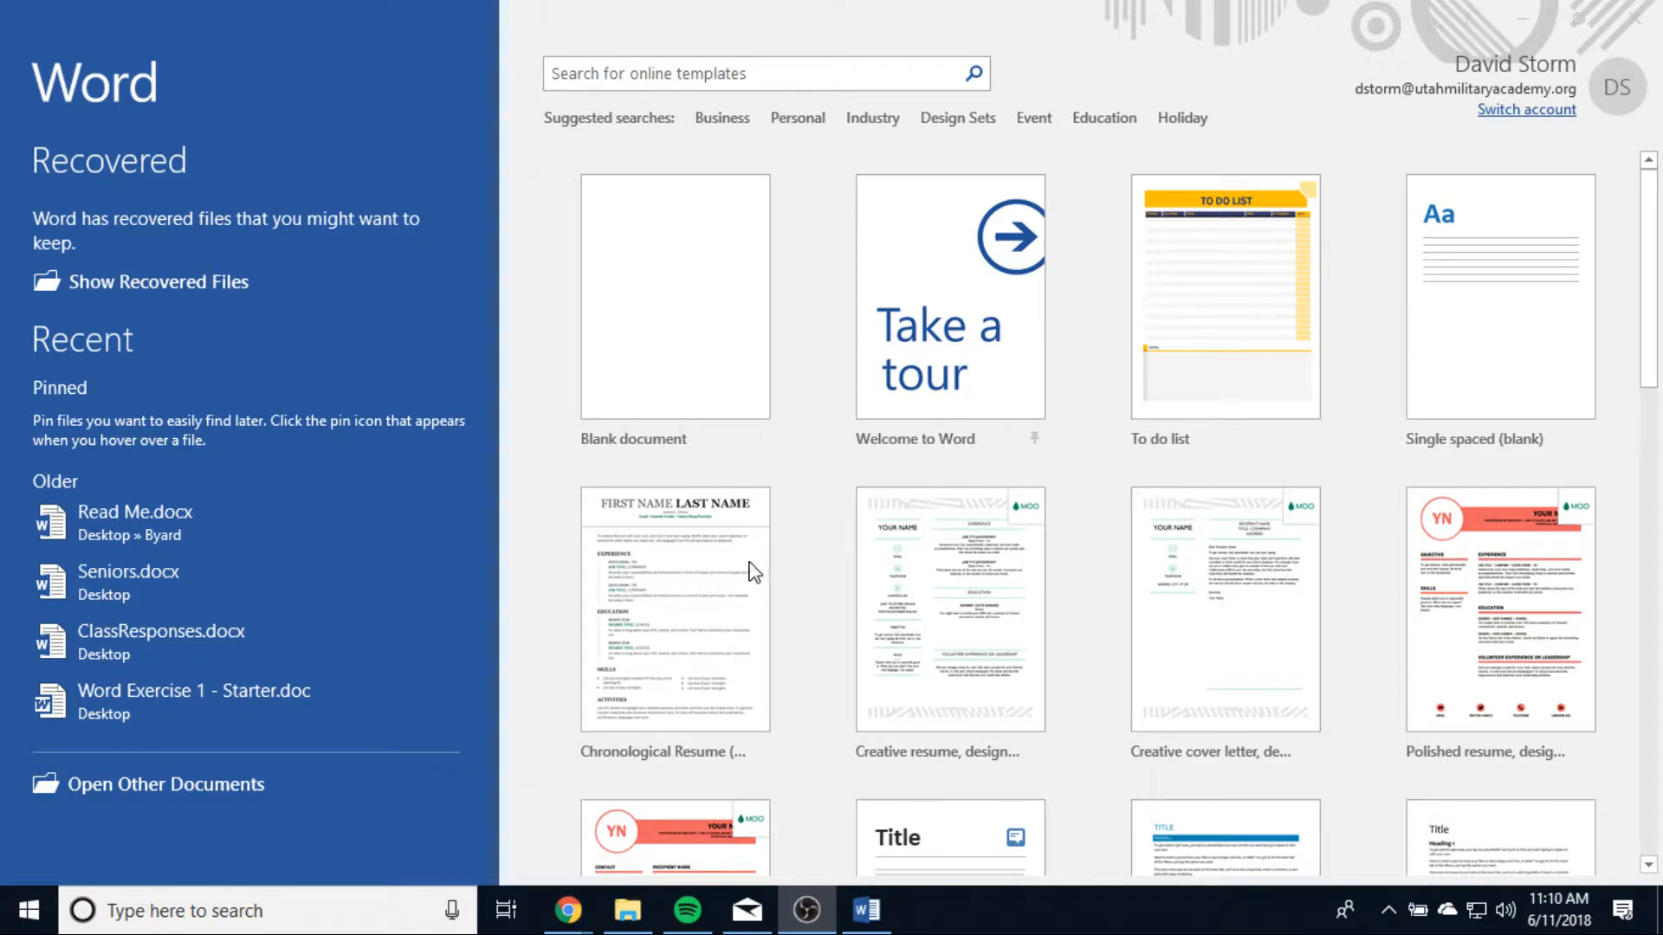
Step: Browse the document templates offered on the start screen and the online template search
{"action": "left_click", "coordinate": [685, 317]}
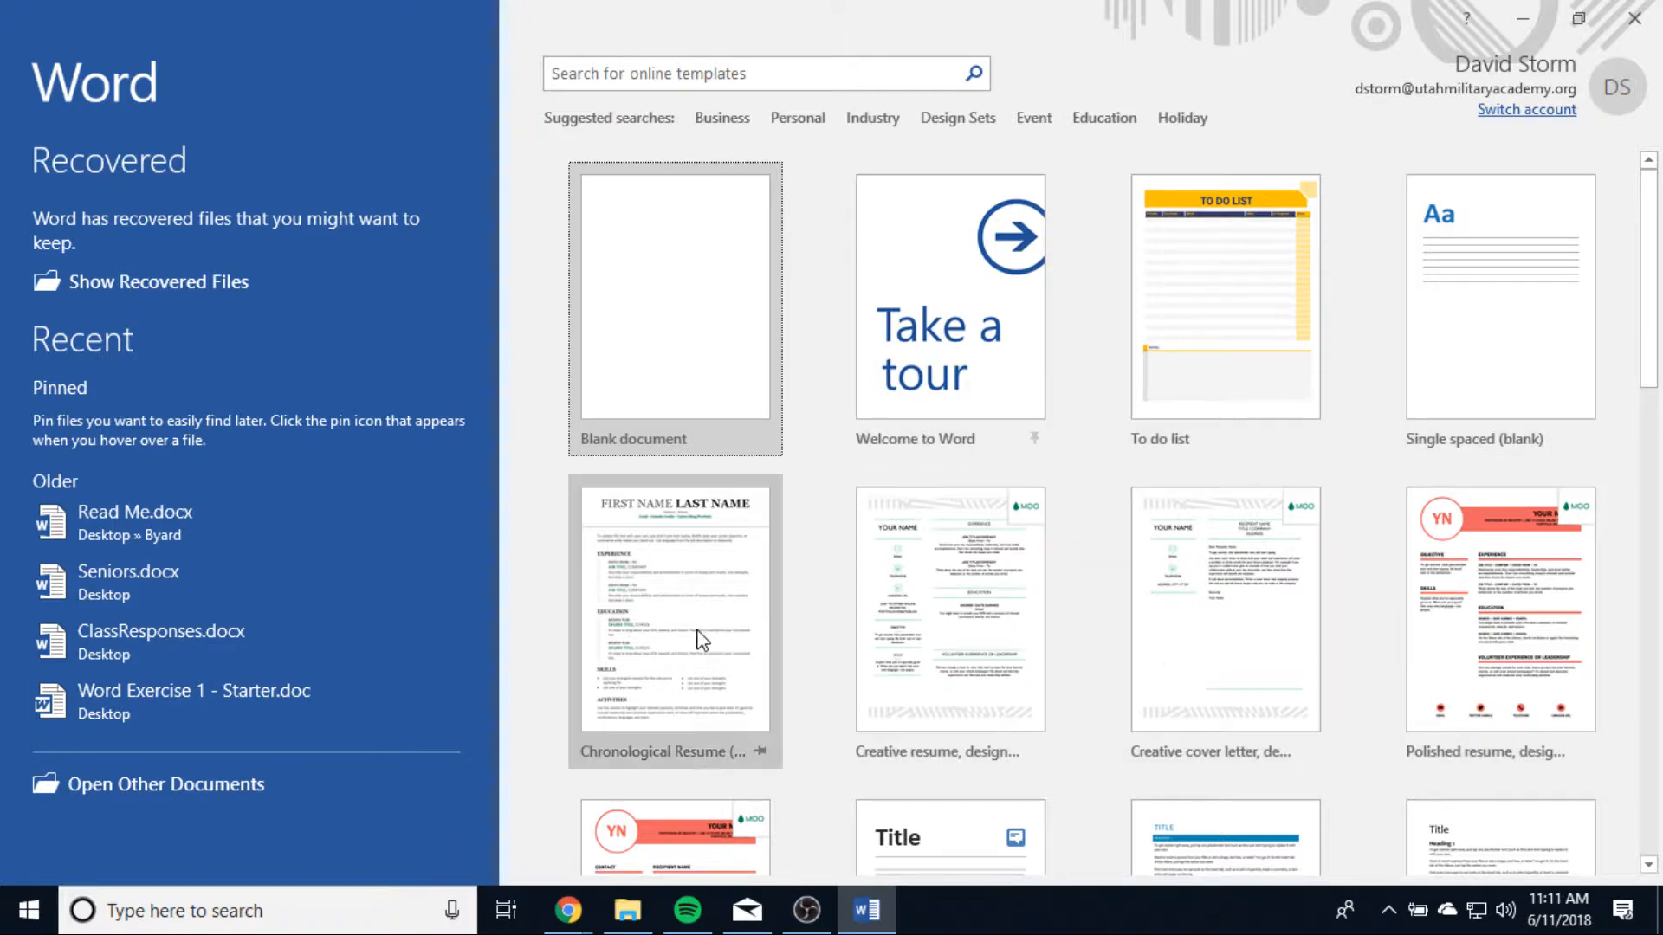
{"action": "scroll", "coordinate": [879, 638], "scroll_direction": "down", "scroll_amount": 6}
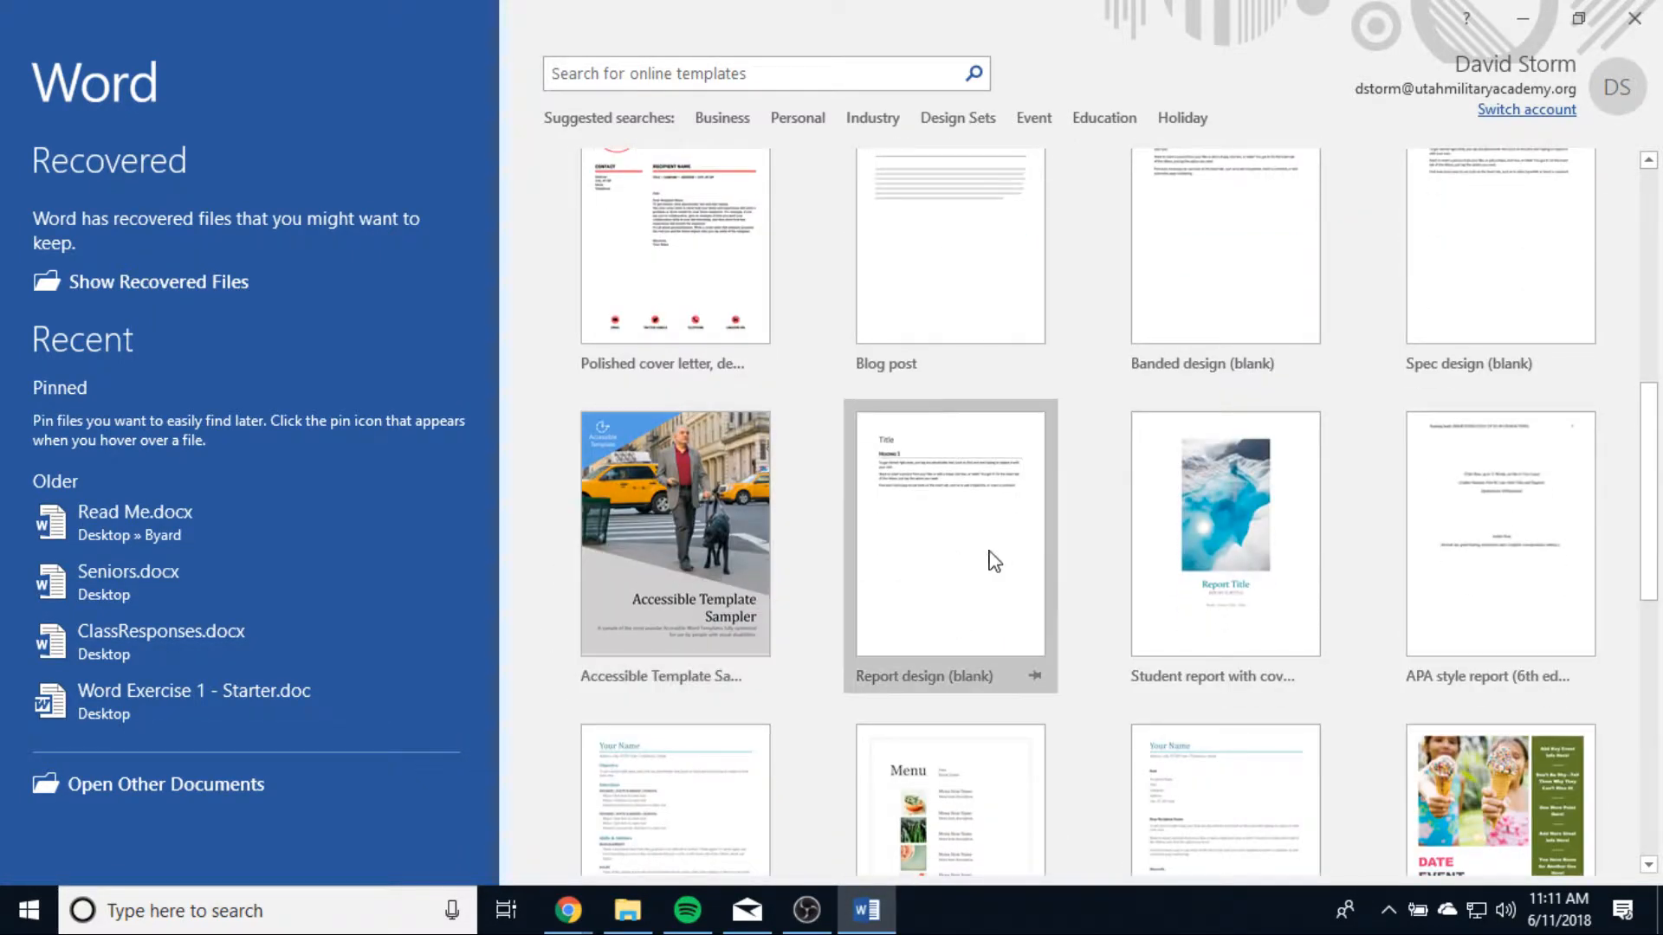
{"action": "scroll", "coordinate": [1262, 580], "scroll_direction": "down", "scroll_amount": 5}
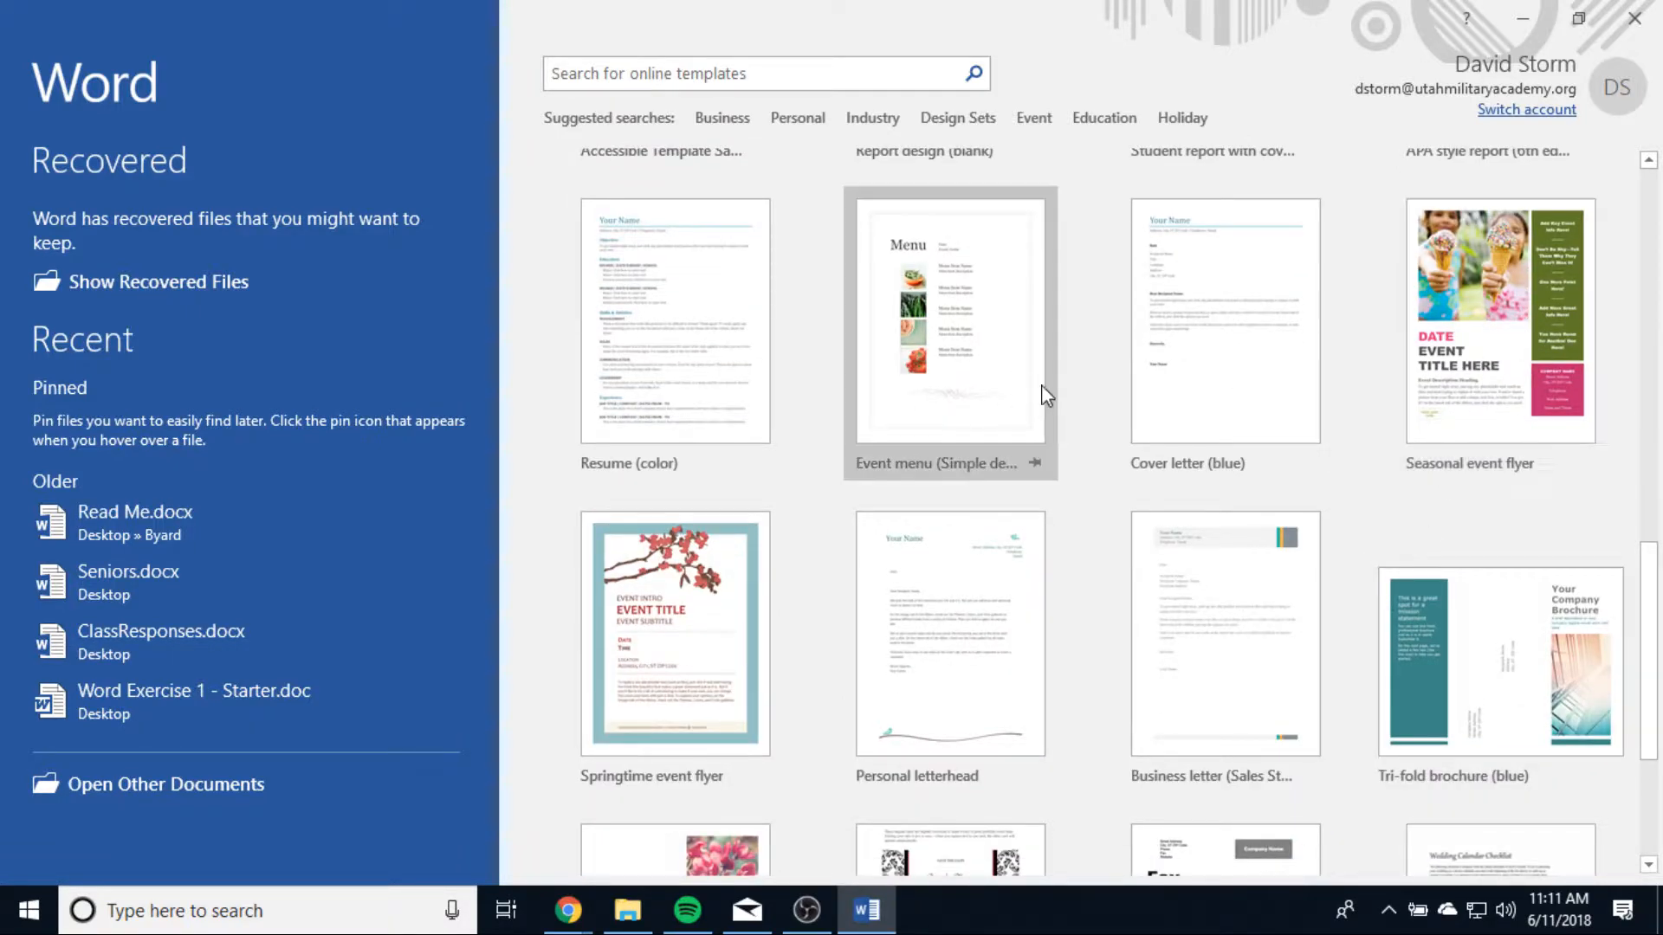
{"action": "scroll", "coordinate": [1094, 517], "scroll_direction": "down", "scroll_amount": 1}
{"action": "scroll", "coordinate": [1094, 517], "scroll_direction": "up", "scroll_amount": 5}
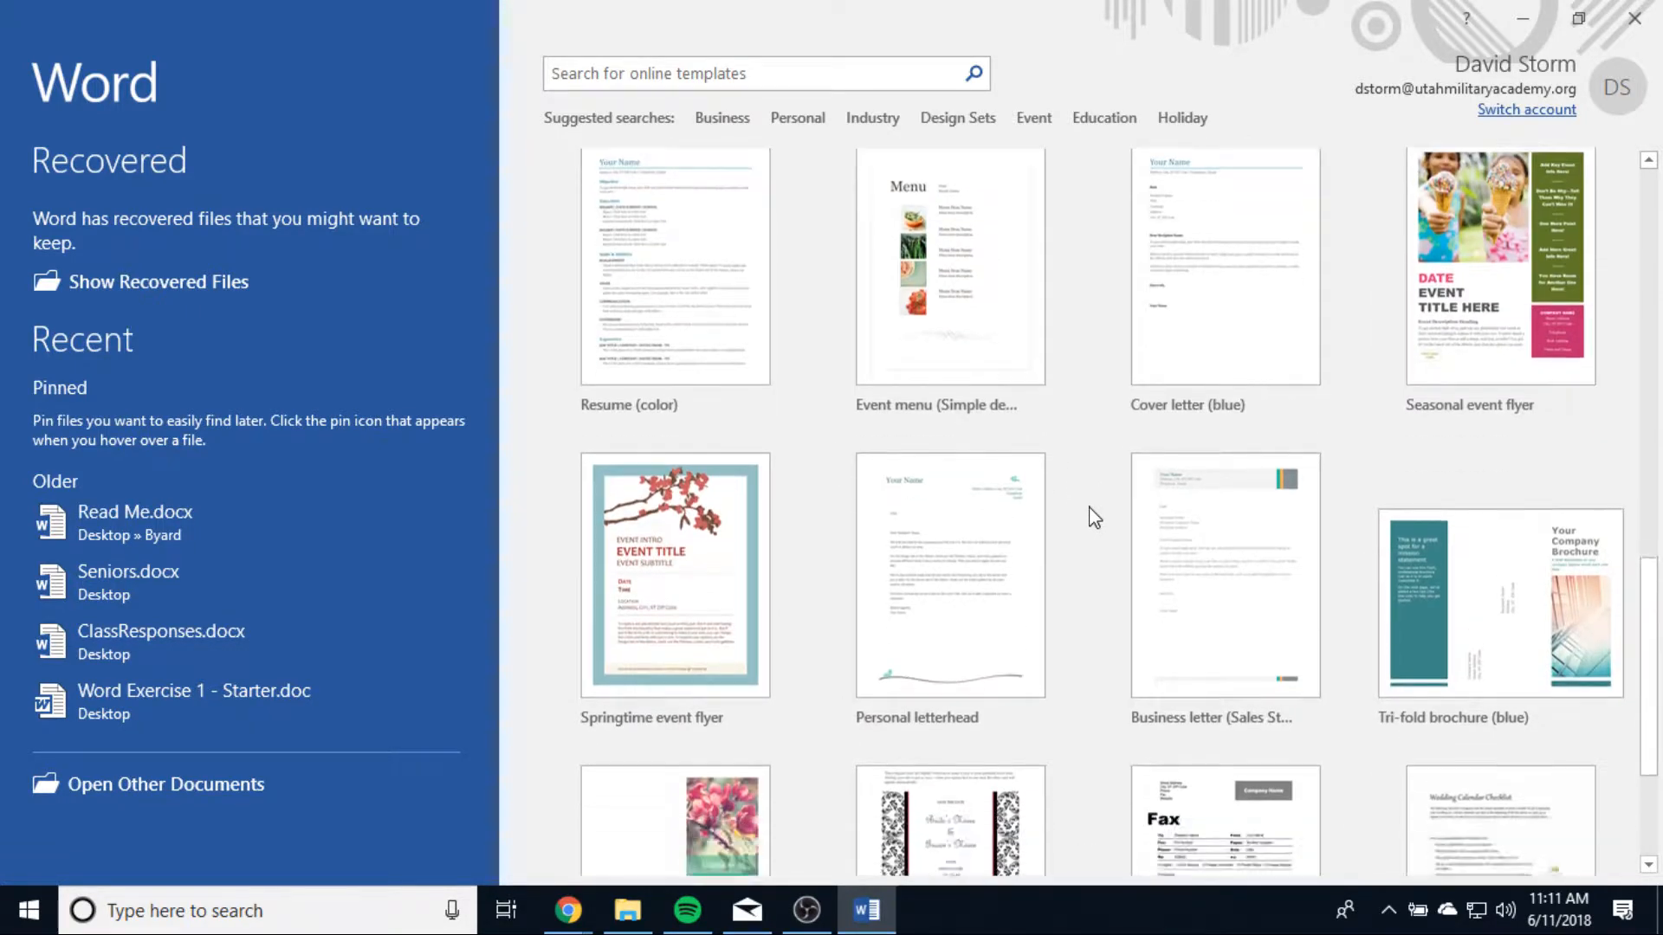
{"action": "scroll", "coordinate": [1094, 517], "scroll_direction": "up", "scroll_amount": 10}
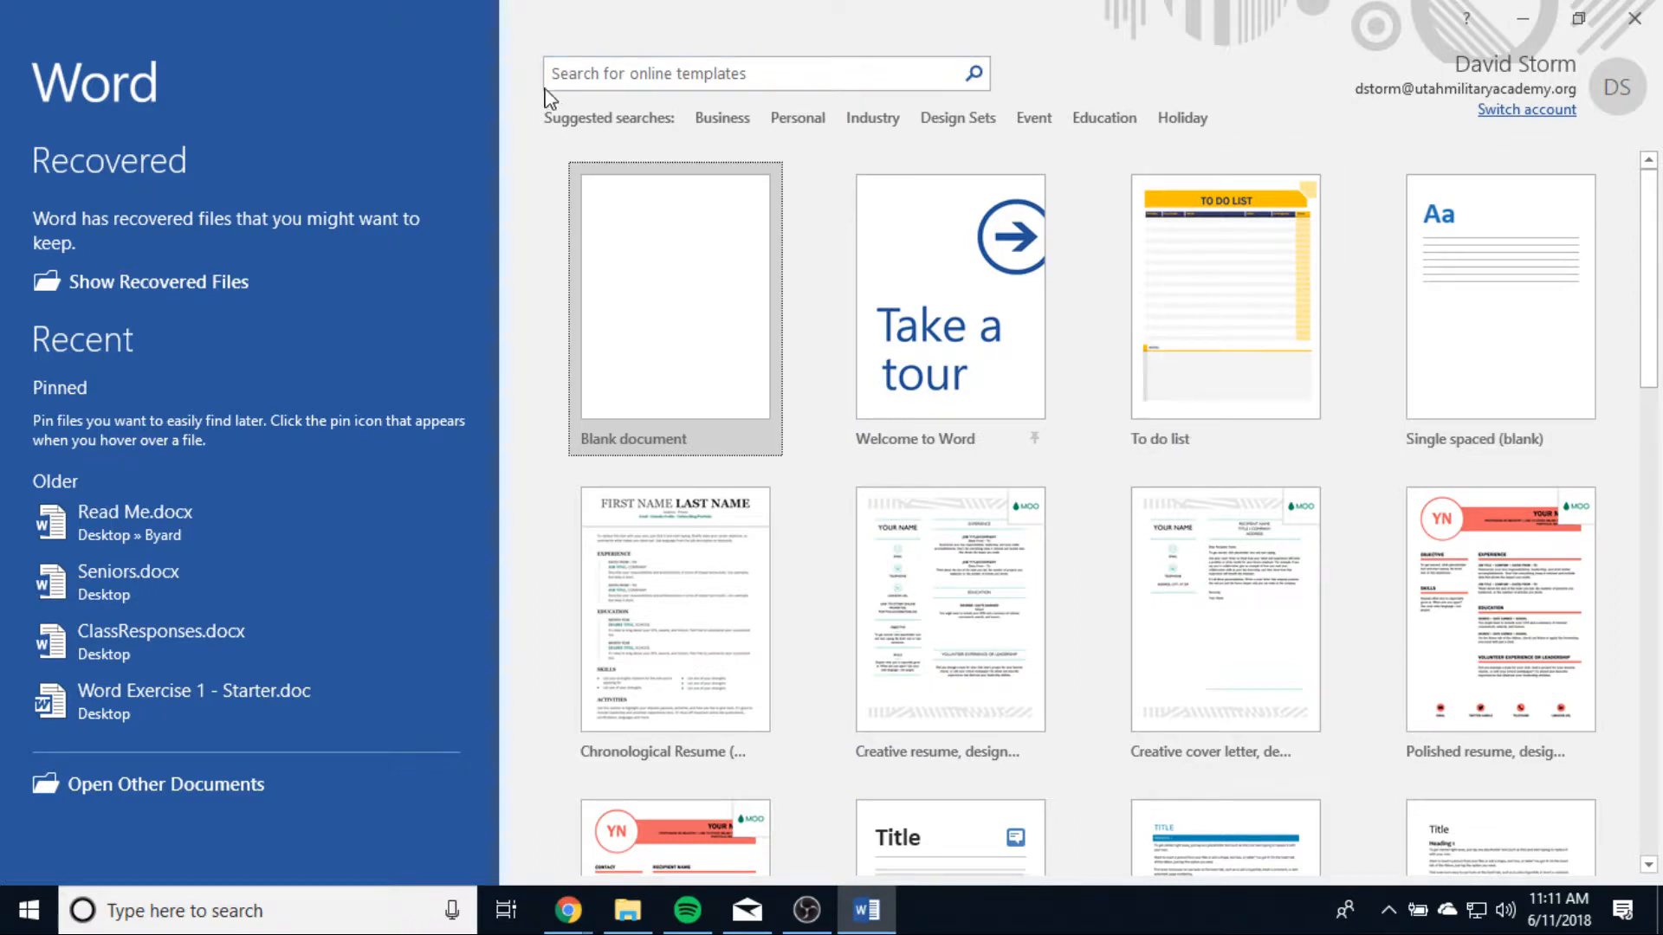
{"action": "left_click", "coordinate": [647, 69]}
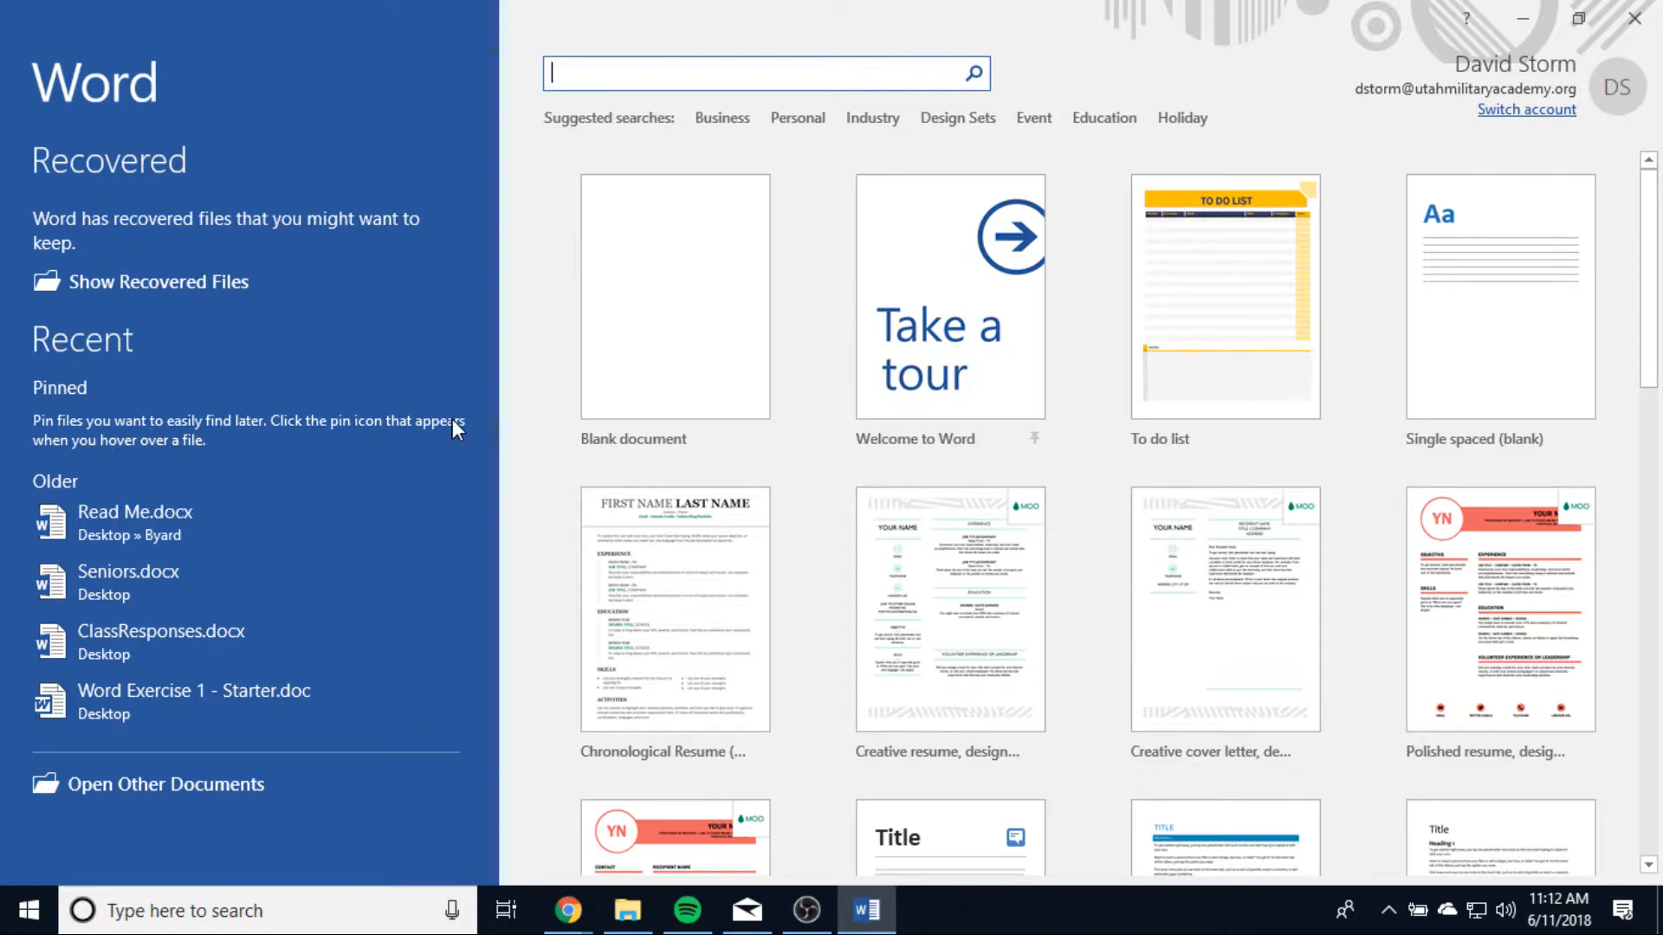
Step: Create a new blank document and close Document Recovery, removing the unopened recovered files
{"action": "left_click", "coordinate": [693, 273]}
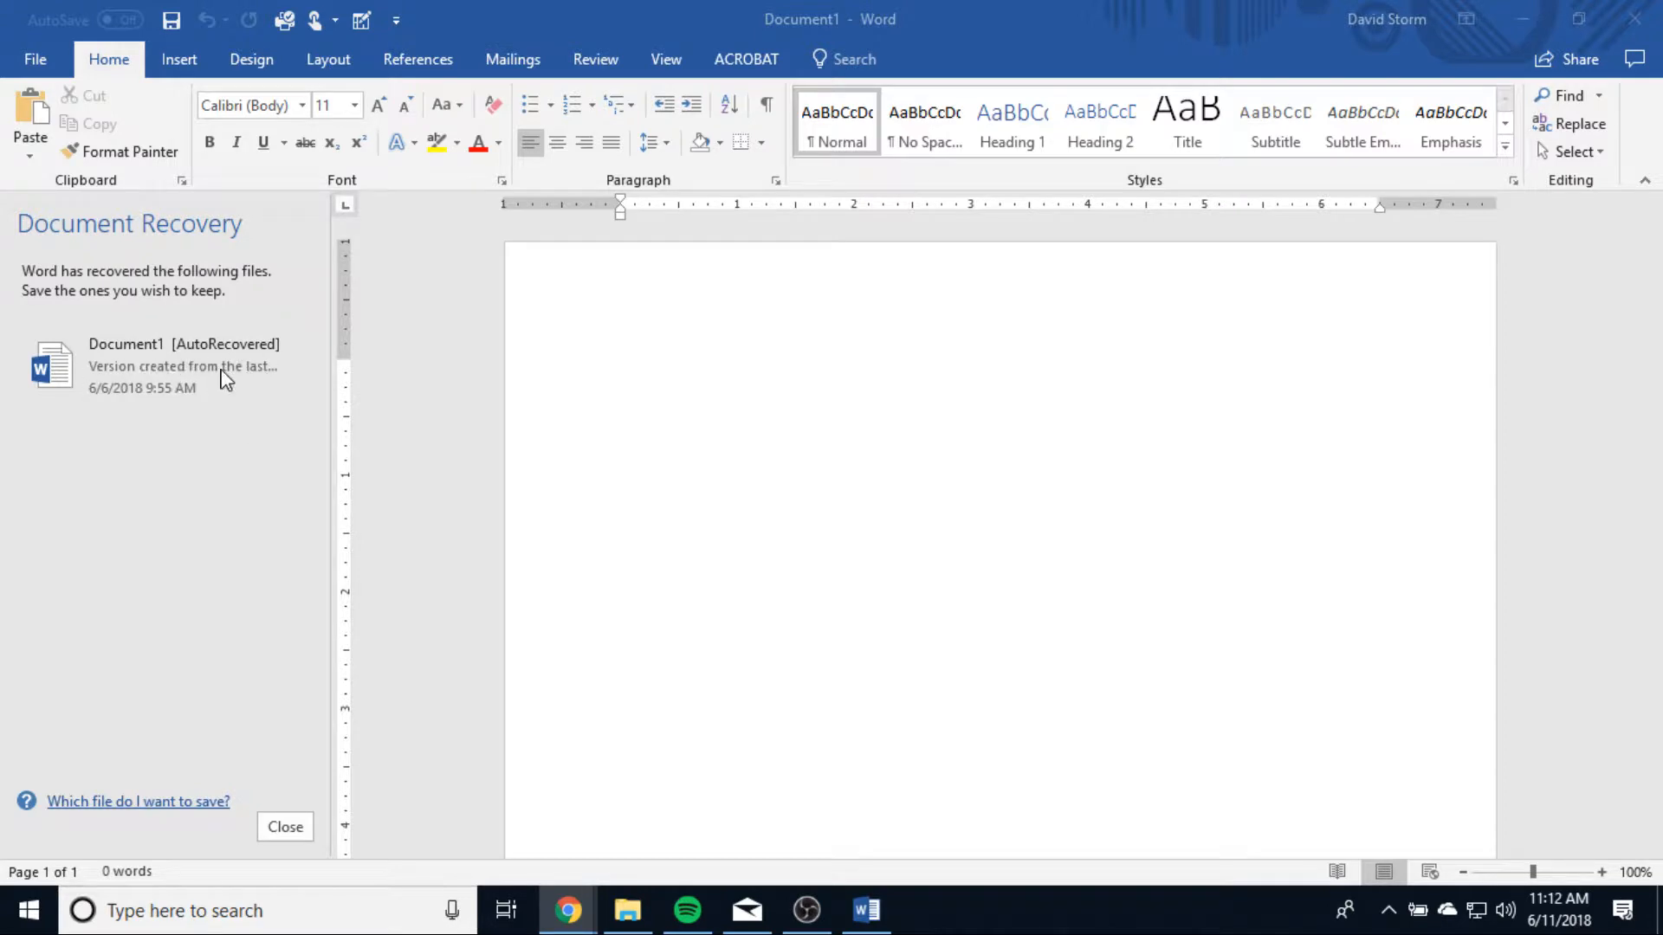
{"action": "left_click", "coordinate": [290, 833]}
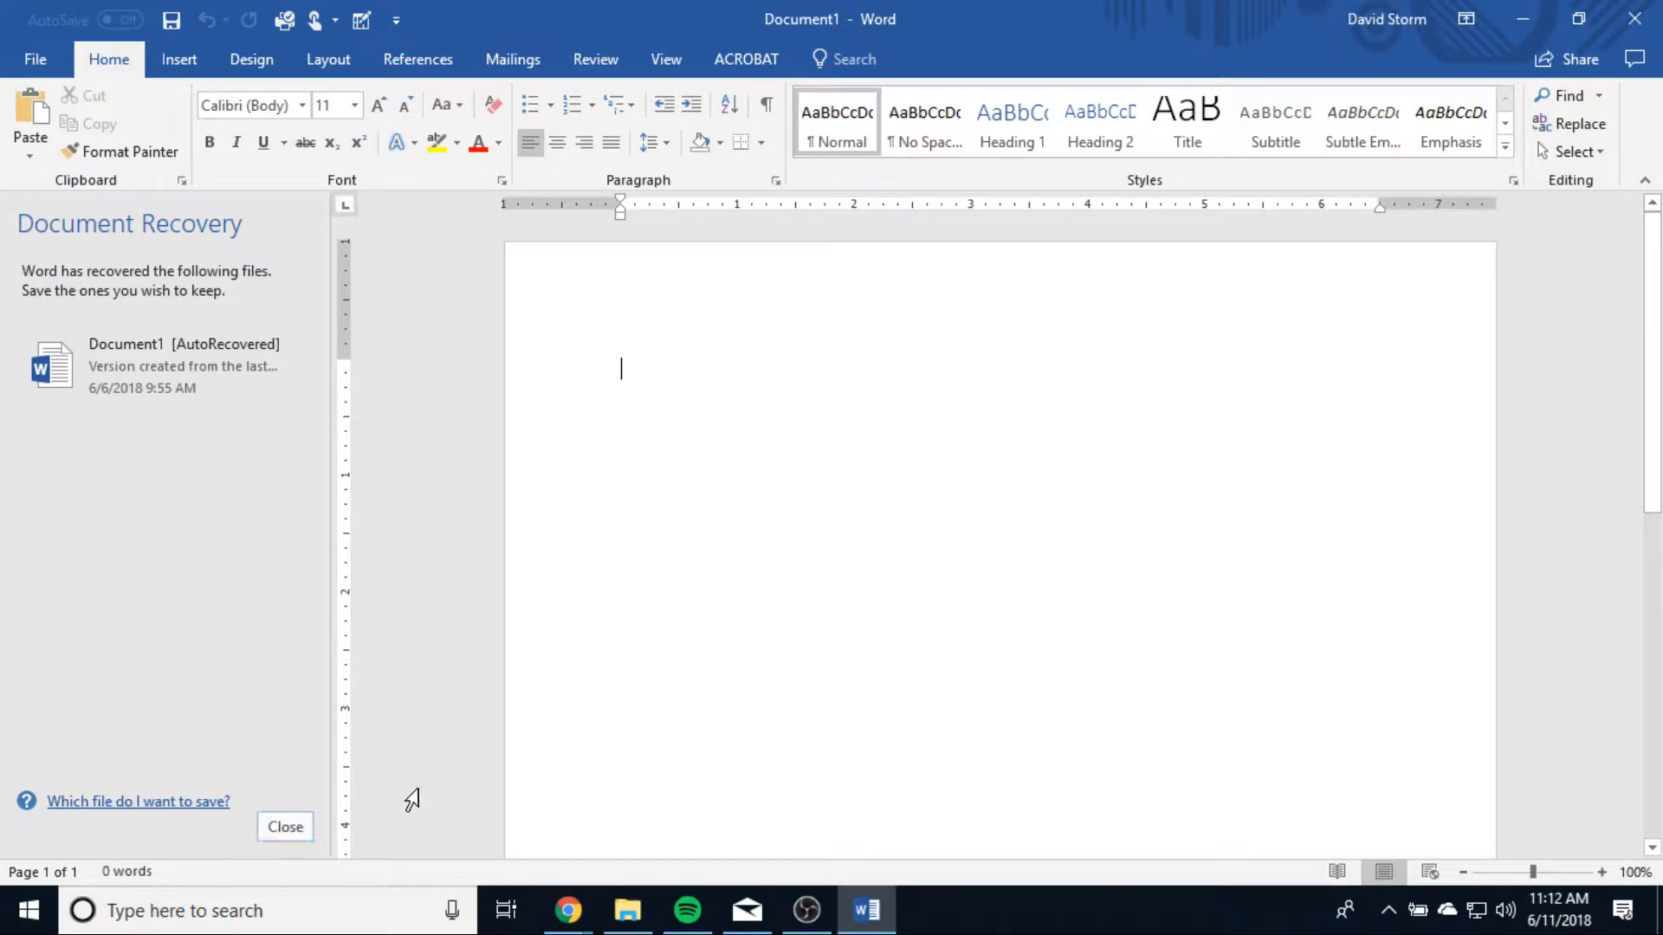
{"action": "left_click", "coordinate": [286, 830]}
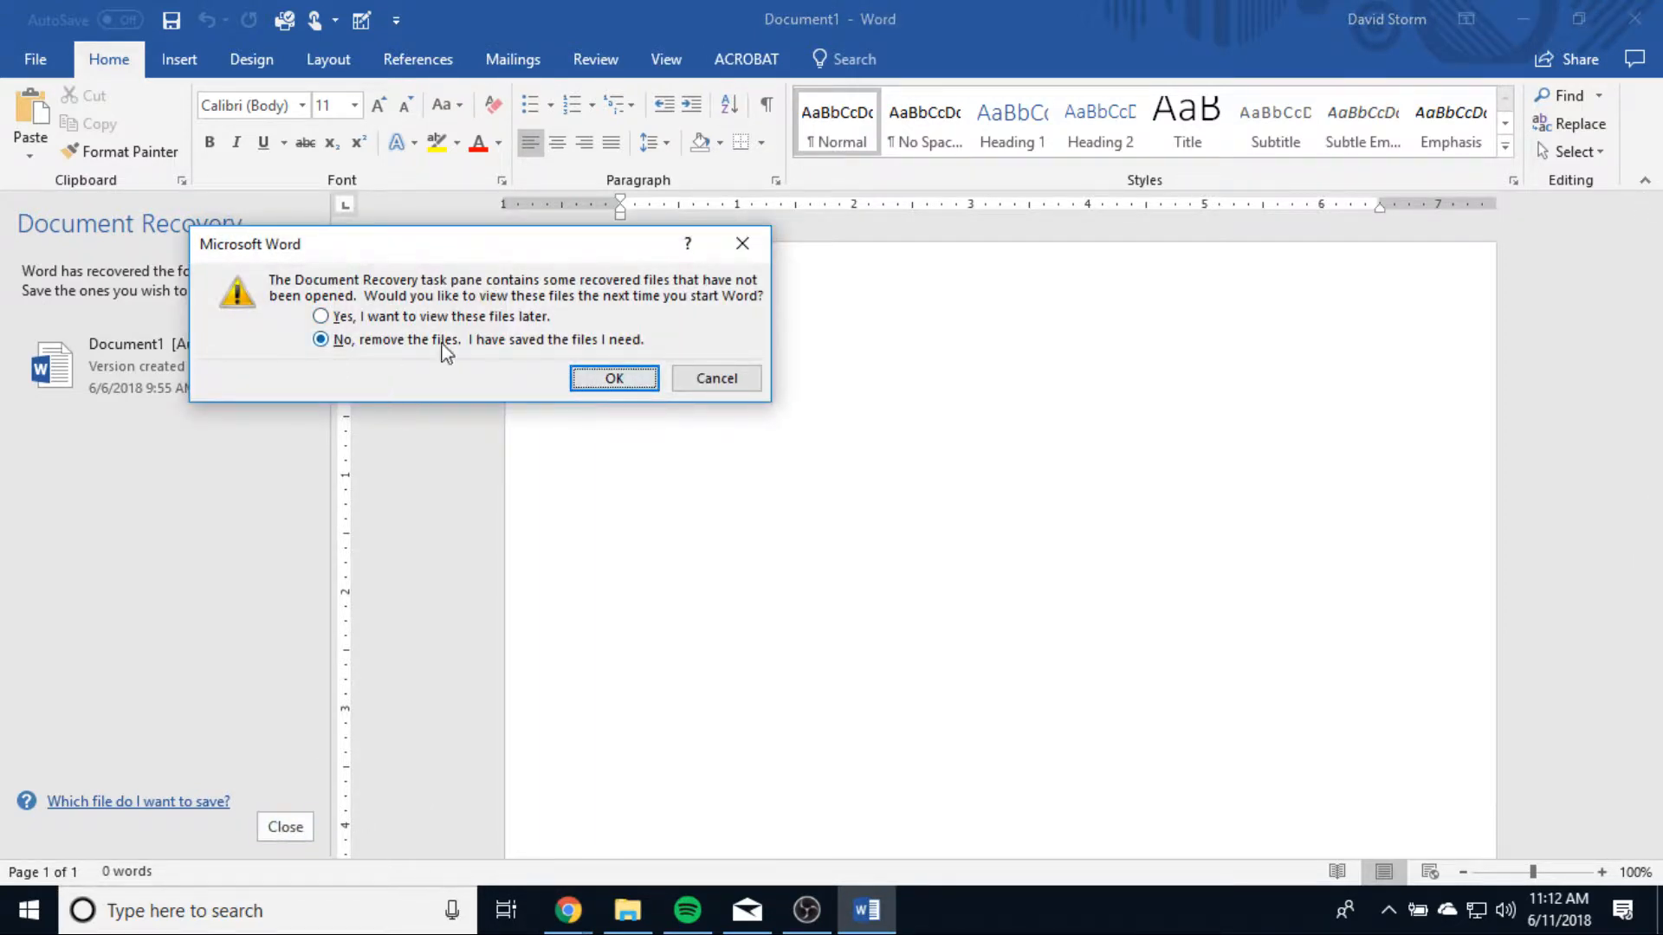
{"action": "left_click", "coordinate": [594, 379]}
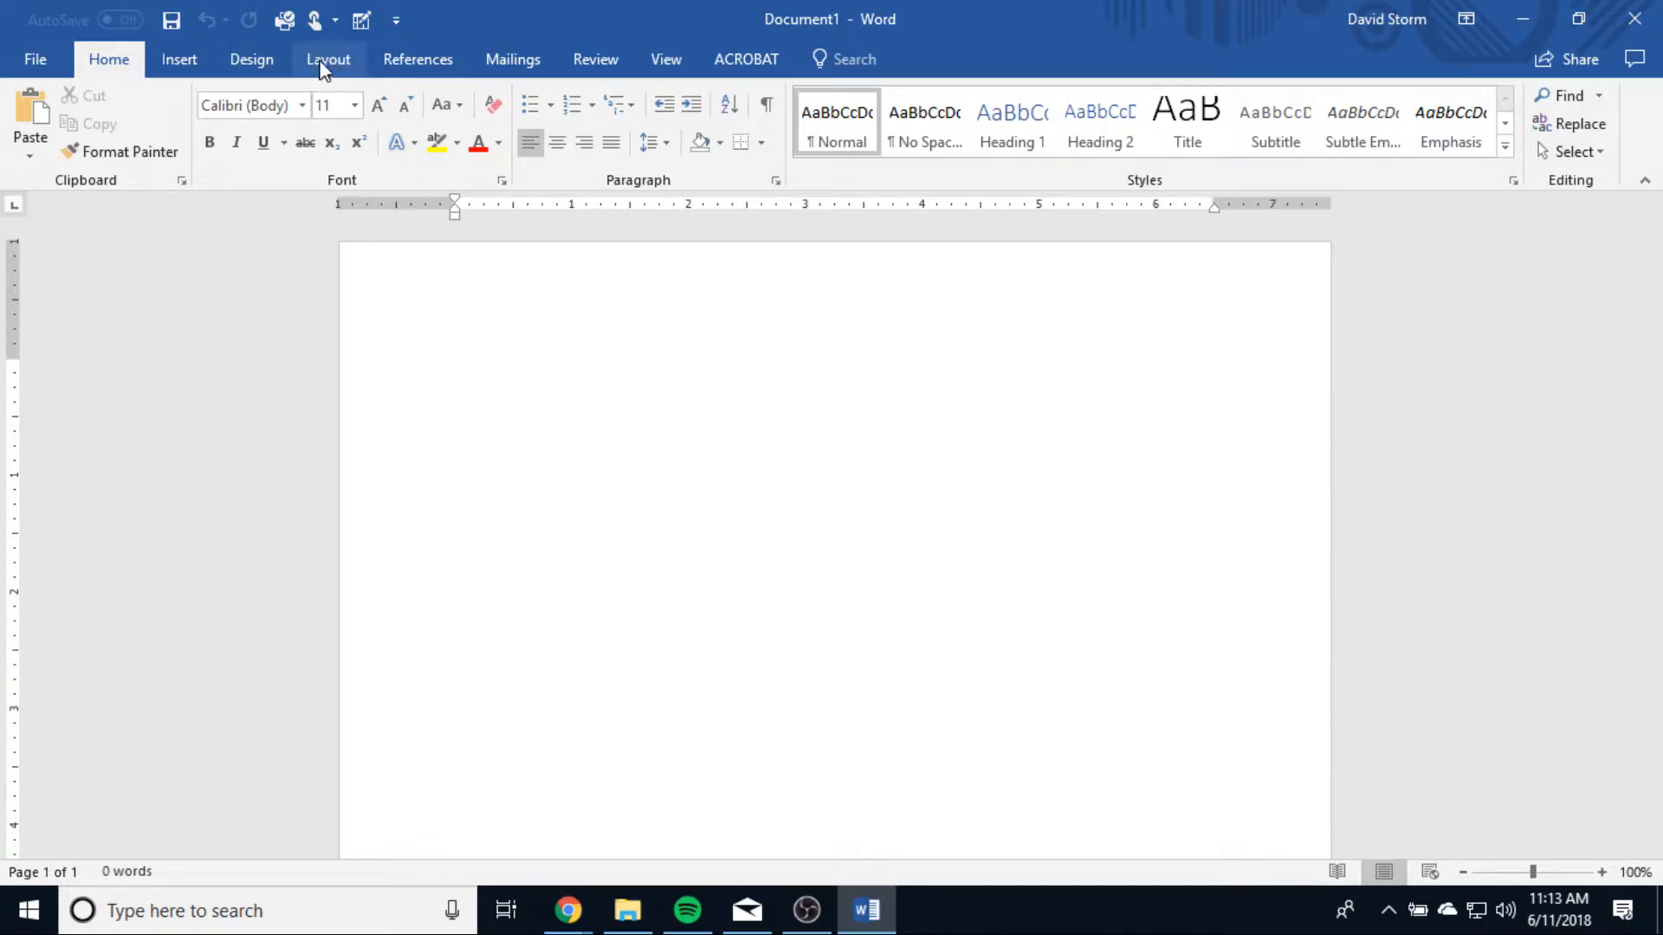
Step: Review the Page Setup settings for margins, paper and layout, and the Paragraph indents and spacing, without changing anything
{"action": "left_click", "coordinate": [319, 63]}
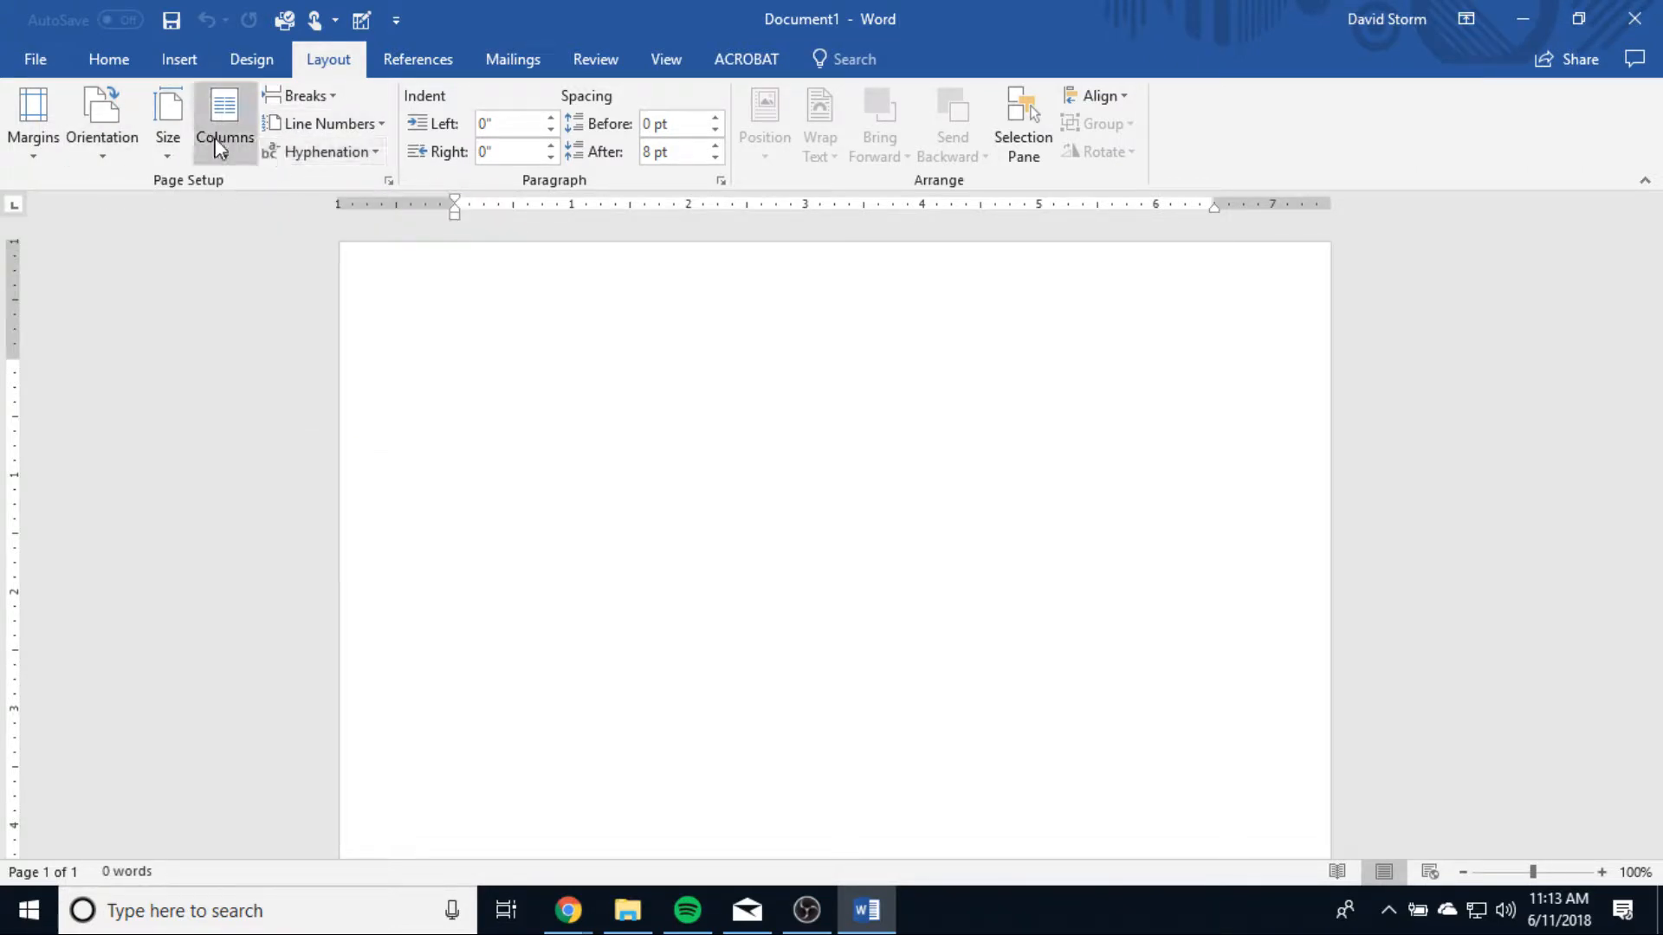
{"action": "left_click", "coordinate": [389, 181]}
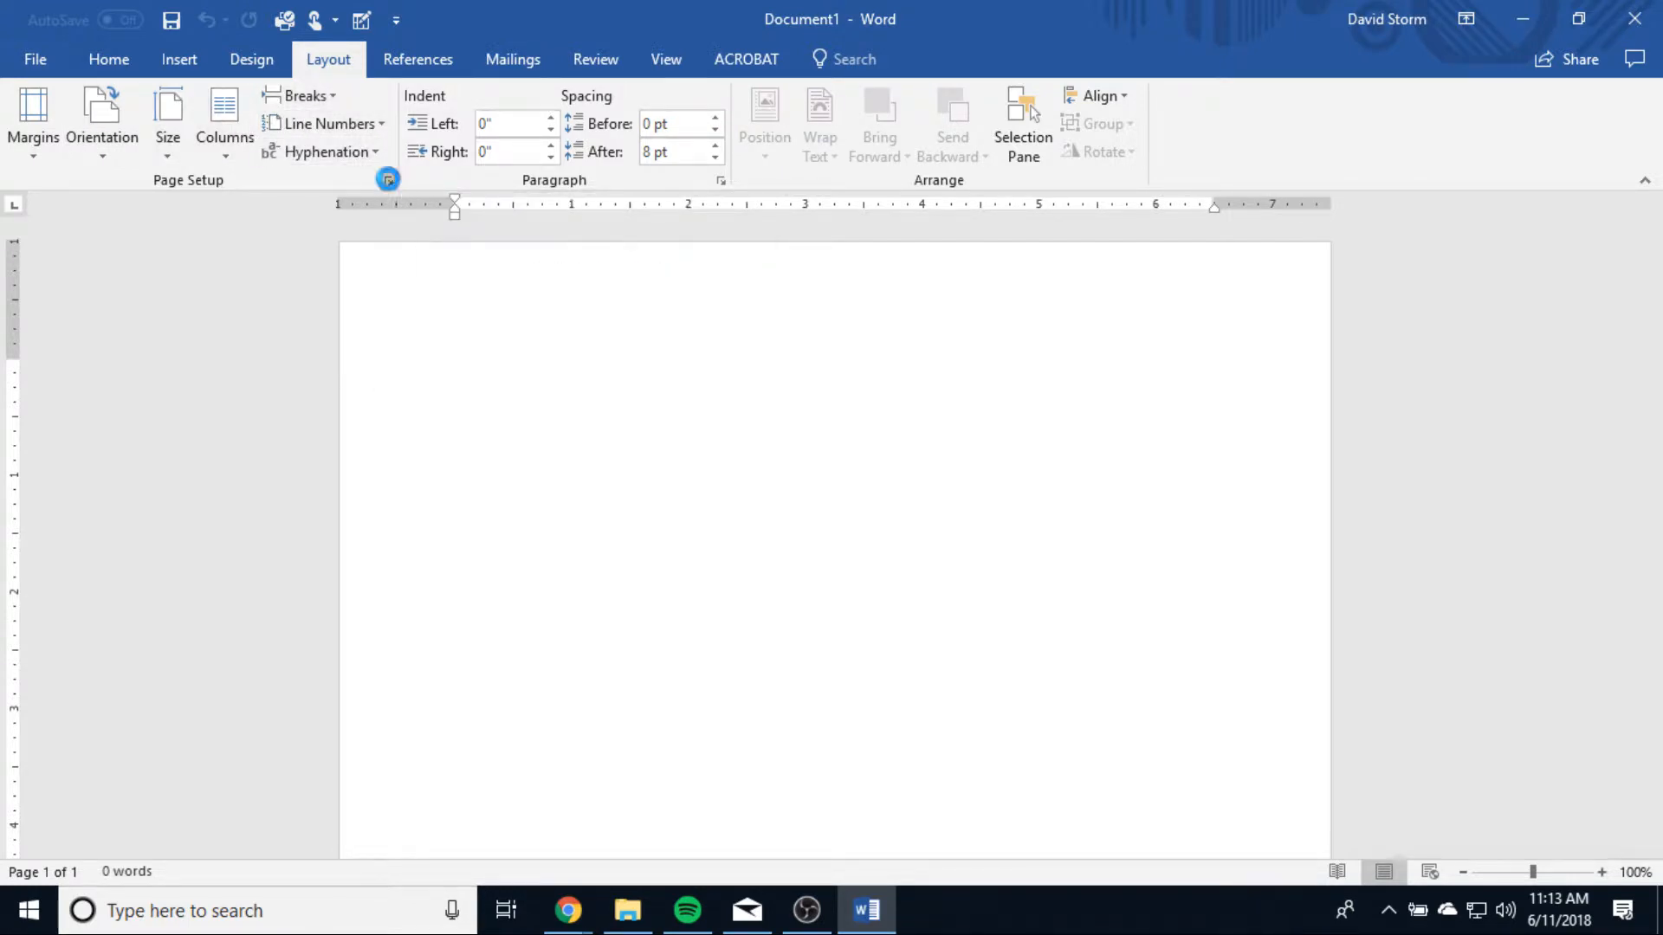
{"action": "left_click_drag", "start_coordinate": [715, 93], "coordinate": [706, 91]}
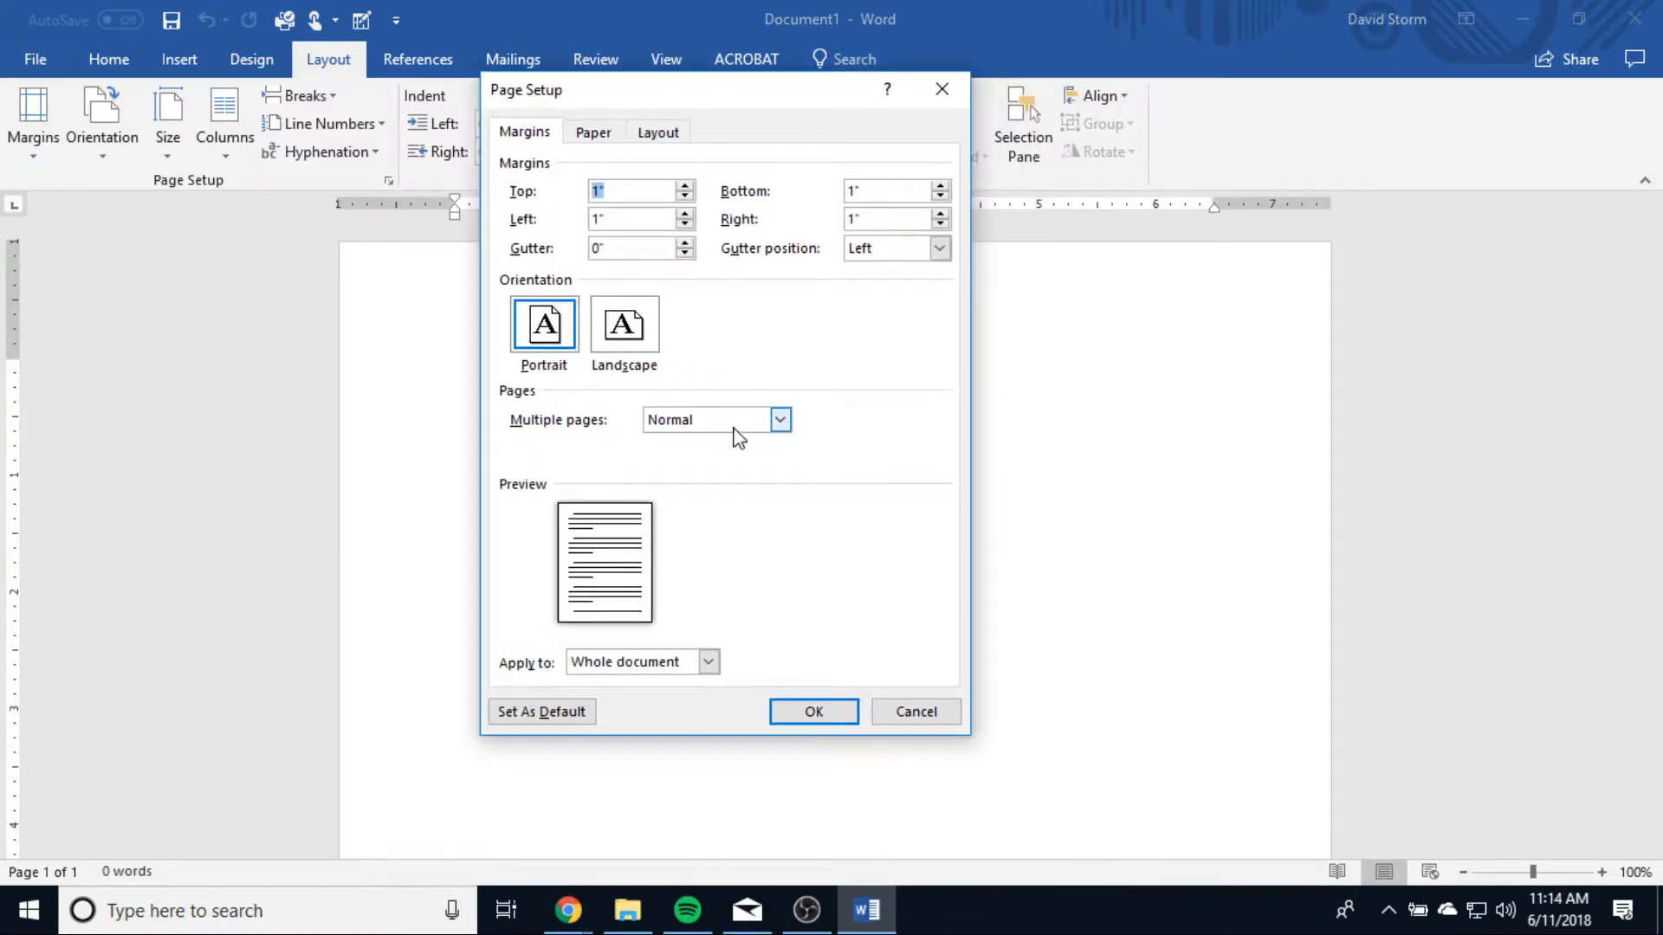
{"action": "left_click", "coordinate": [600, 130]}
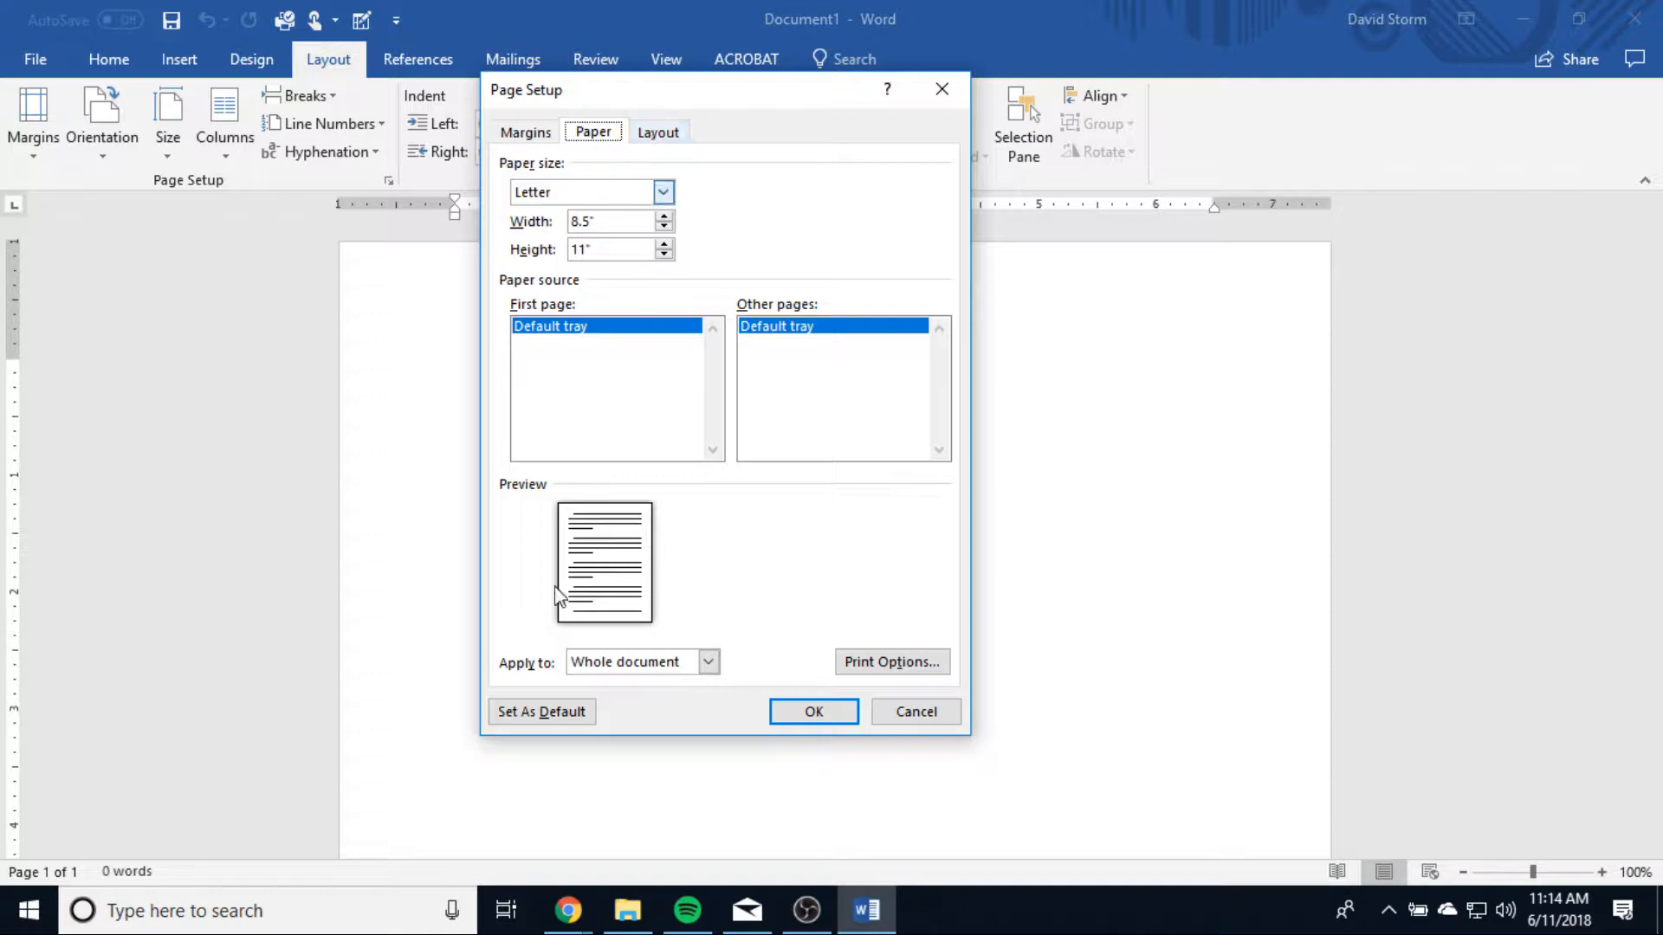
{"action": "left_click", "coordinate": [651, 137]}
{"action": "left_click", "coordinate": [524, 131]}
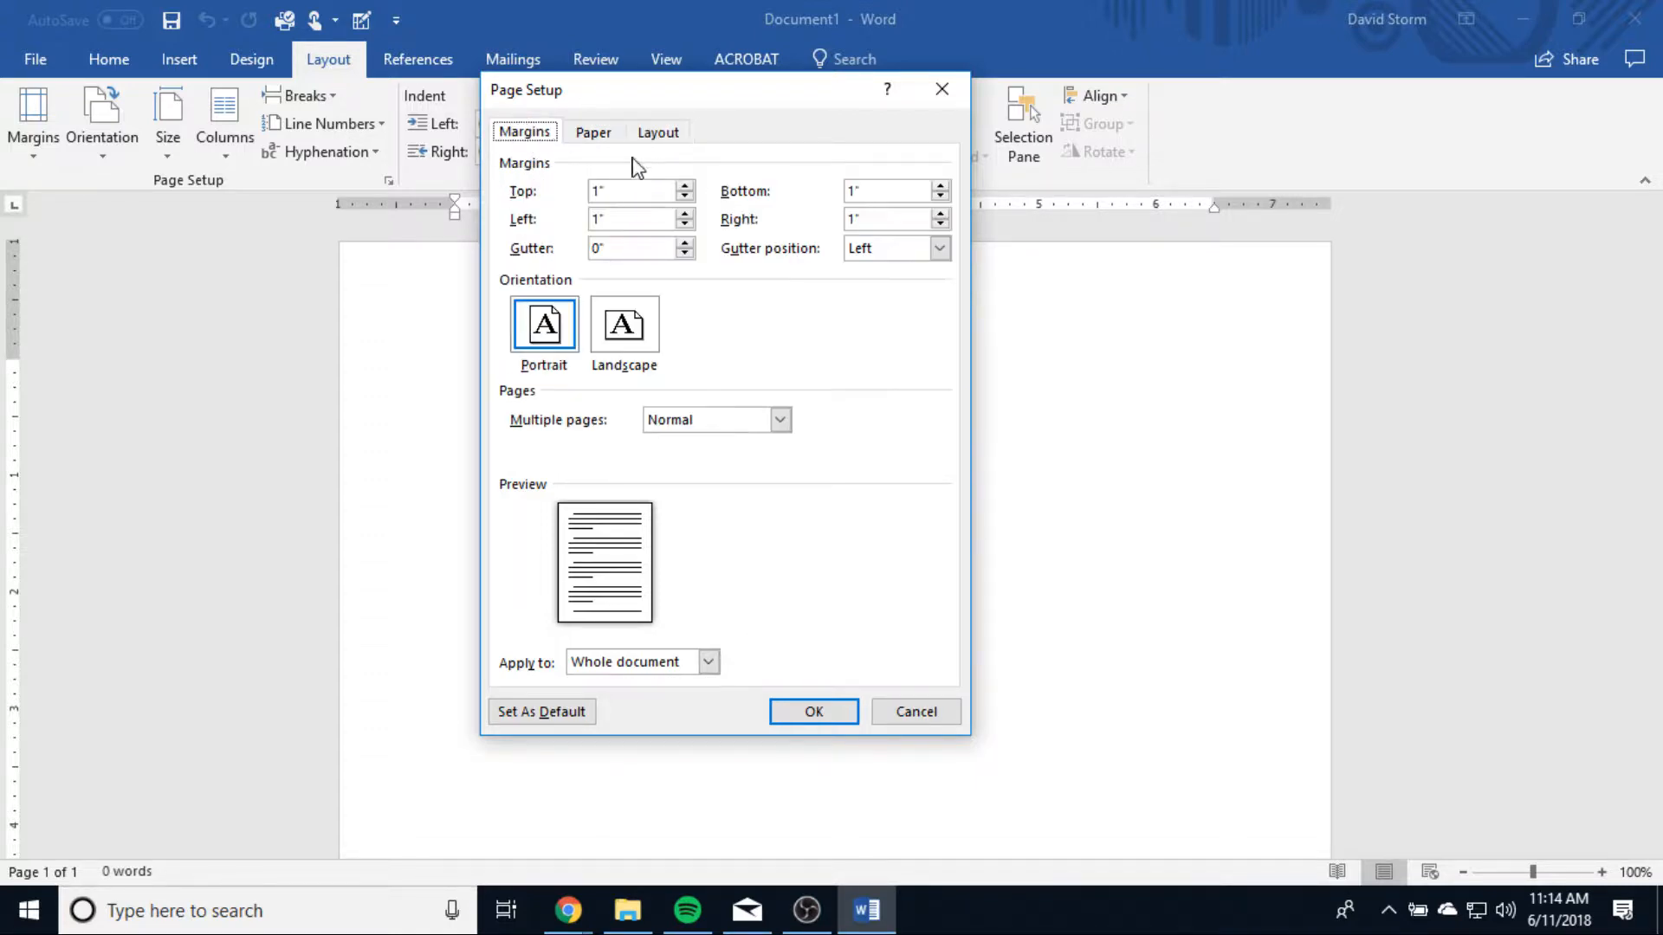
{"action": "left_click", "coordinate": [941, 89]}
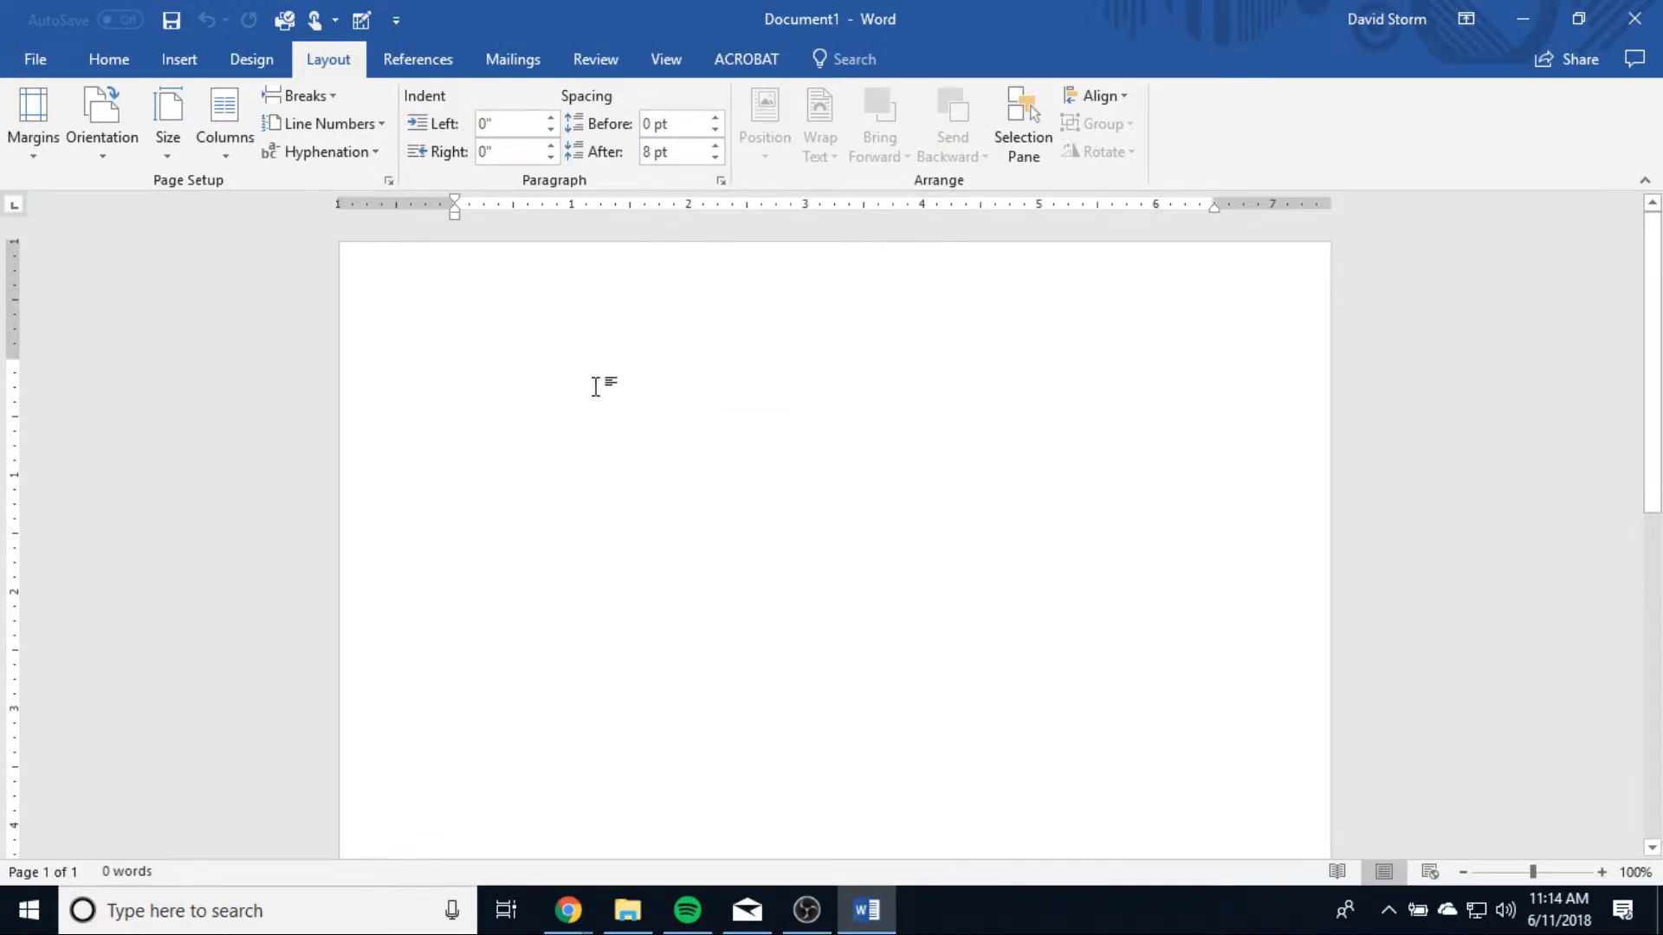
{"action": "left_click", "coordinate": [720, 182]}
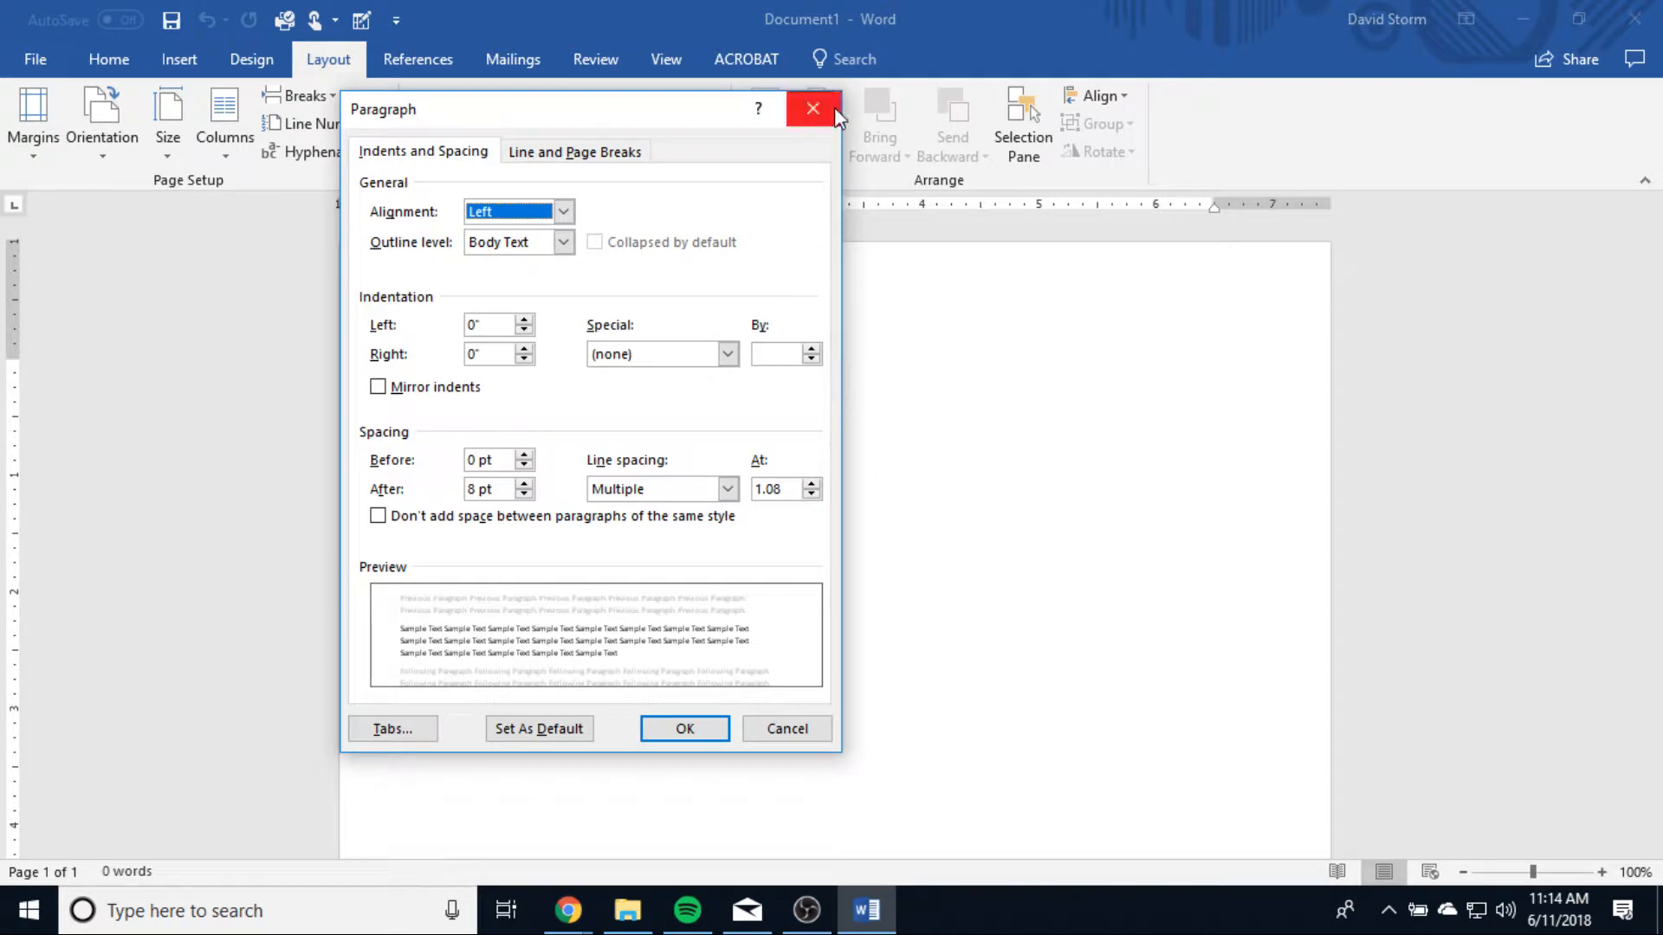
{"action": "left_click", "coordinate": [836, 105]}
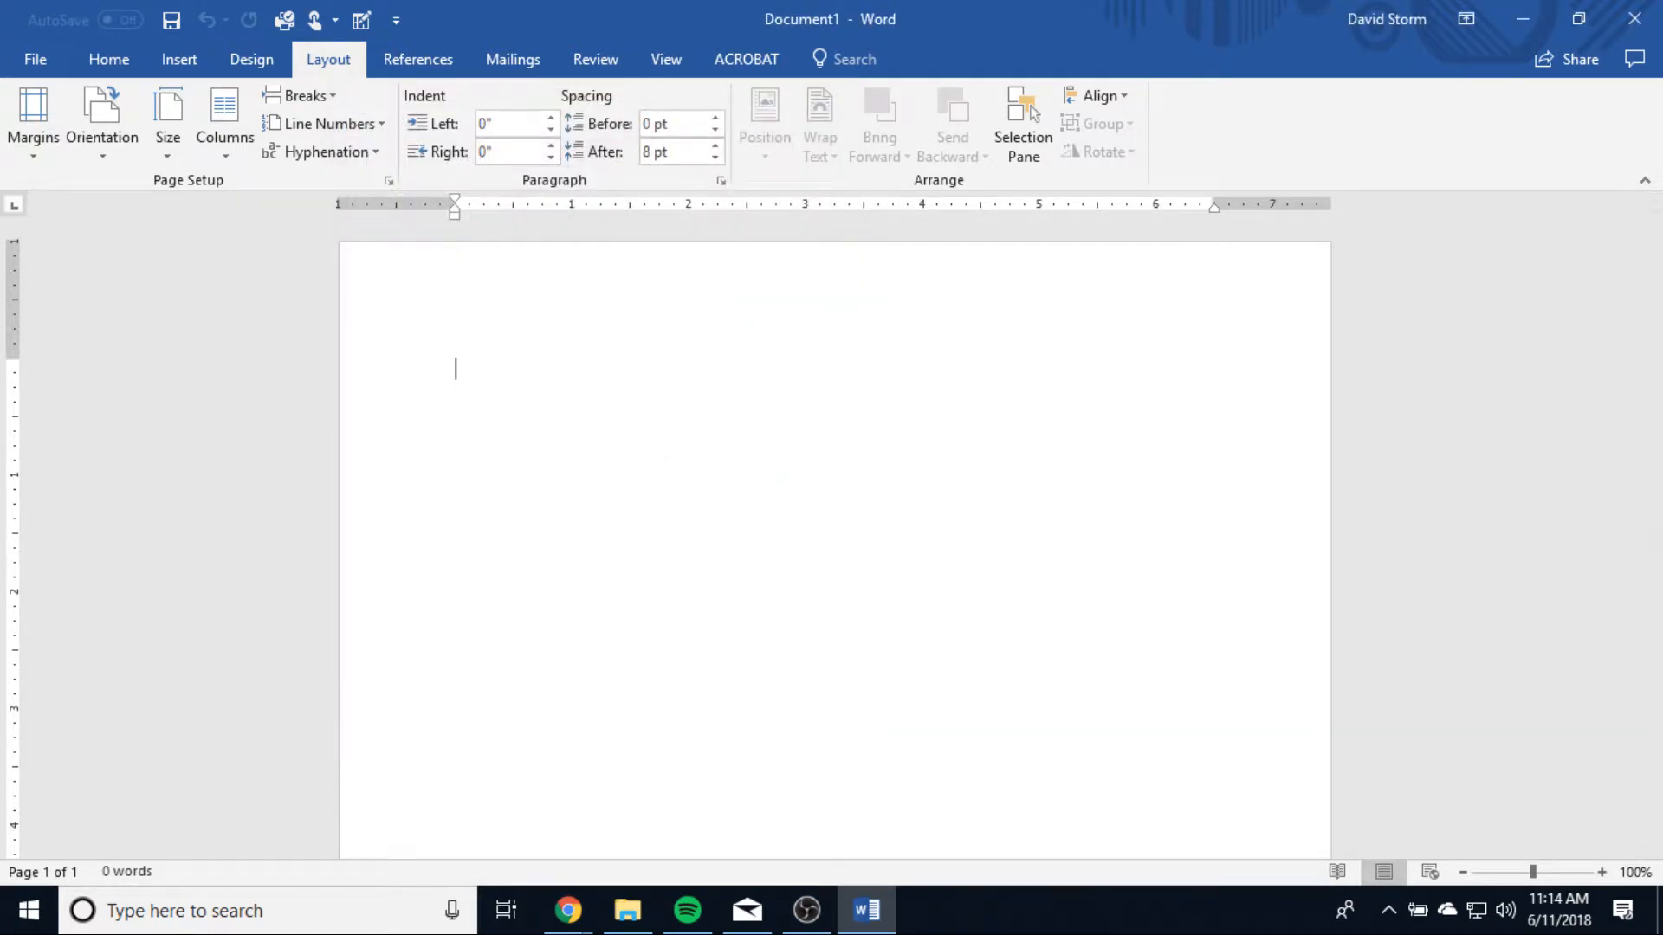
Step: Look over the available design, mailings, Acrobat, view and review commands
{"action": "left_click", "coordinate": [250, 66]}
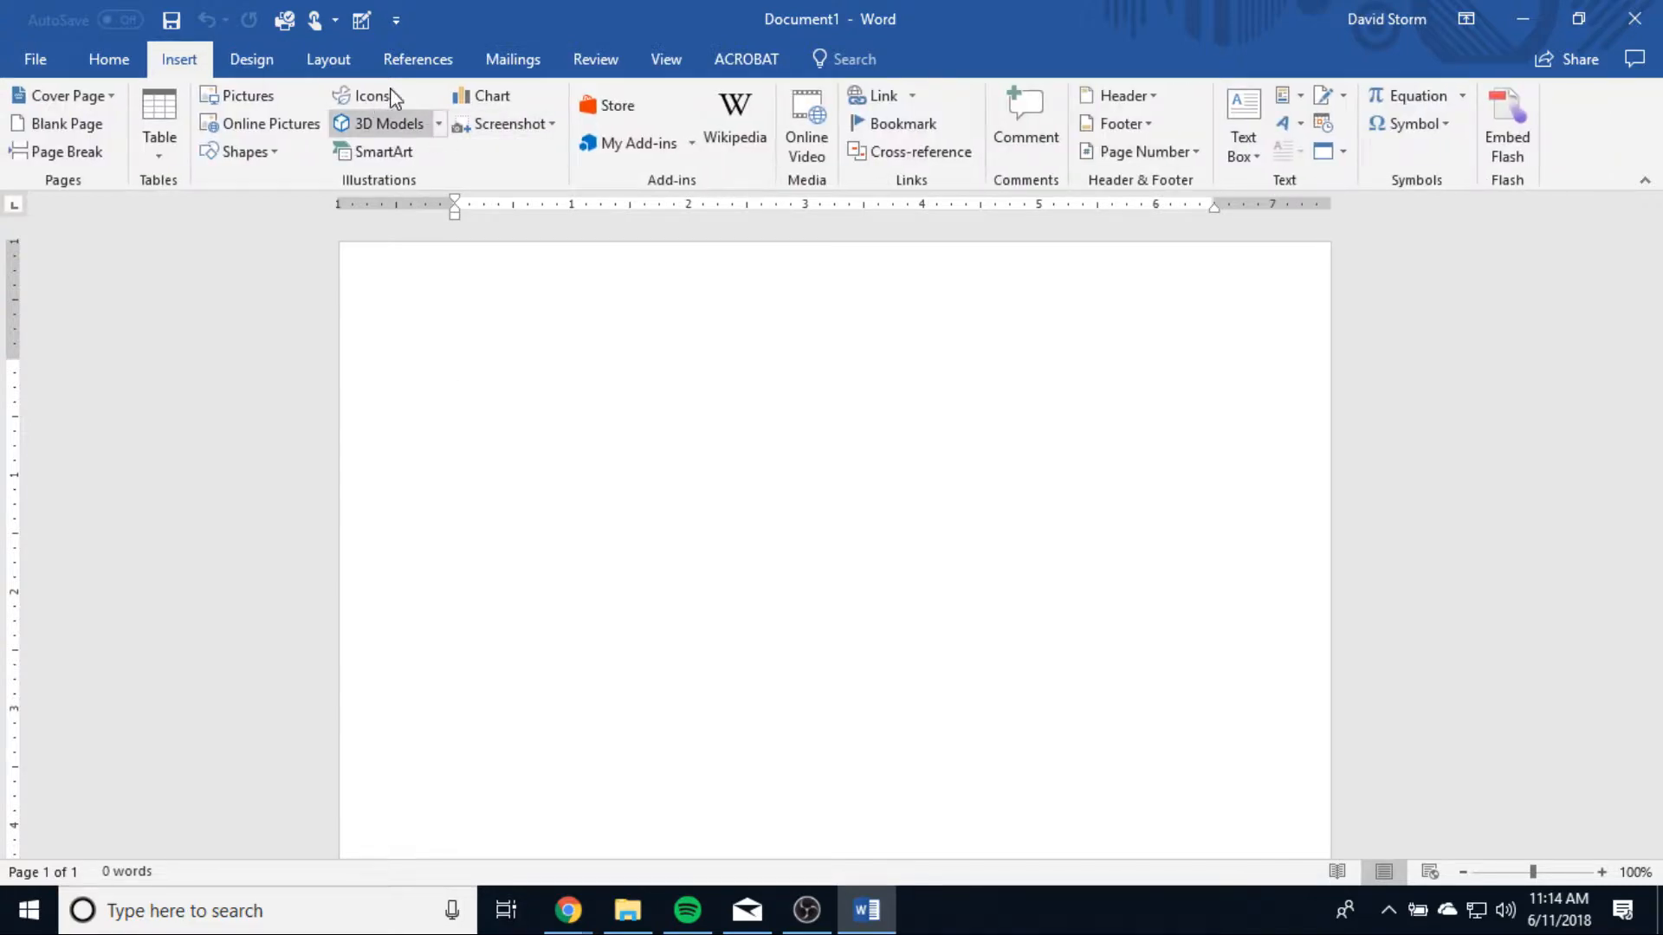
{"action": "left_click", "coordinate": [513, 61]}
{"action": "left_click", "coordinate": [747, 59]}
{"action": "left_click", "coordinate": [667, 59]}
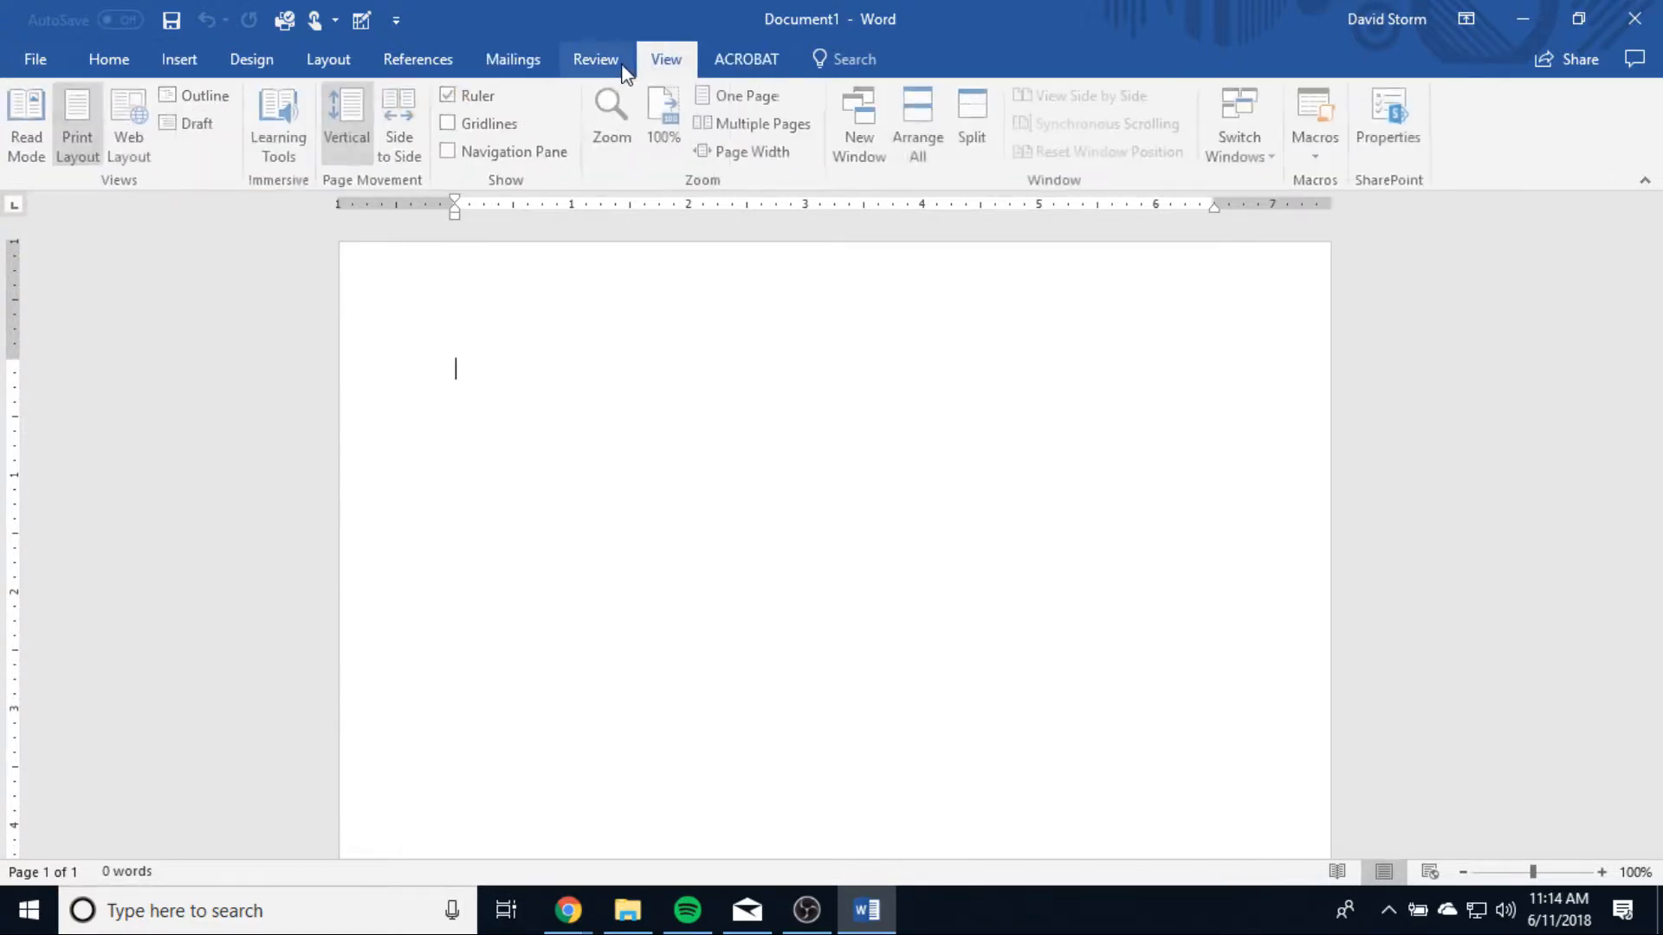
{"action": "left_click", "coordinate": [596, 59]}
Step: Insert the icon of three people standing together from the People category and fill it with dark blue
{"action": "left_click", "coordinate": [177, 61]}
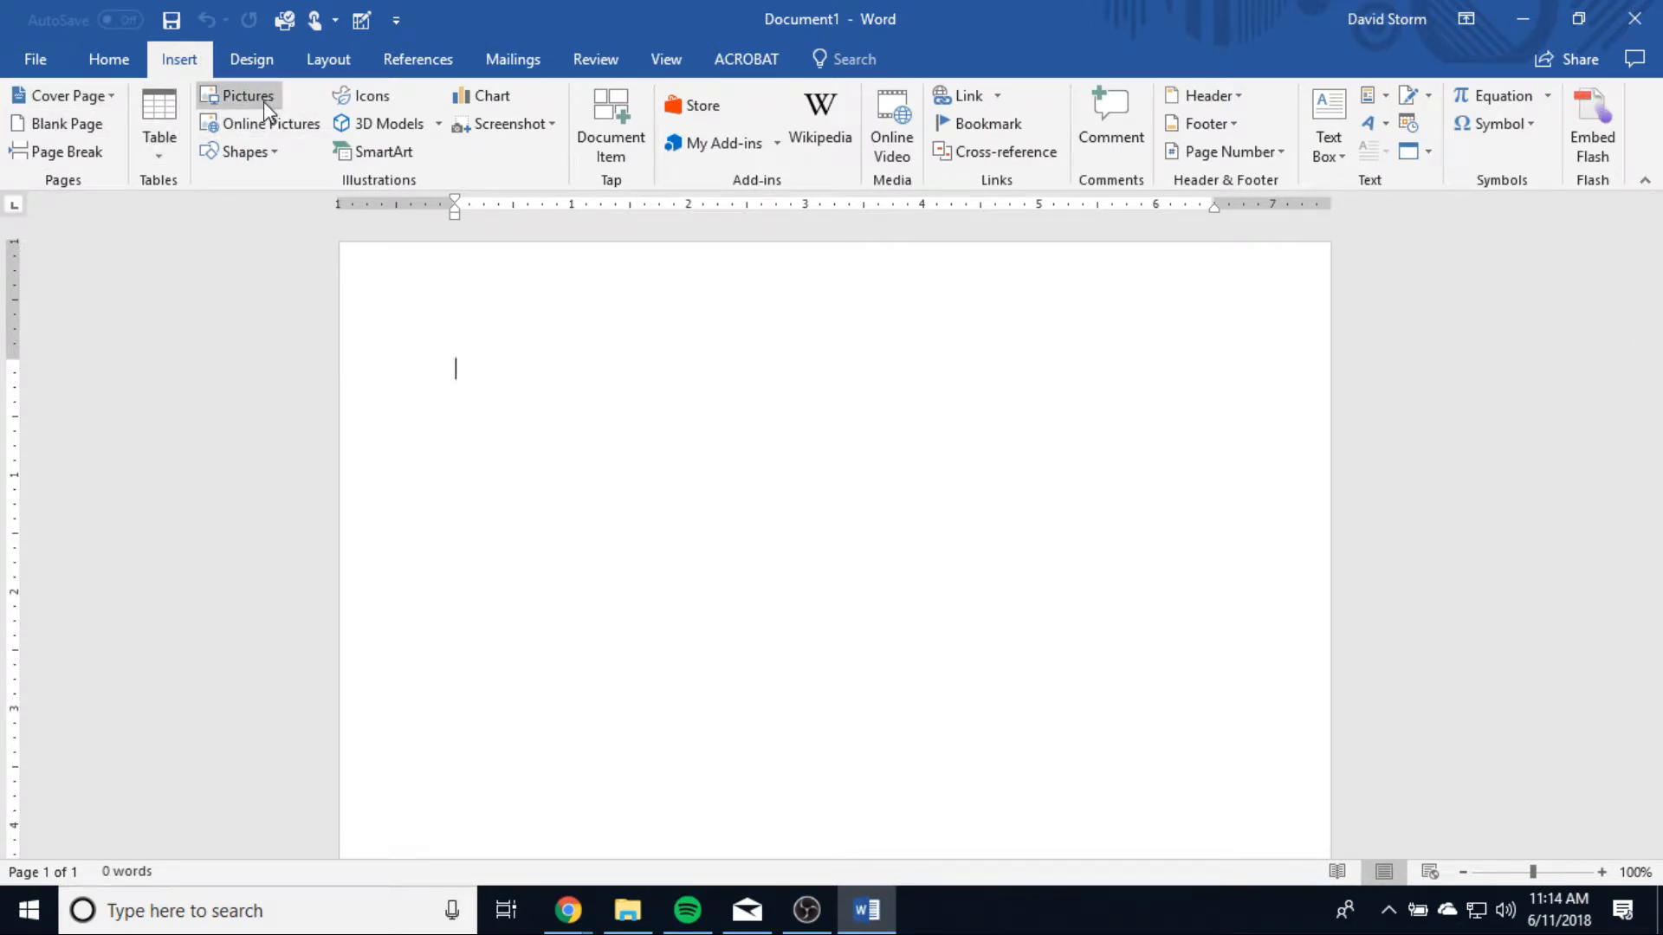
{"action": "left_click", "coordinate": [382, 101]}
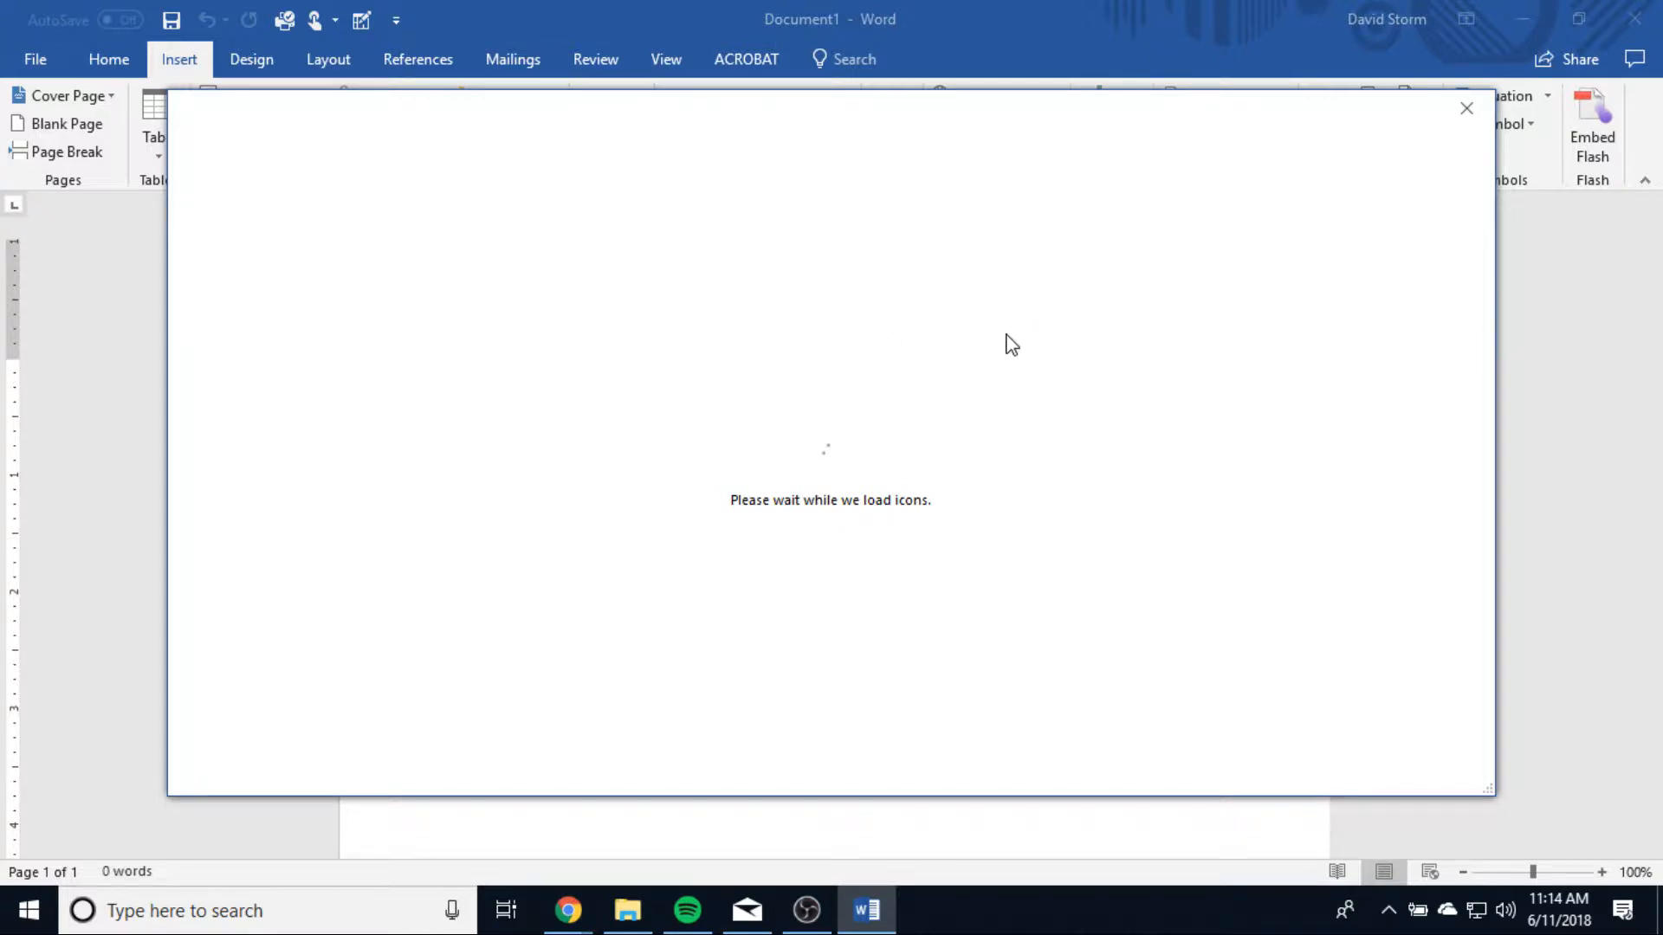
{"action": "left_click", "coordinate": [751, 260]}
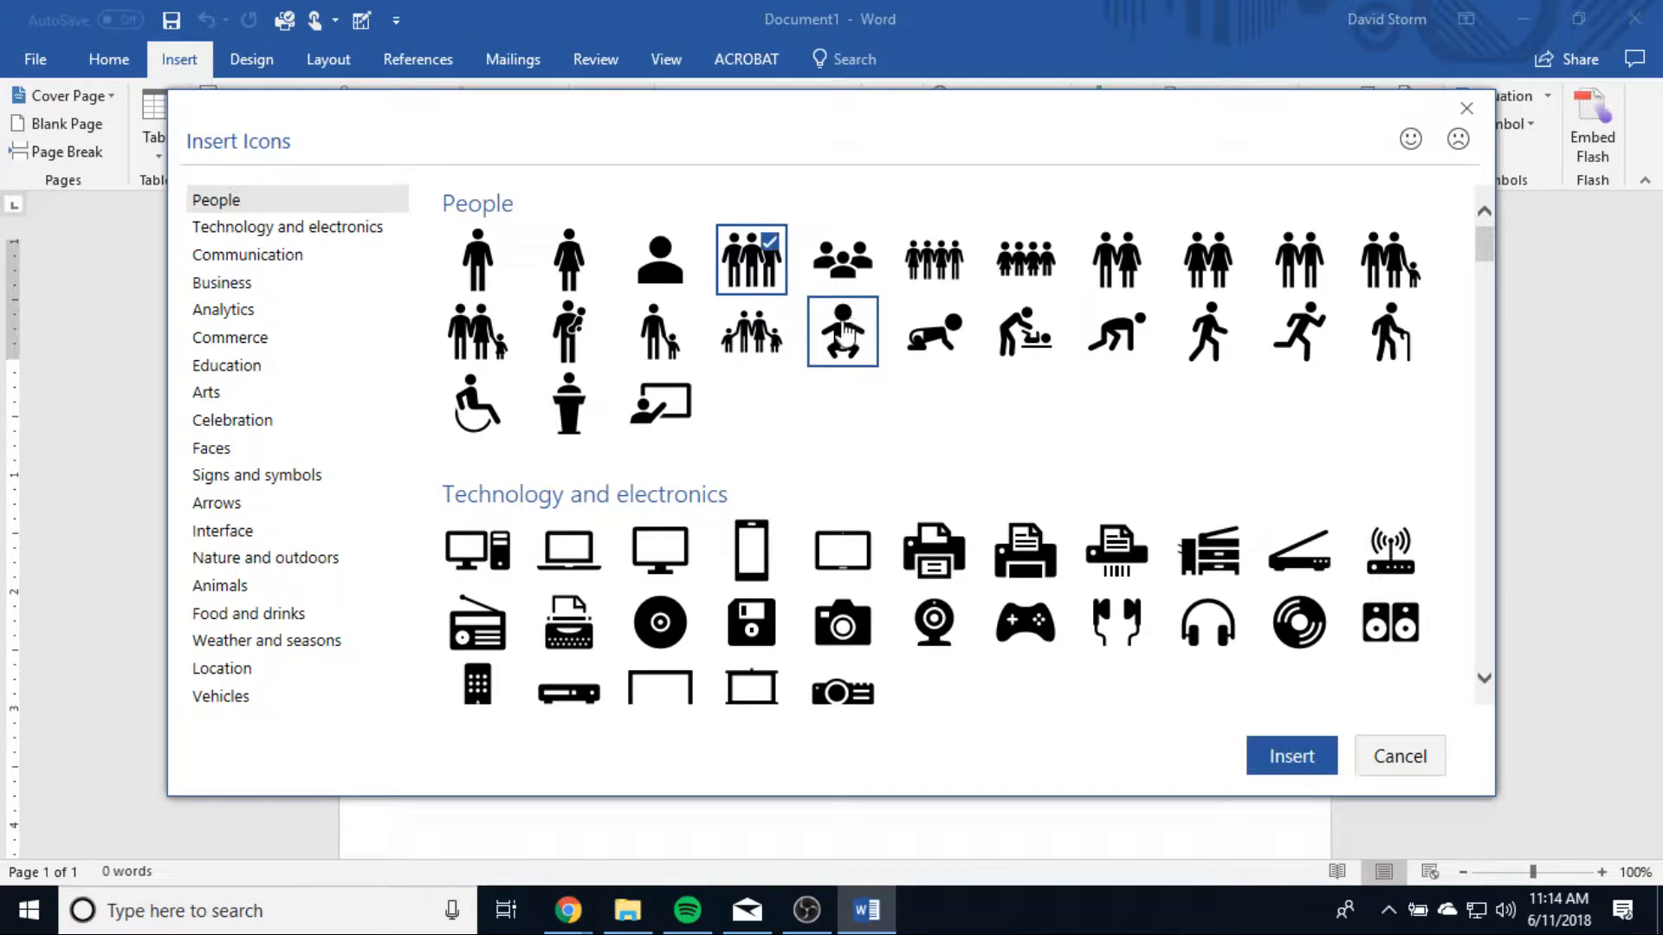
{"action": "left_click", "coordinate": [1262, 767]}
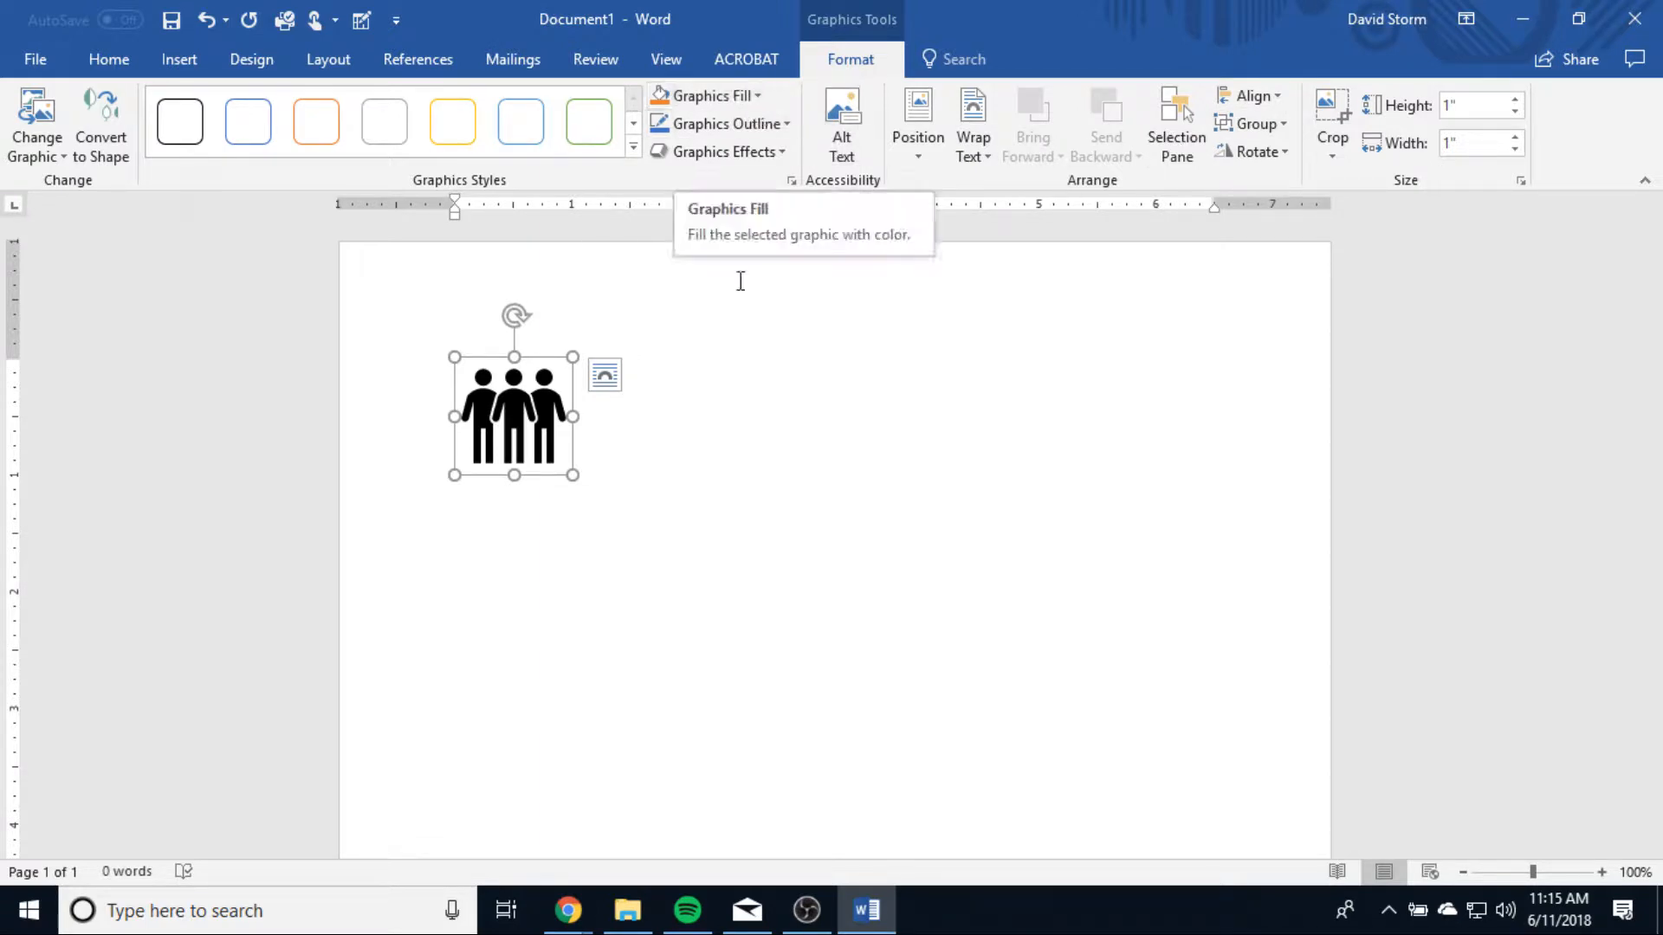
{"action": "left_click", "coordinate": [712, 96]}
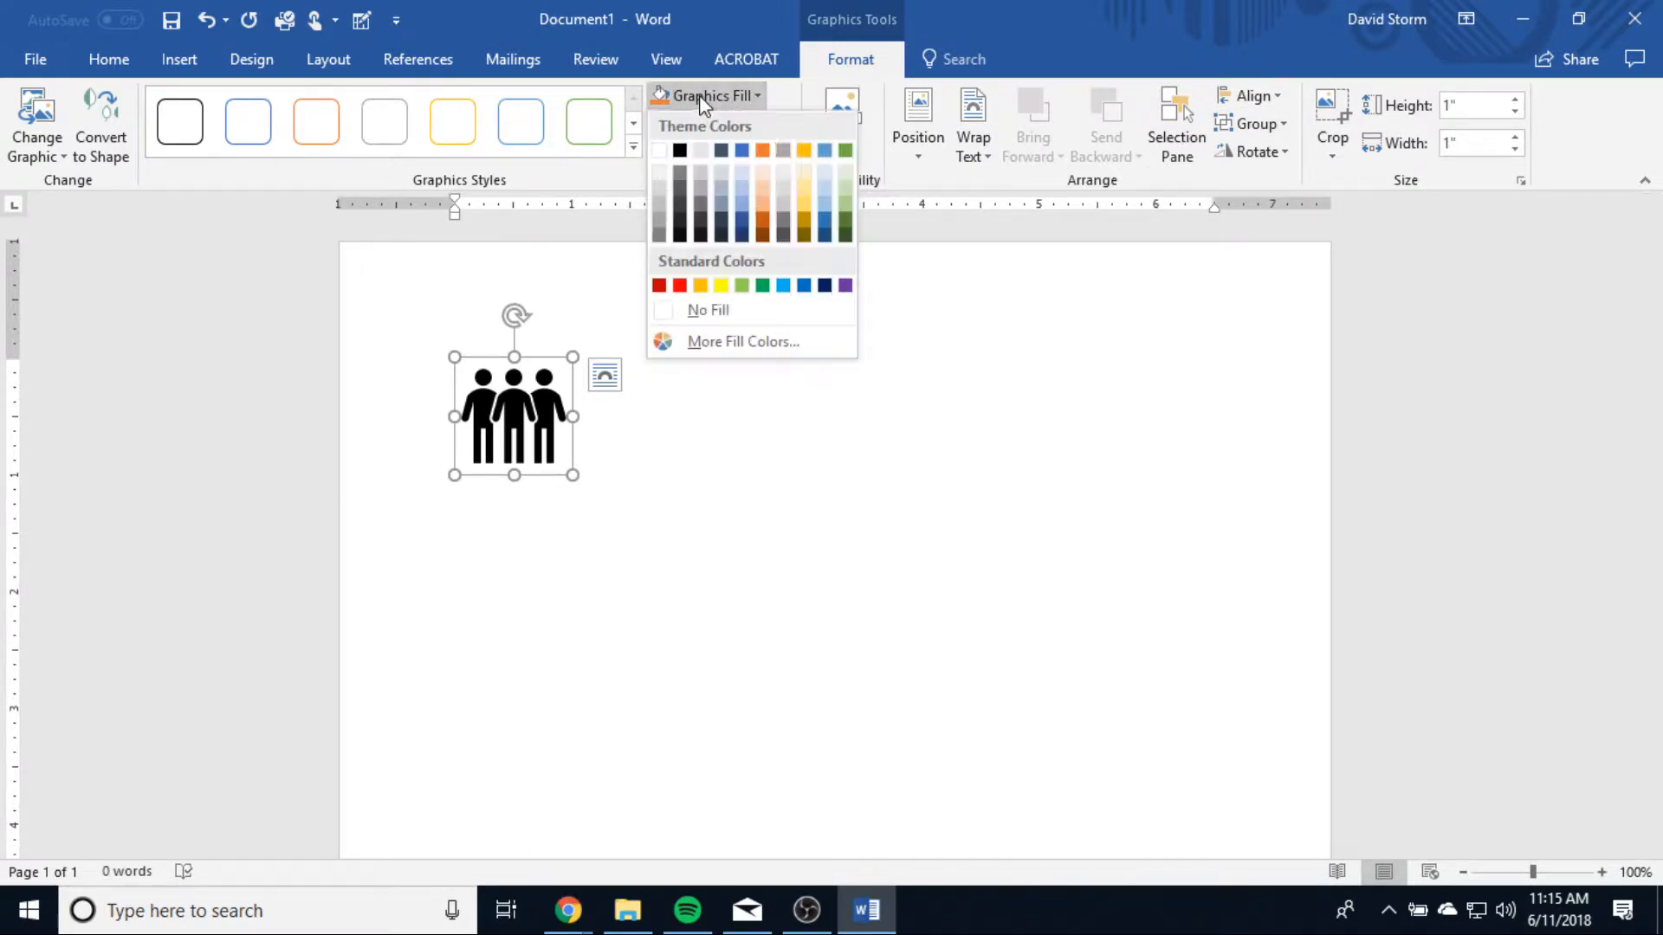
{"action": "left_click", "coordinate": [742, 232]}
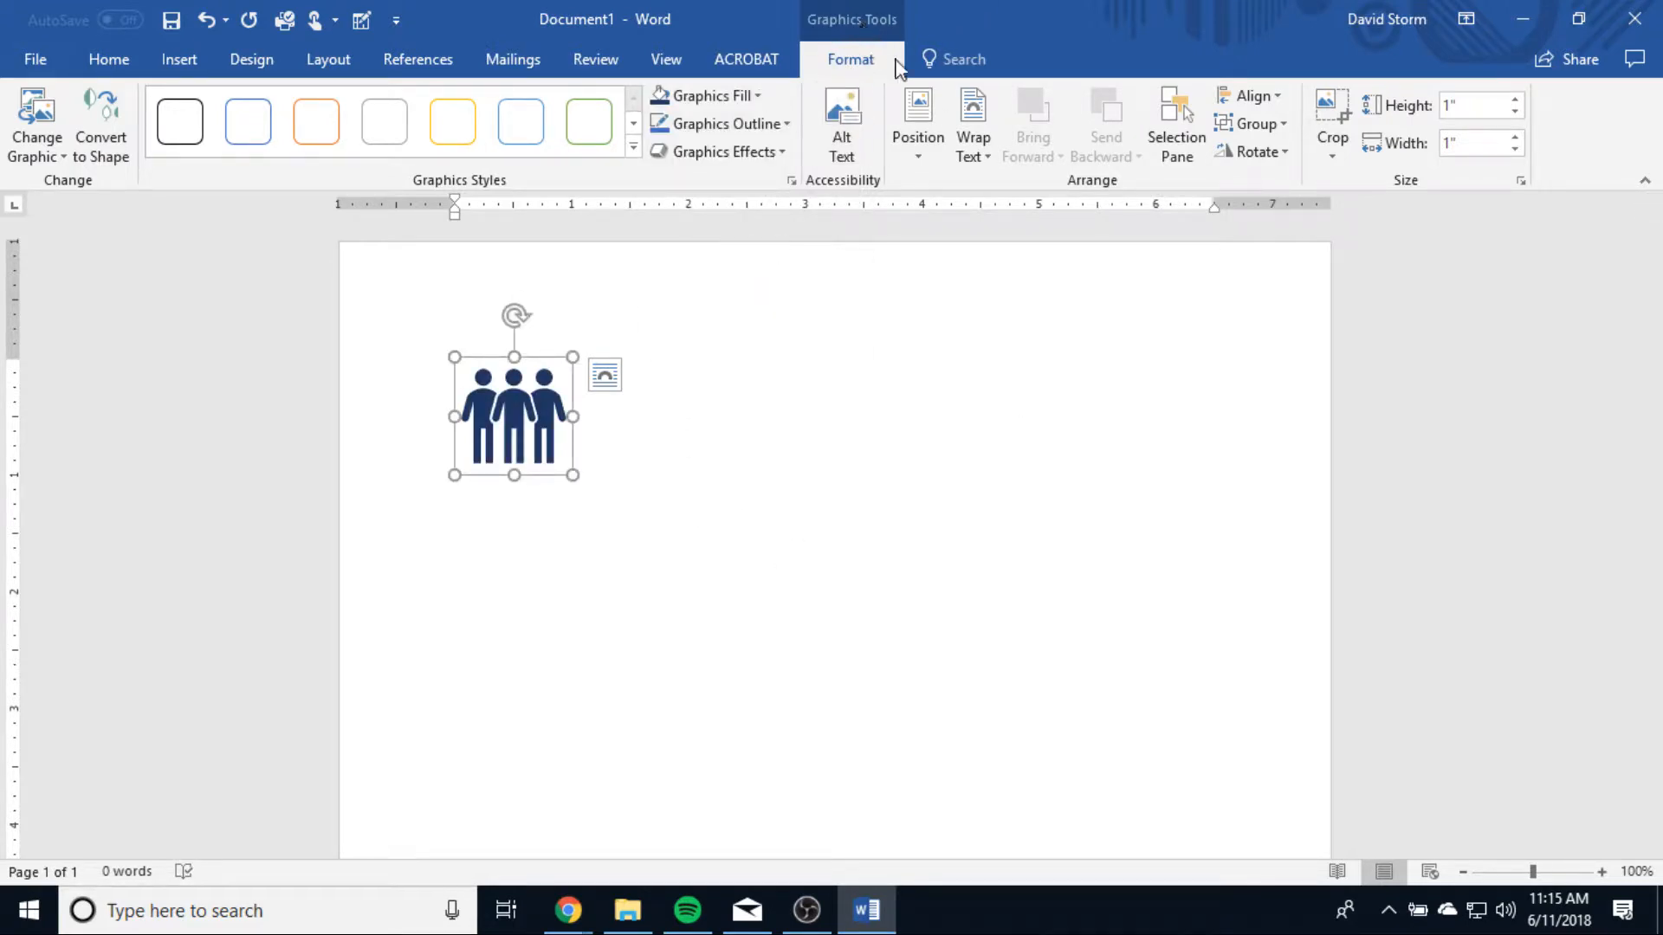
Step: Look over the Acrobat, review, references and clipboard commands while the icon is selected
{"action": "left_click", "coordinate": [750, 61]}
{"action": "left_click", "coordinate": [597, 62]}
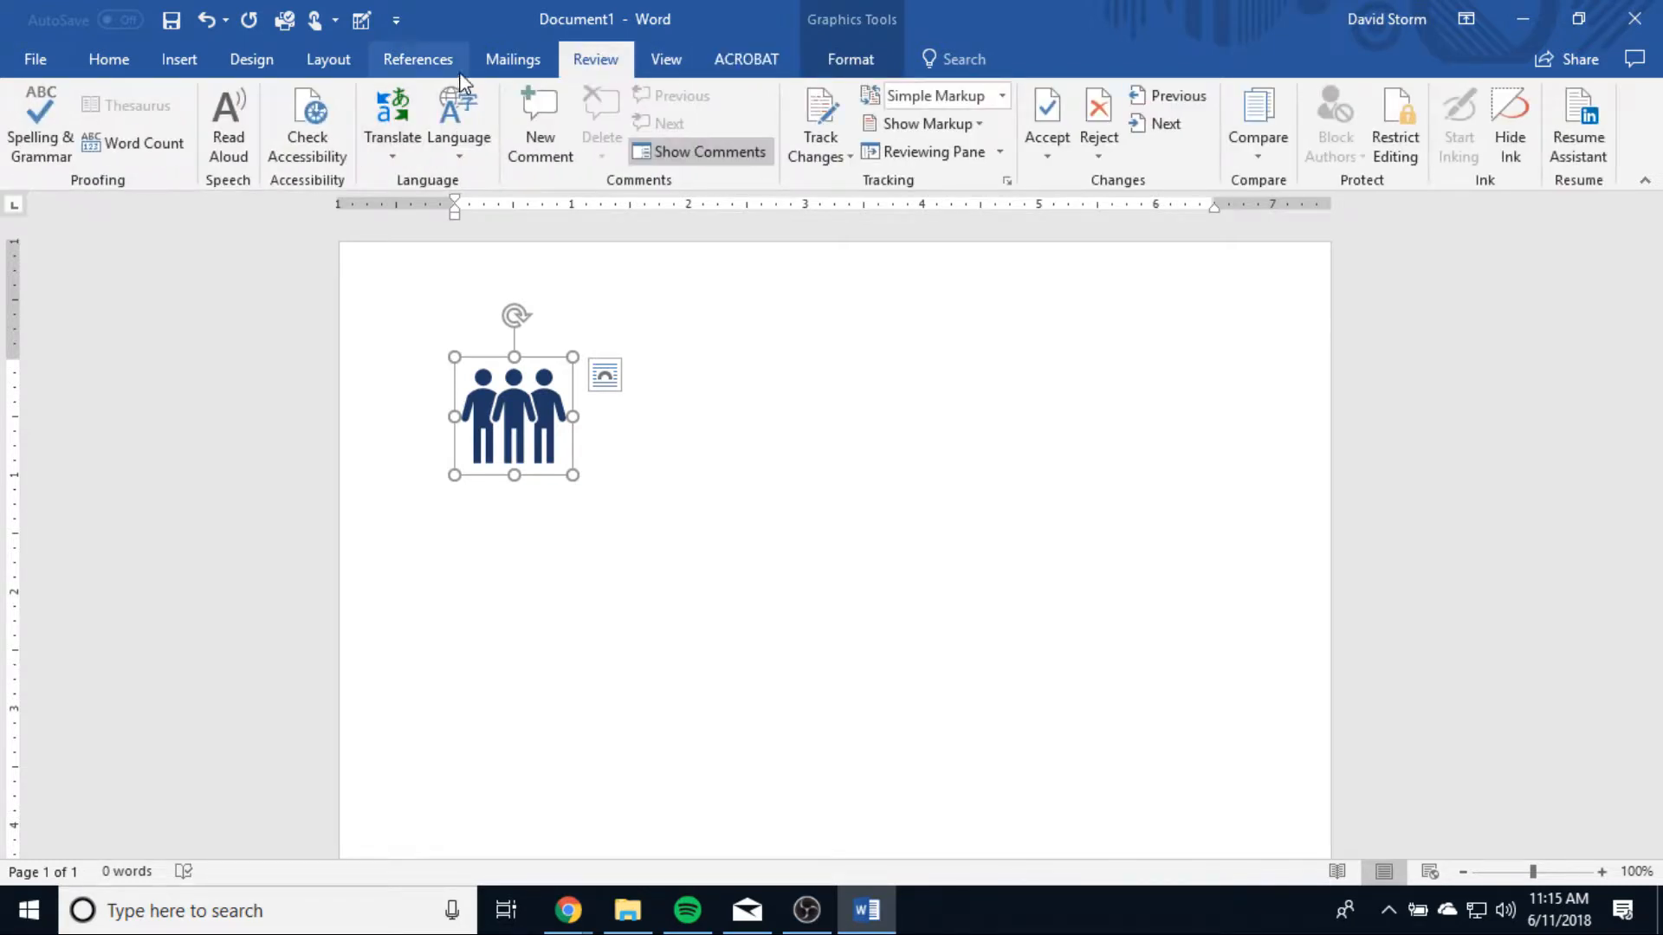
{"action": "left_click", "coordinate": [415, 68]}
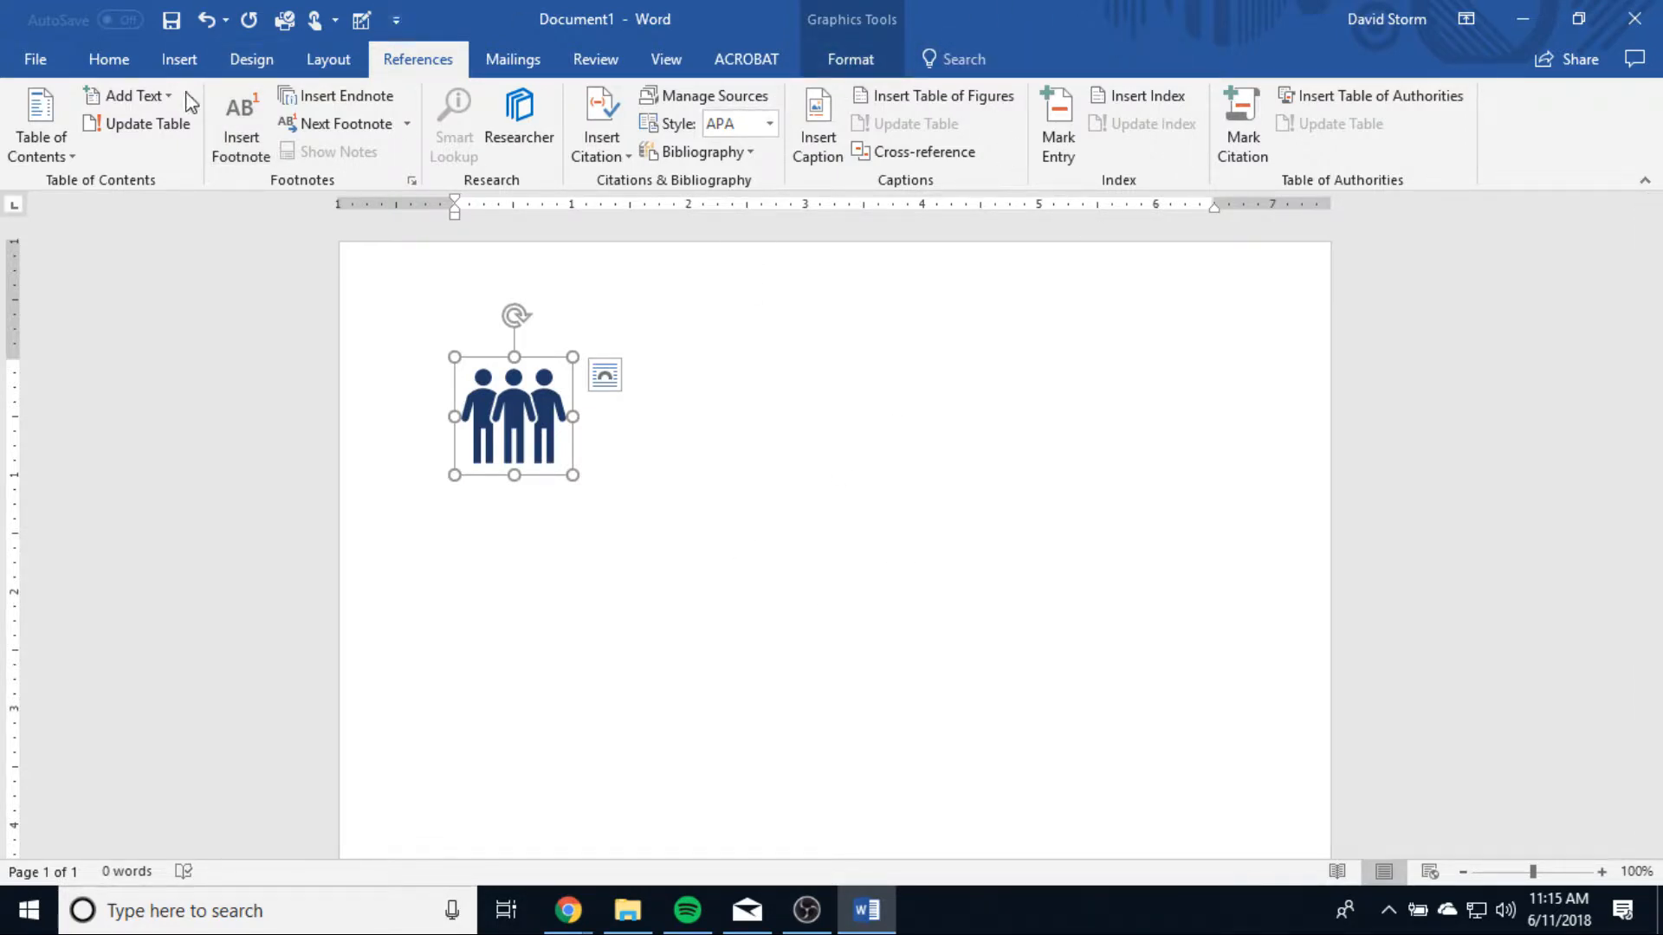
{"action": "left_click", "coordinate": [108, 59]}
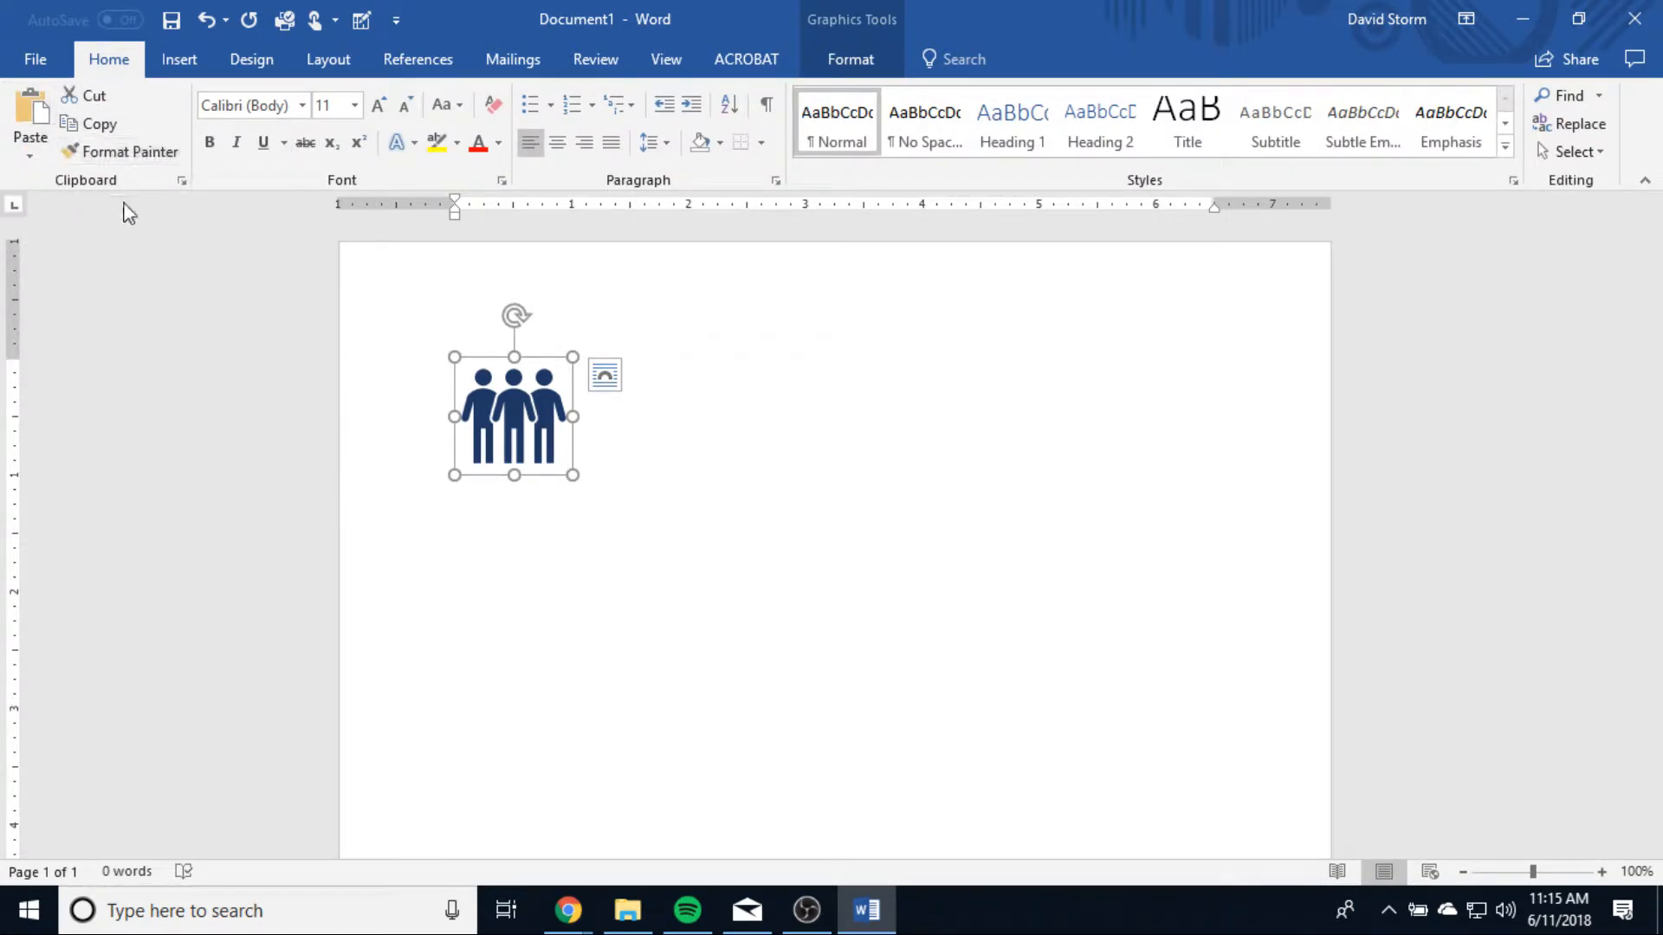
{"action": "left_click", "coordinate": [75, 113]}
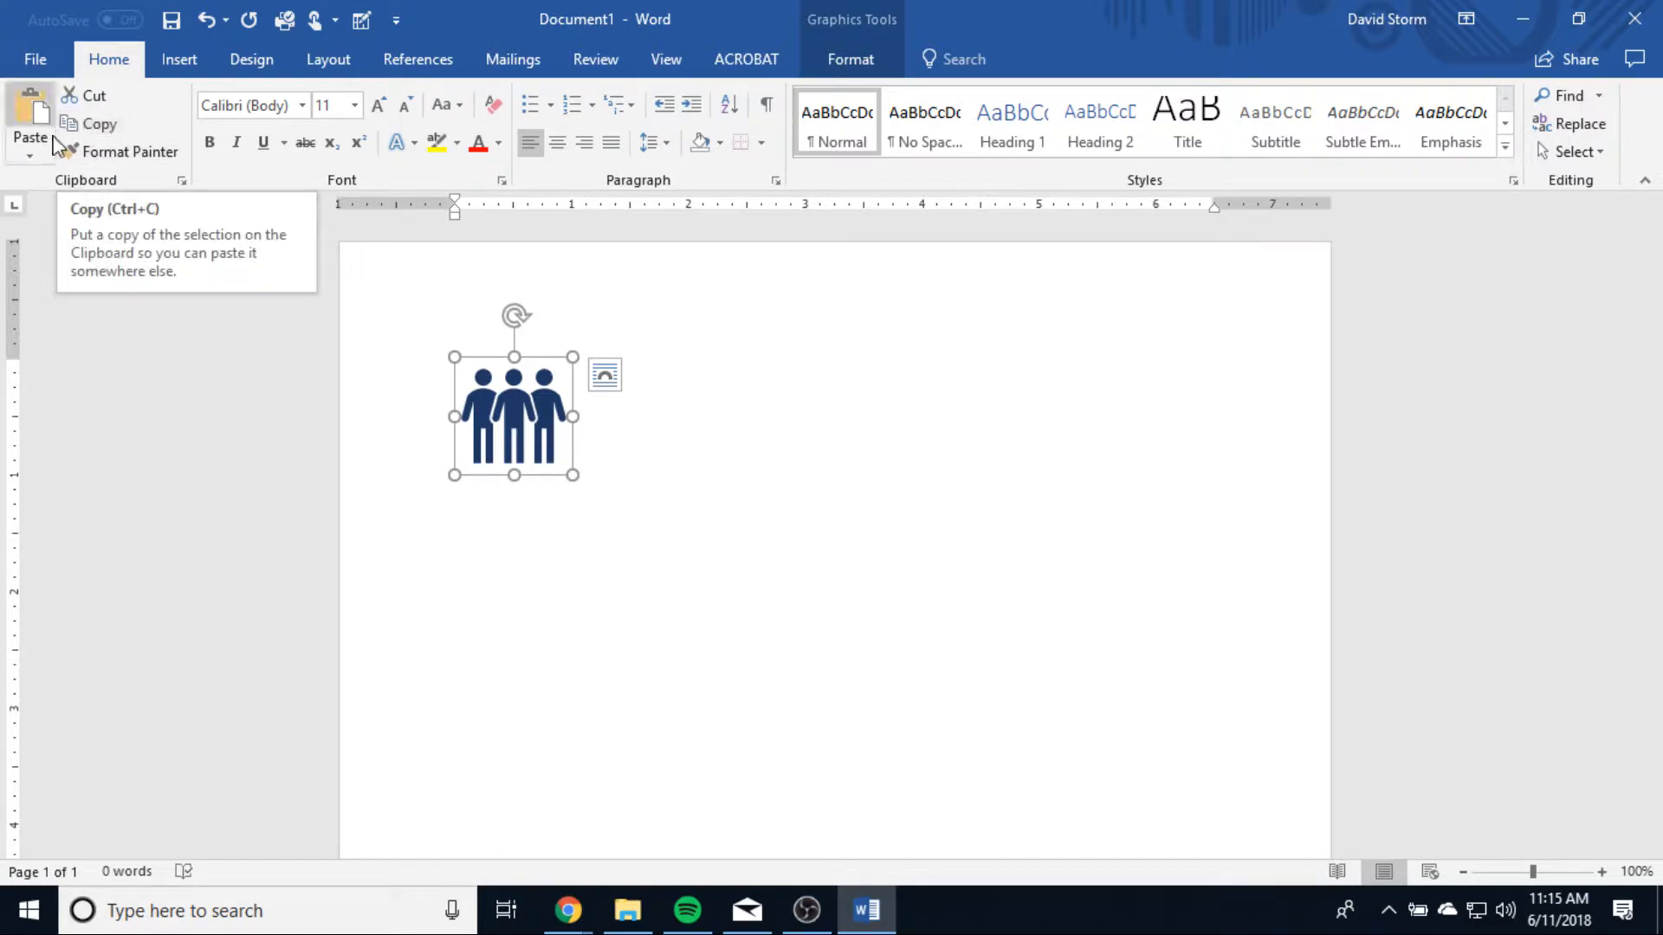
Step: Enter a one-line greeting below the icon that starts with "Hello! My name is" and gives the author's title and surname
{"action": "left_click", "coordinate": [642, 563]}
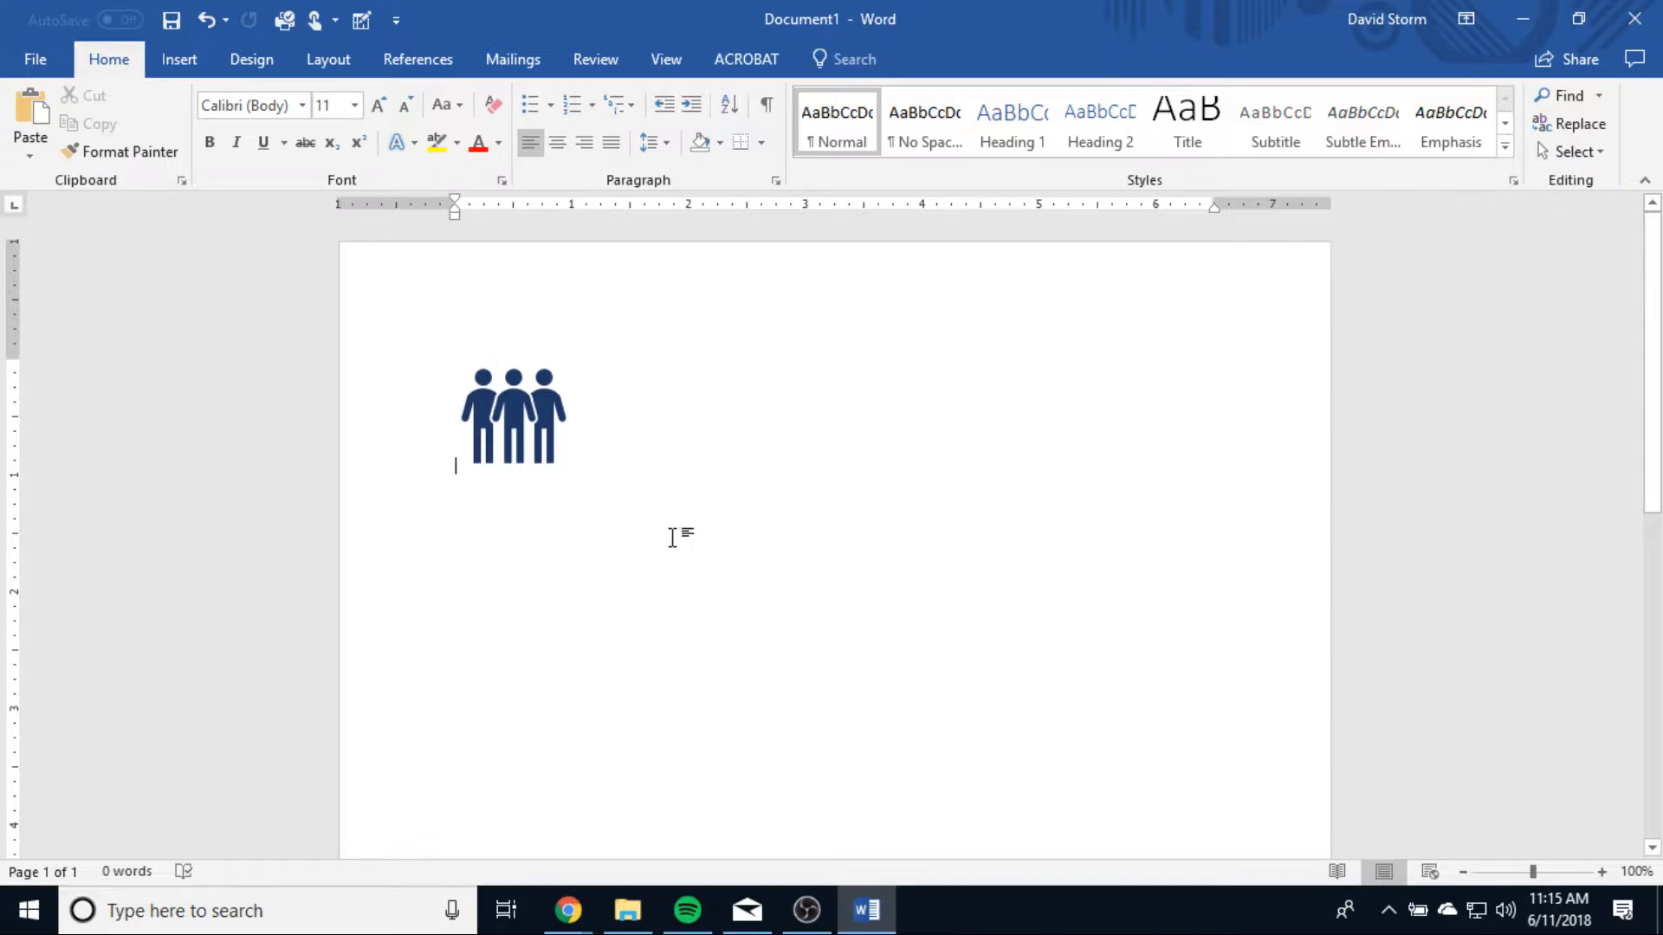
{"action": "key", "text": "ctrl+z"}
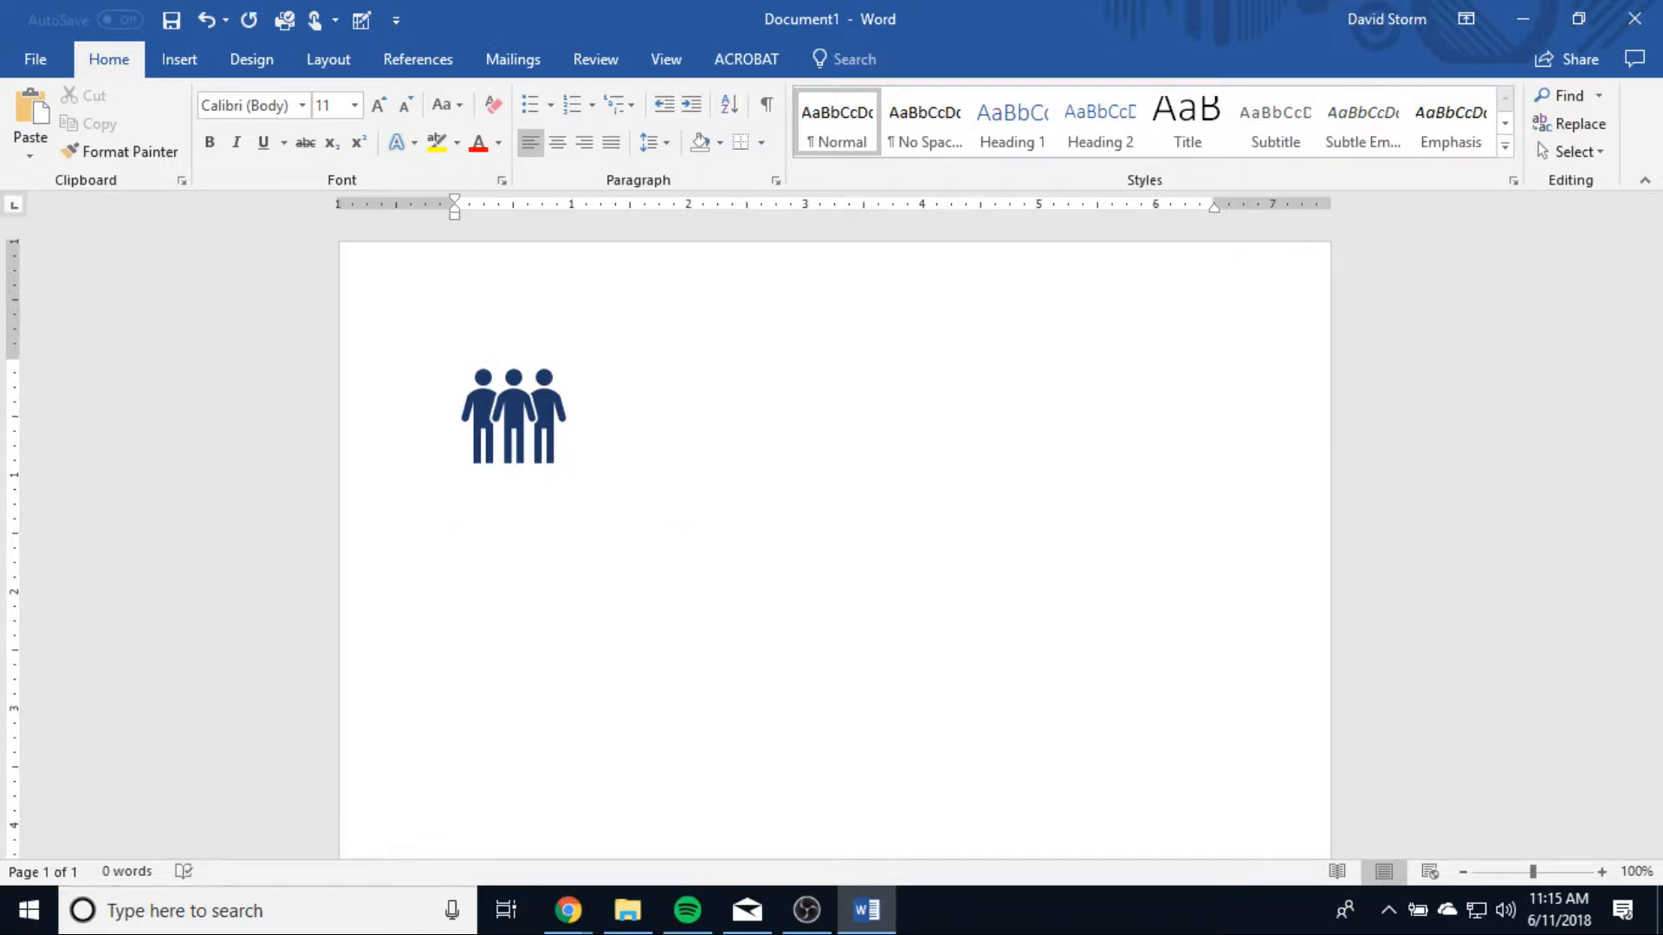
{"action": "type", "text": "lo! My name is Mr. Storm."}
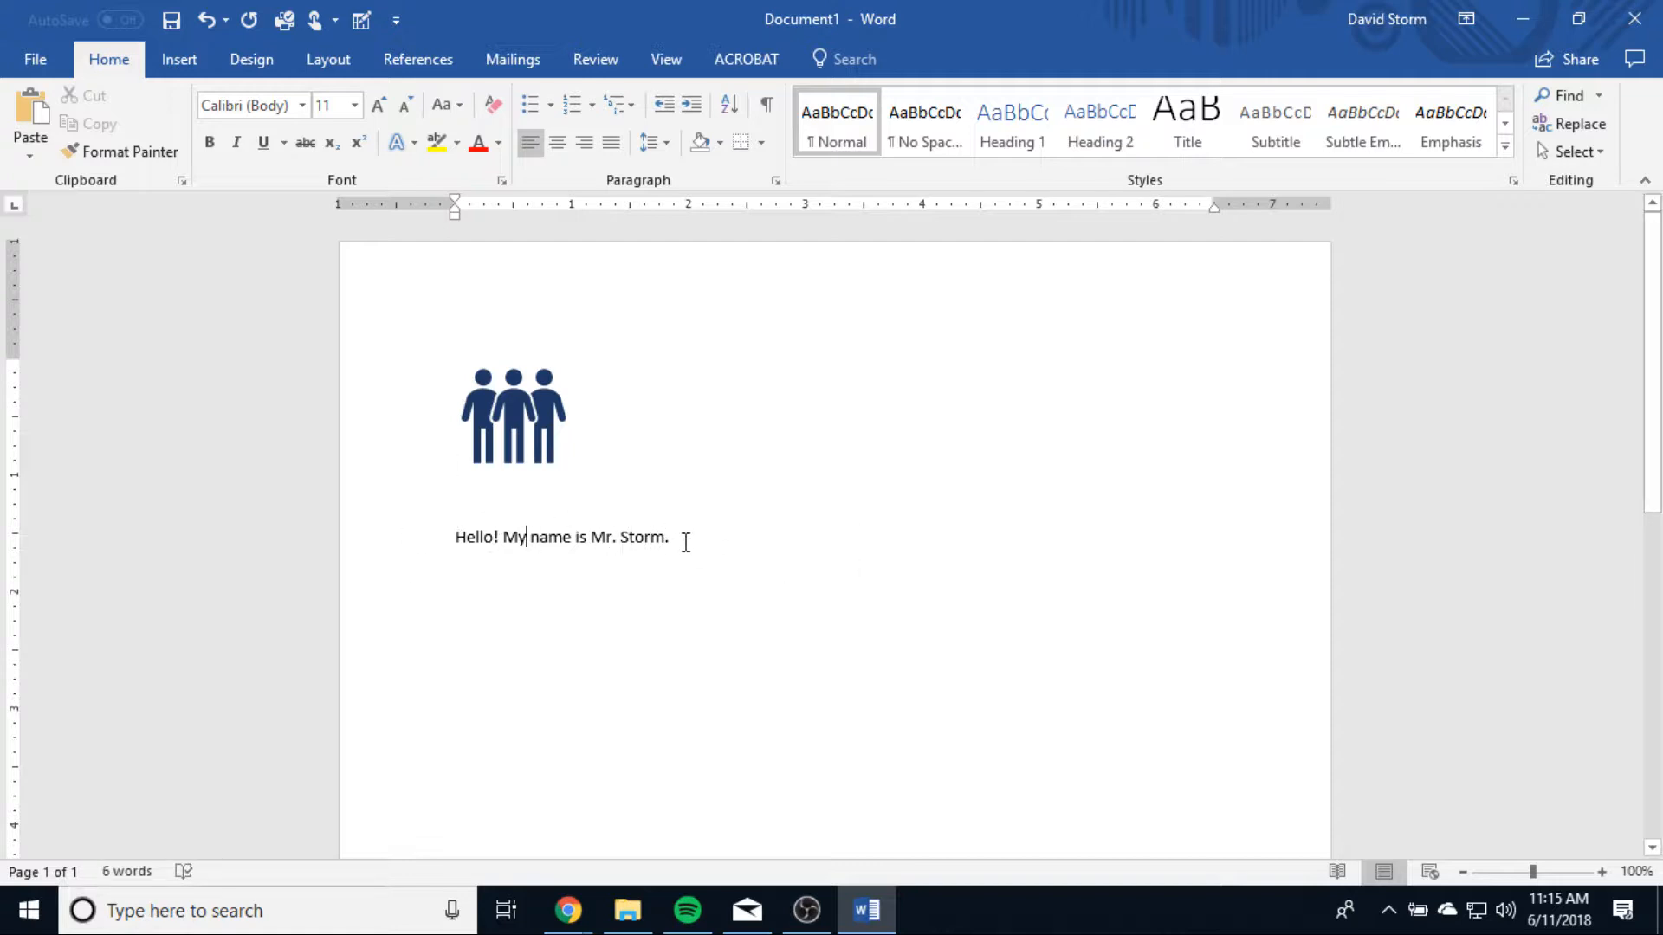
Step: Copy the whole greeting line below the icon
{"action": "left_click_drag", "start_coordinate": [685, 541], "coordinate": [450, 539]}
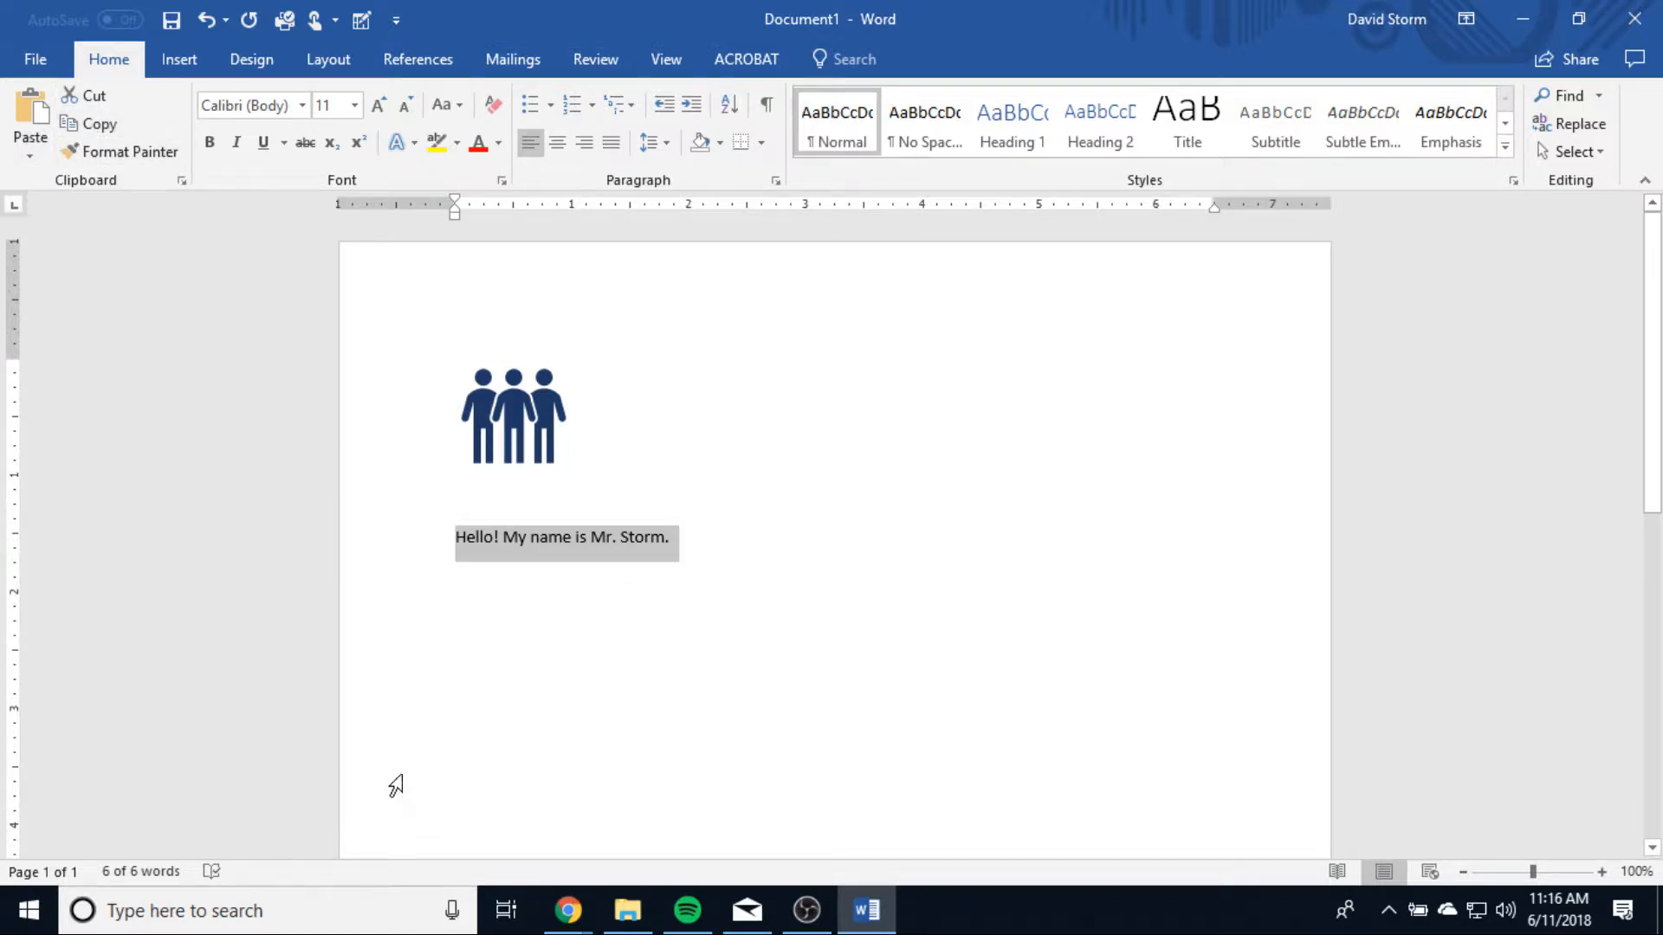
{"action": "right_click", "coordinate": [581, 538]}
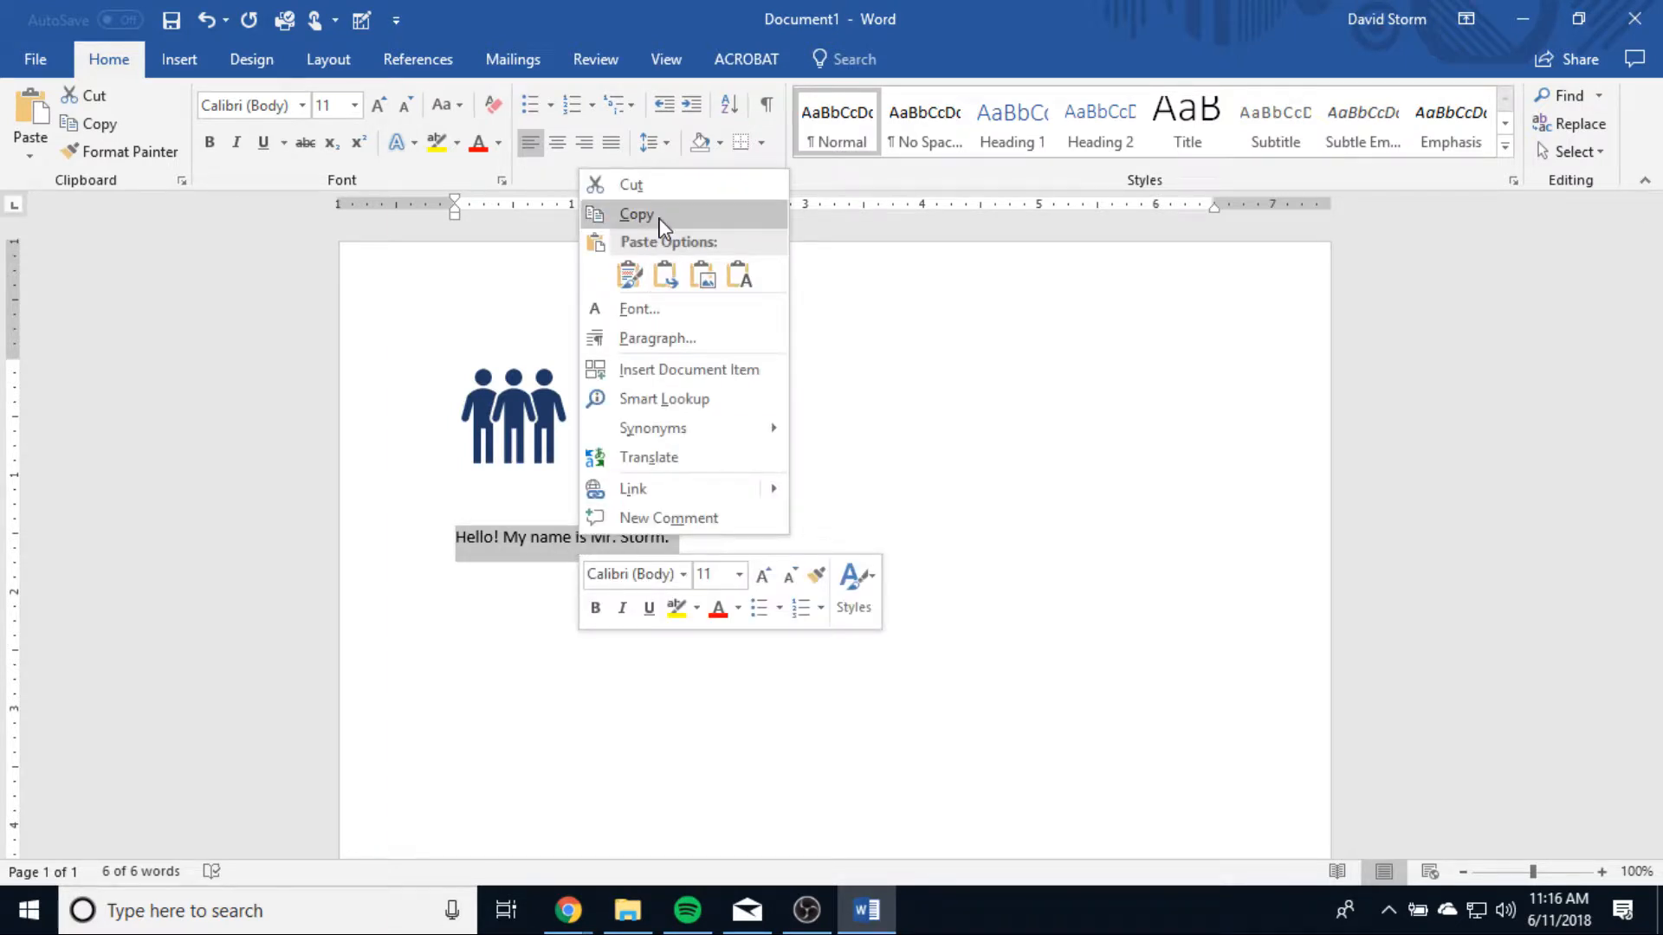
{"action": "left_click", "coordinate": [628, 215]}
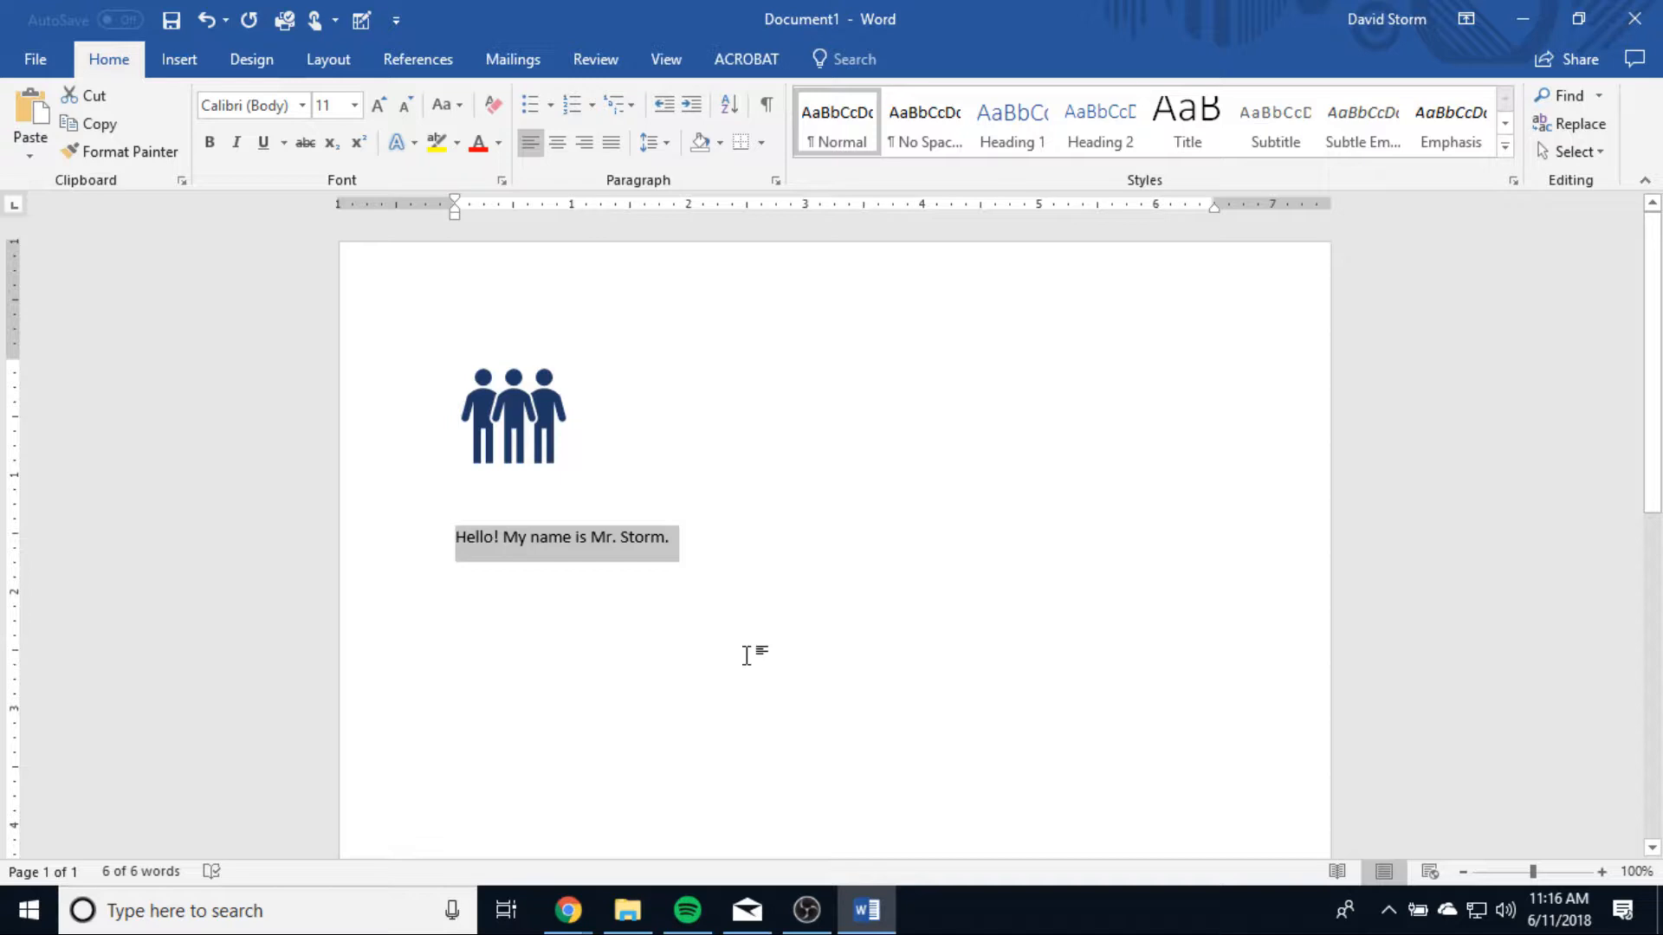
Step: Add the note "Ctrl + C" below the greeting, with a blank line before and after it
{"action": "left_click", "coordinate": [773, 561]}
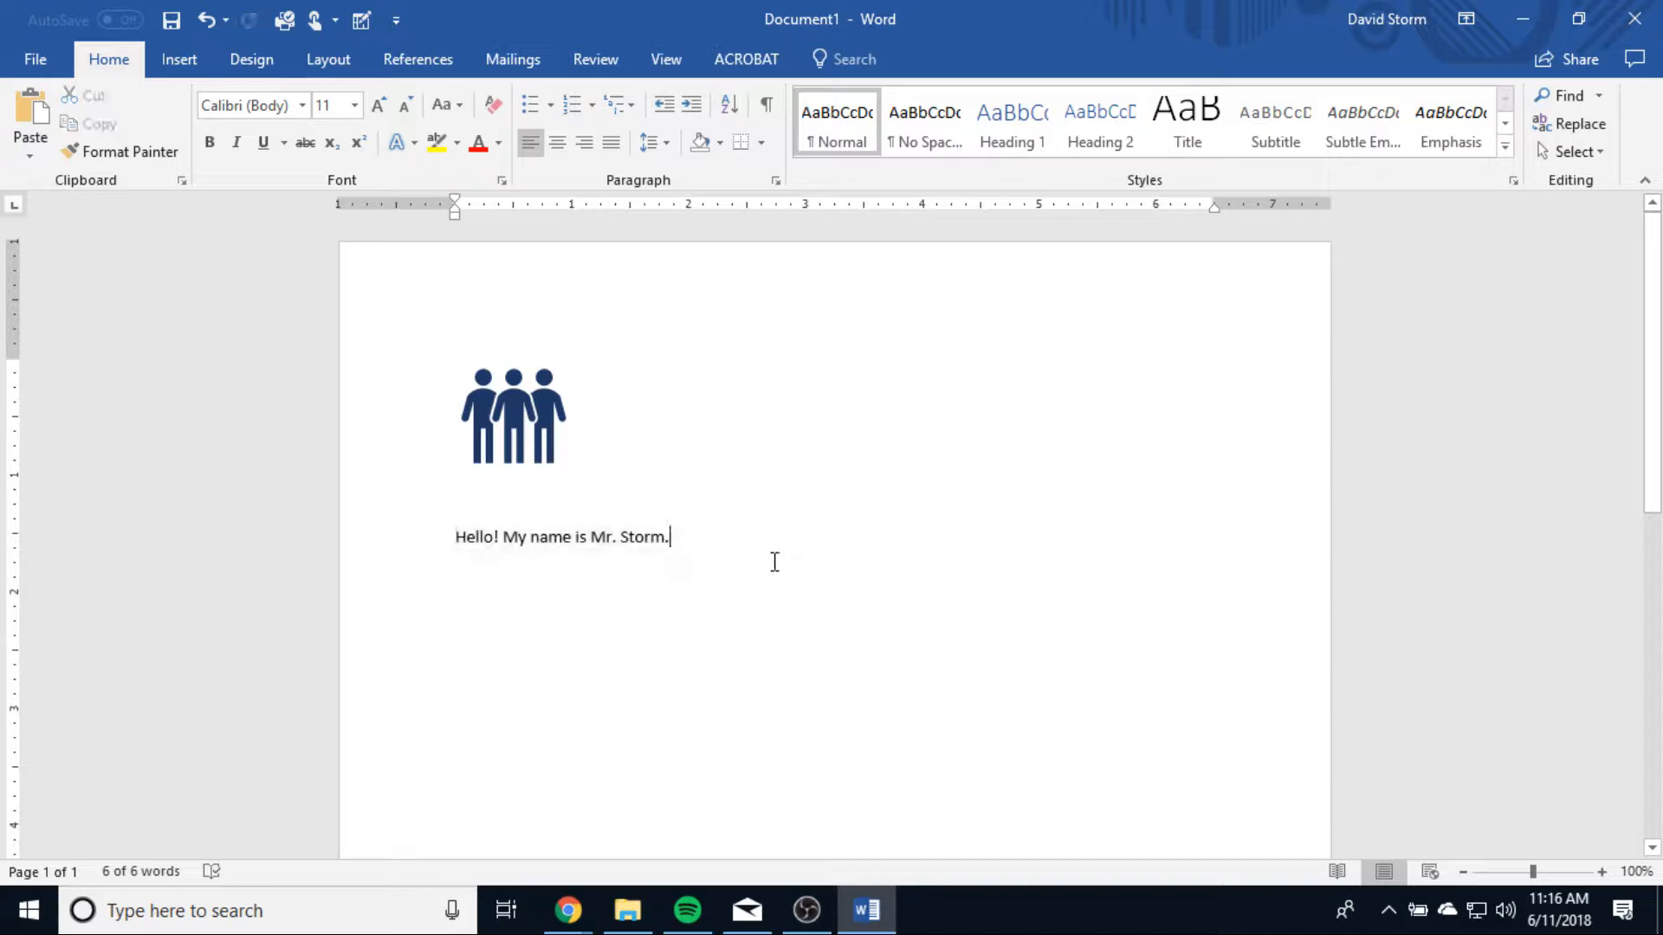
{"action": "key", "text": "Return"}
{"action": "key", "text": "Return"}
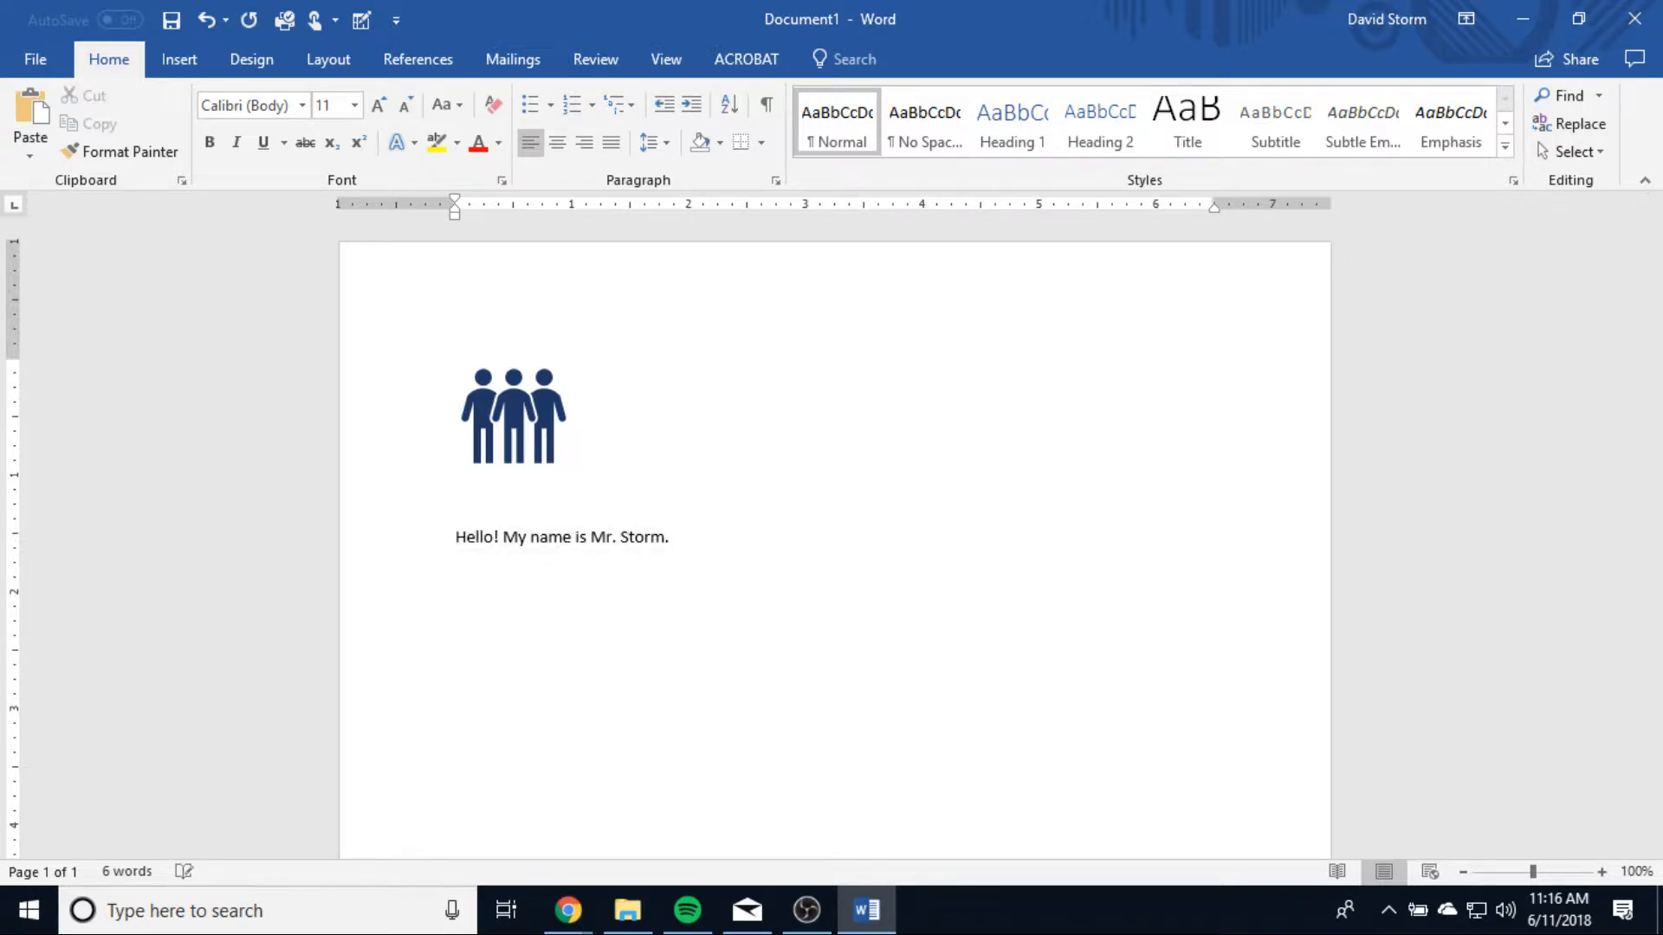
{"action": "type", "text": "Ctrl + C"}
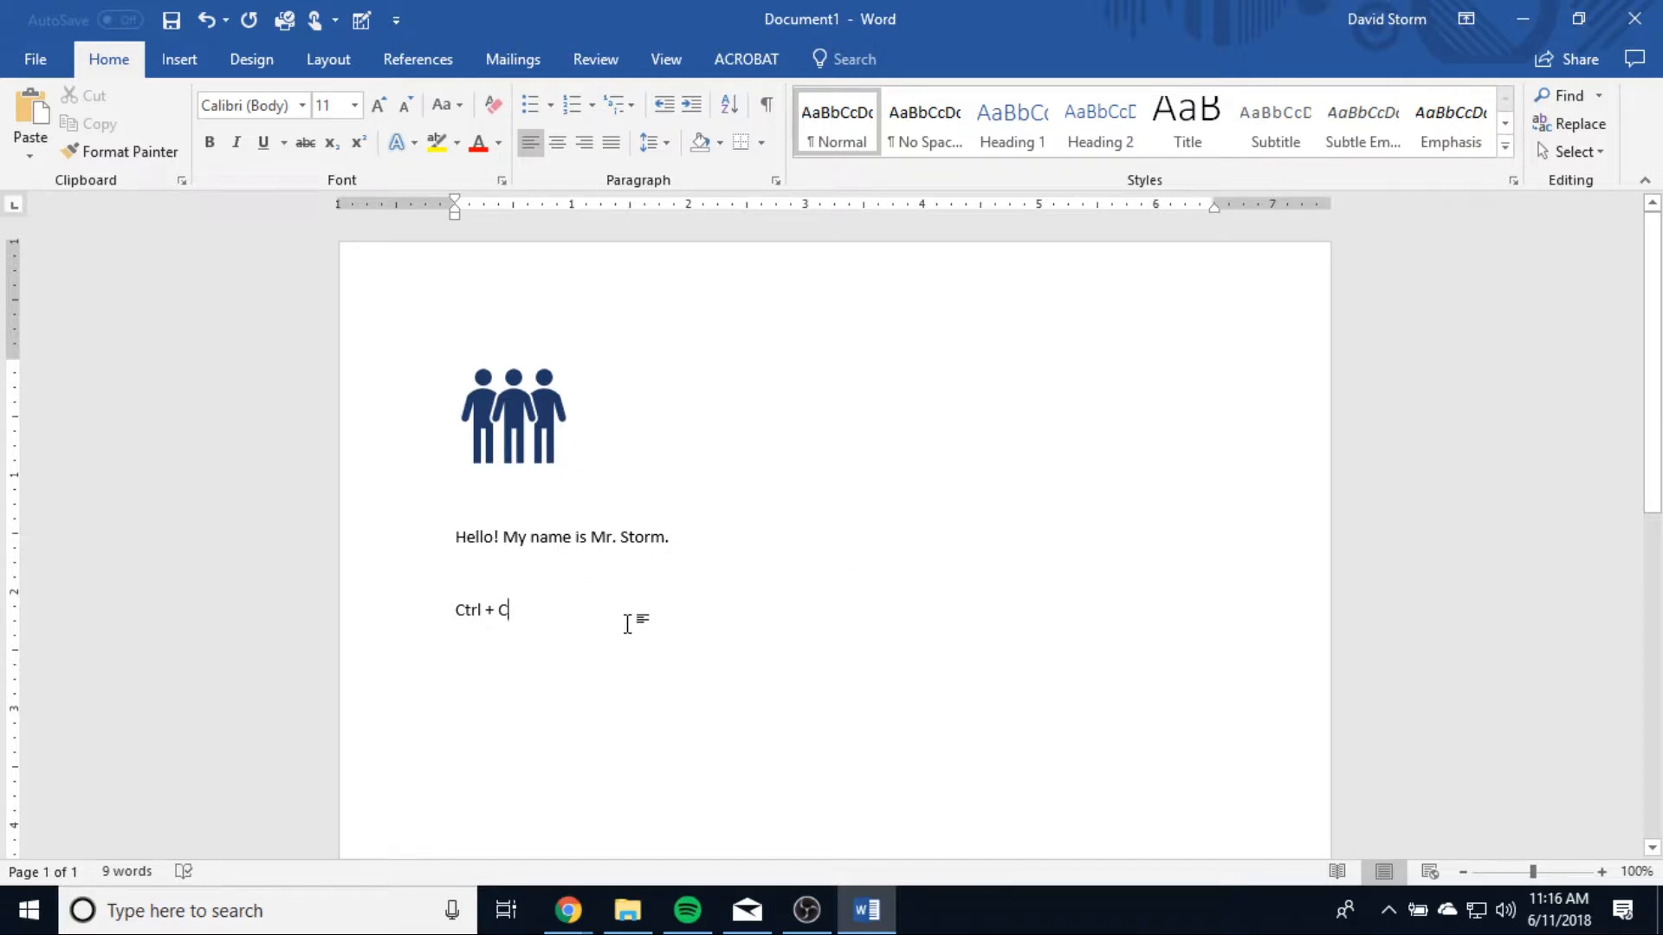
{"action": "key", "text": "Return"}
{"action": "key", "text": "Return"}
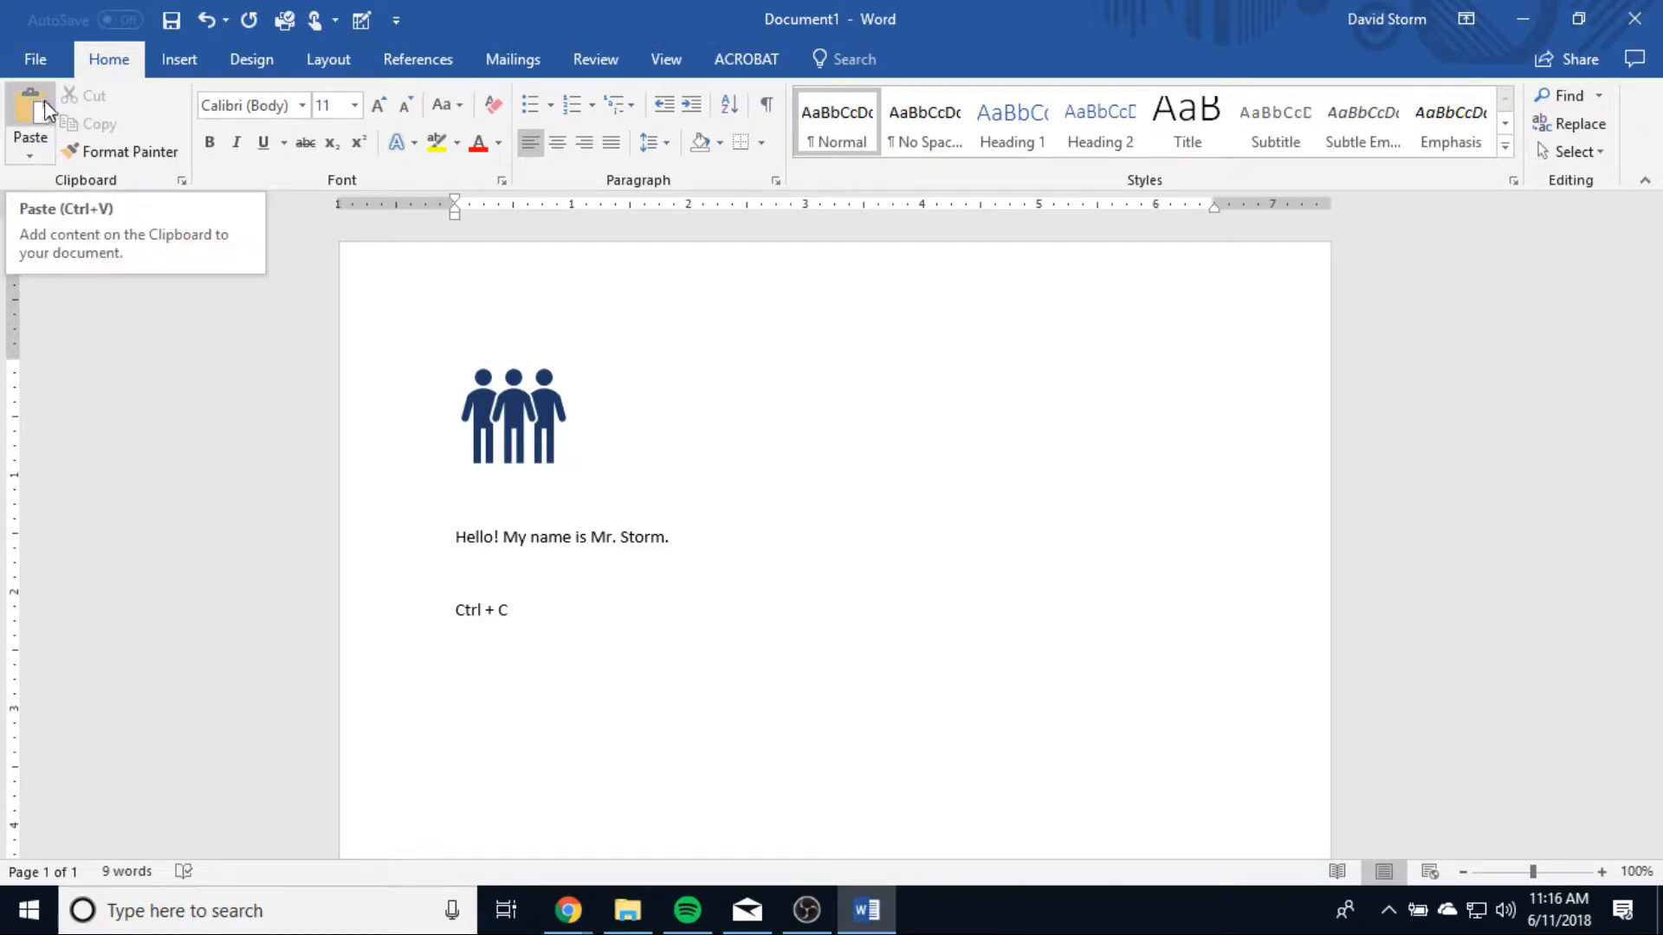
{"action": "left_click", "coordinate": [40, 158]}
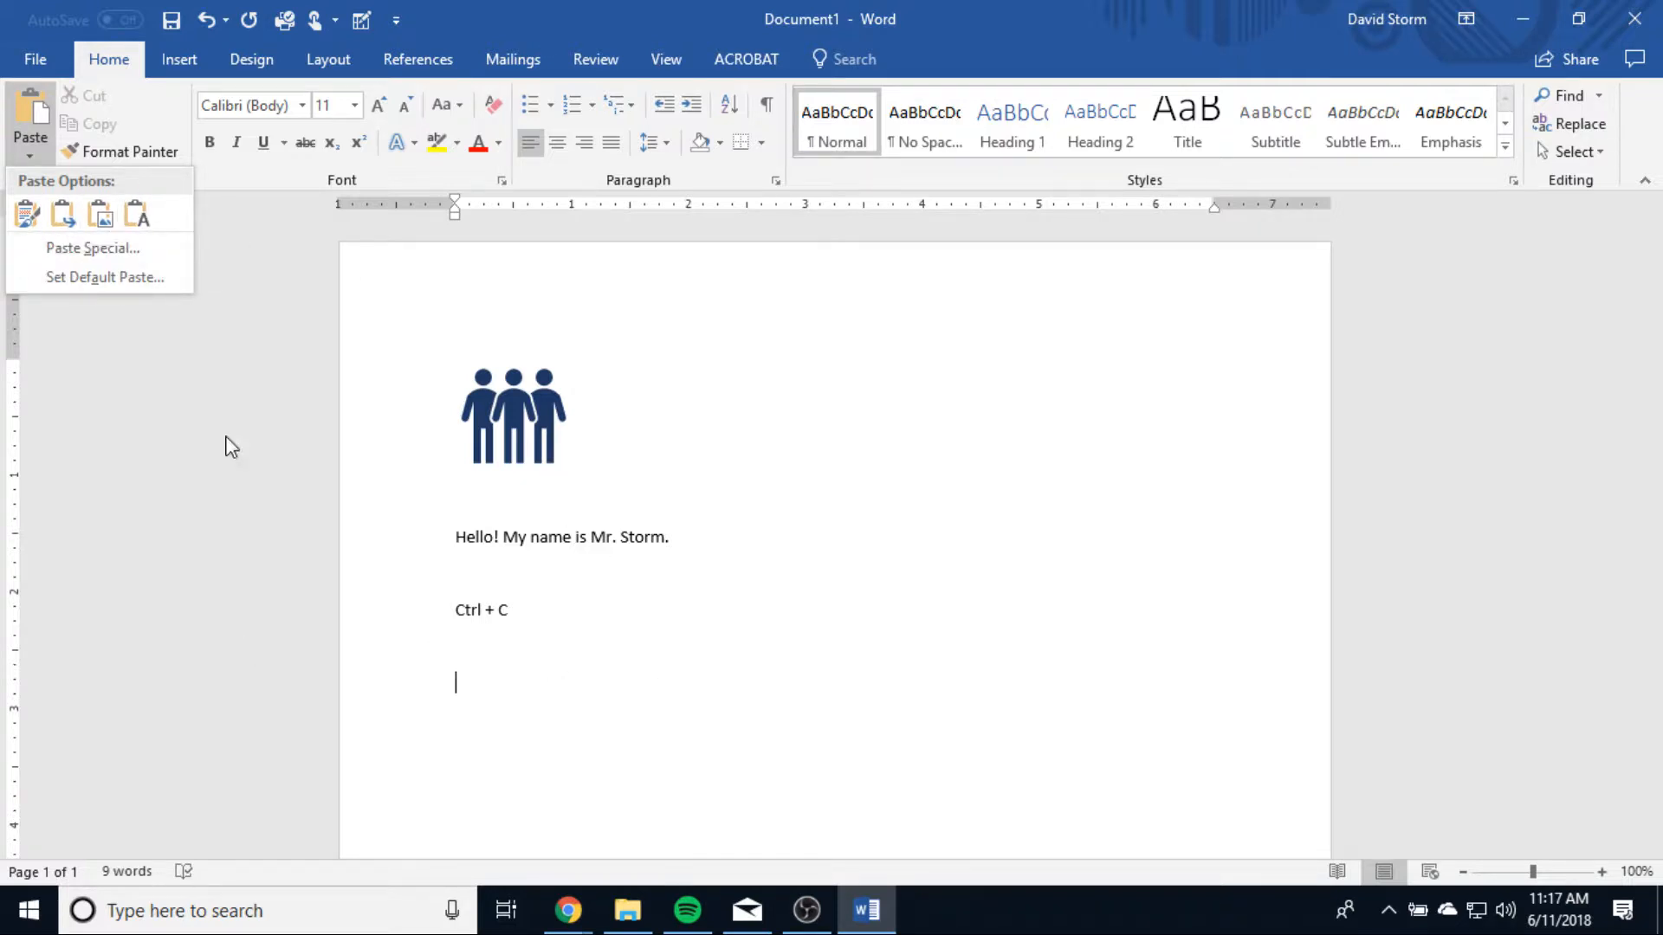
{"action": "left_click", "coordinate": [36, 145]}
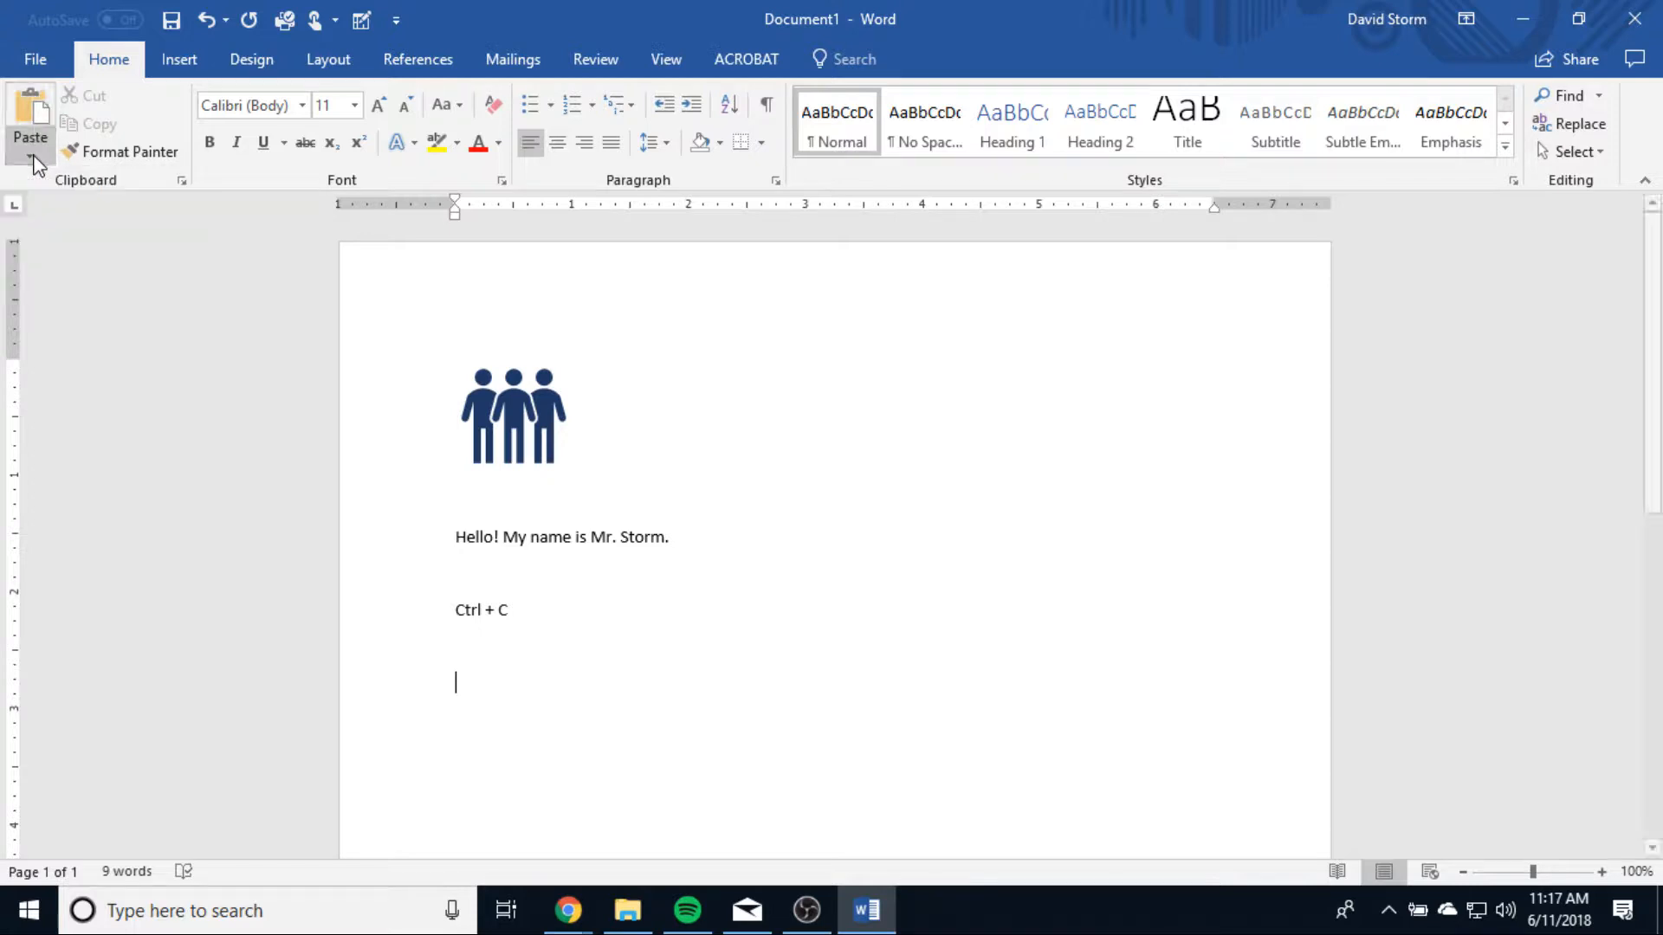
{"action": "left_click", "coordinate": [30, 149]}
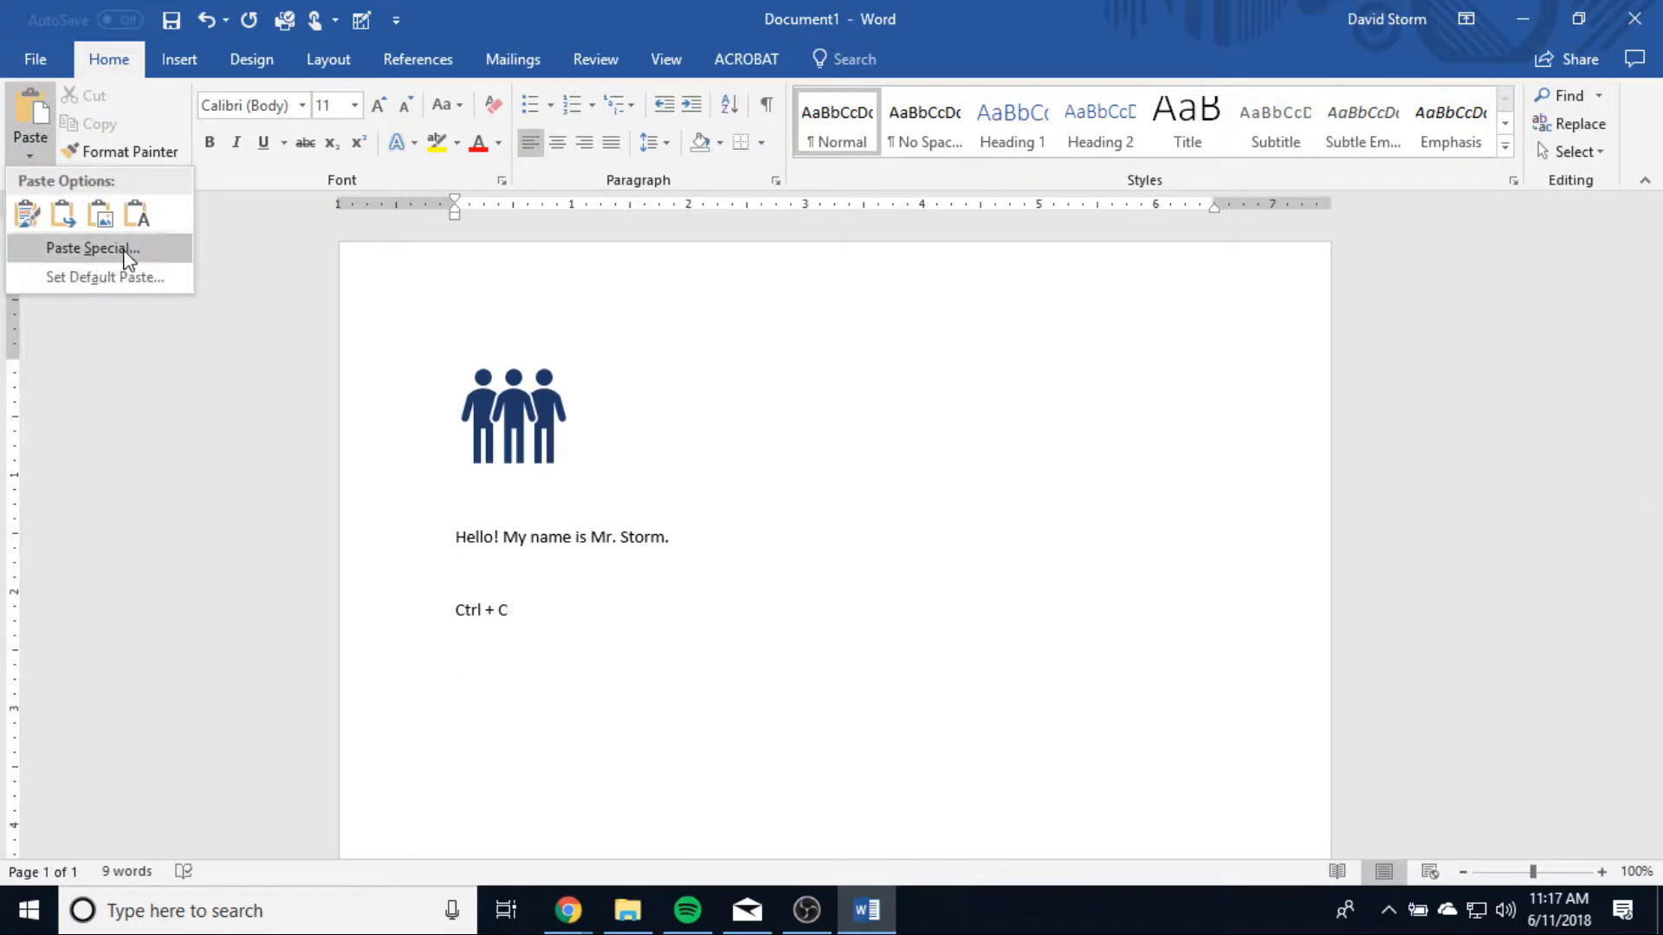
{"action": "left_click", "coordinate": [28, 154]}
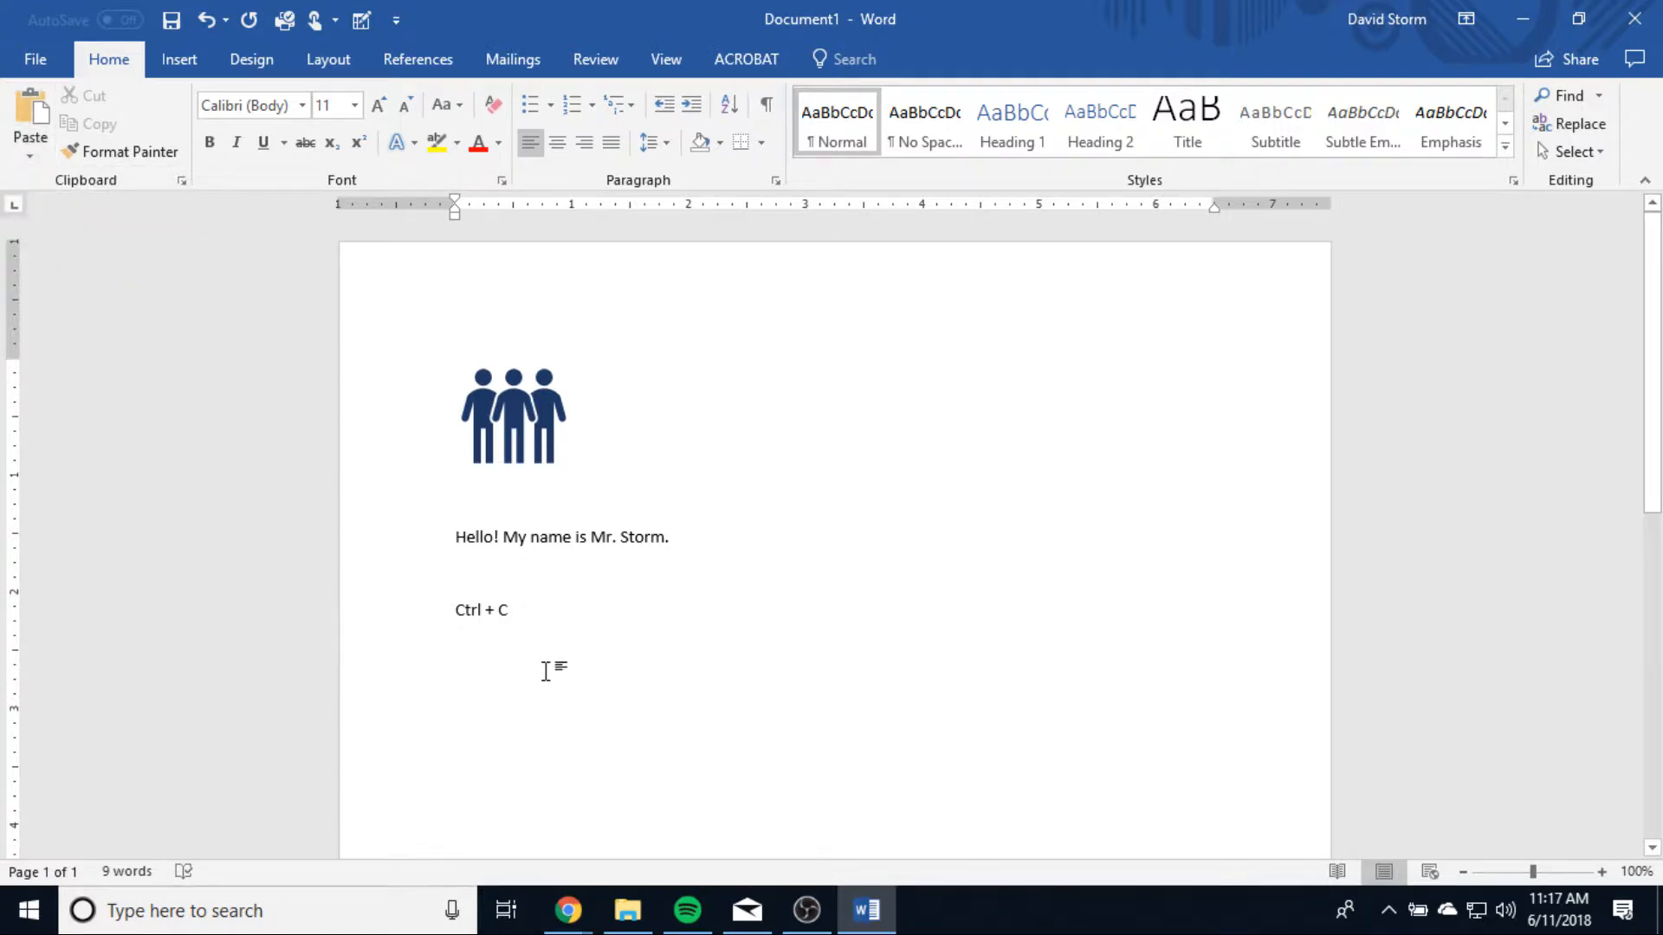
Step: Paste the greeting three times on consecutive lines below the "Ctrl + C" note, the second time as text only
{"action": "left_click", "coordinate": [30, 113]}
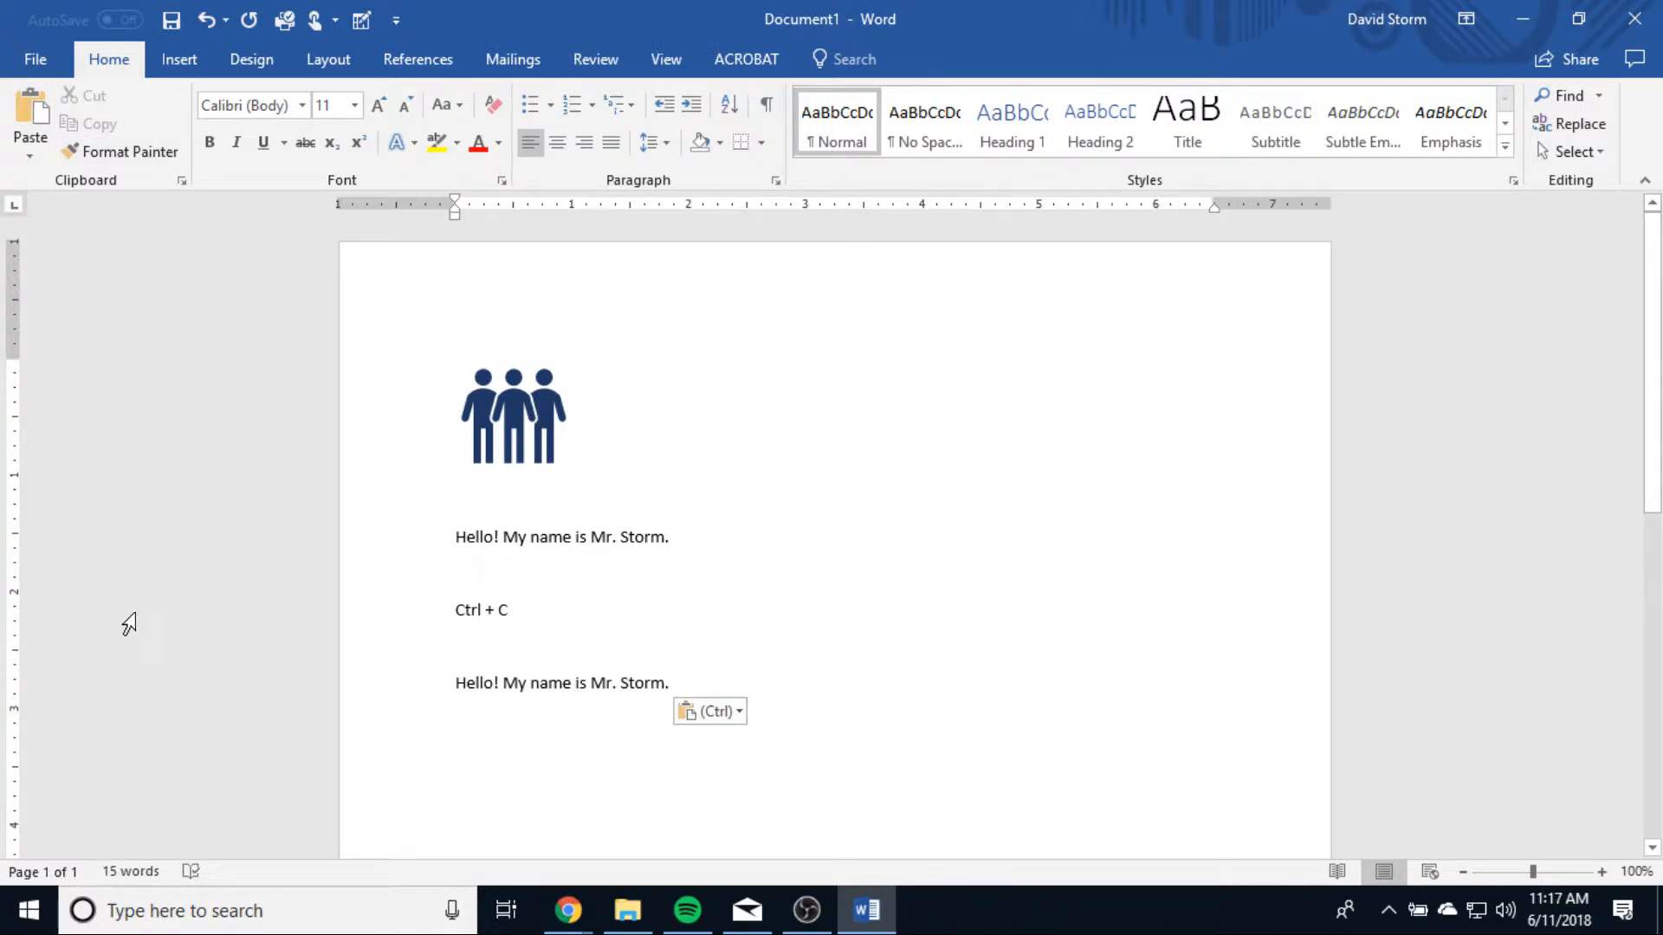
{"action": "right_click", "coordinate": [488, 730]}
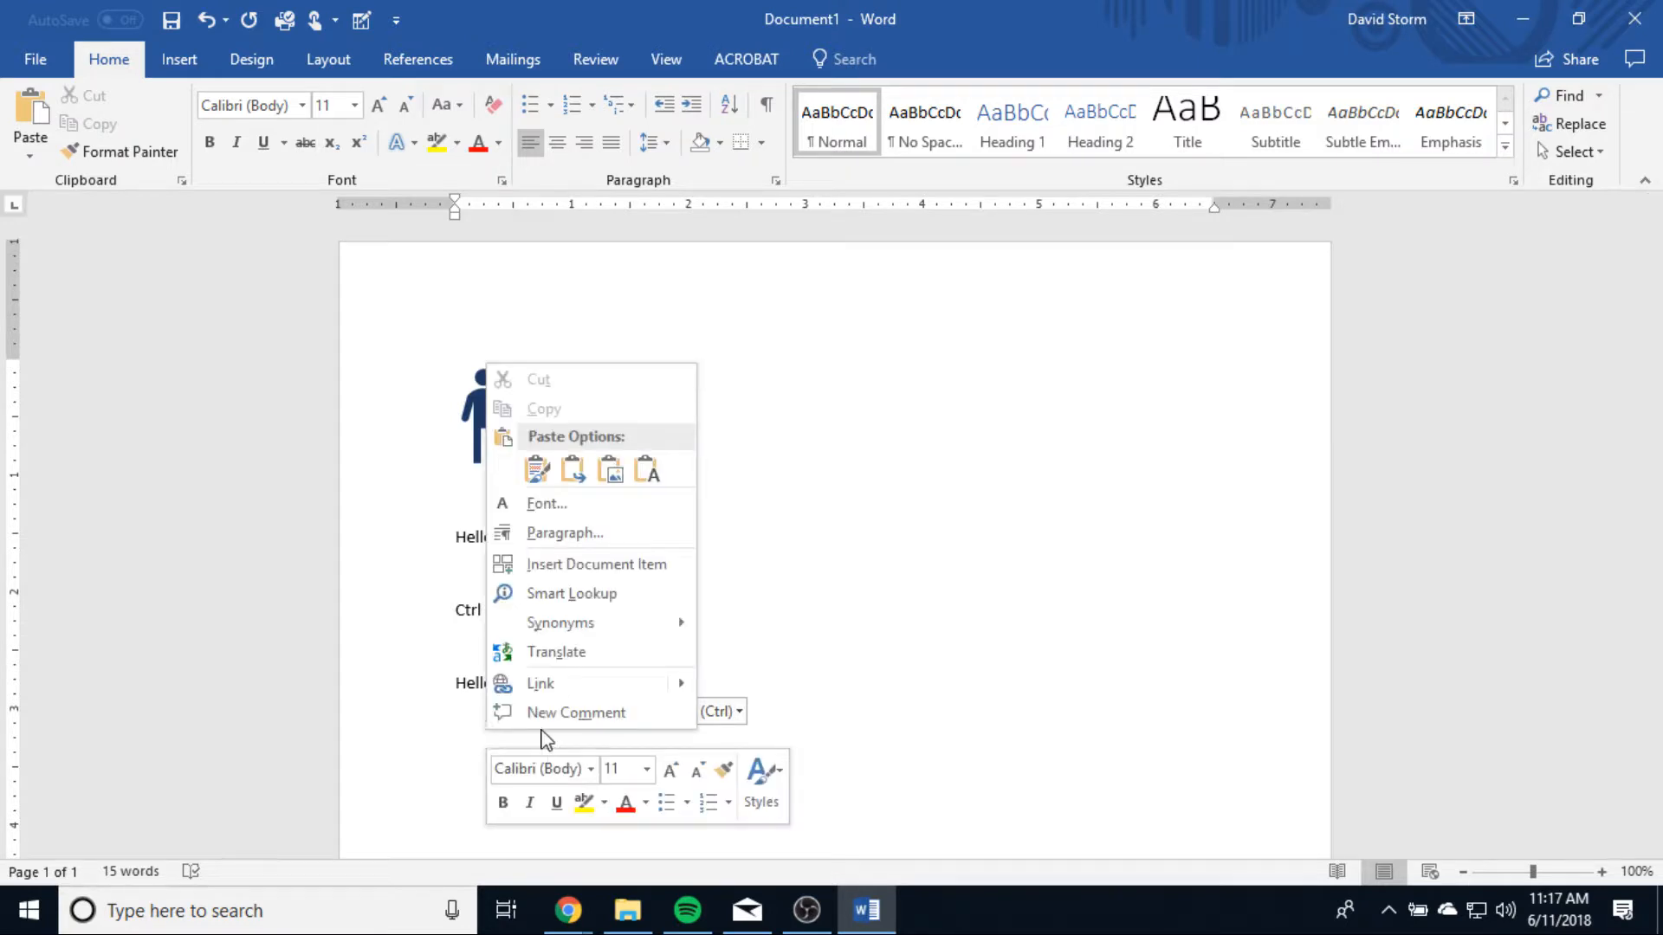
{"action": "left_click", "coordinate": [658, 472]}
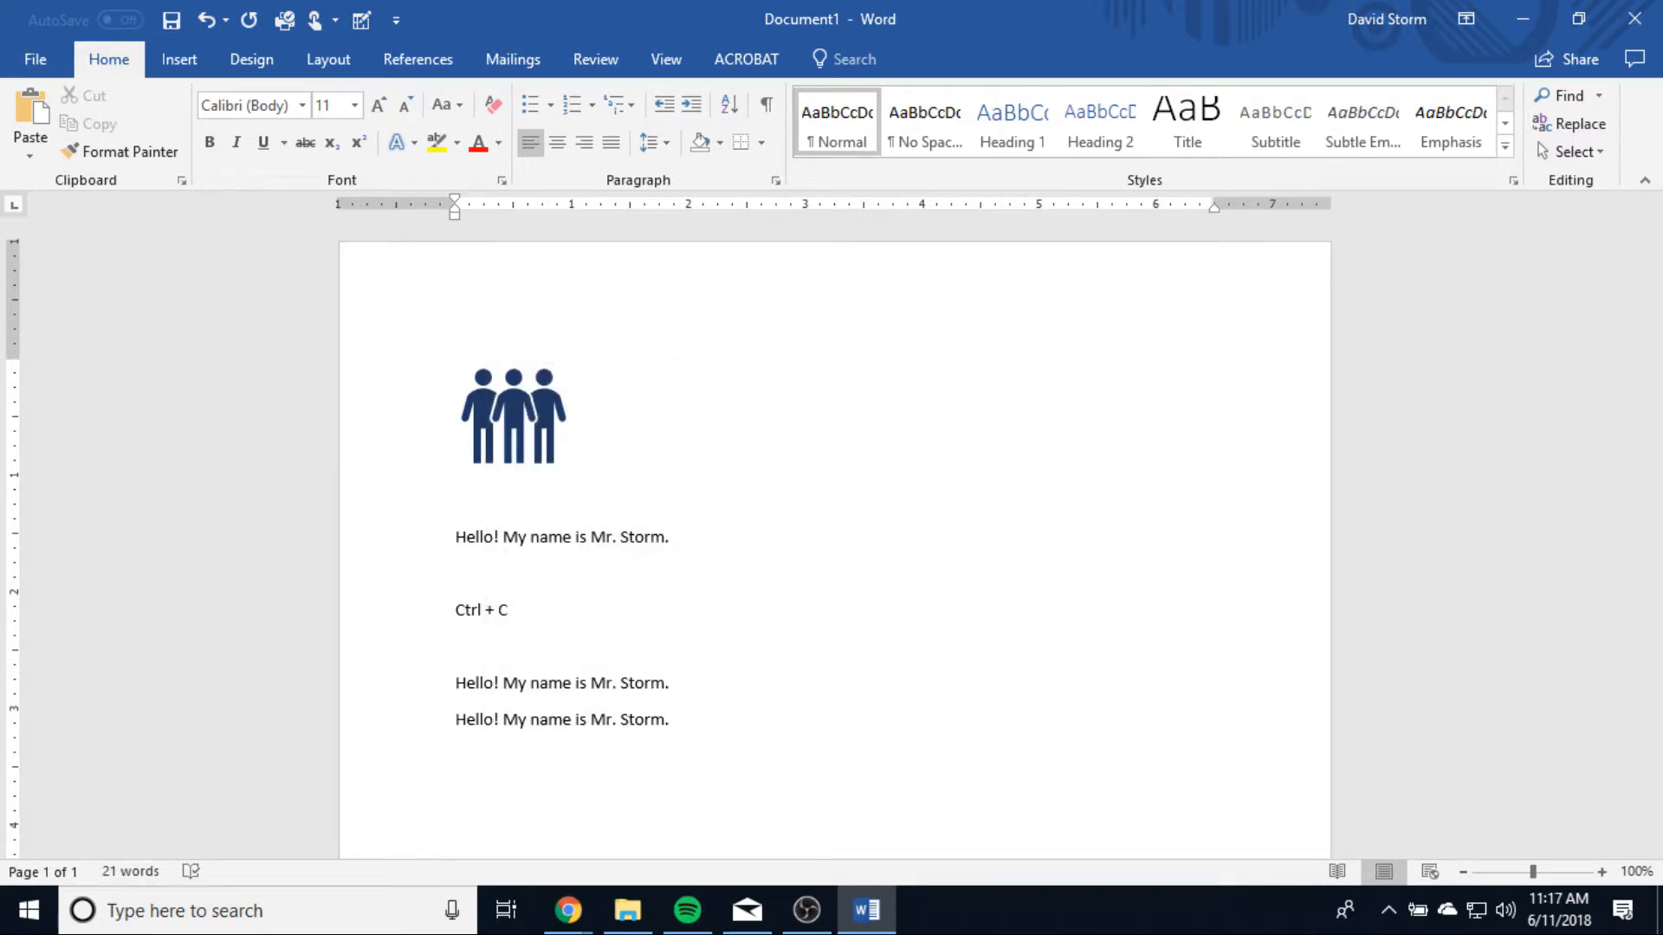
{"action": "type", "text": "Hello! My name is Mr. Storm."}
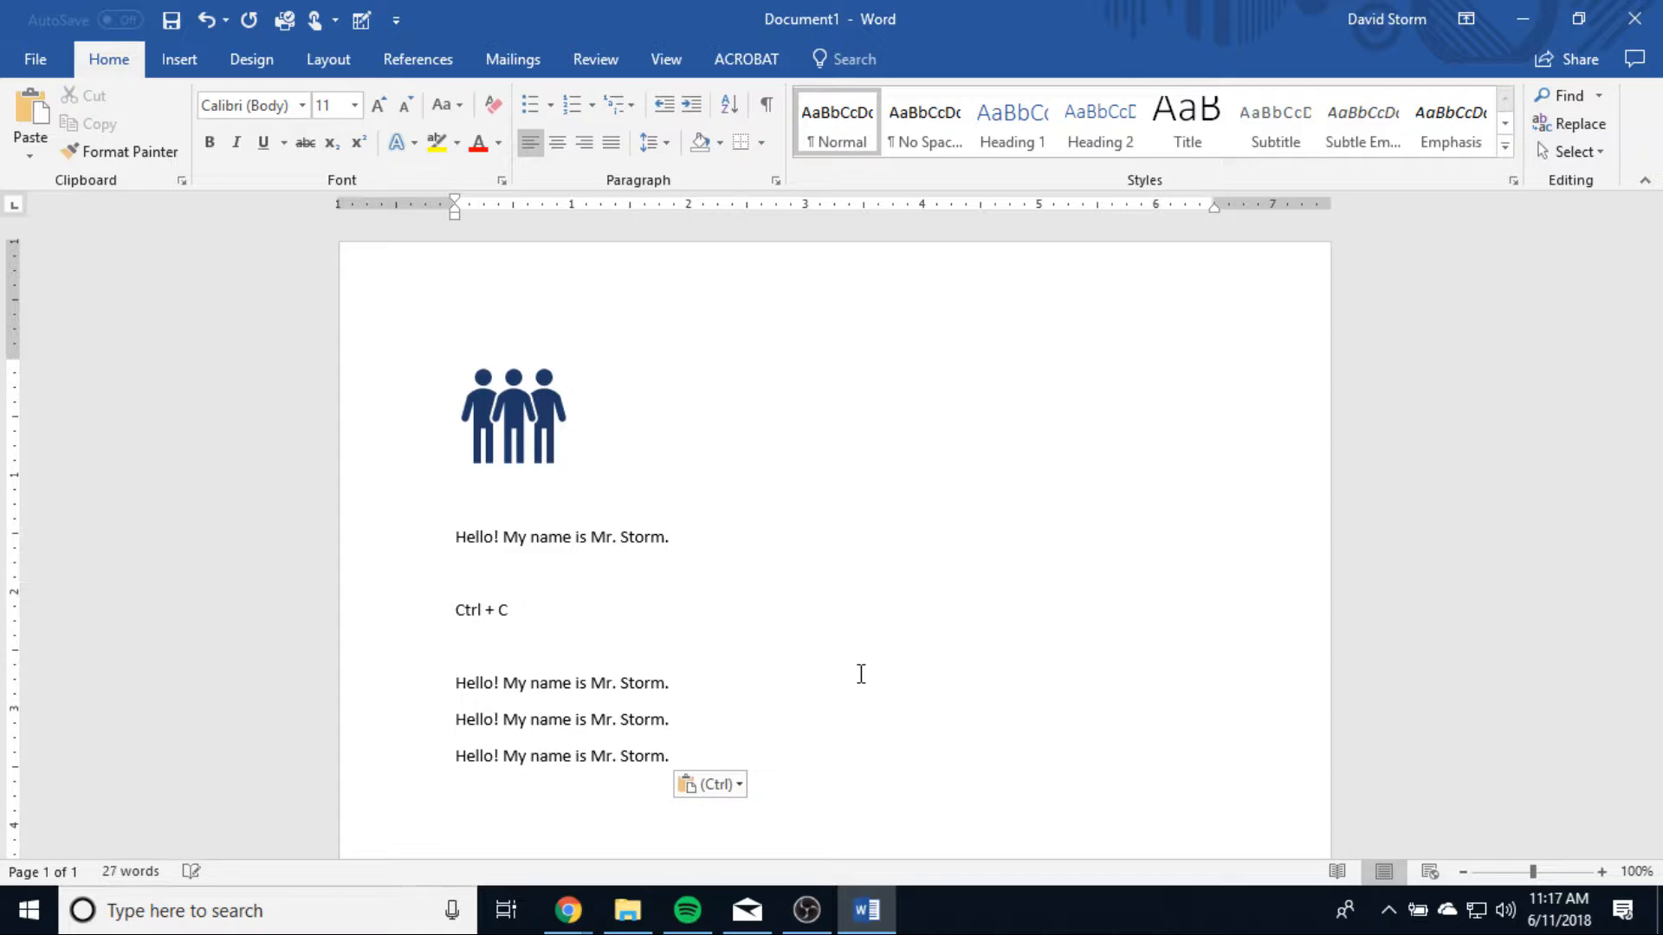
Step: Enter the note "Ctrl + V" below the three pasted greetings, separated by a blank line
{"action": "key", "text": "Return"}
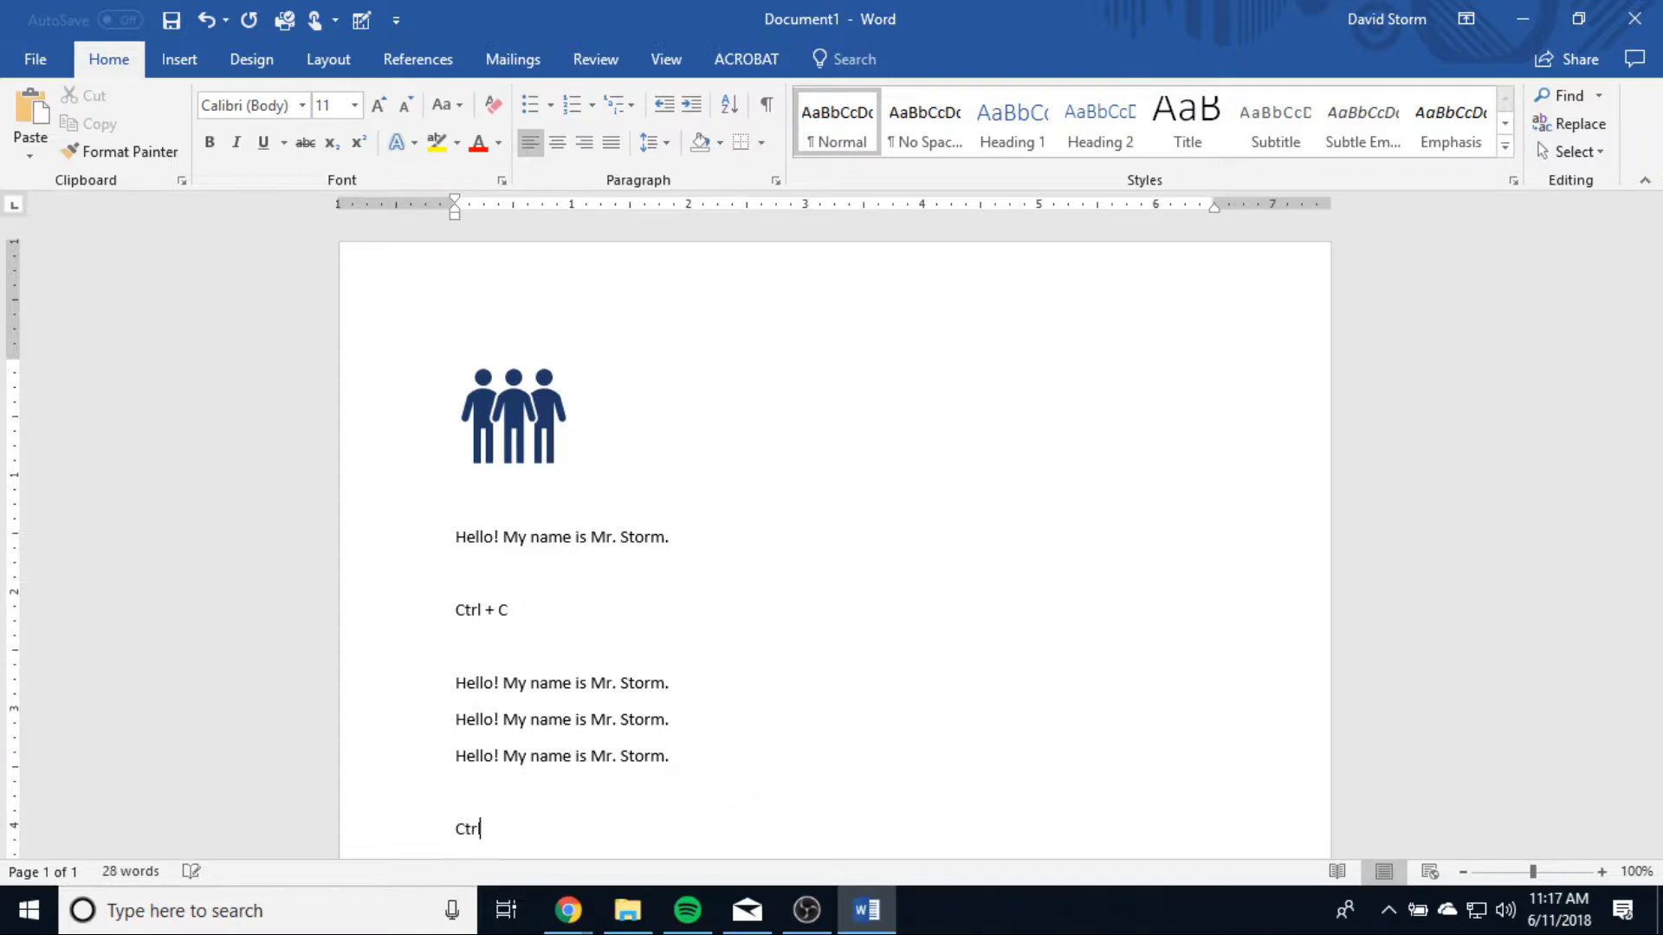
{"action": "type", "text": "Ctrl + V"}
{"action": "scroll", "coordinate": [861, 674], "scroll_direction": "down", "scroll_amount": 1}
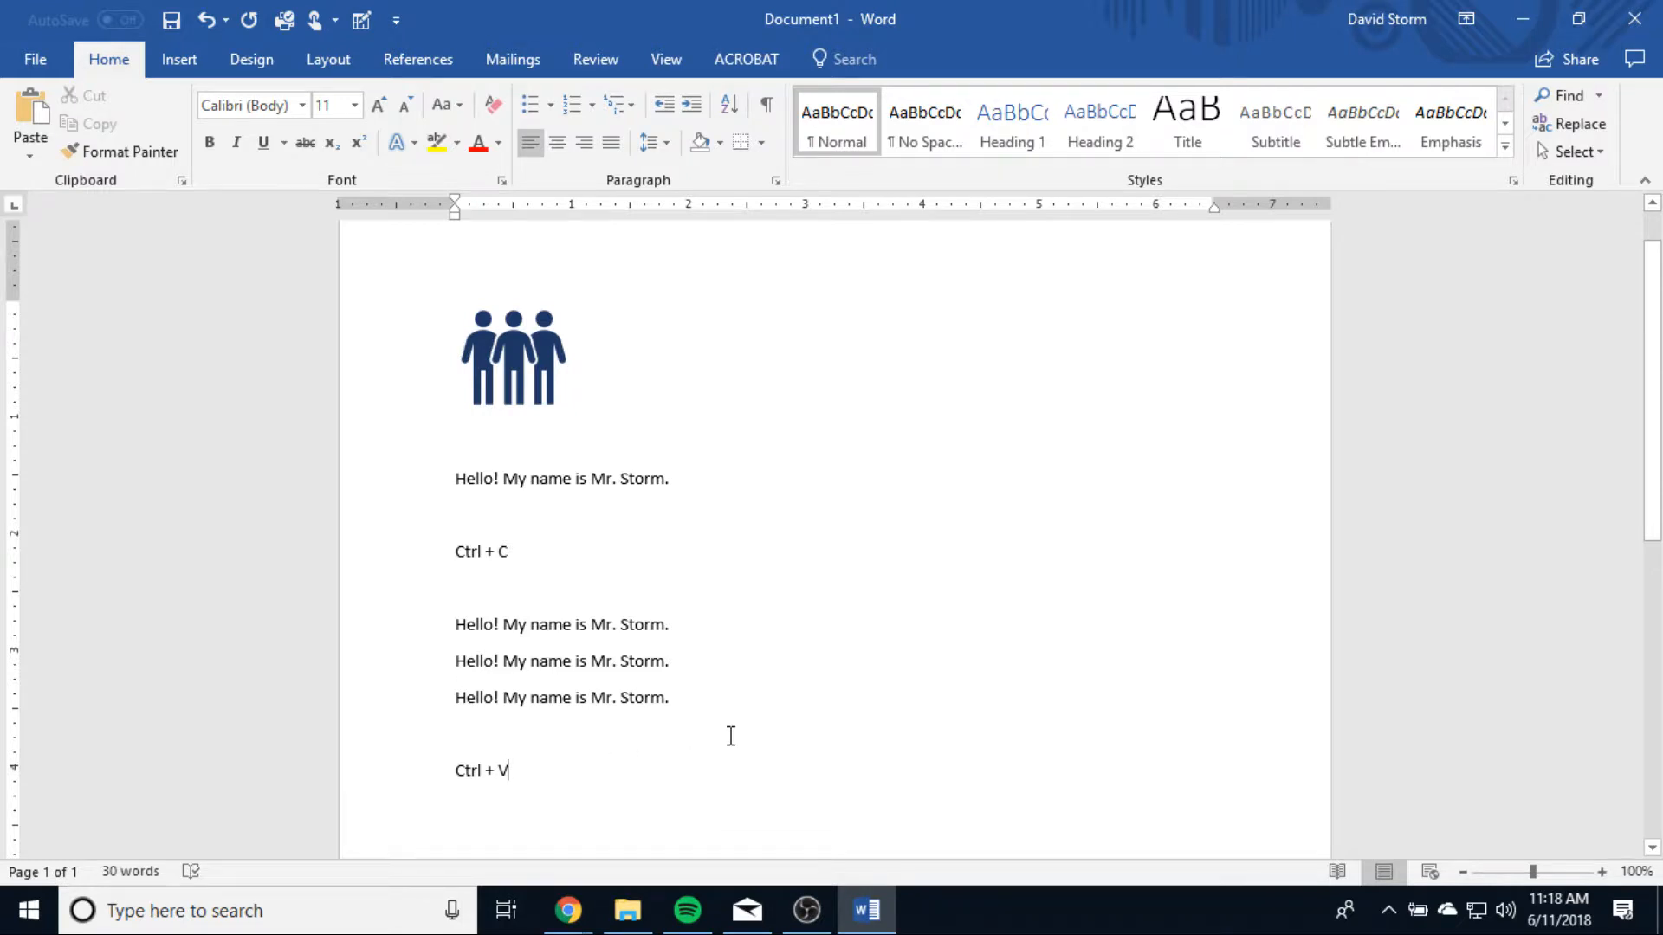
Step: Cut the original greeting line between the icon and the "Ctrl + C" note
{"action": "scroll", "coordinate": [607, 706], "scroll_direction": "up", "scroll_amount": 1}
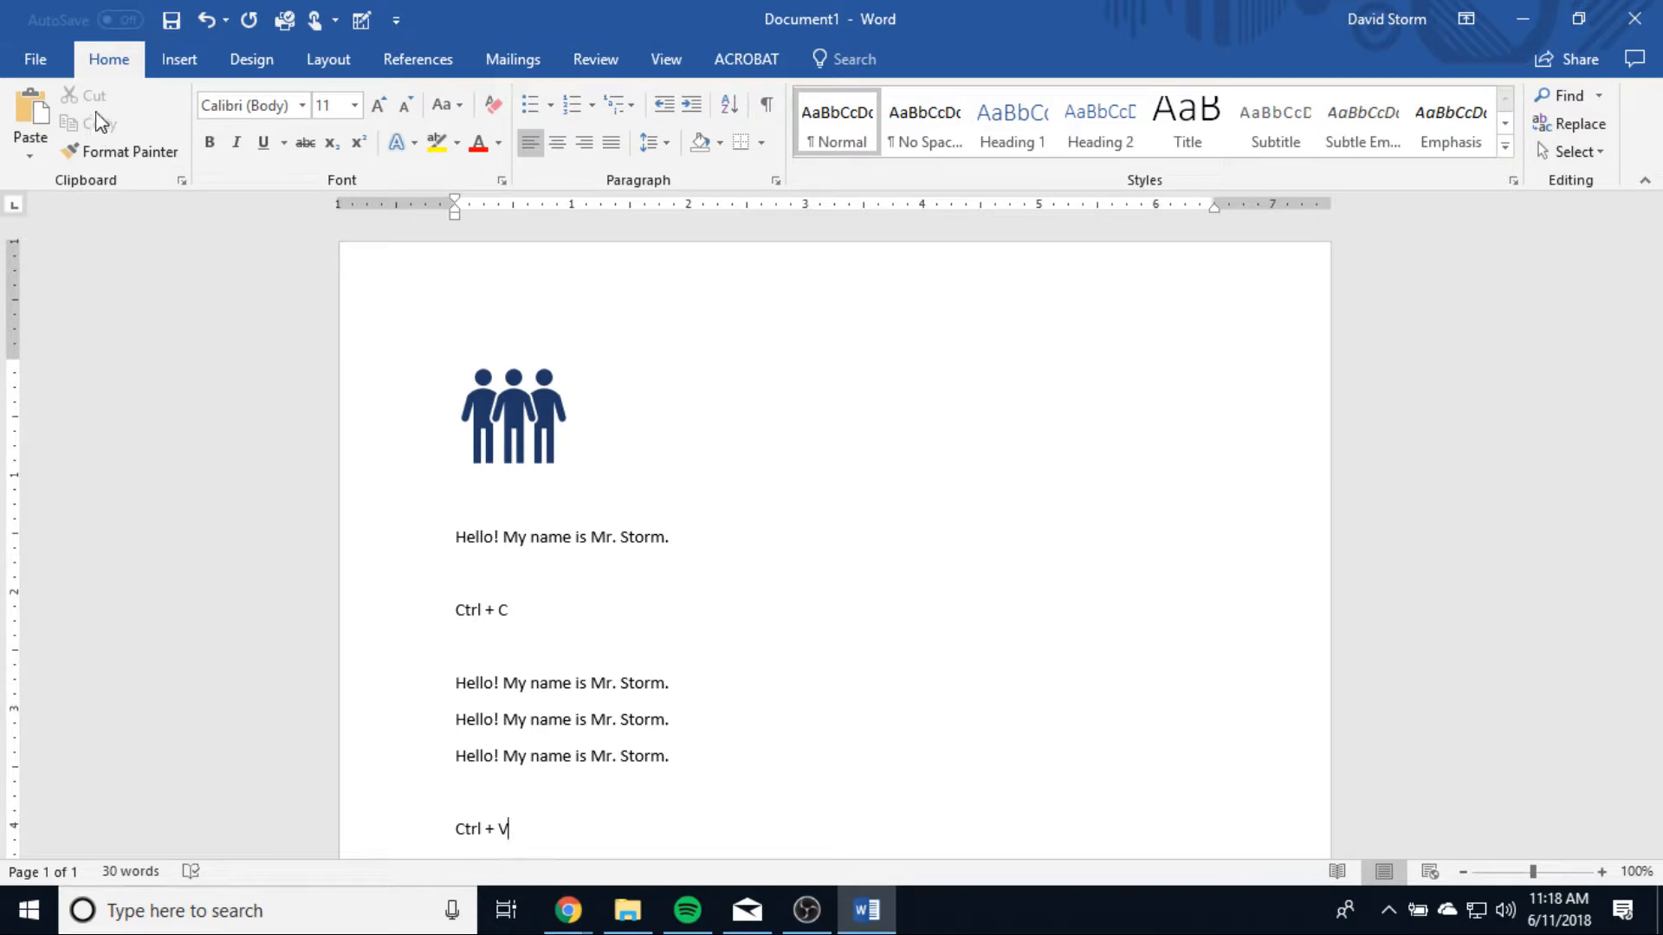
{"action": "scroll", "coordinate": [824, 683], "scroll_direction": "down", "scroll_amount": 3}
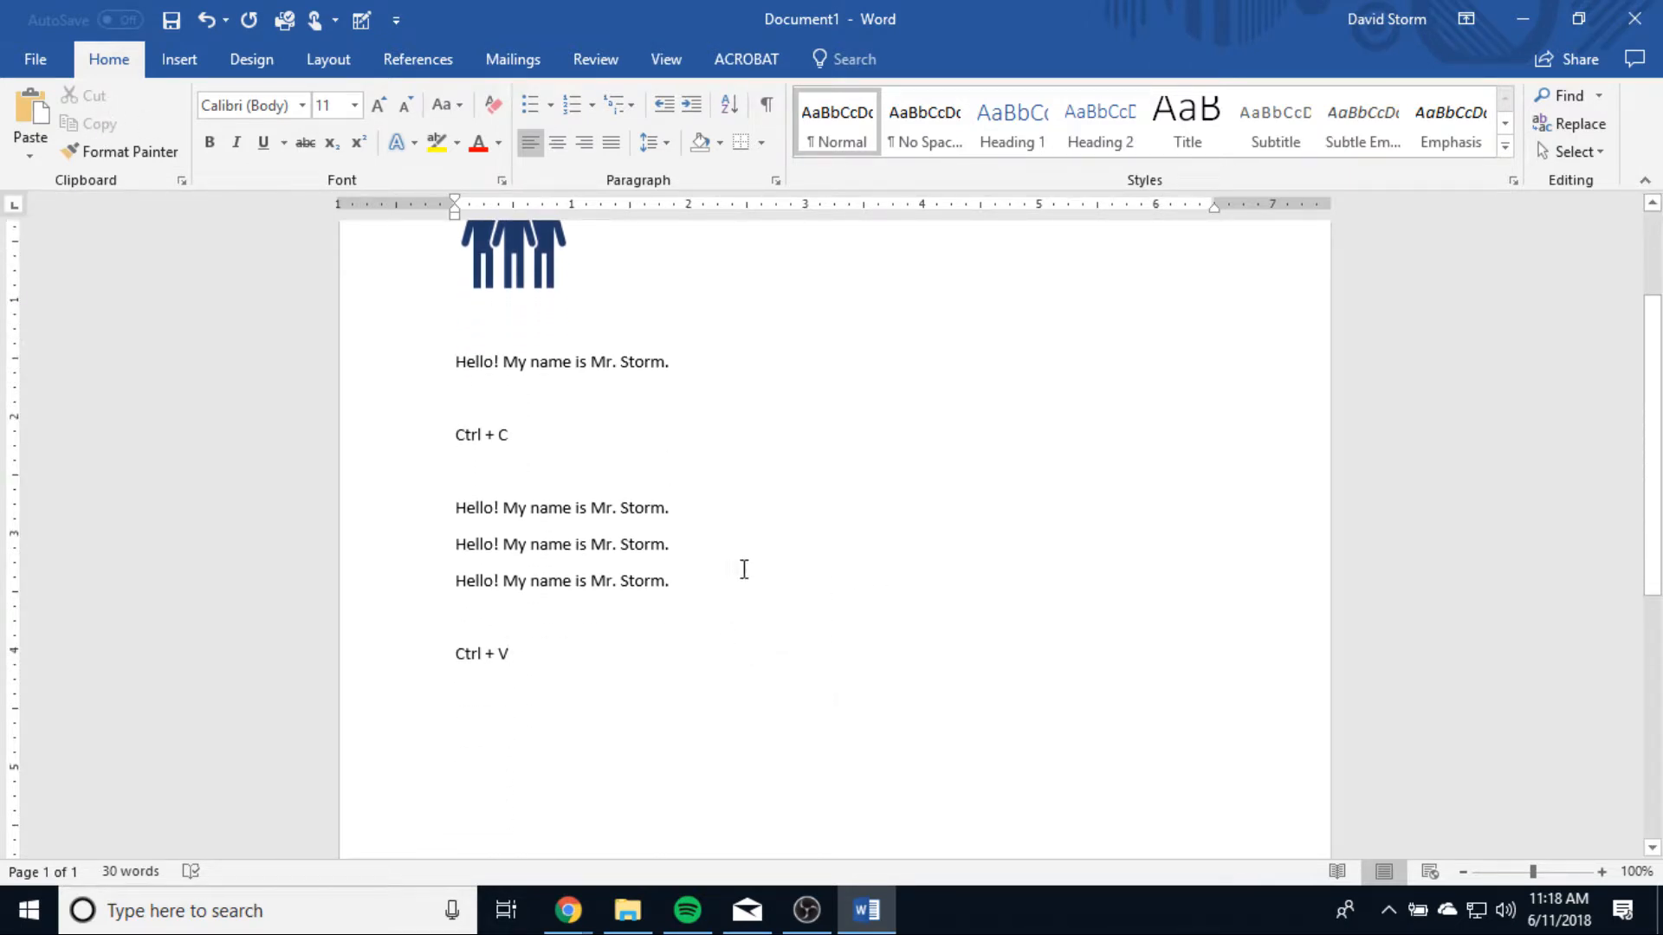
{"action": "left_click_drag", "start_coordinate": [720, 588], "coordinate": [242, 583]}
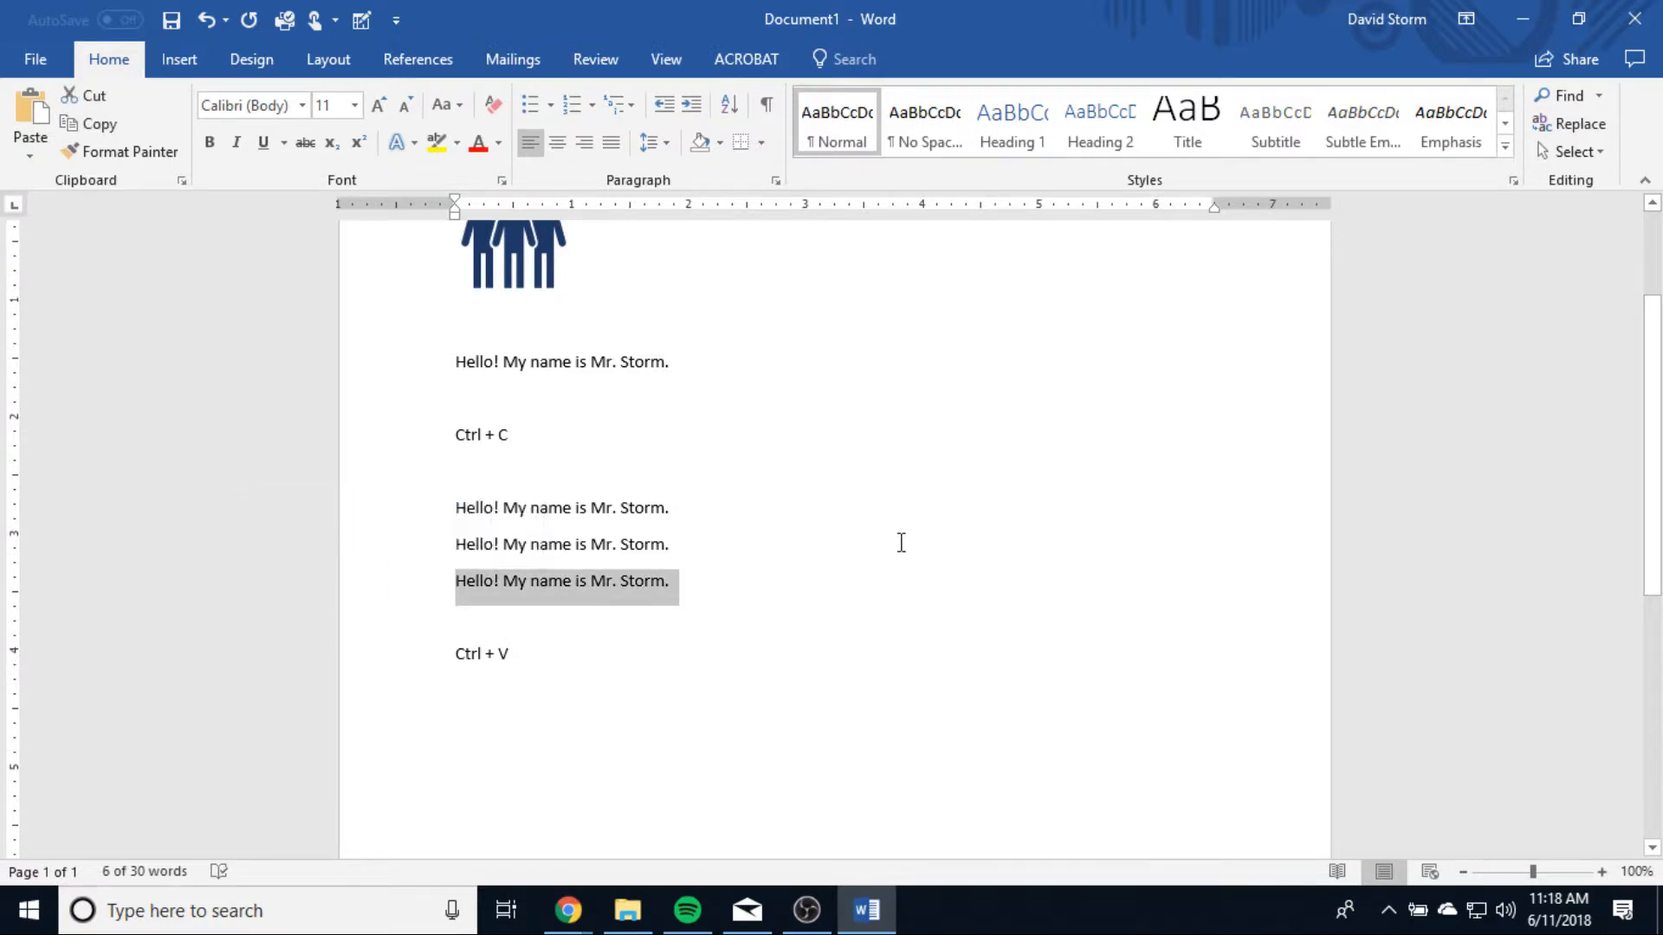
{"action": "key", "text": "Down"}
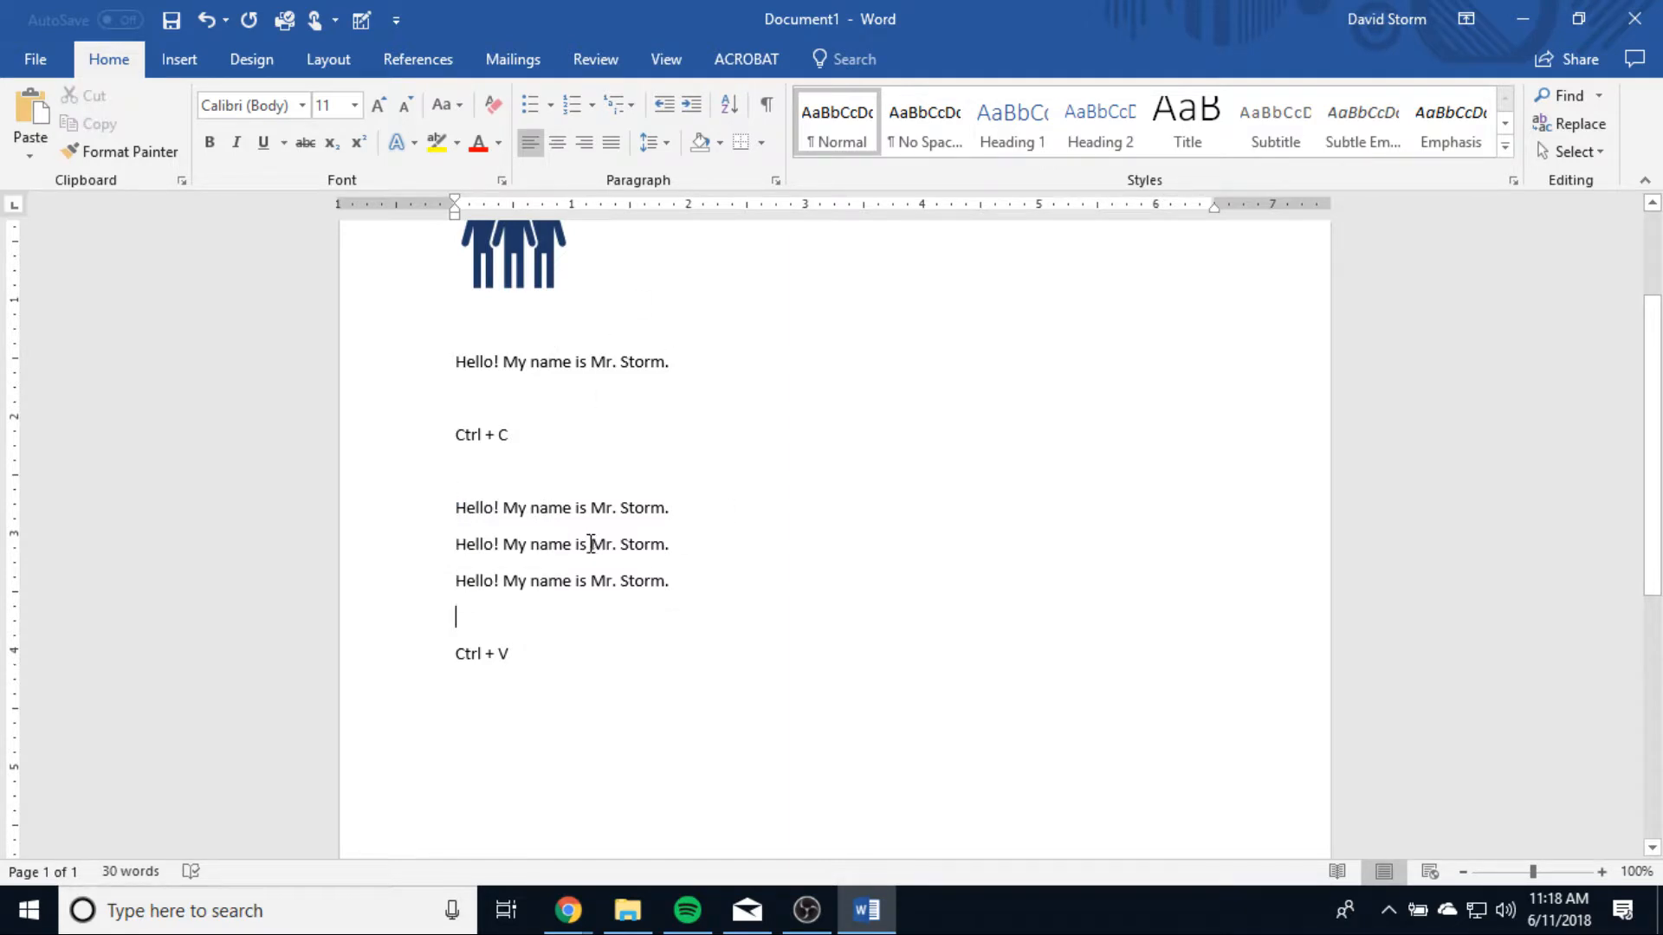
{"action": "left_click_drag", "start_coordinate": [680, 361], "coordinate": [268, 349]}
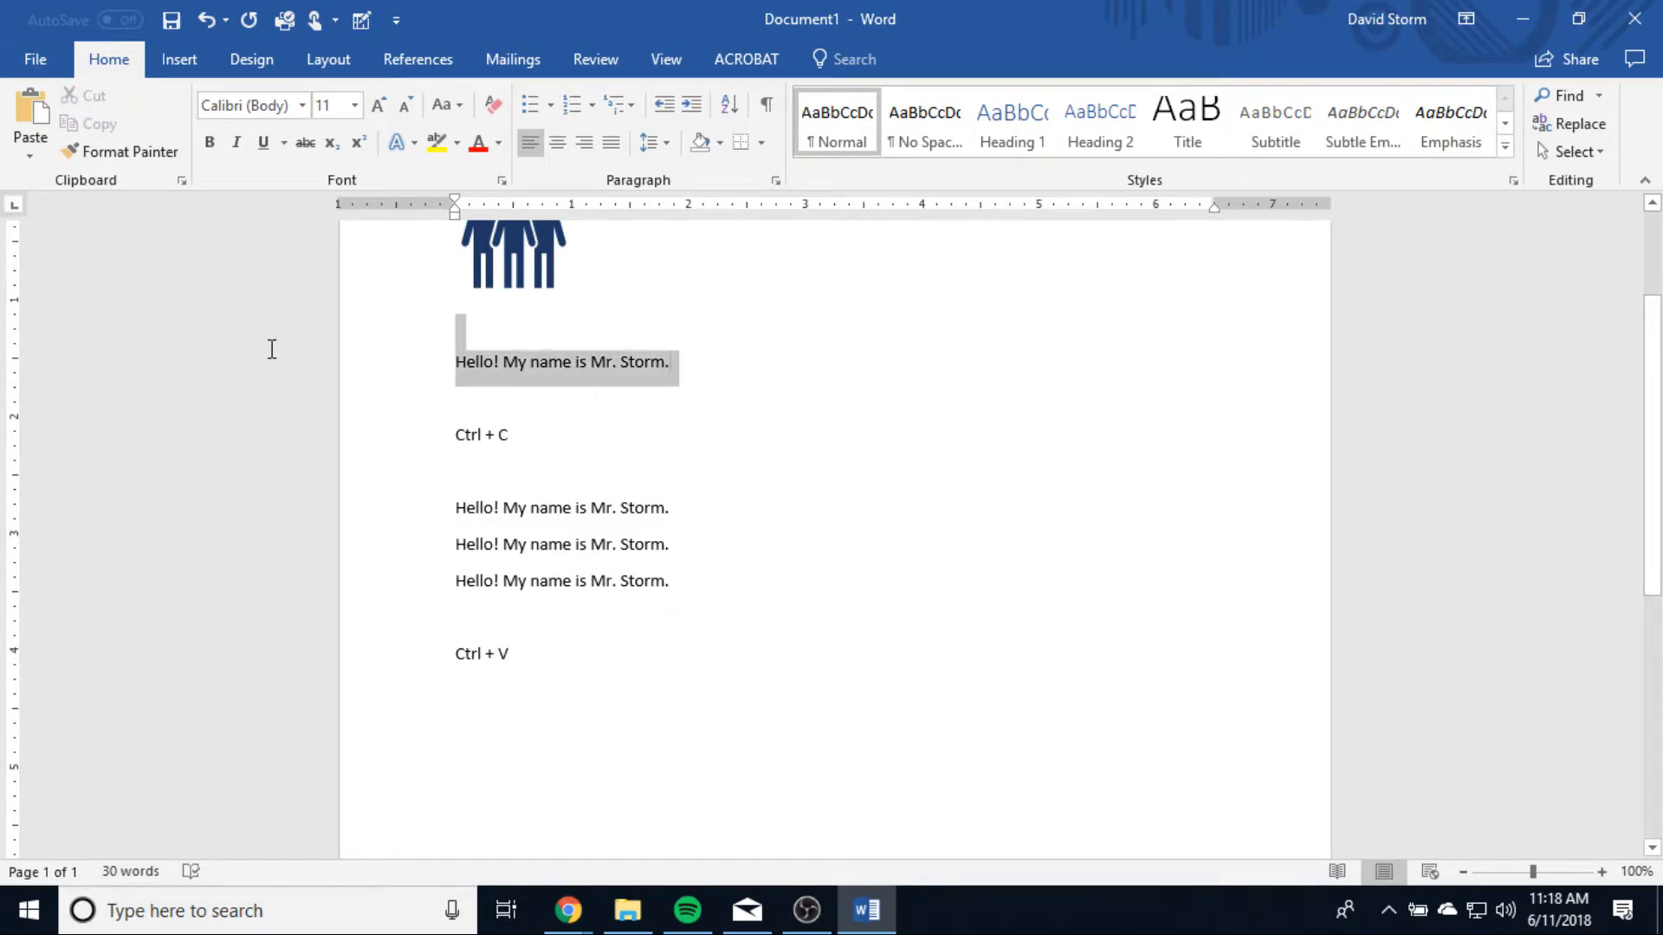
{"action": "left_click", "coordinate": [520, 386]}
{"action": "left_click_drag", "start_coordinate": [705, 372], "coordinate": [362, 370]}
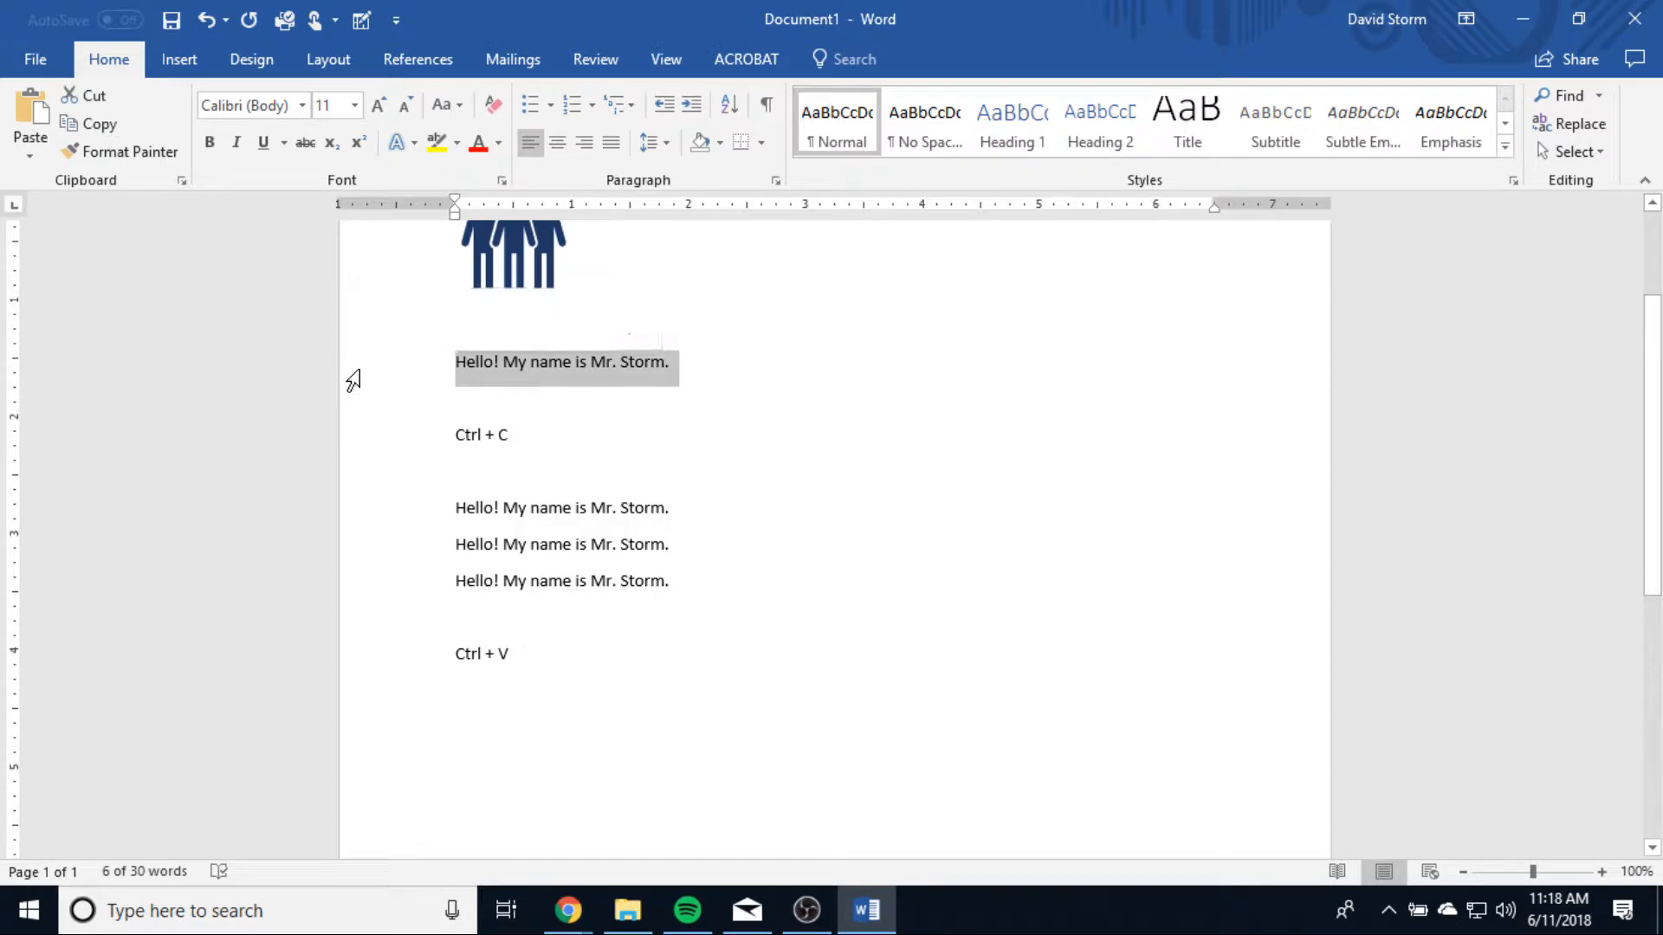
{"action": "key", "text": "ctrl+x"}
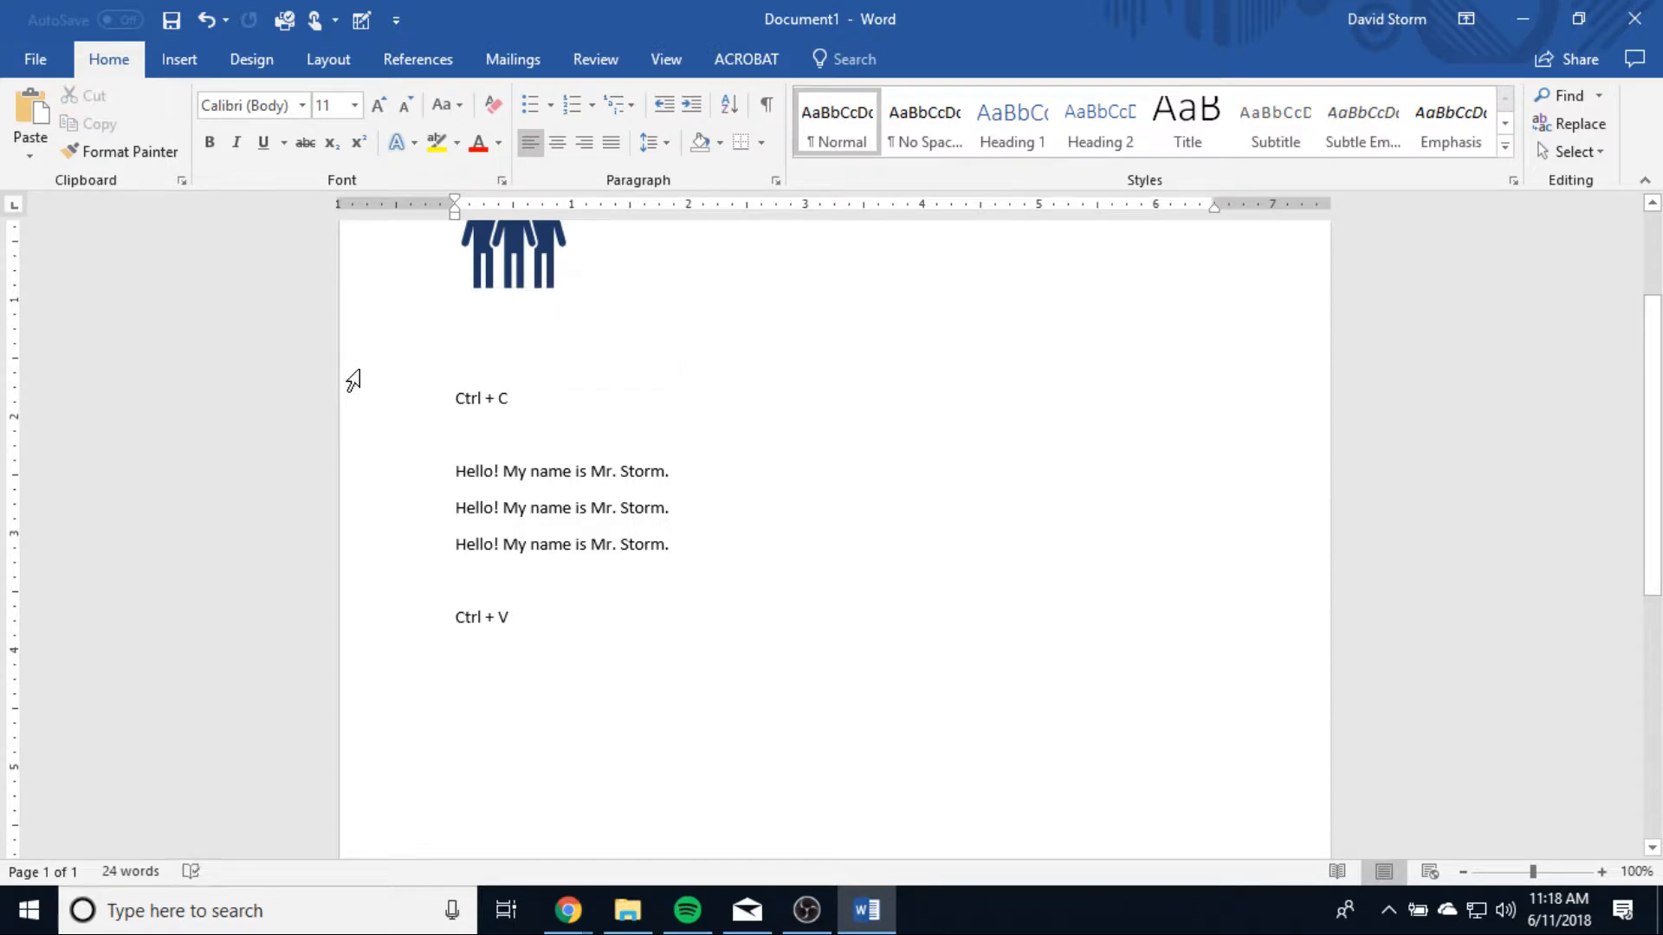
Step: Move the last of the three pasted greetings to a new line below the "Ctrl + V" note, leaving a blank line between
{"action": "left_click", "coordinate": [698, 547]}
{"action": "left_click_drag", "start_coordinate": [654, 551], "coordinate": [427, 550]}
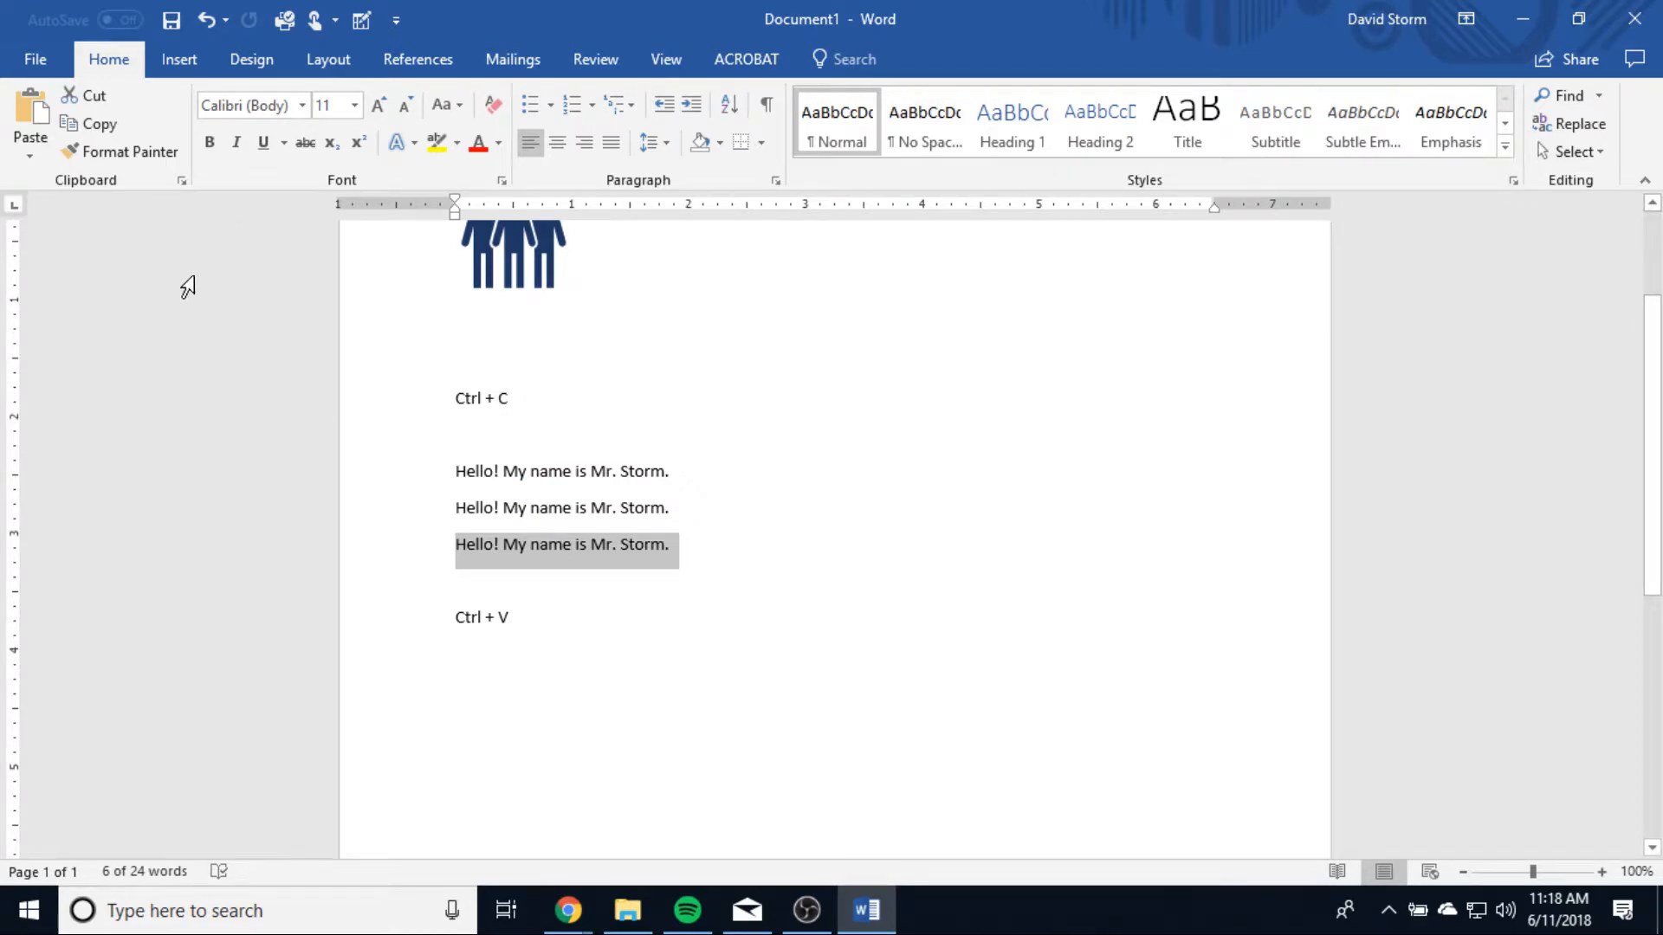
{"action": "left_click", "coordinate": [91, 97]}
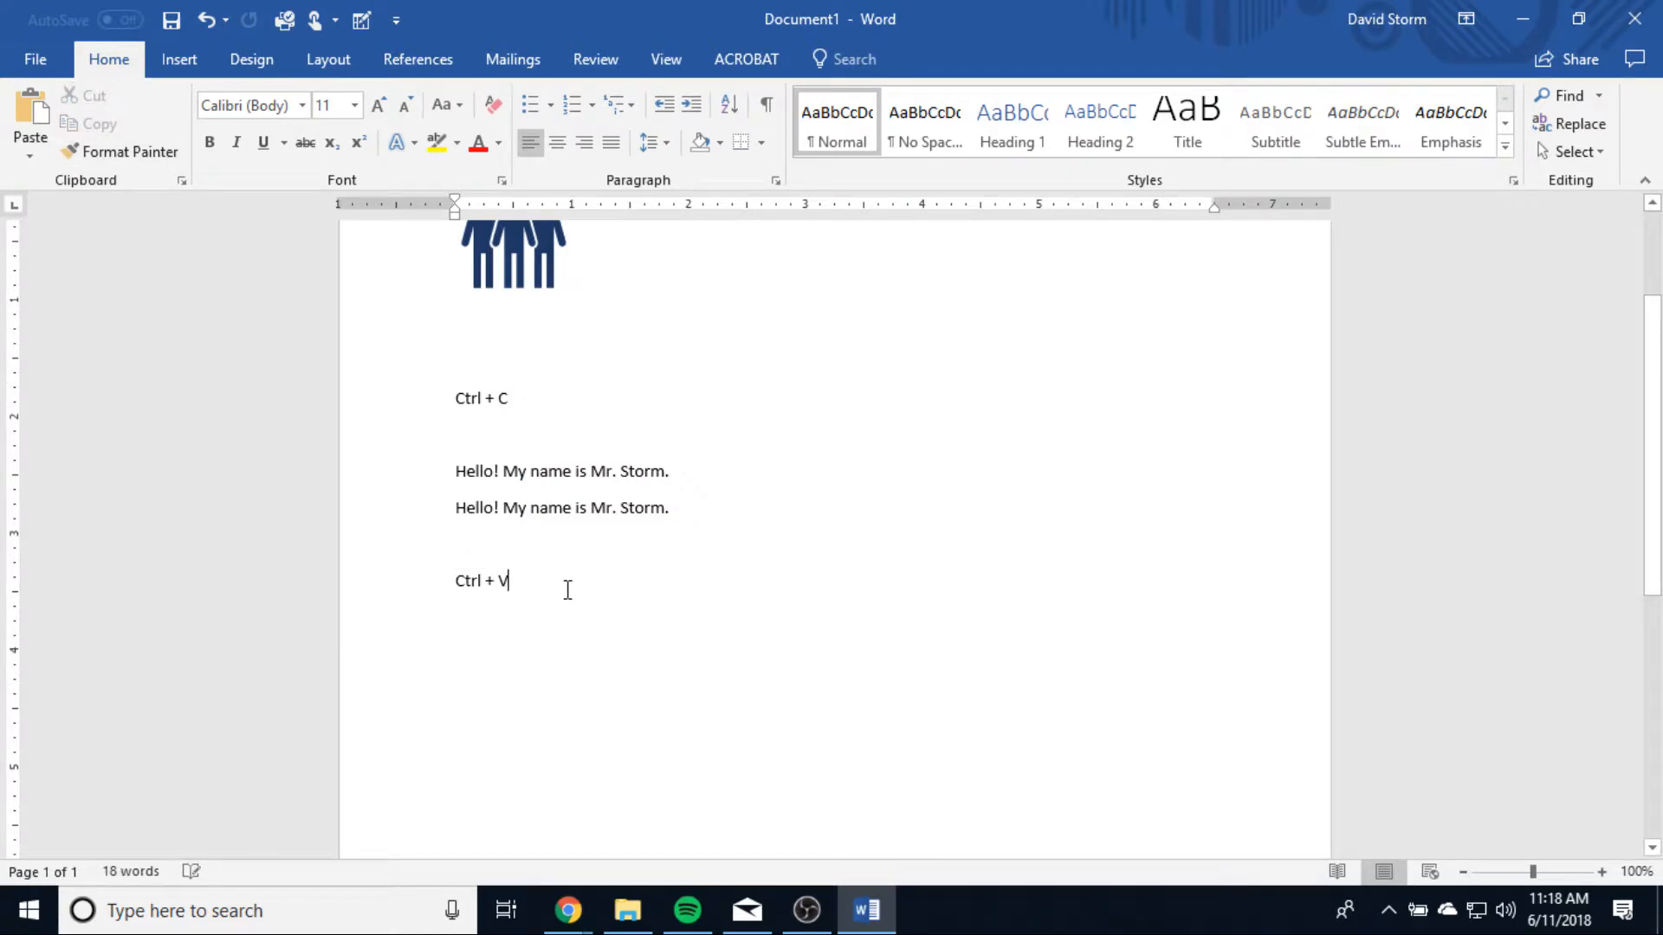
{"action": "key", "text": "Return"}
{"action": "key", "text": "Return"}
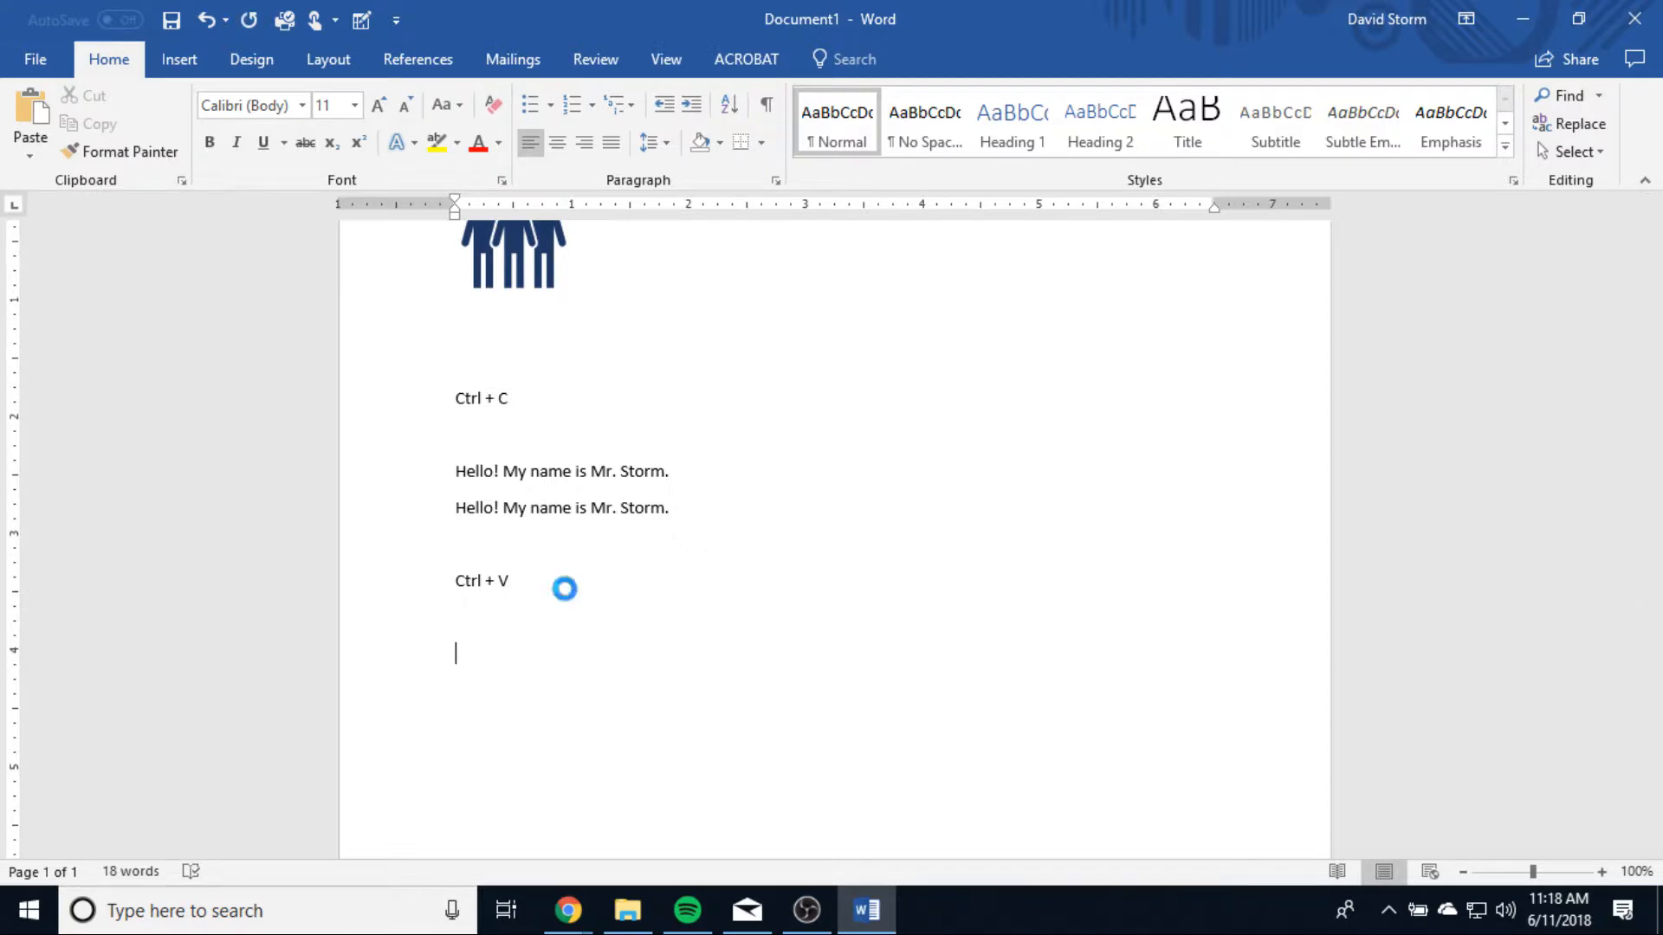
{"action": "key", "text": "ctrl+v"}
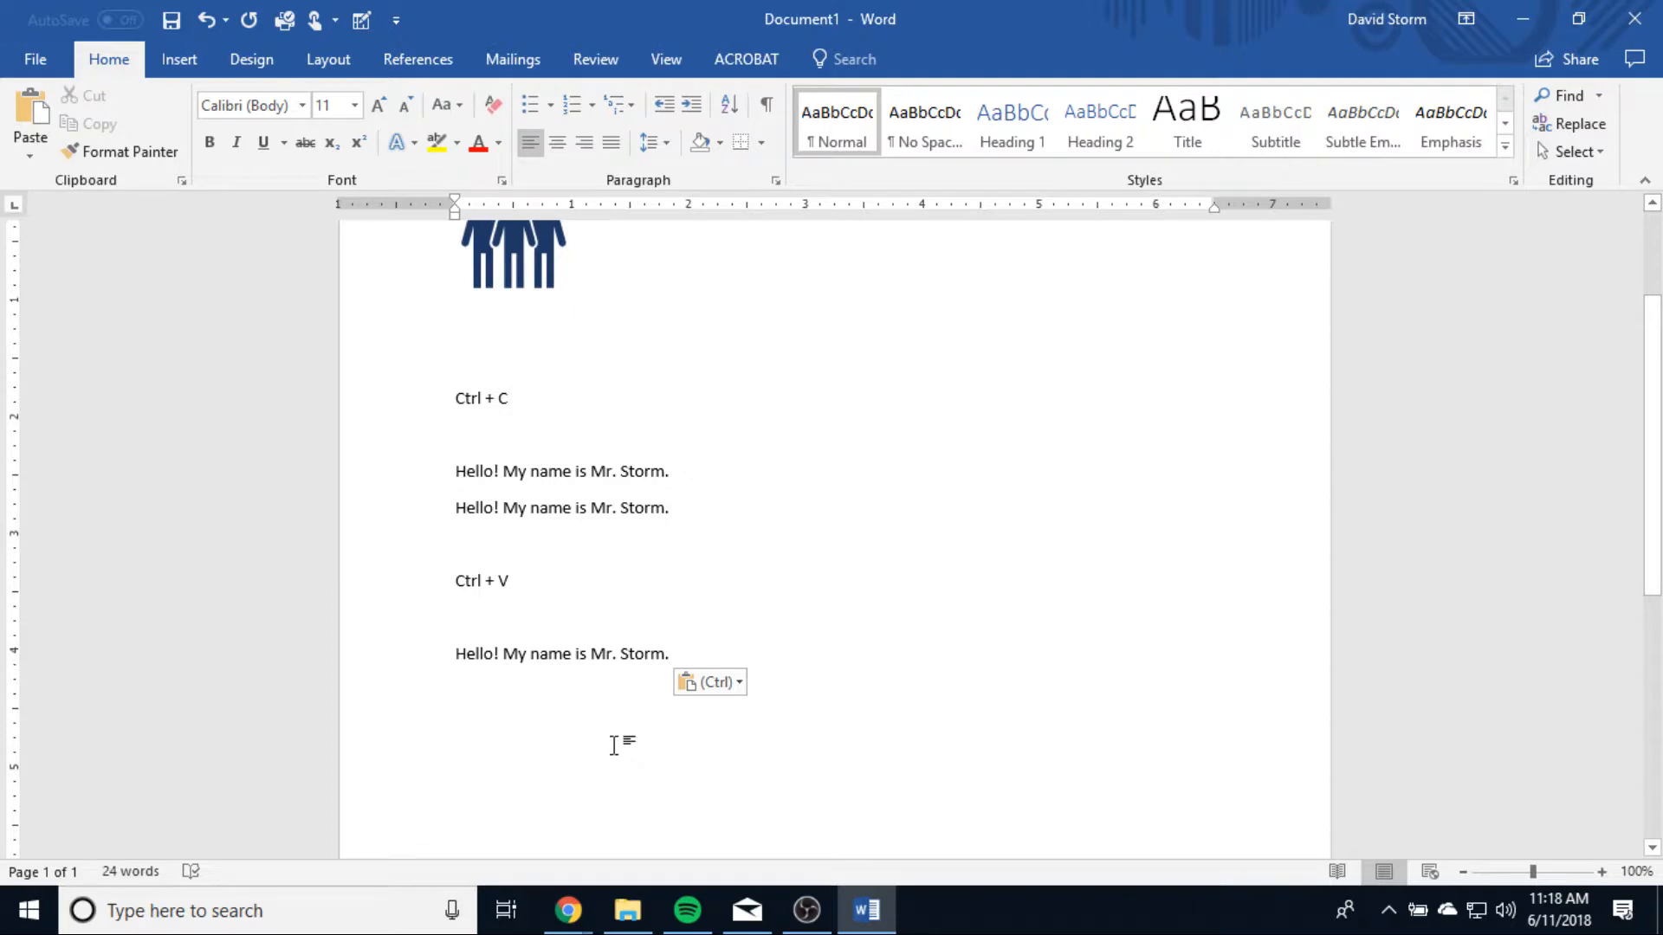
Step: Format the greeting below the "Ctrl + V" note in Bernard MT Condensed, size 26, with a dark gold font color
{"action": "scroll", "coordinate": [616, 616], "scroll_direction": "up", "scroll_amount": 2}
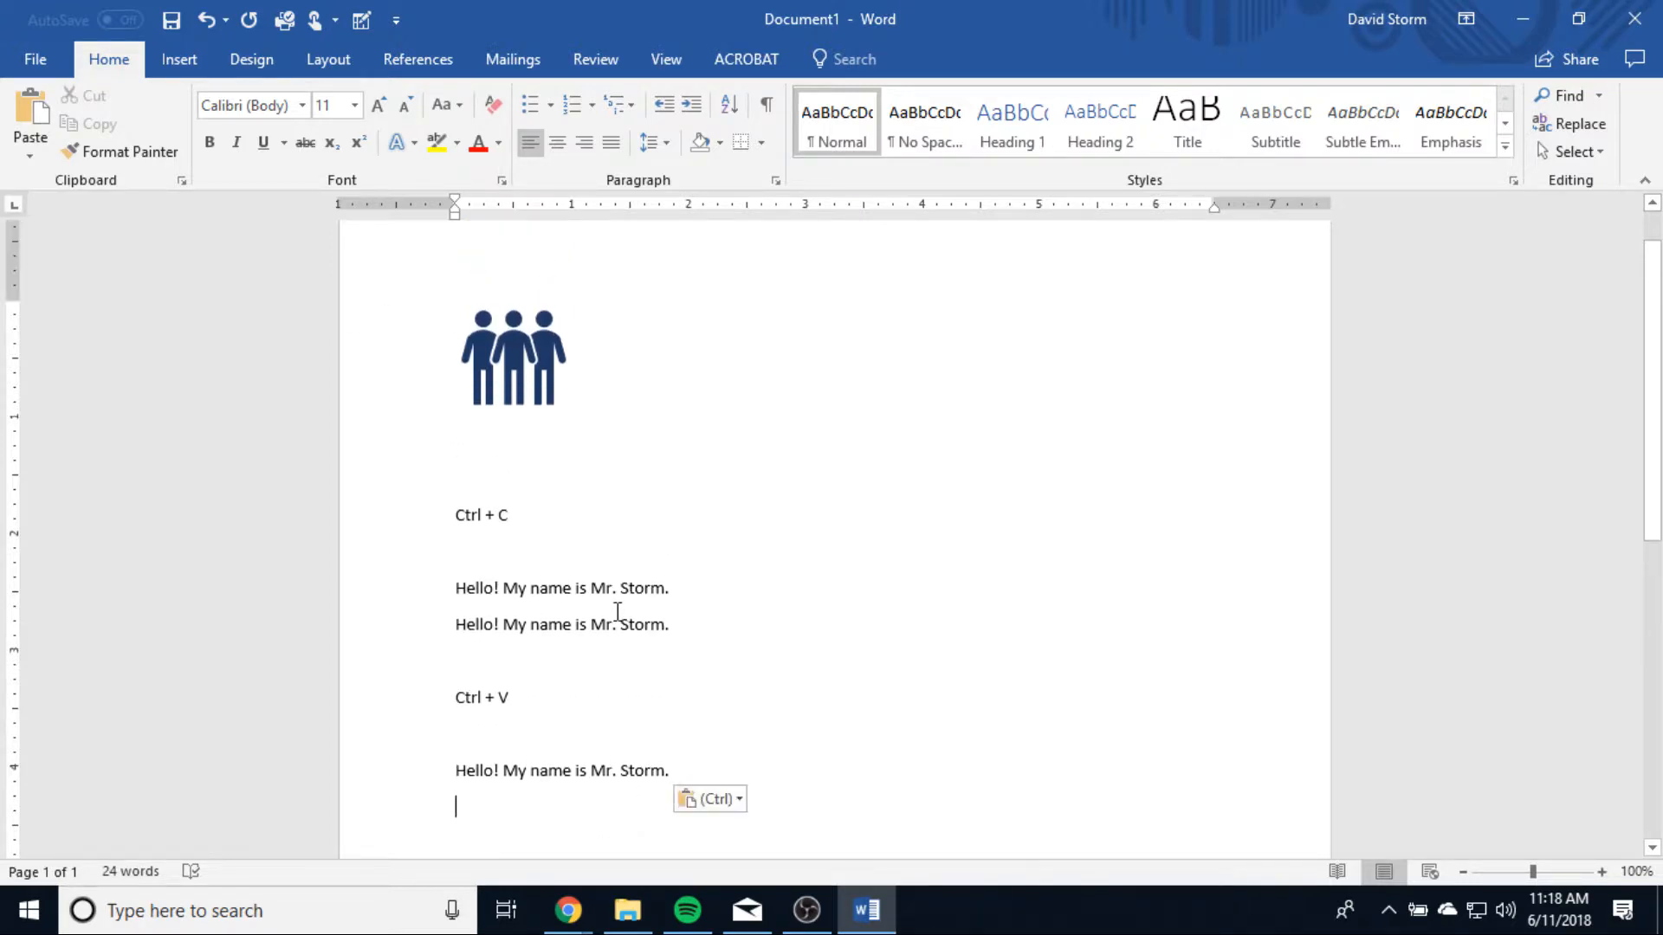
{"action": "scroll", "coordinate": [671, 622], "scroll_direction": "down", "scroll_amount": 3}
{"action": "left_click", "coordinate": [414, 598]}
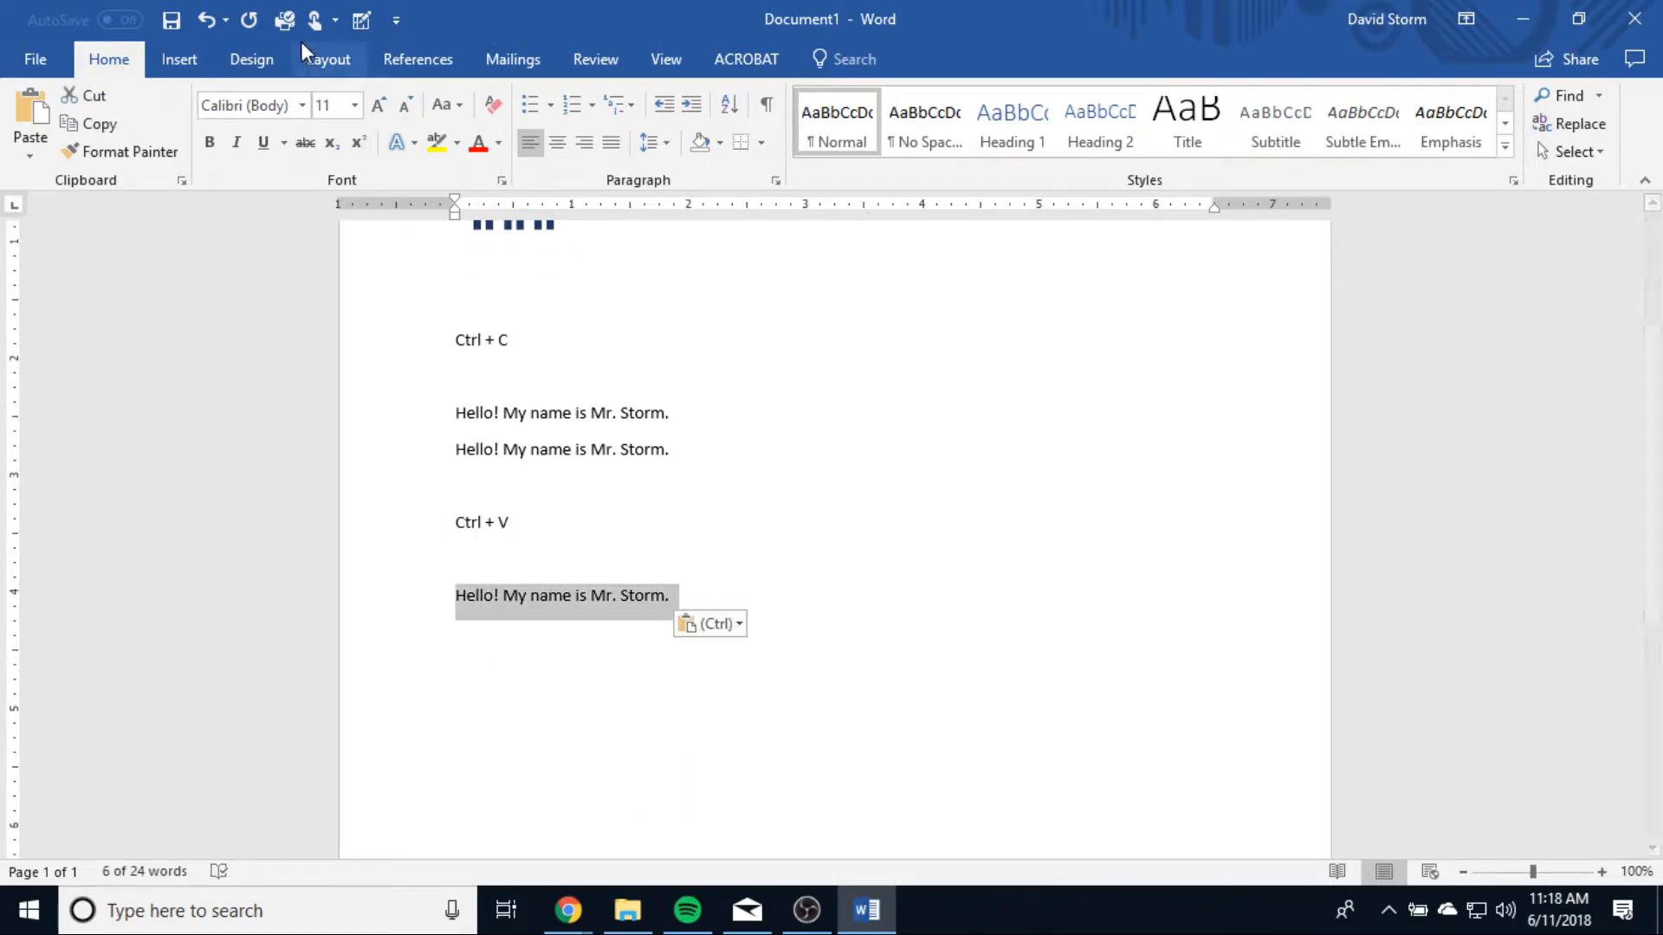
{"action": "left_click", "coordinate": [303, 105]}
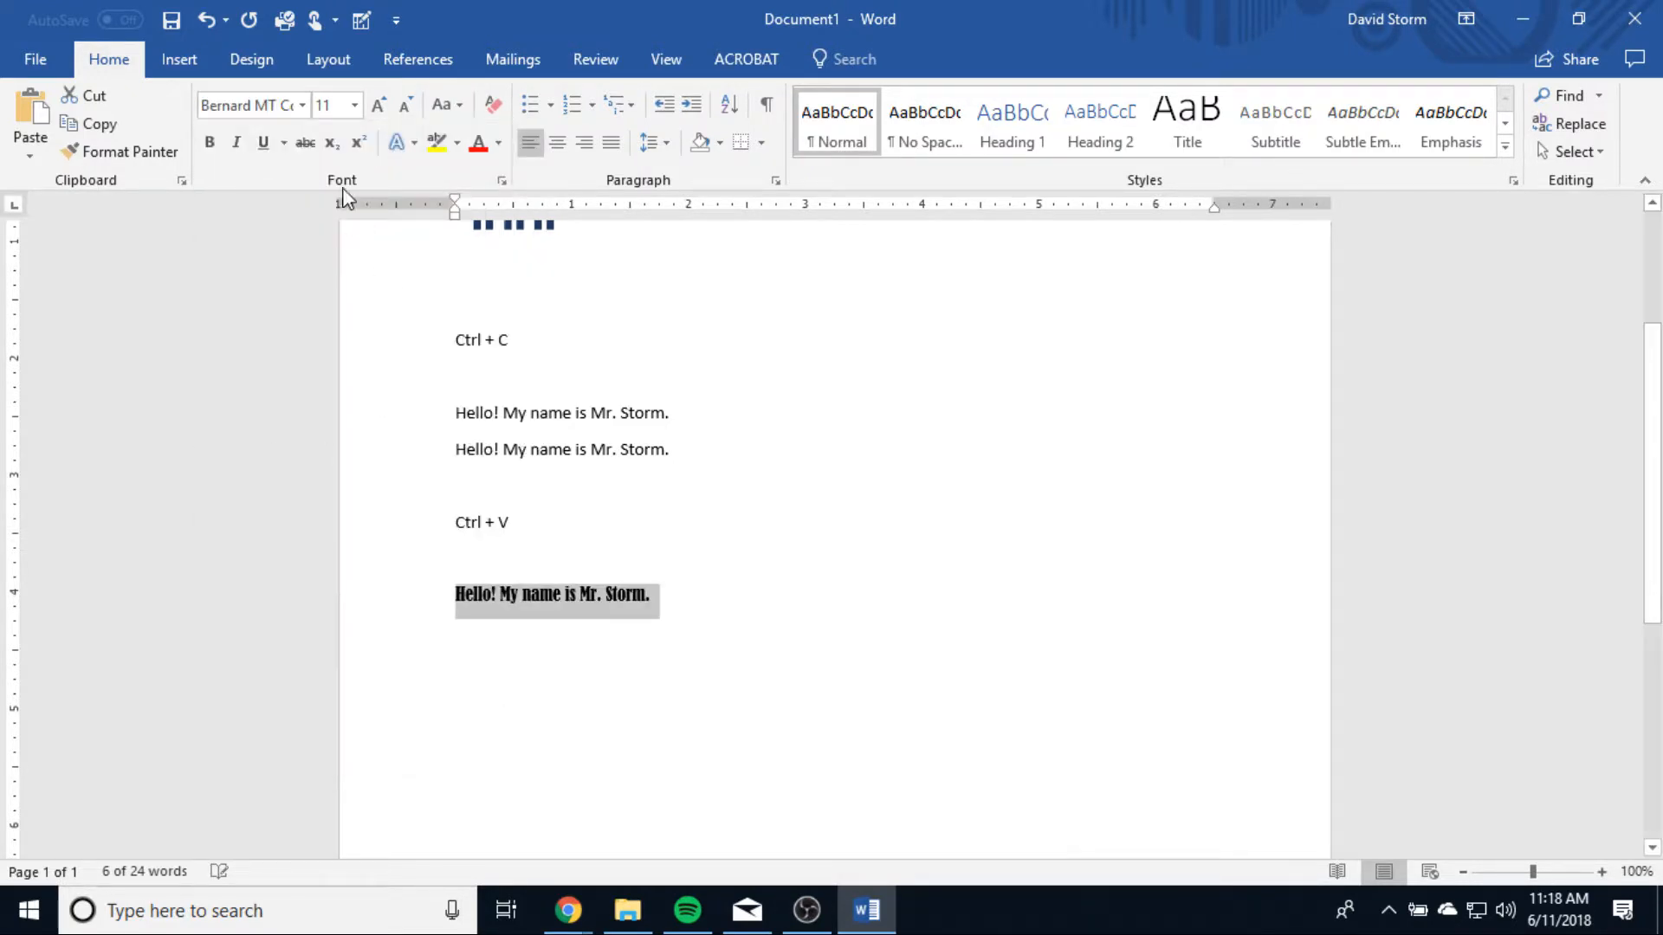
{"action": "left_click", "coordinate": [354, 105]}
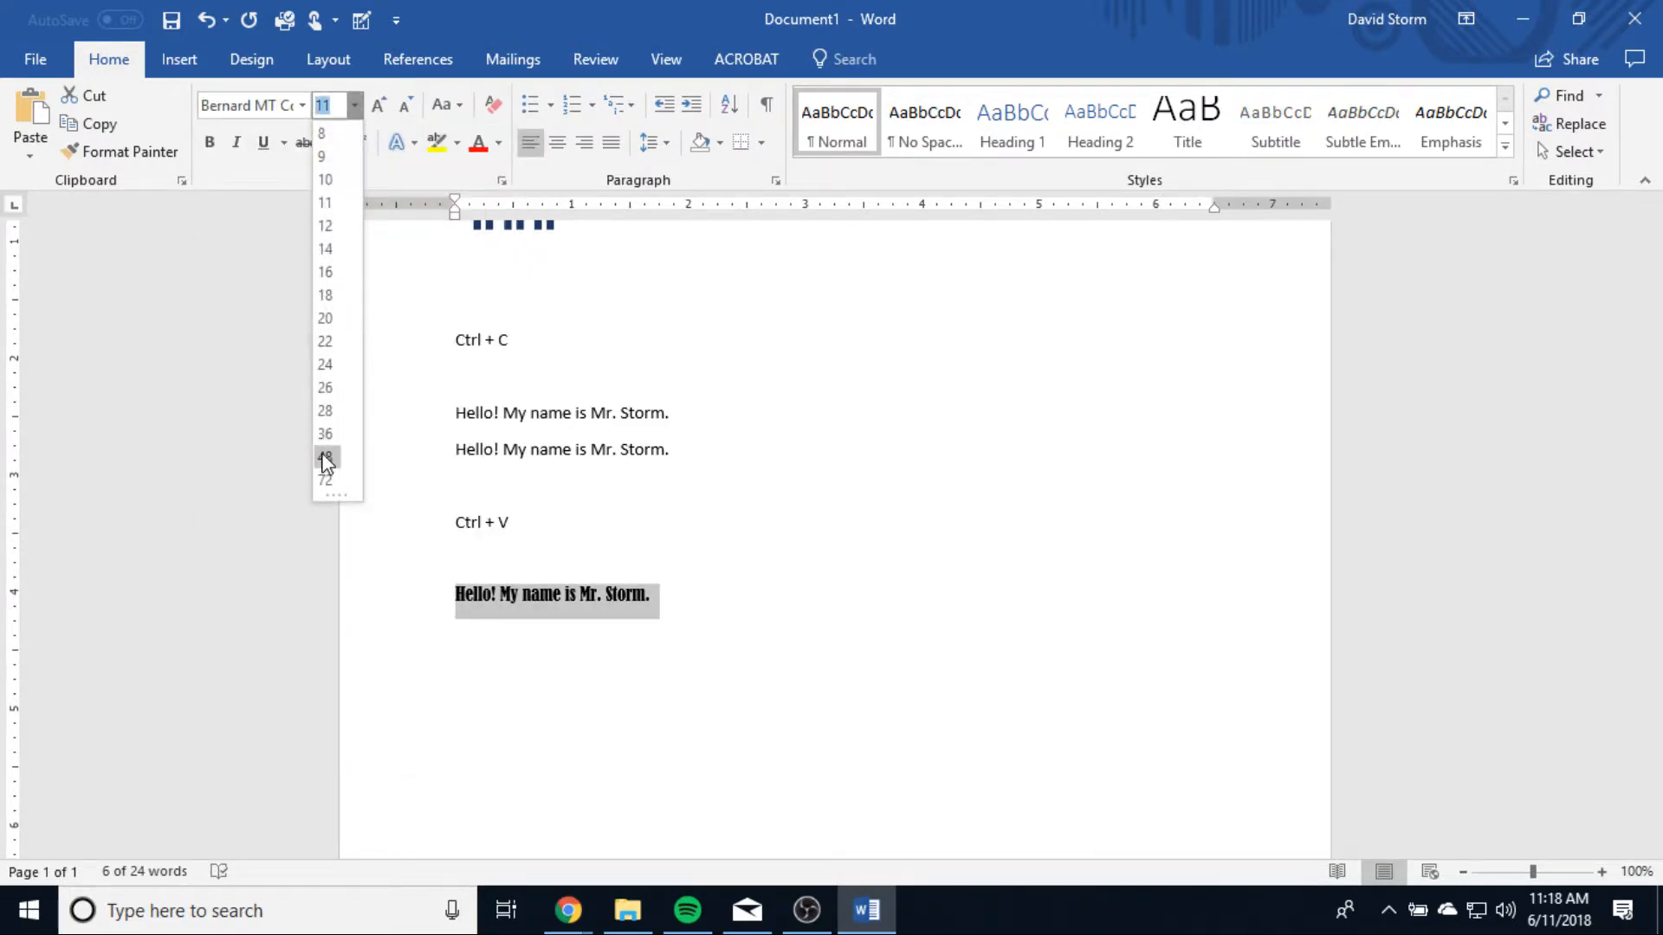
{"action": "left_click", "coordinate": [327, 387]}
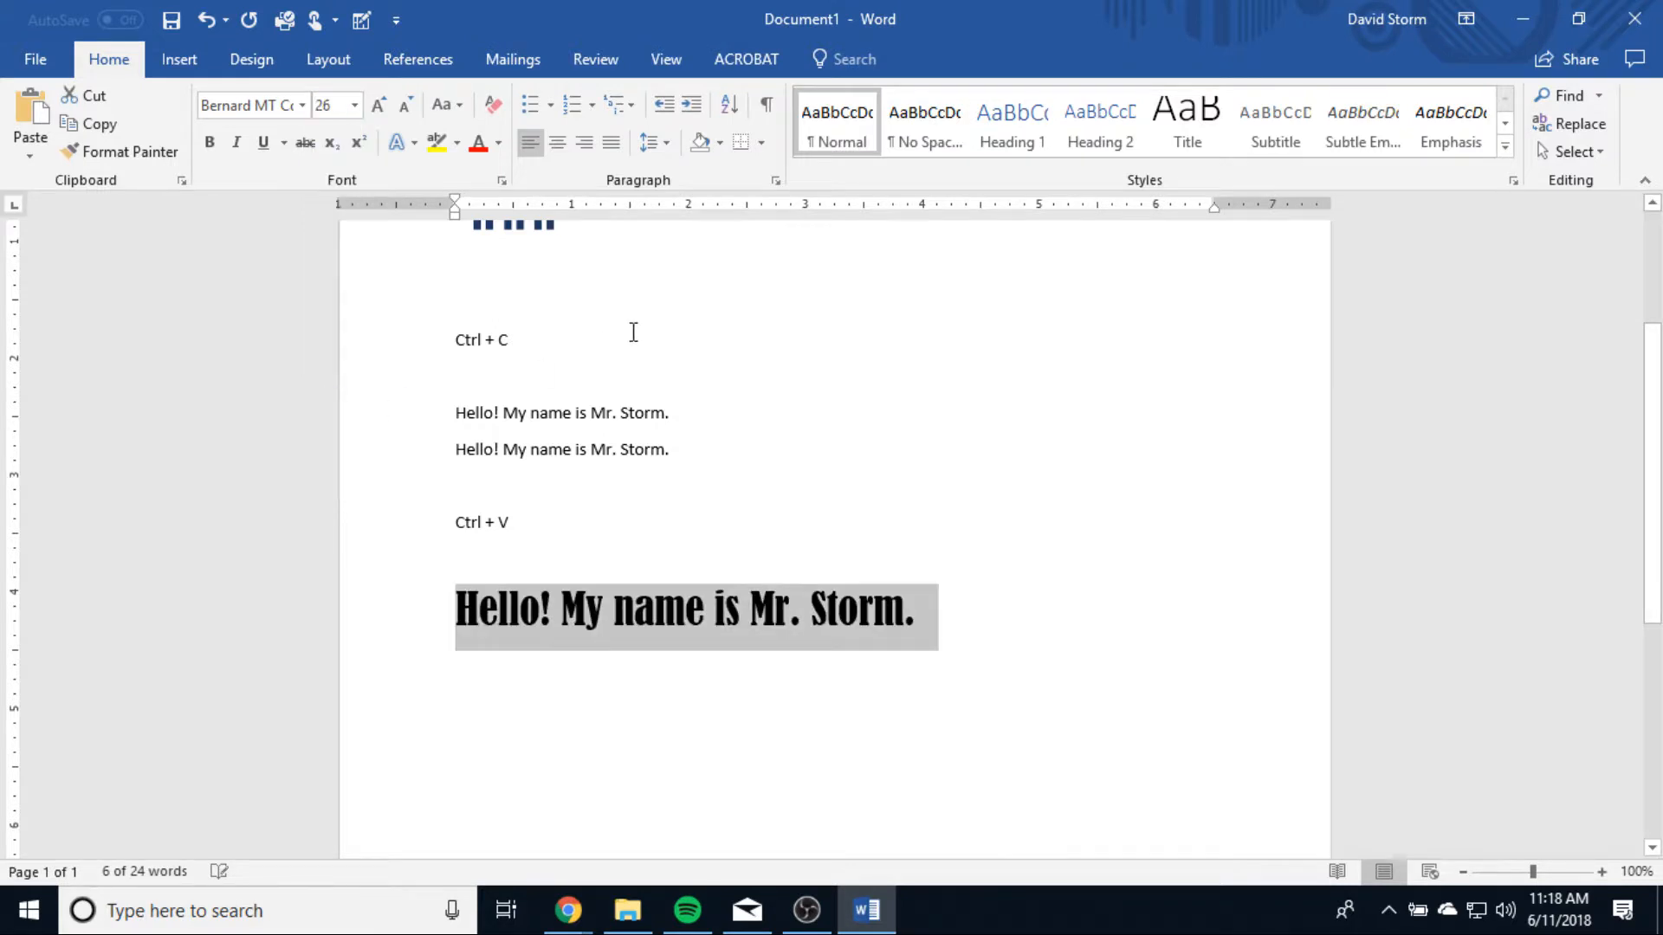
{"action": "left_click", "coordinate": [499, 143]}
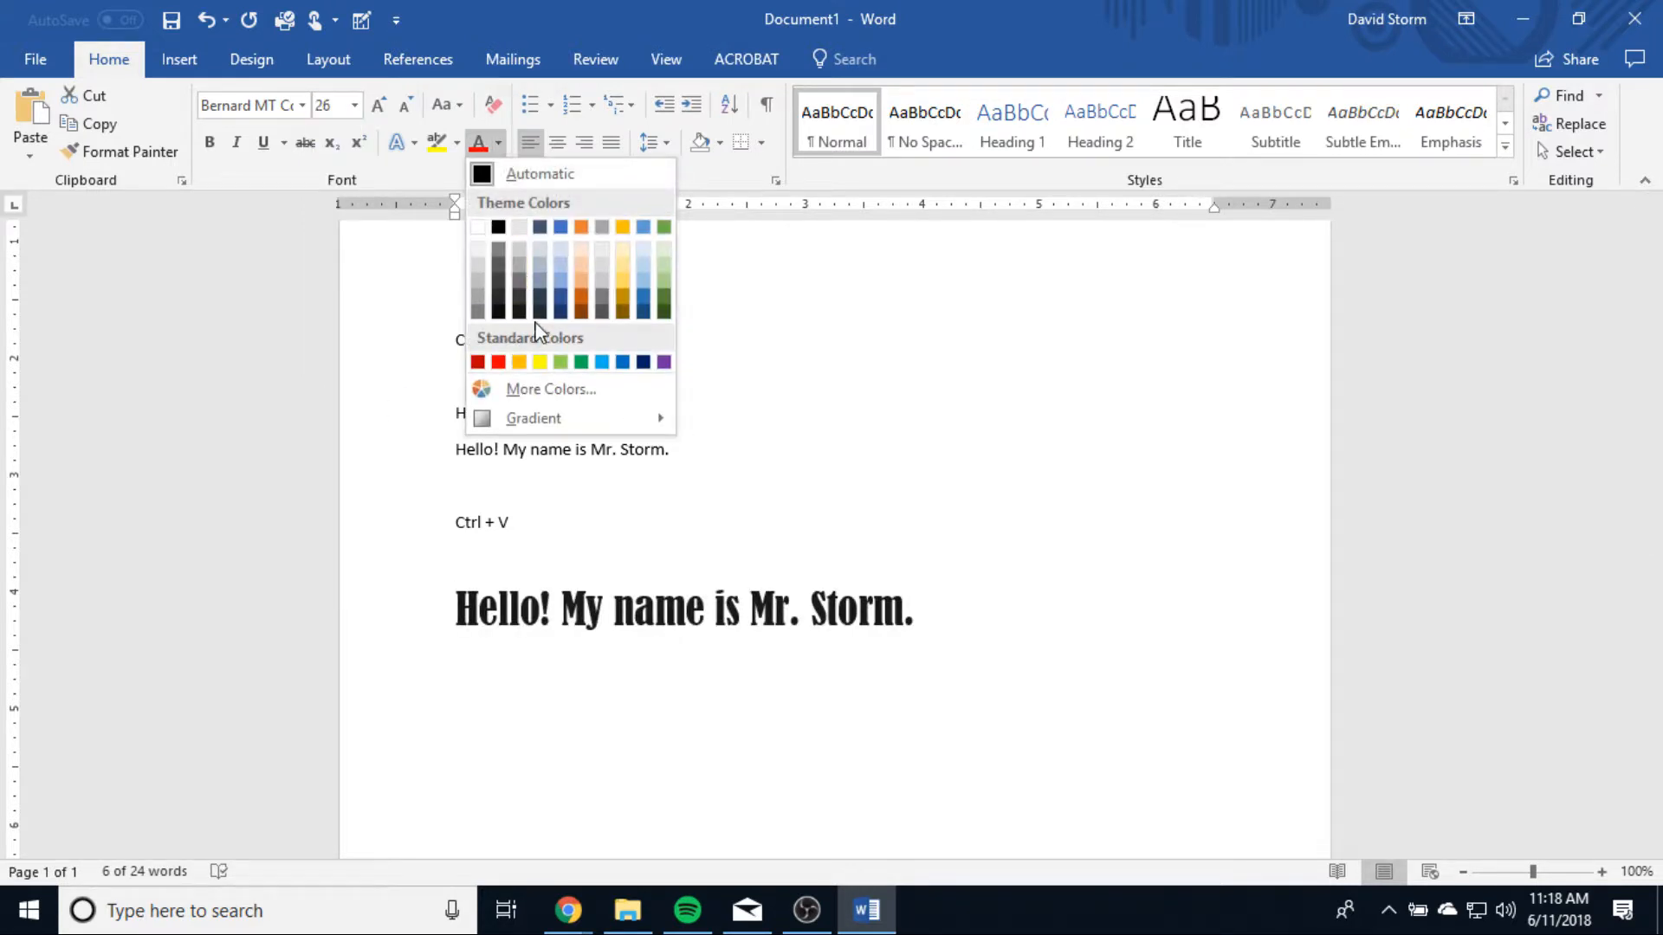
{"action": "left_click", "coordinate": [629, 300]}
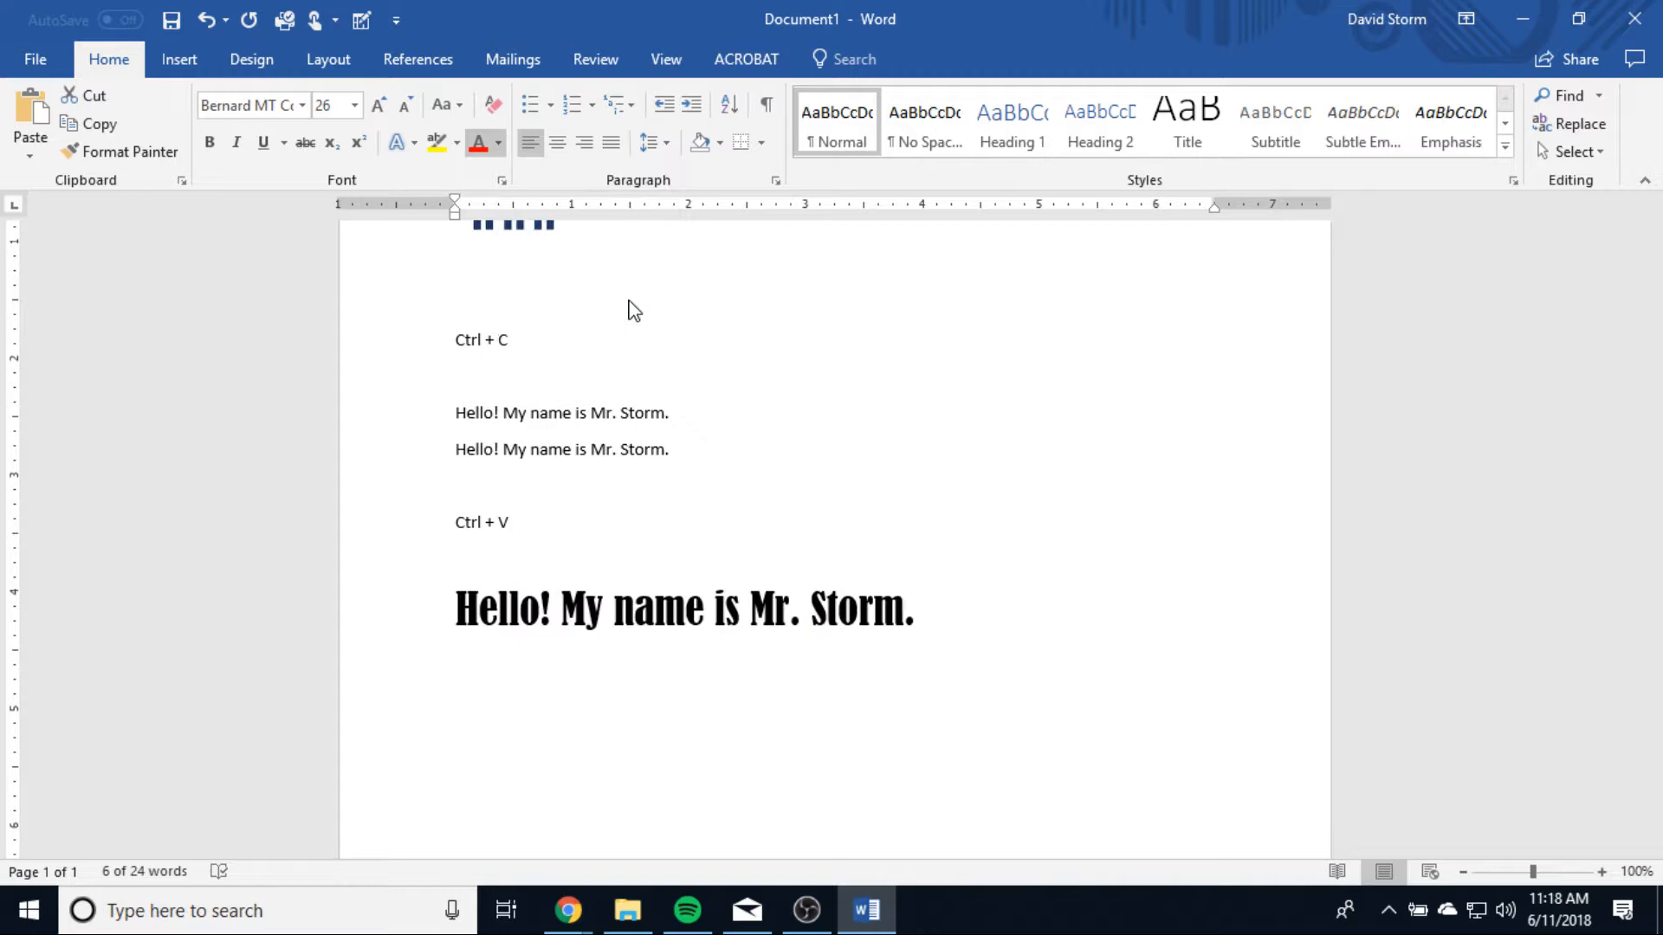
Step: Start a new line below the large gold greeting, leaving a blank line, and set it to Calibri (Body), size 11, automatic font color
{"action": "left_click", "coordinate": [1024, 602]}
{"action": "key", "text": "Return"}
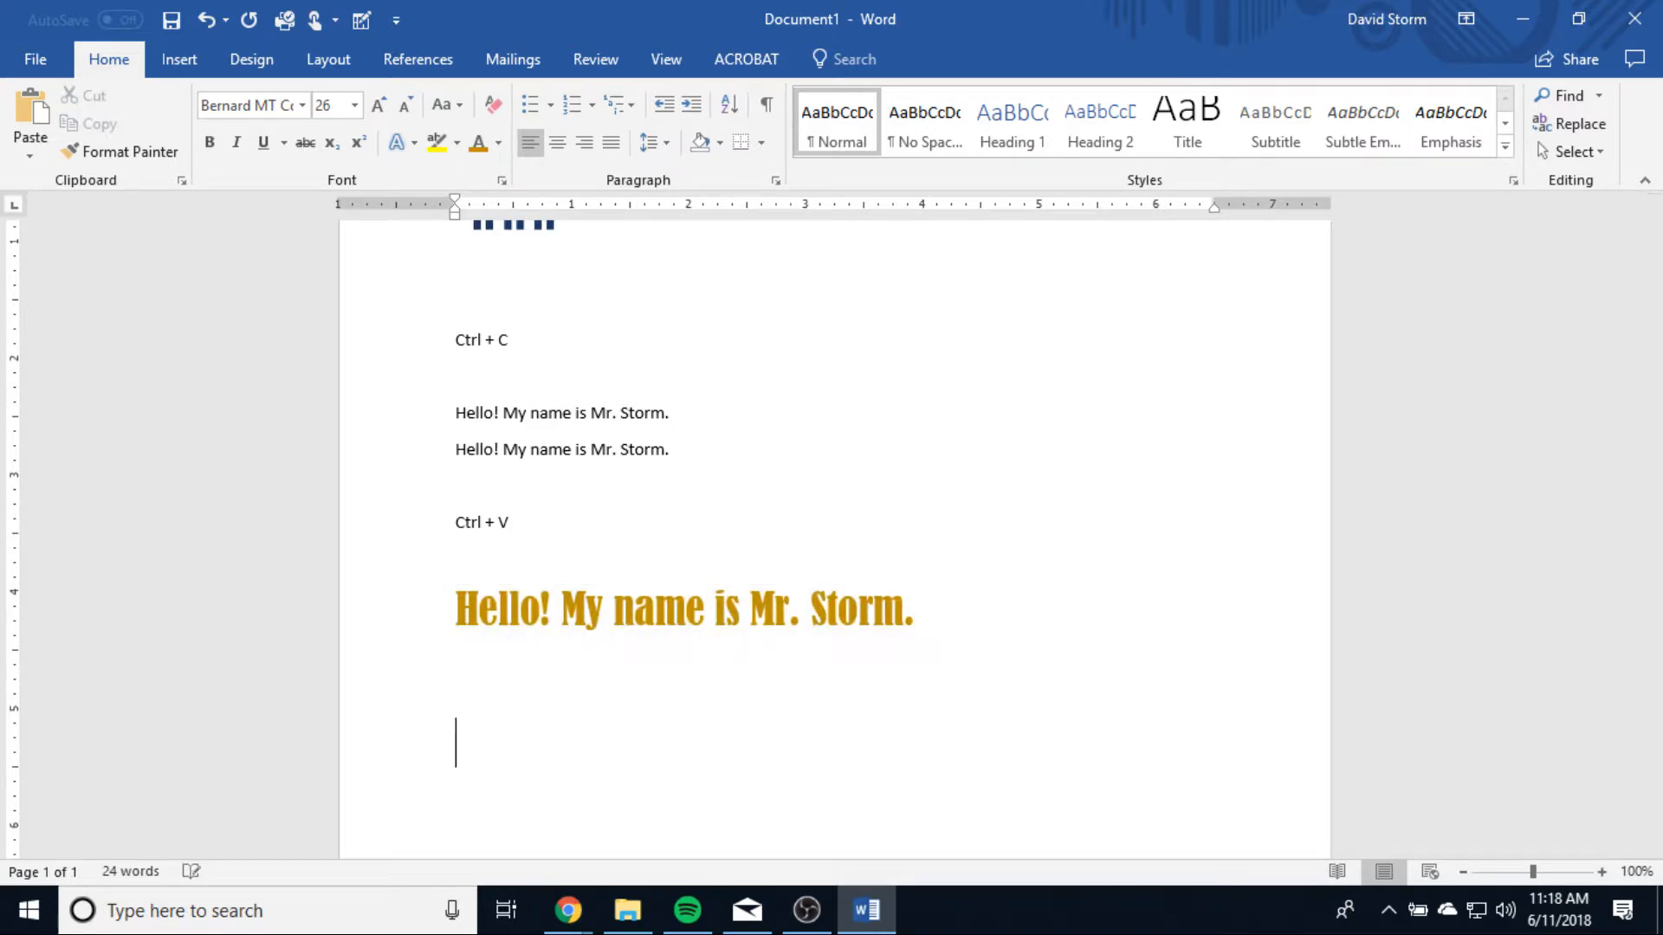
{"action": "left_click", "coordinate": [301, 105]}
{"action": "left_click", "coordinate": [285, 196]}
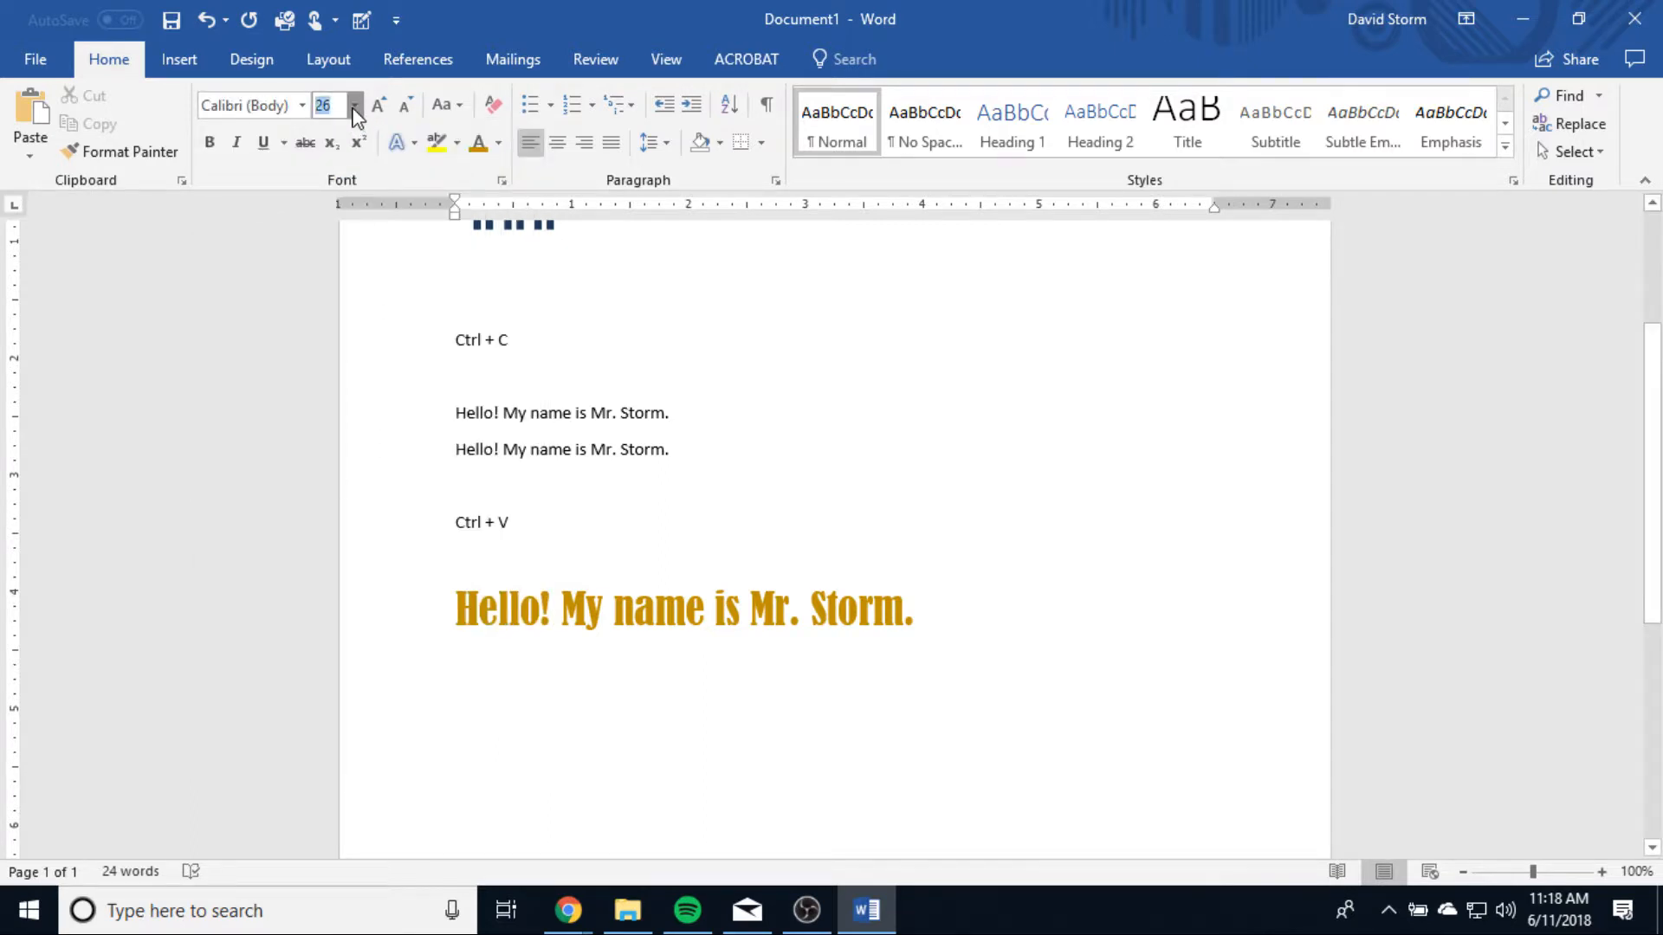
{"action": "left_click", "coordinate": [355, 105]}
{"action": "left_click", "coordinate": [344, 206]}
{"action": "left_click", "coordinate": [498, 142]}
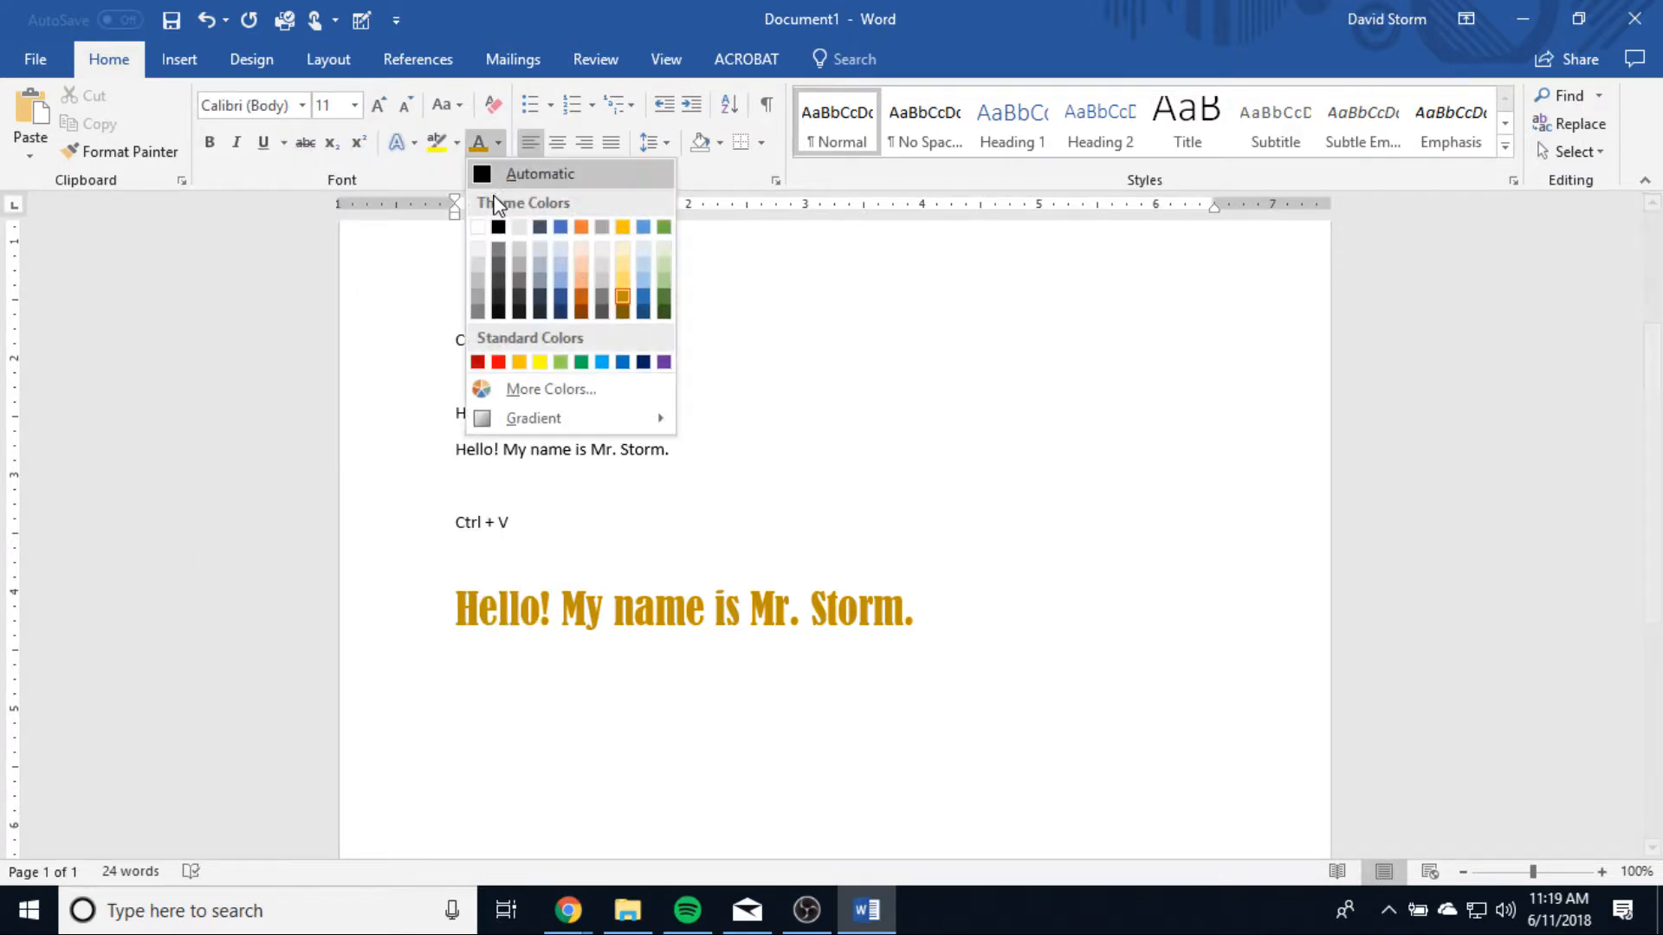
{"action": "left_click", "coordinate": [483, 175]}
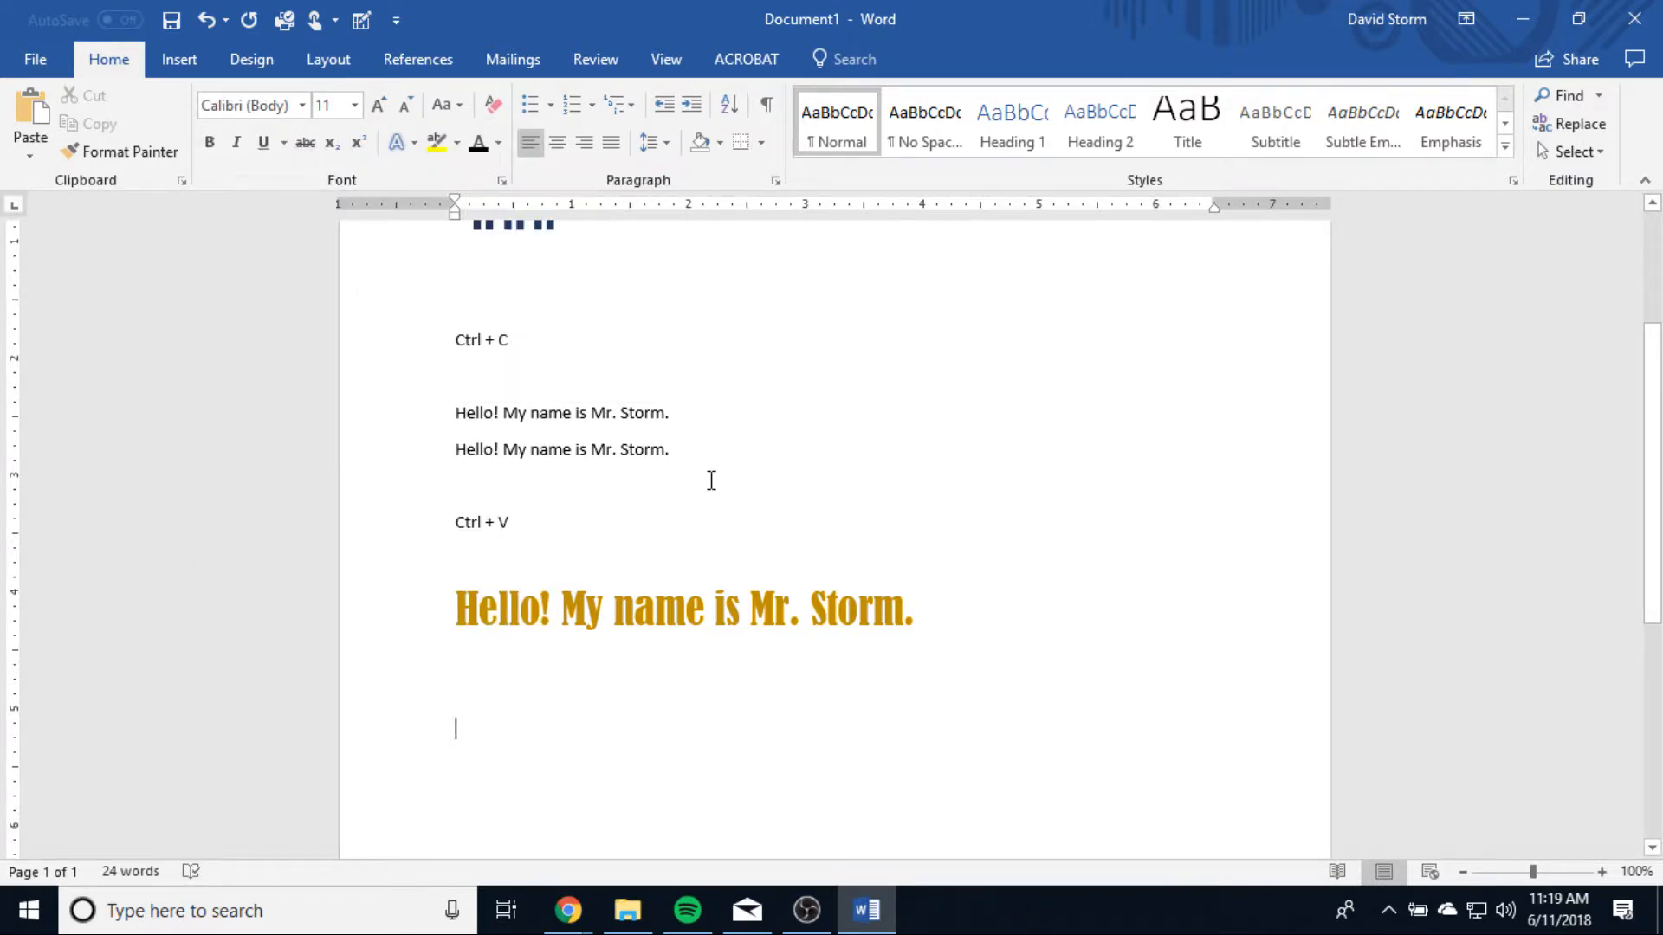
Step: Enter the sentence "I am a teacher." on the new line below the large gold greeting
{"action": "type", "text": "I am a teacher."}
{"action": "left_click_drag", "start_coordinate": [559, 733], "coordinate": [483, 738]}
{"action": "left_click", "coordinate": [856, 771]}
Step: Copy the large gold greeting's formatting onto the sentence "I am a teacher." with Format Painter
{"action": "left_click_drag", "start_coordinate": [929, 615], "coordinate": [455, 617]}
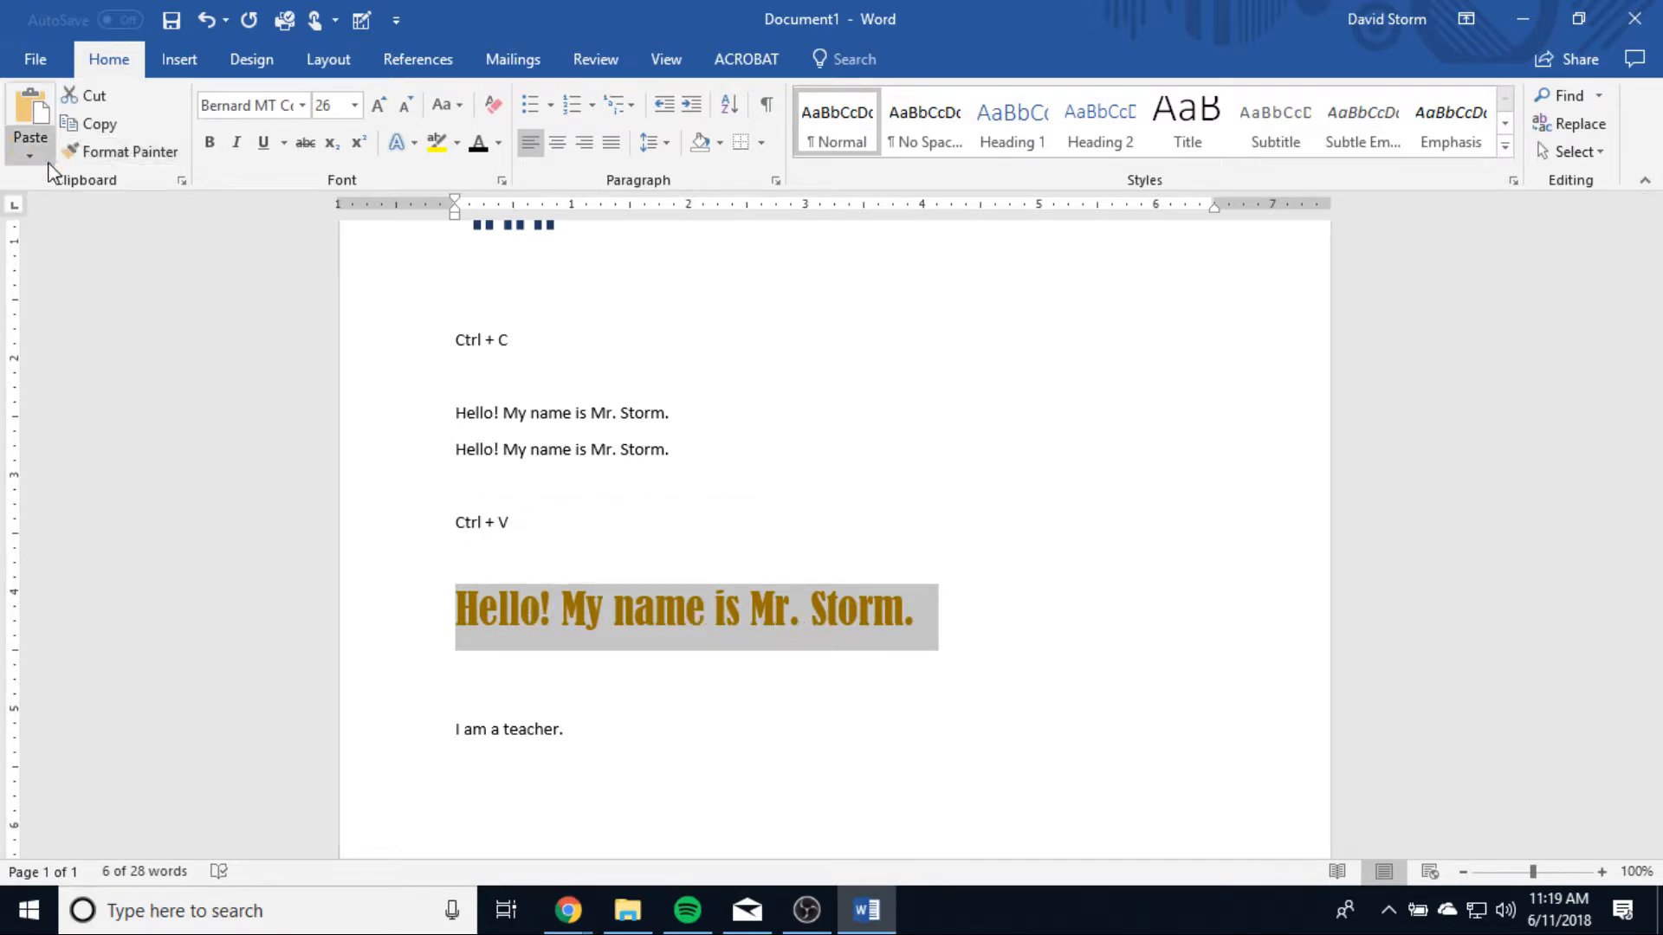
{"action": "left_click", "coordinate": [111, 156]}
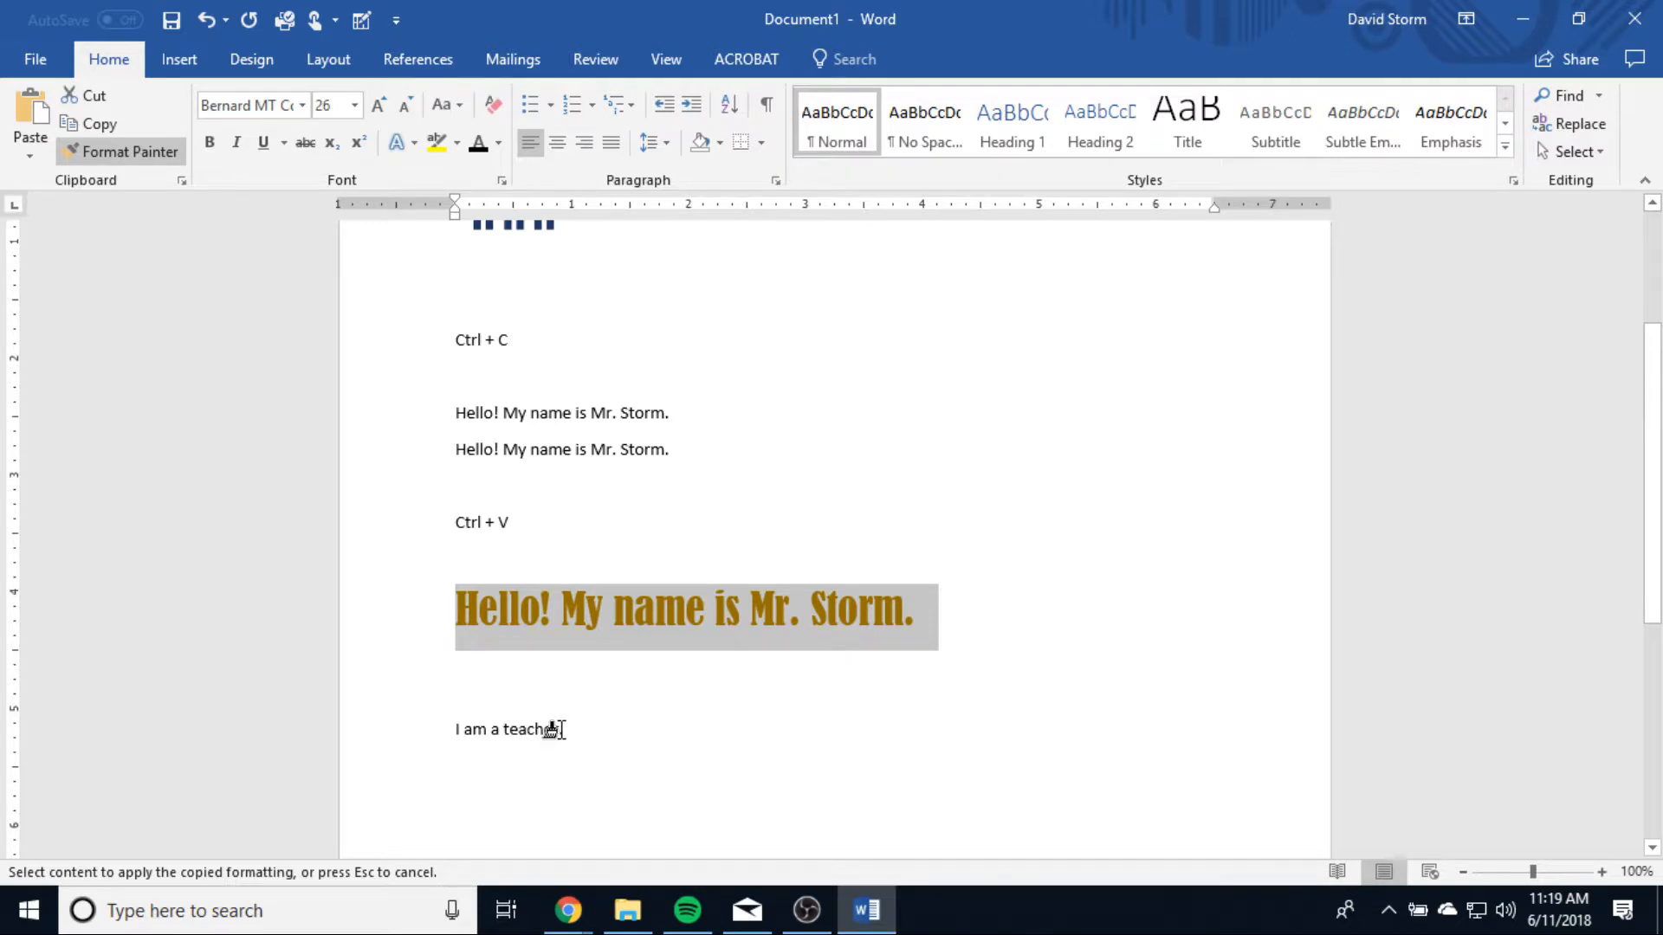
{"action": "left_click_drag", "start_coordinate": [561, 732], "coordinate": [452, 735]}
{"action": "left_click", "coordinate": [253, 639]}
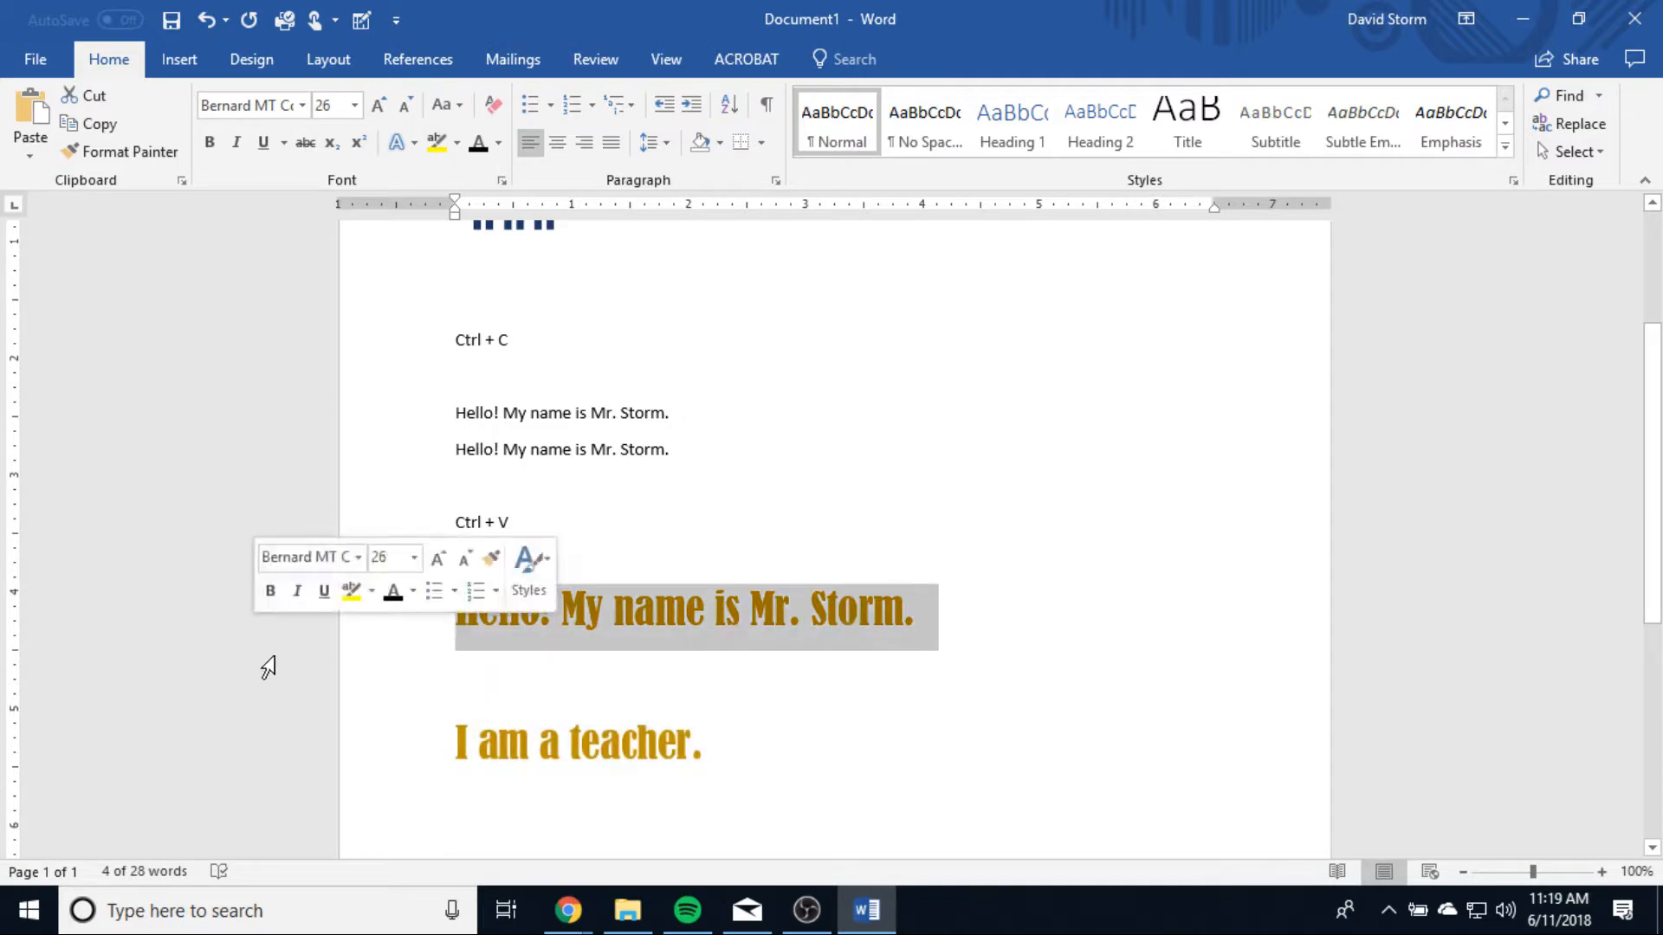
{"action": "left_click", "coordinate": [820, 633]}
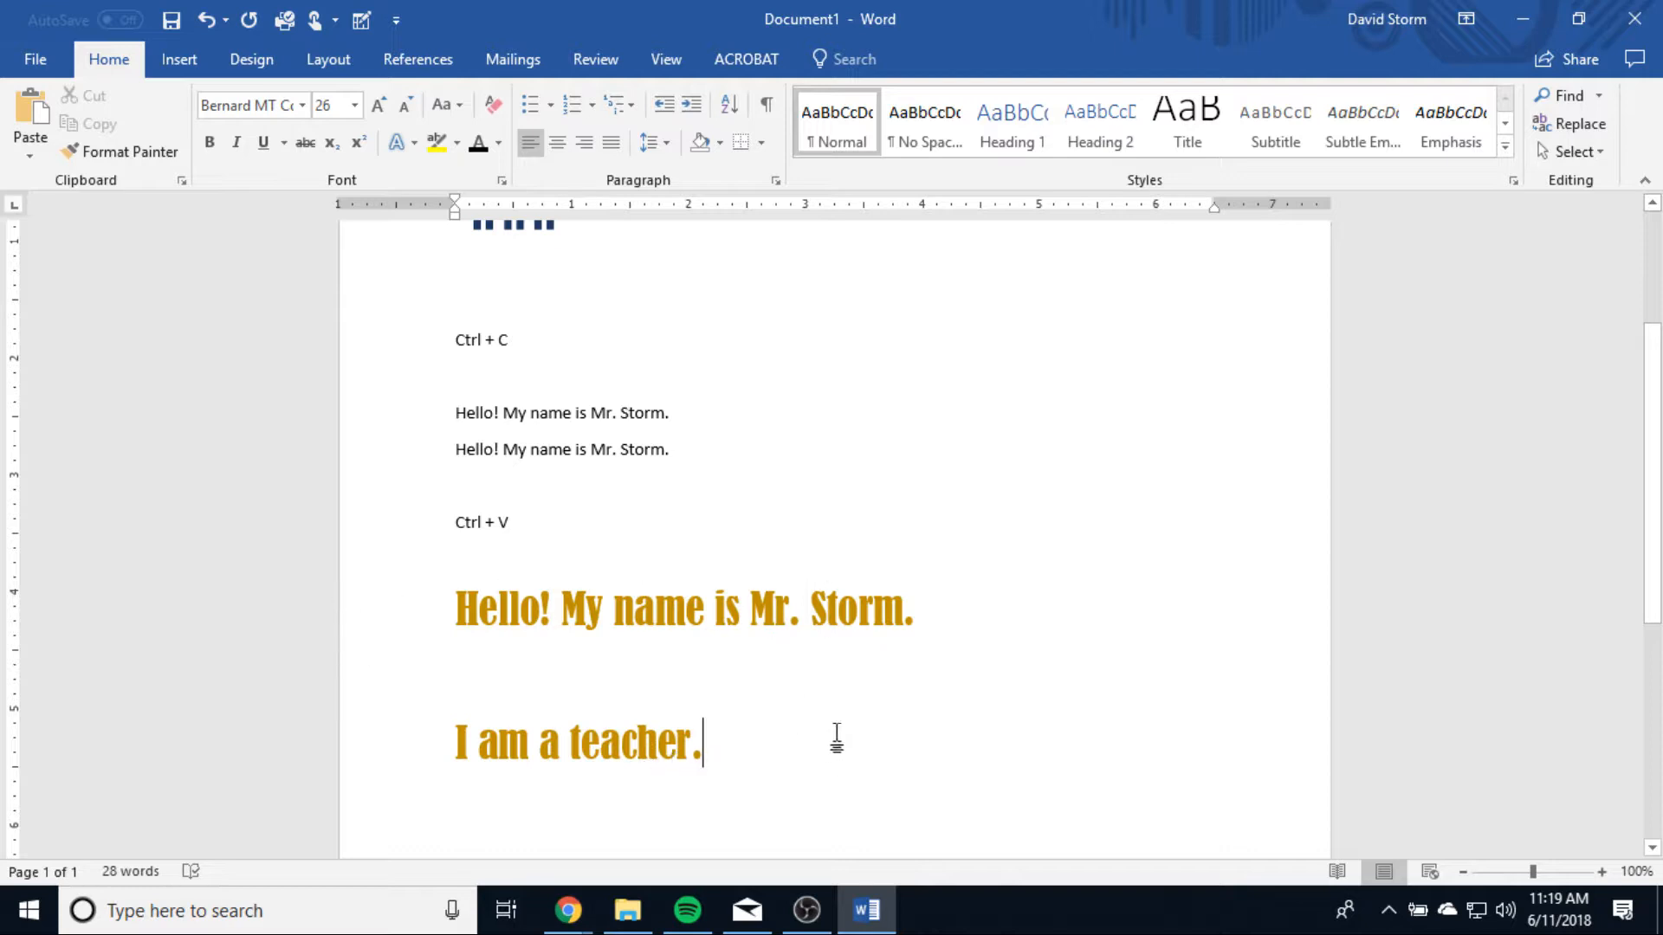
Step: Browse the available fonts with the cursor after the large gold greeting, choosing Eras Bold ITC
{"action": "left_click", "coordinate": [940, 610]}
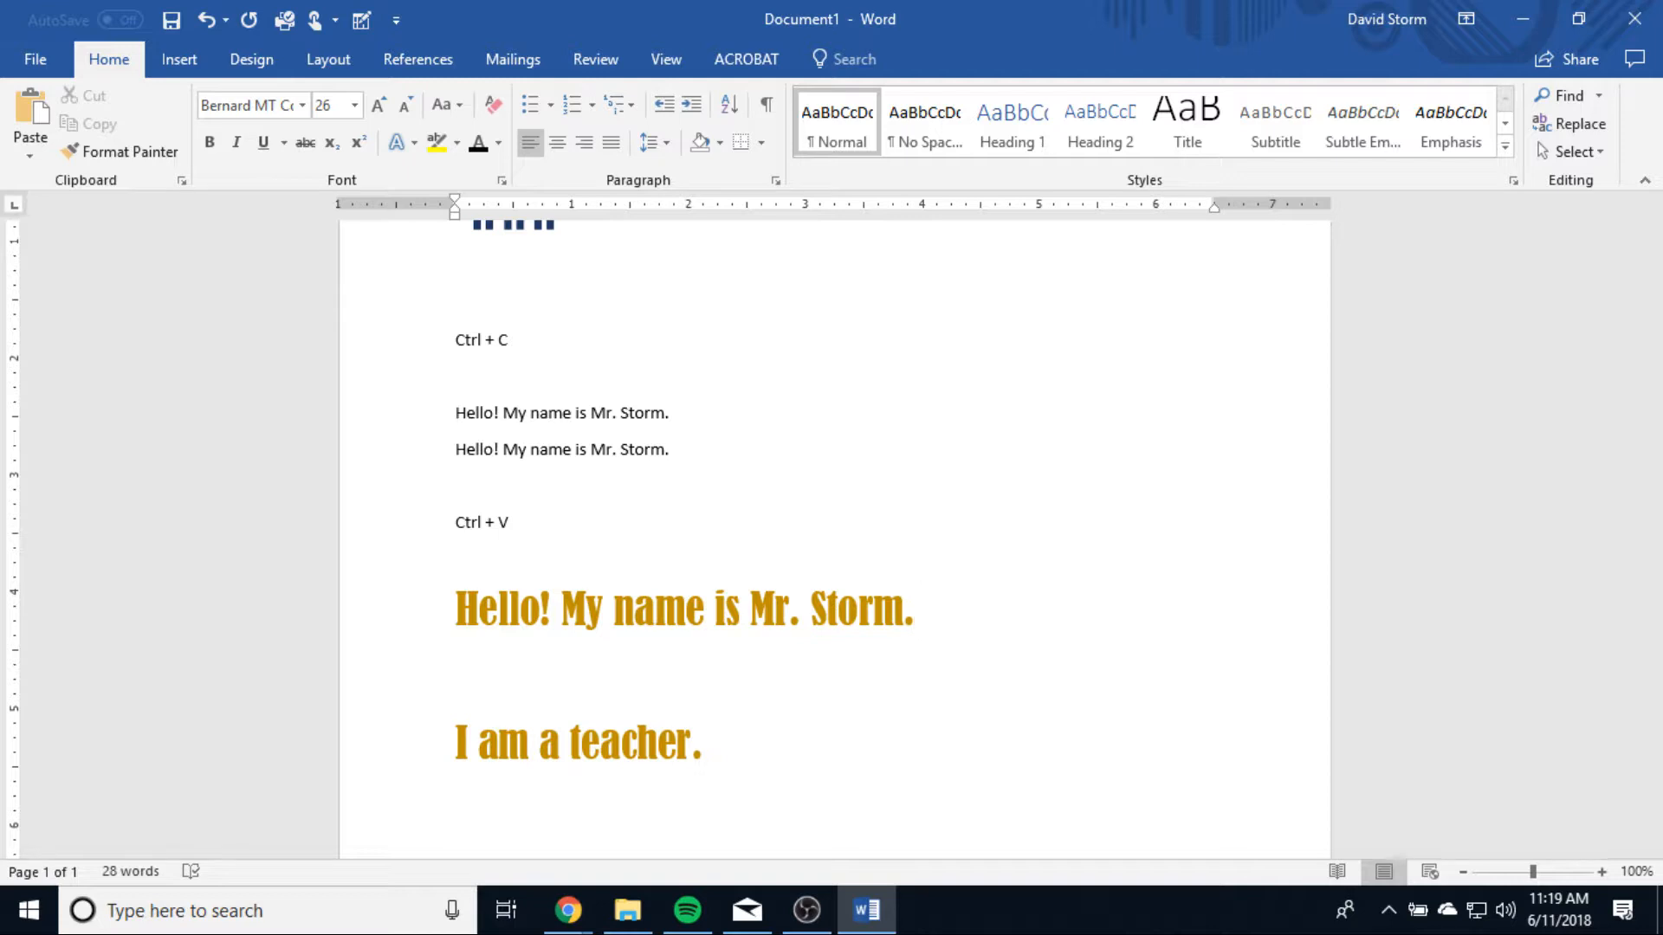
{"action": "left_click", "coordinate": [302, 106]}
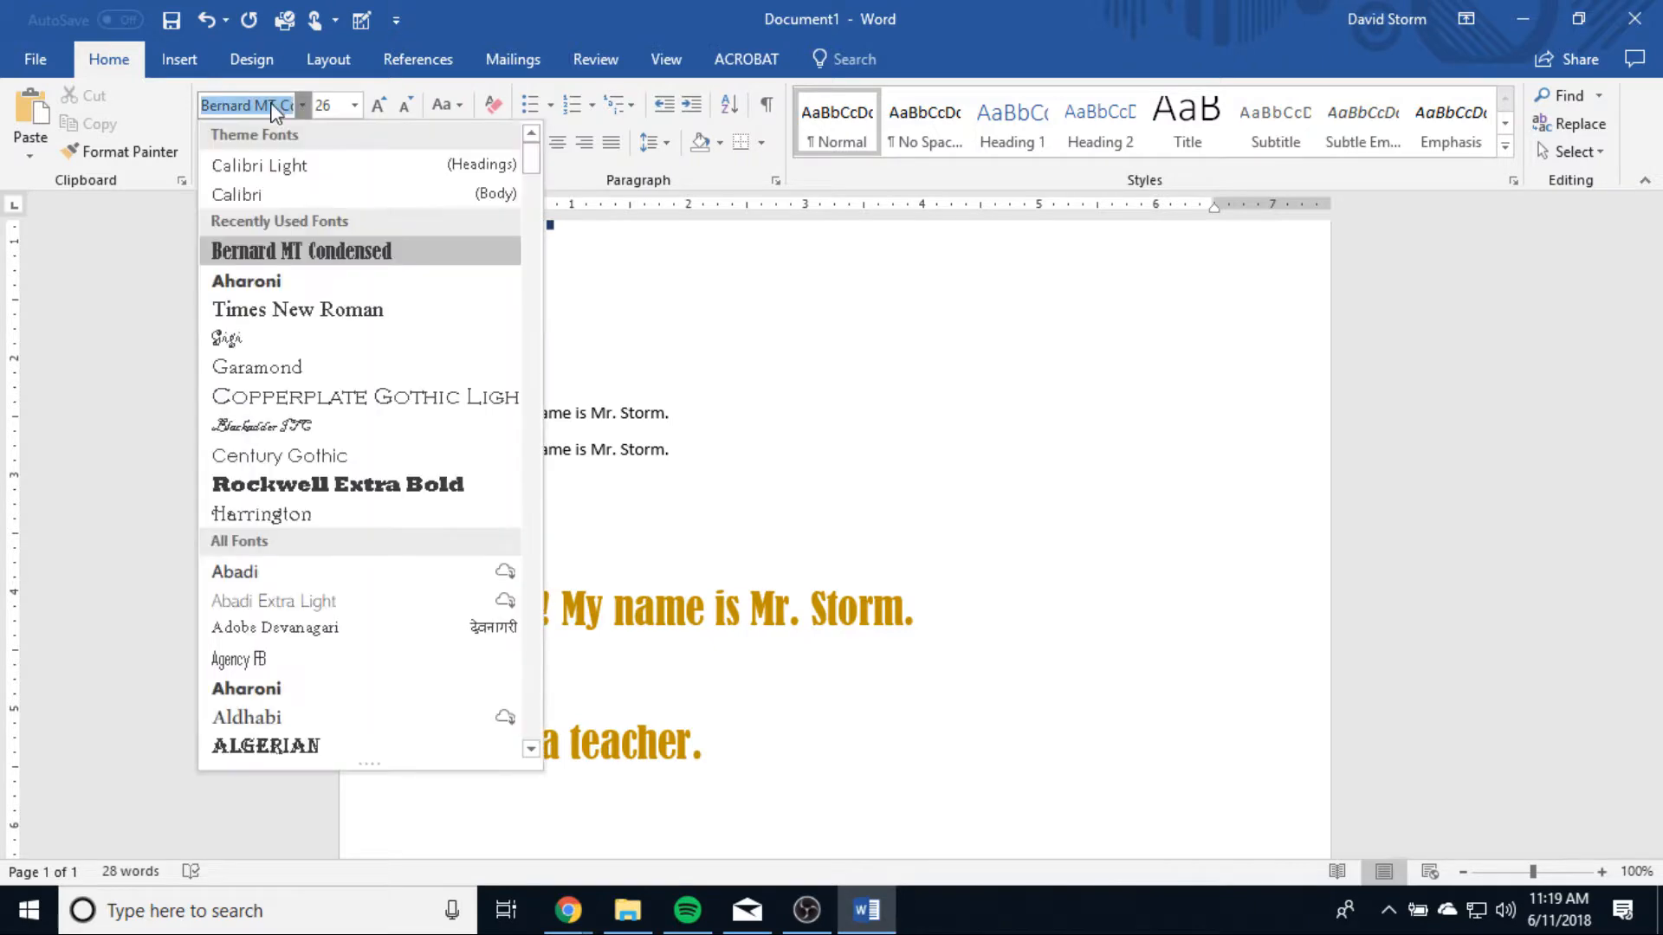
{"action": "scroll", "coordinate": [300, 684], "scroll_direction": "down", "scroll_amount": 10}
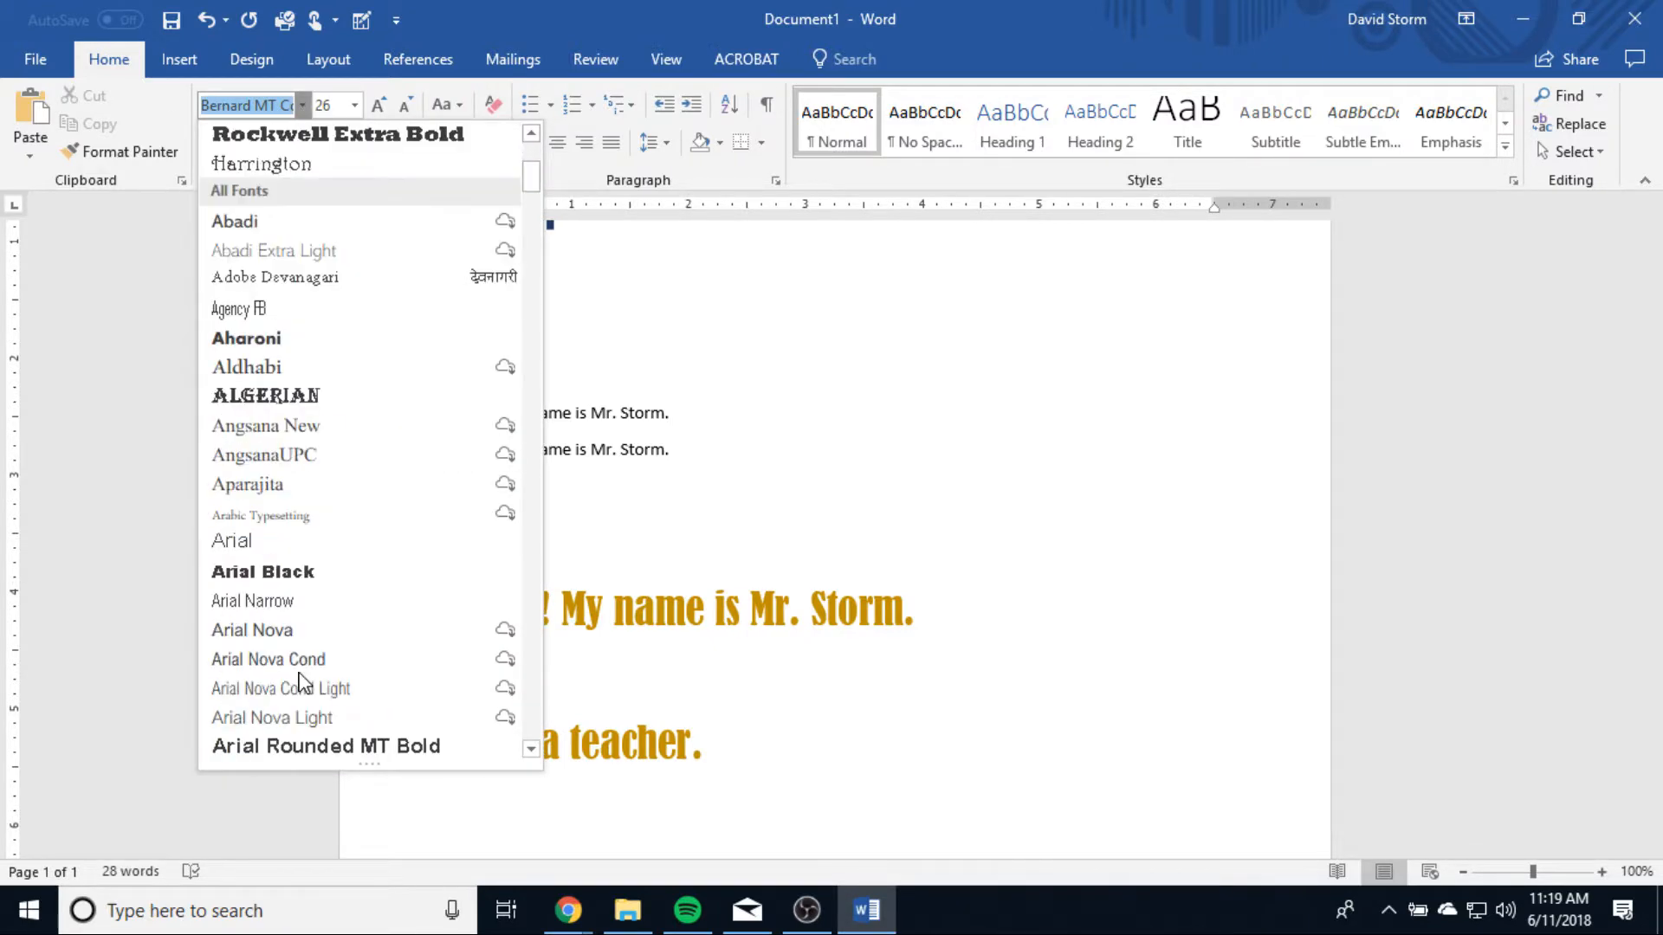
{"action": "scroll", "coordinate": [300, 680], "scroll_direction": "down", "scroll_amount": 3}
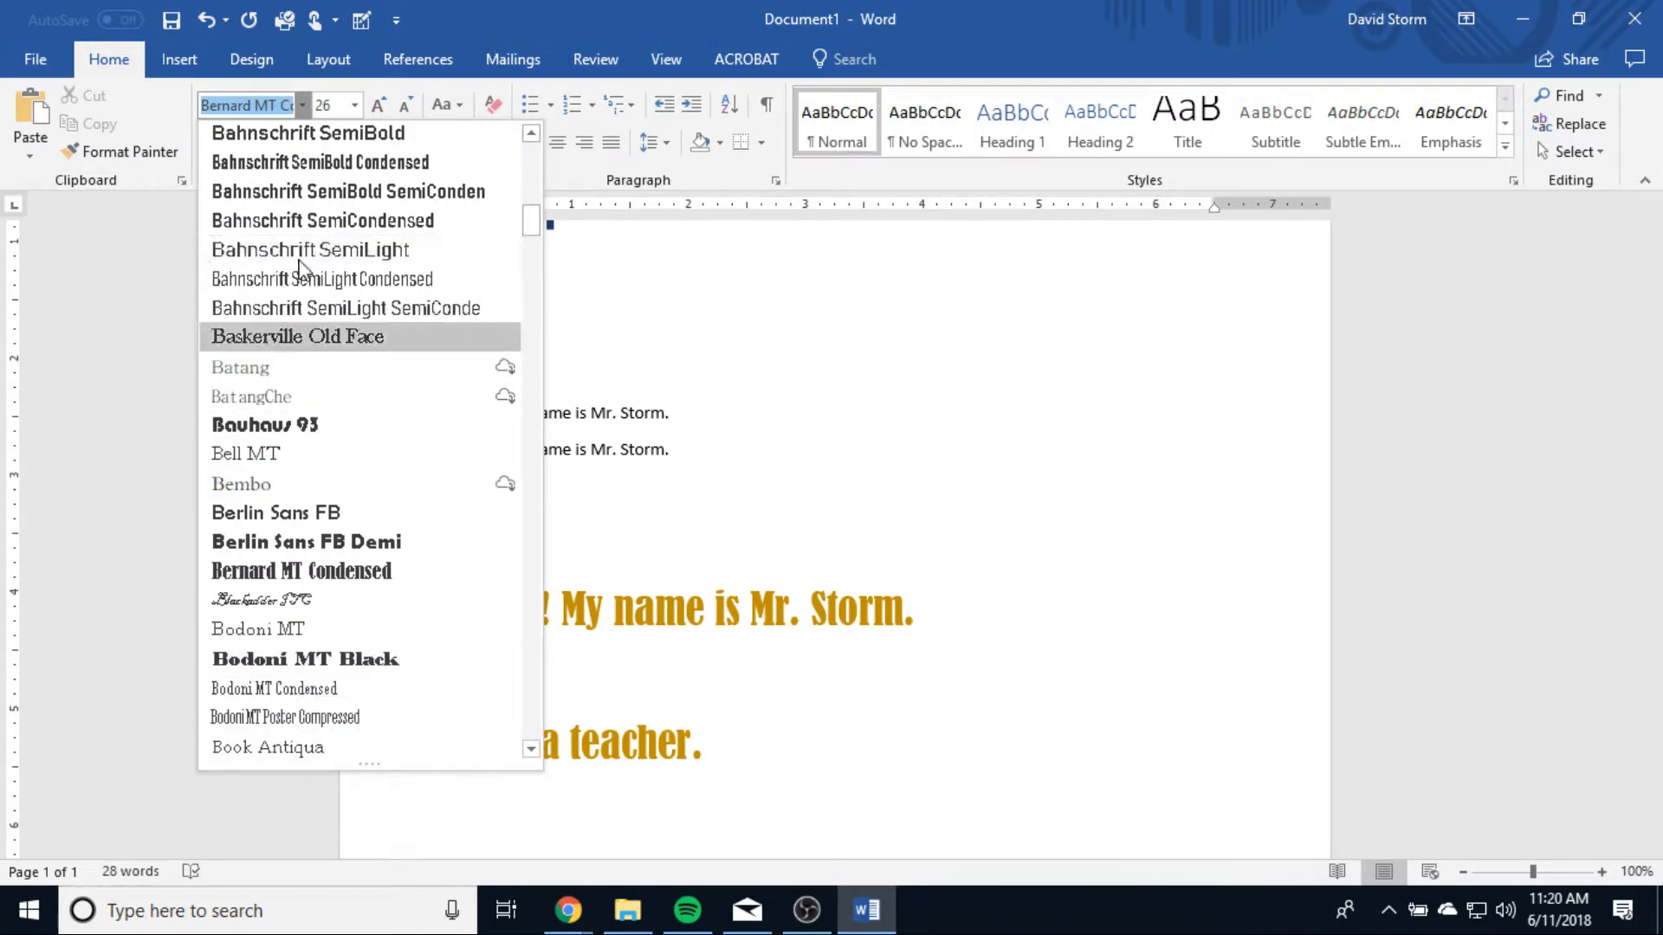
{"action": "scroll", "coordinate": [329, 195], "scroll_direction": "up", "scroll_amount": 3}
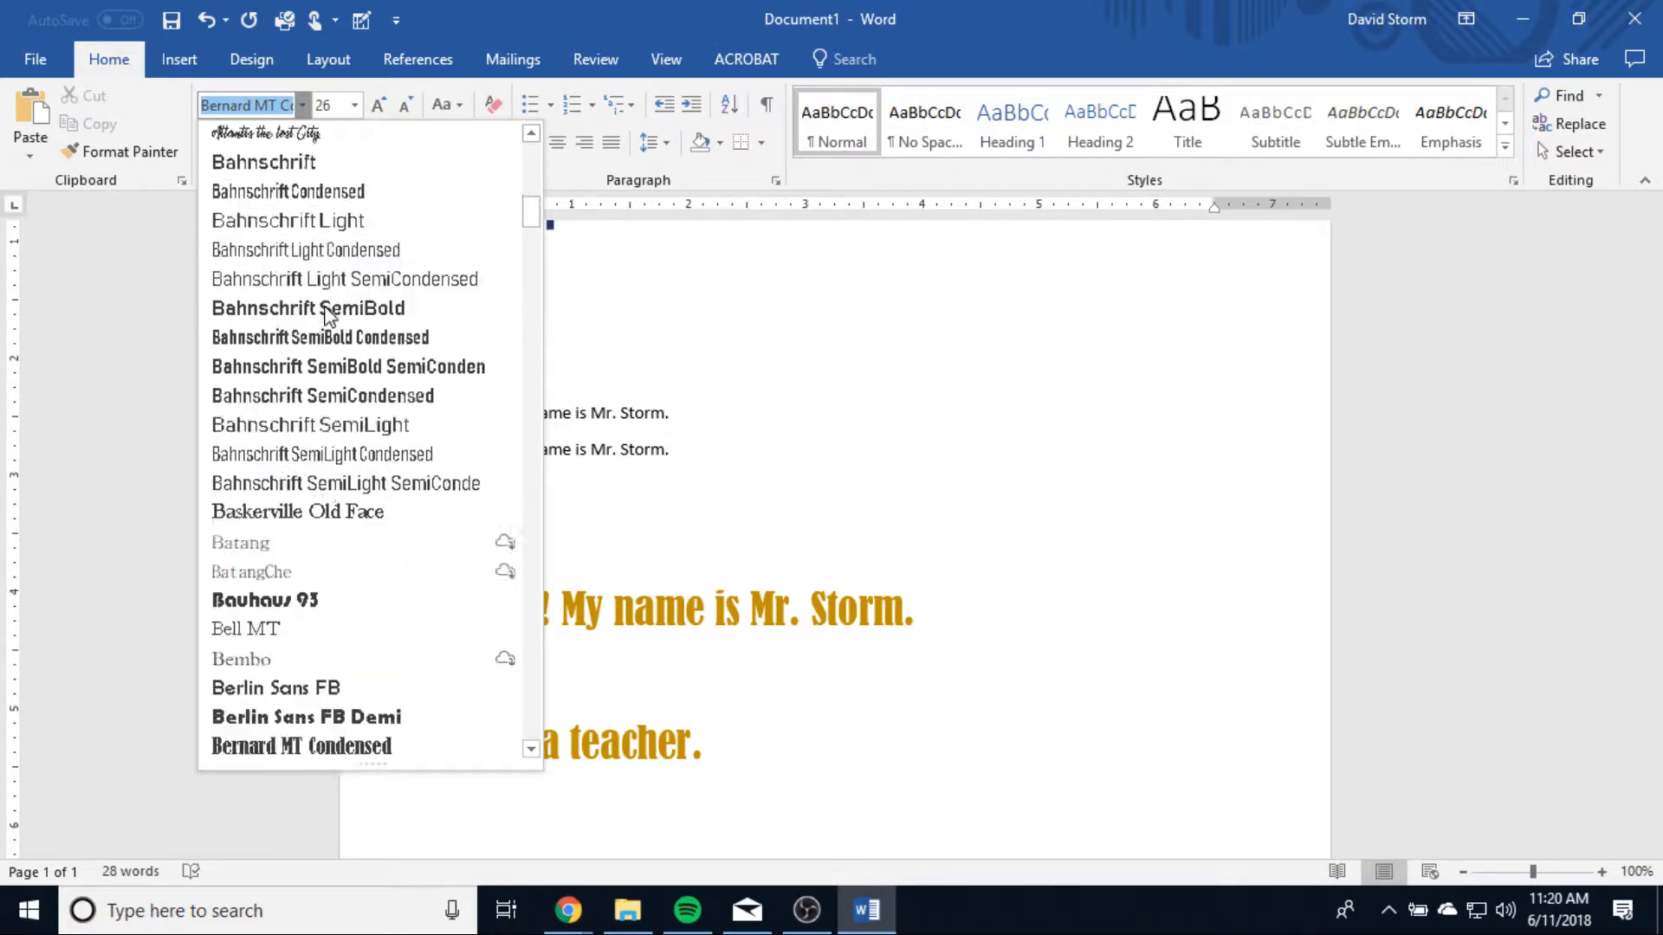
{"action": "scroll", "coordinate": [314, 485], "scroll_direction": "down", "scroll_amount": 18}
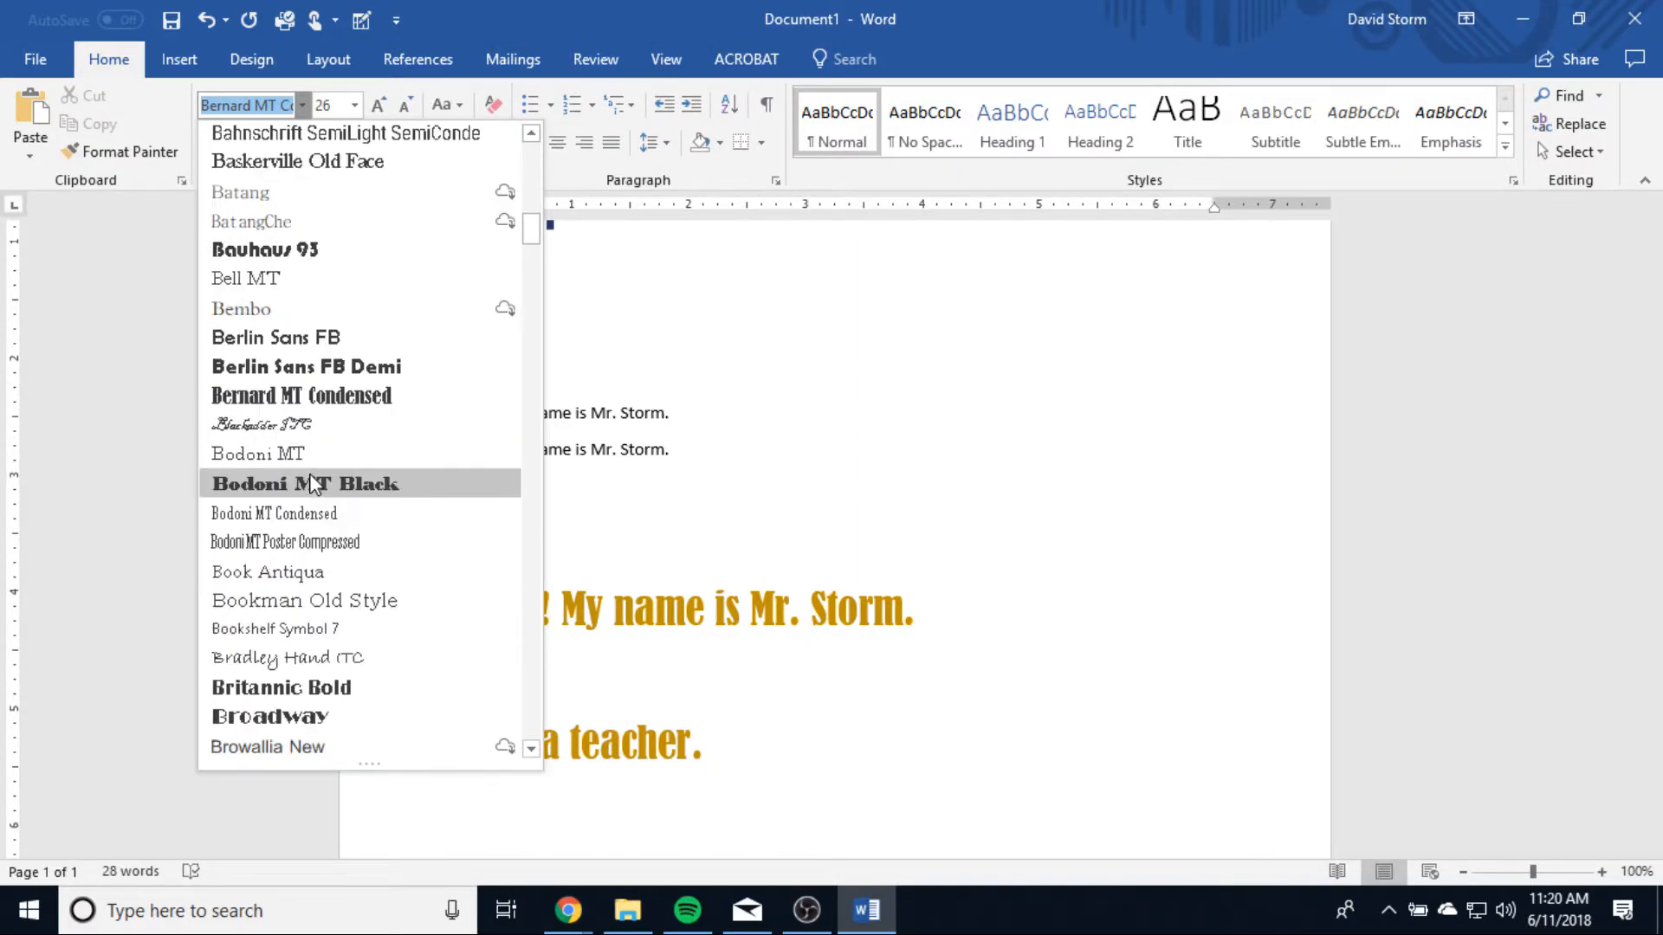
{"action": "scroll", "coordinate": [313, 485], "scroll_direction": "down", "scroll_amount": 9}
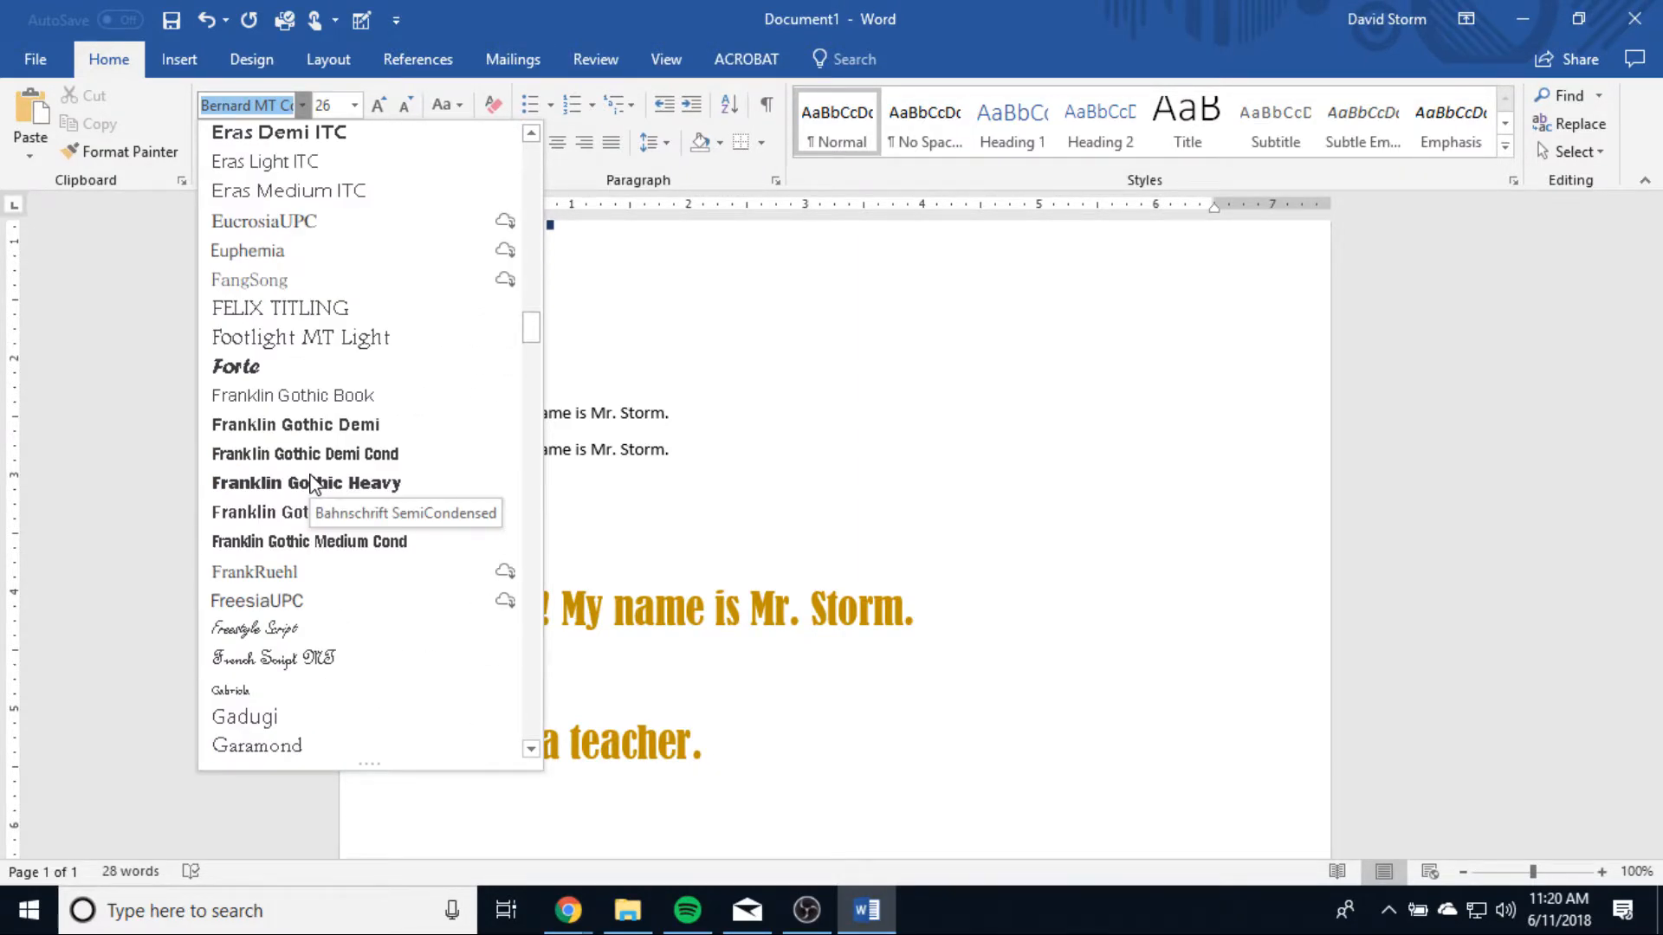
{"action": "scroll", "coordinate": [313, 485], "scroll_direction": "up", "scroll_amount": 4}
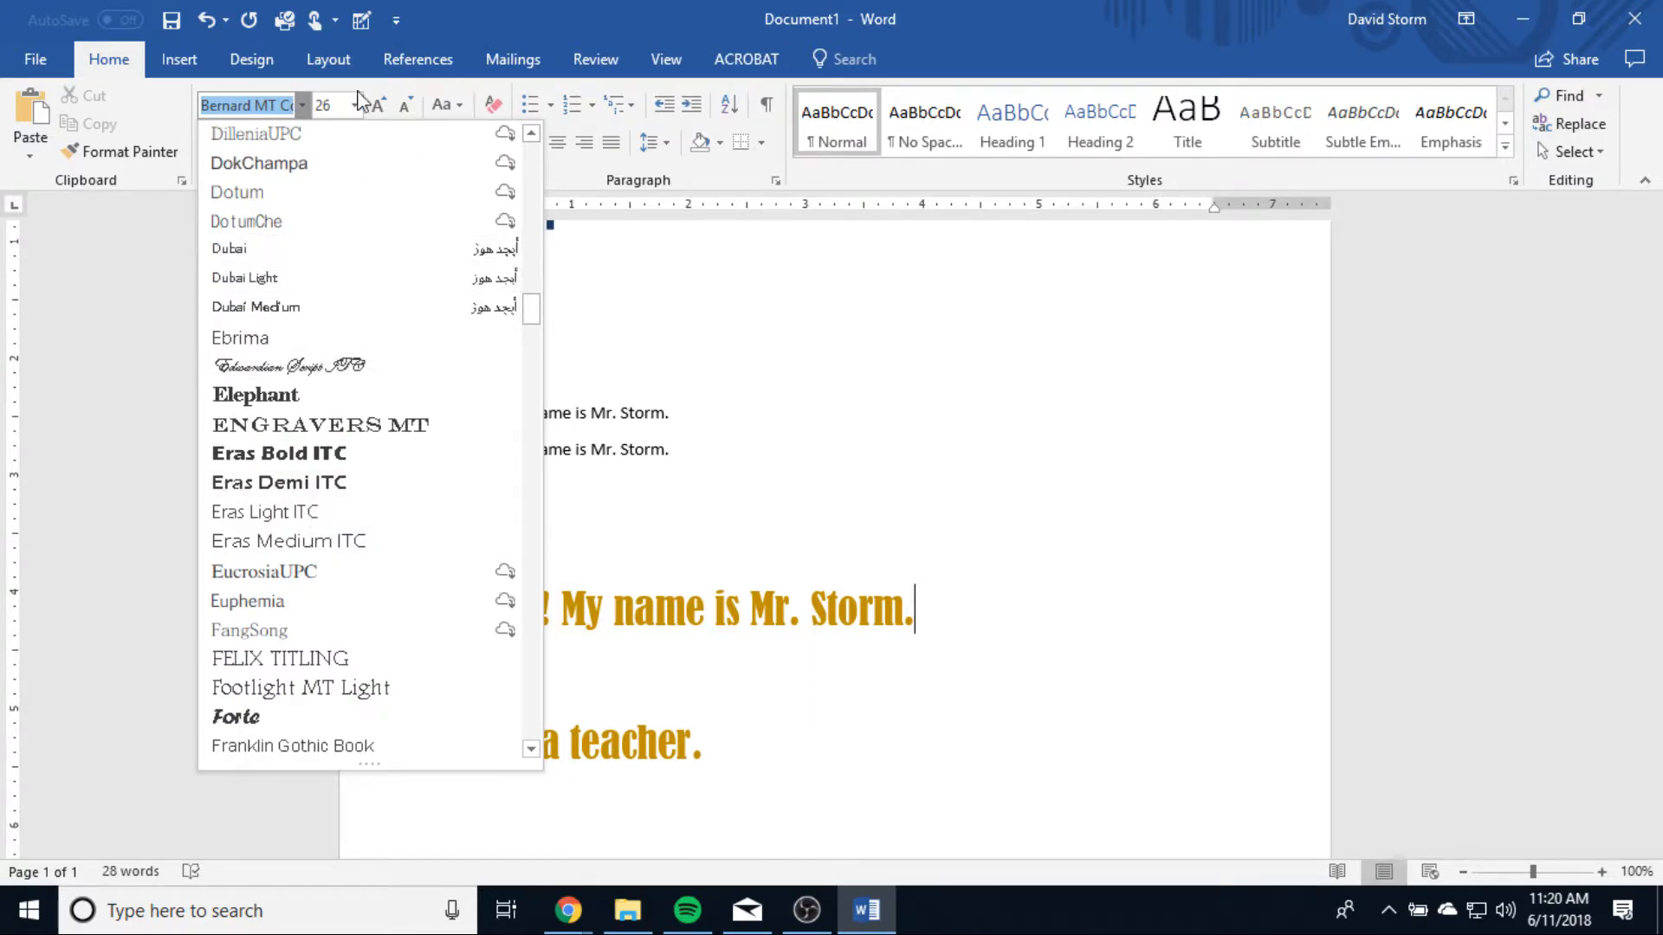
{"action": "left_click", "coordinate": [311, 459]}
Step: Start a new line below "I am a teacher.", leaving two blank lines, and set its font to Times New Roman
{"action": "left_click", "coordinate": [737, 750]}
{"action": "key", "text": "Return"}
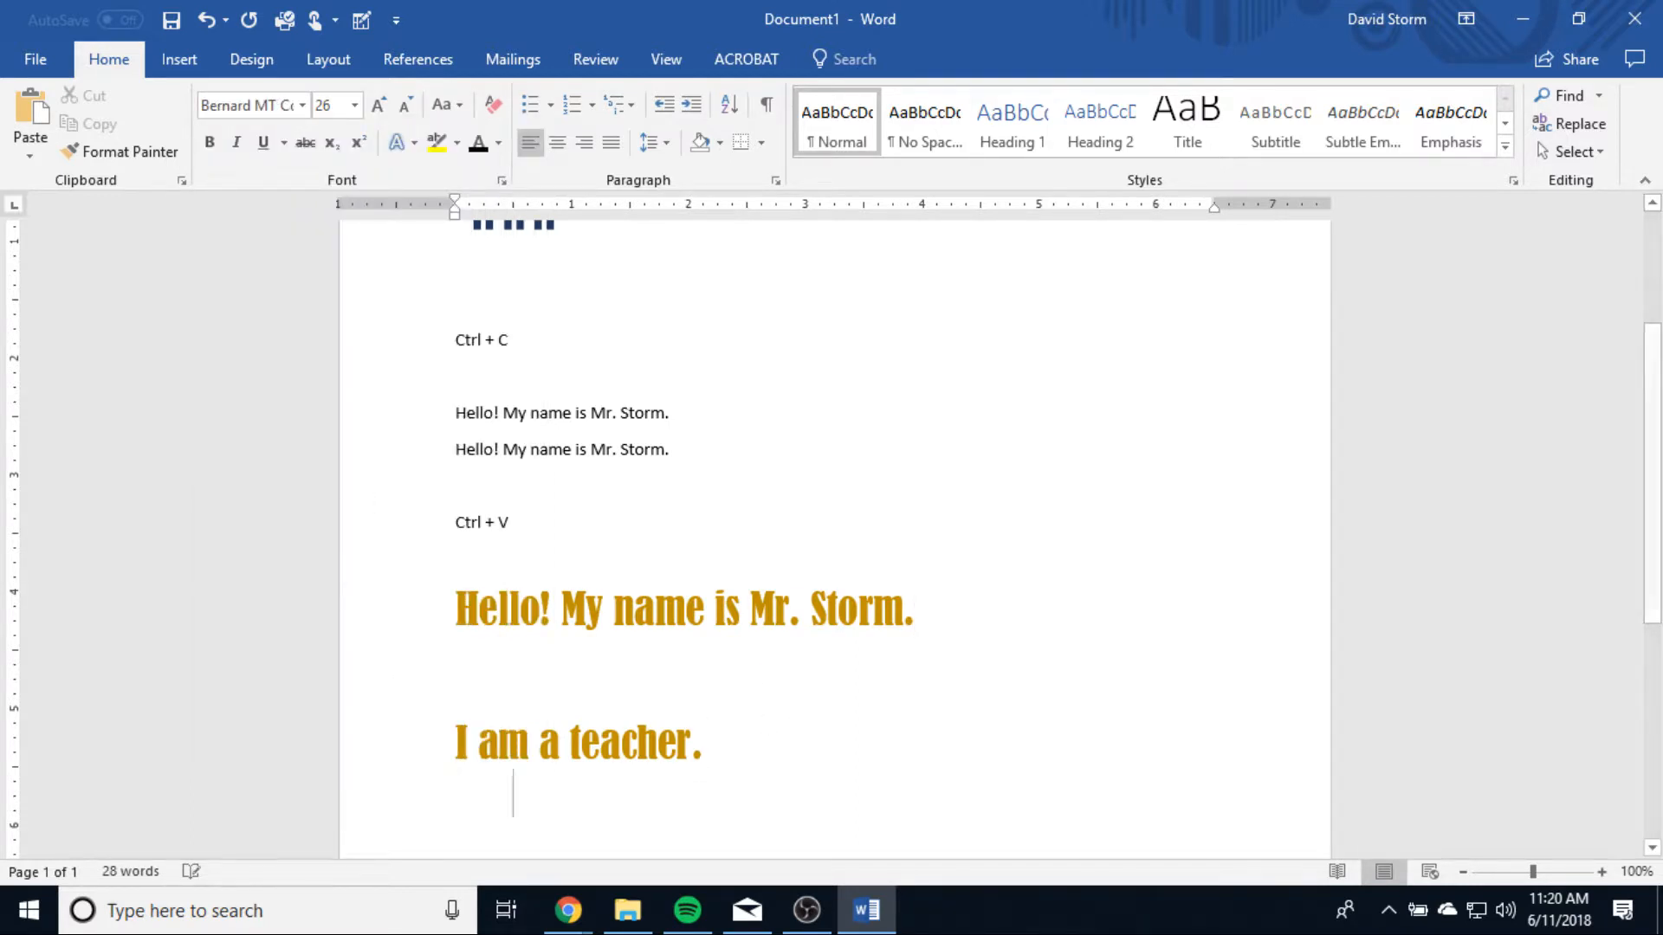
{"action": "key", "text": "Return"}
{"action": "key", "text": "Return"}
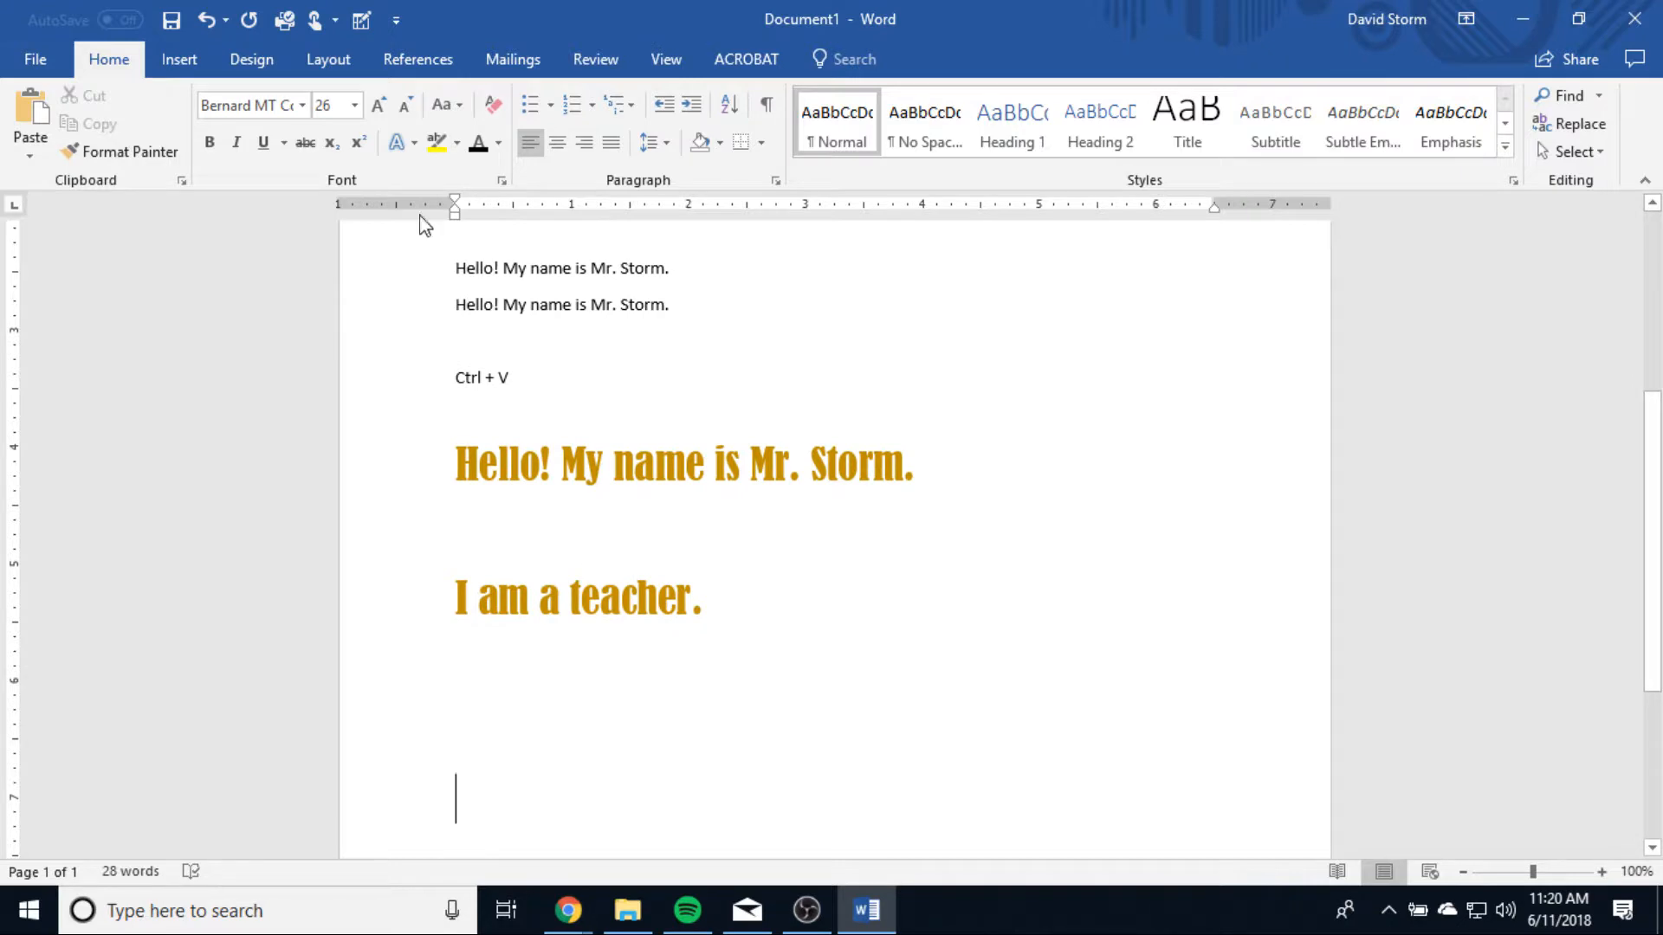
{"action": "left_click", "coordinate": [302, 105]}
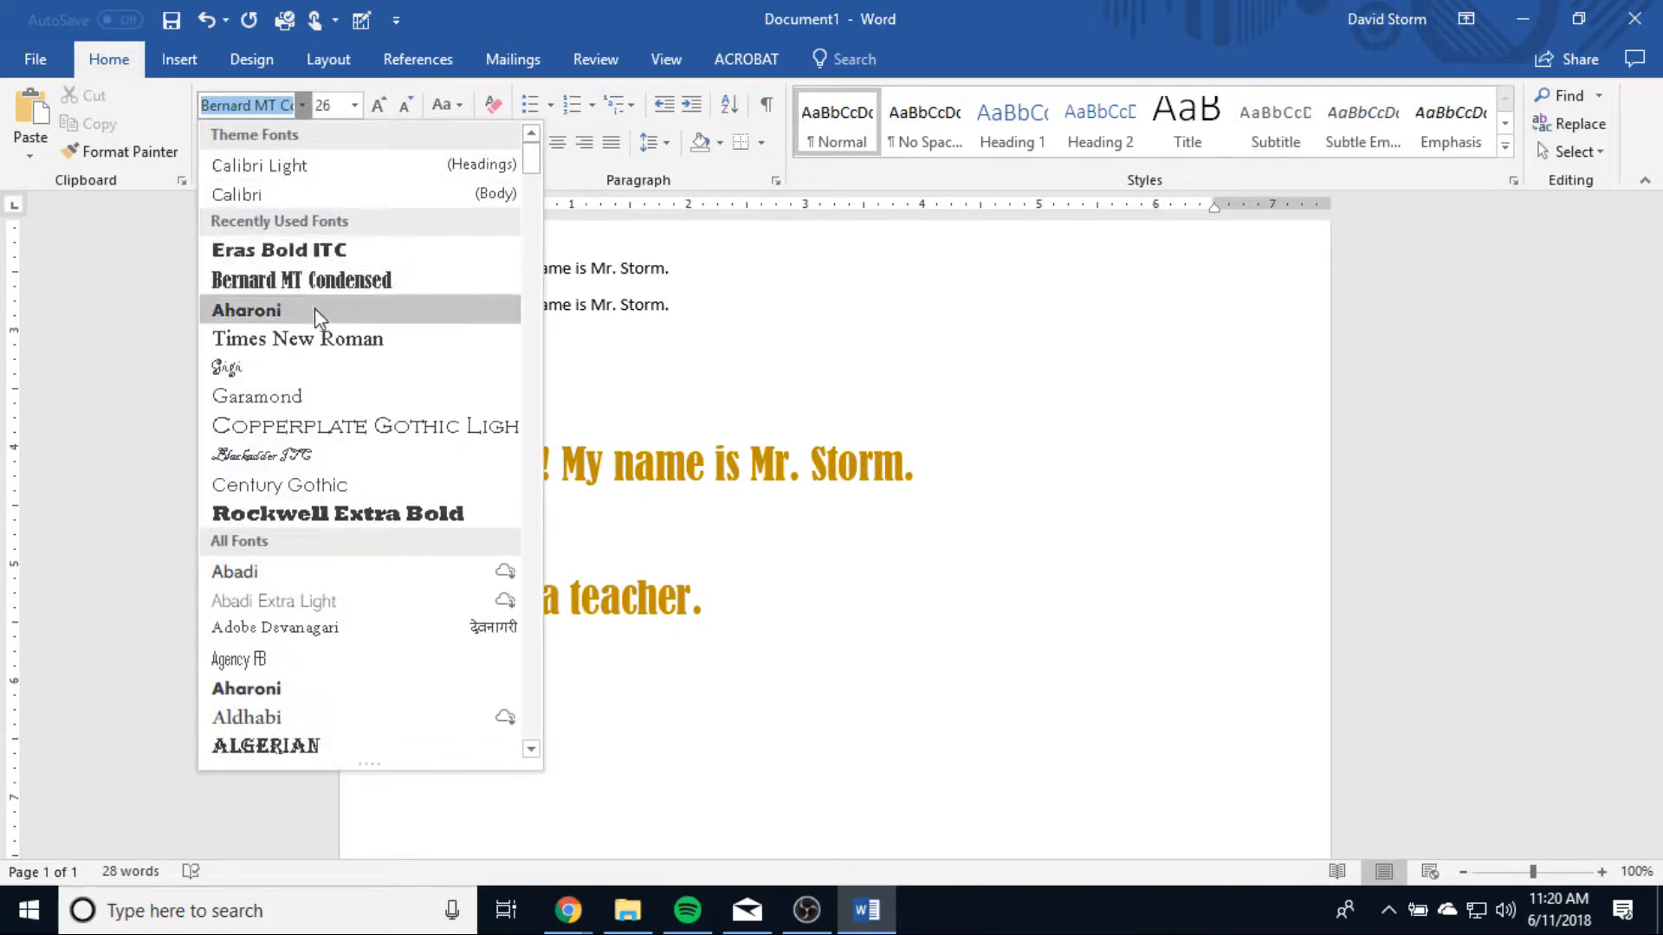
{"action": "scroll", "coordinate": [286, 223], "scroll_direction": "down", "scroll_amount": 1}
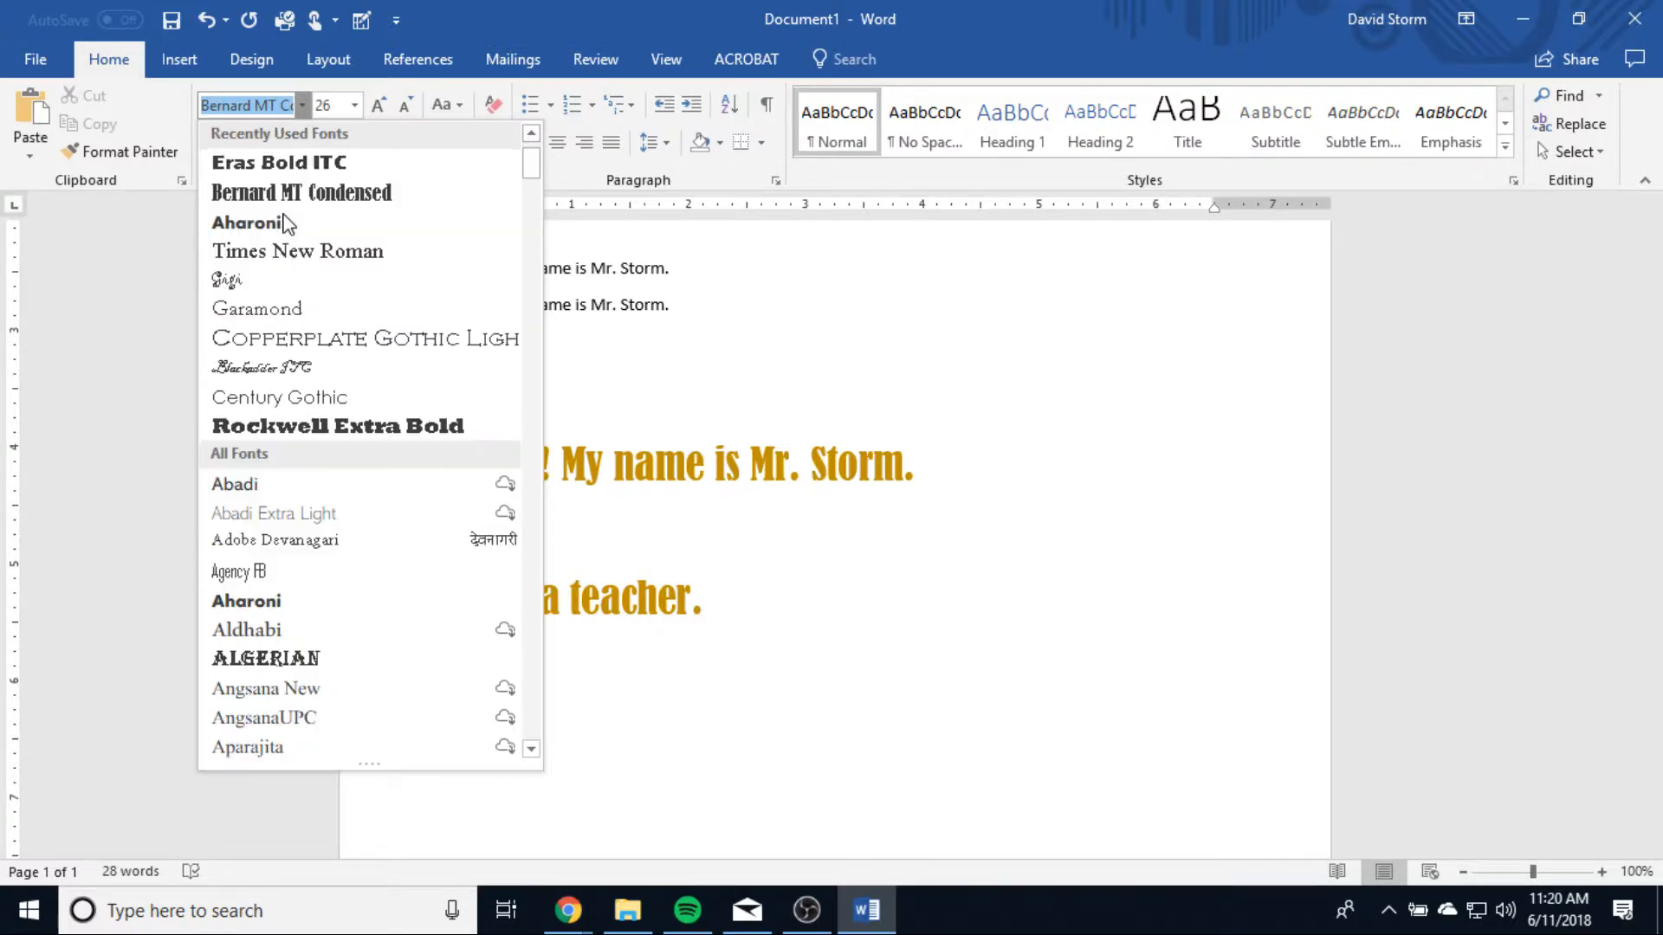
{"action": "scroll", "coordinate": [286, 223], "scroll_direction": "up", "scroll_amount": 1}
{"action": "left_click_drag", "start_coordinate": [531, 170], "coordinate": [532, 433]}
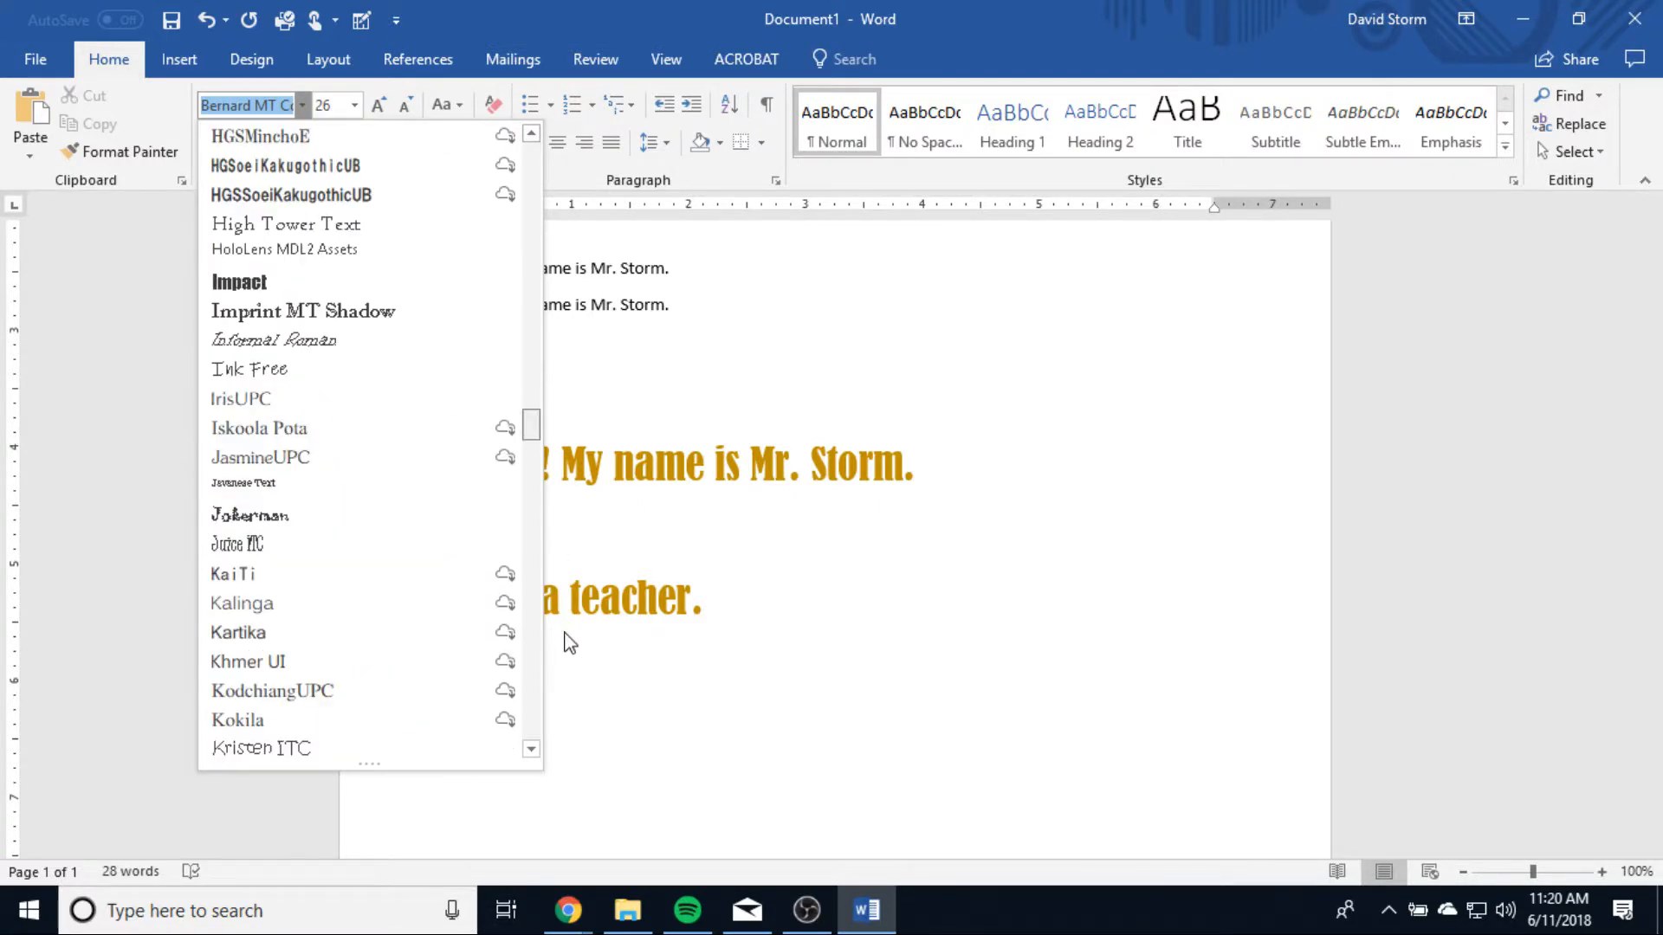
{"action": "left_click_drag", "start_coordinate": [564, 634], "coordinate": [538, 714]}
{"action": "scroll", "coordinate": [341, 395], "scroll_direction": "up", "scroll_amount": 3}
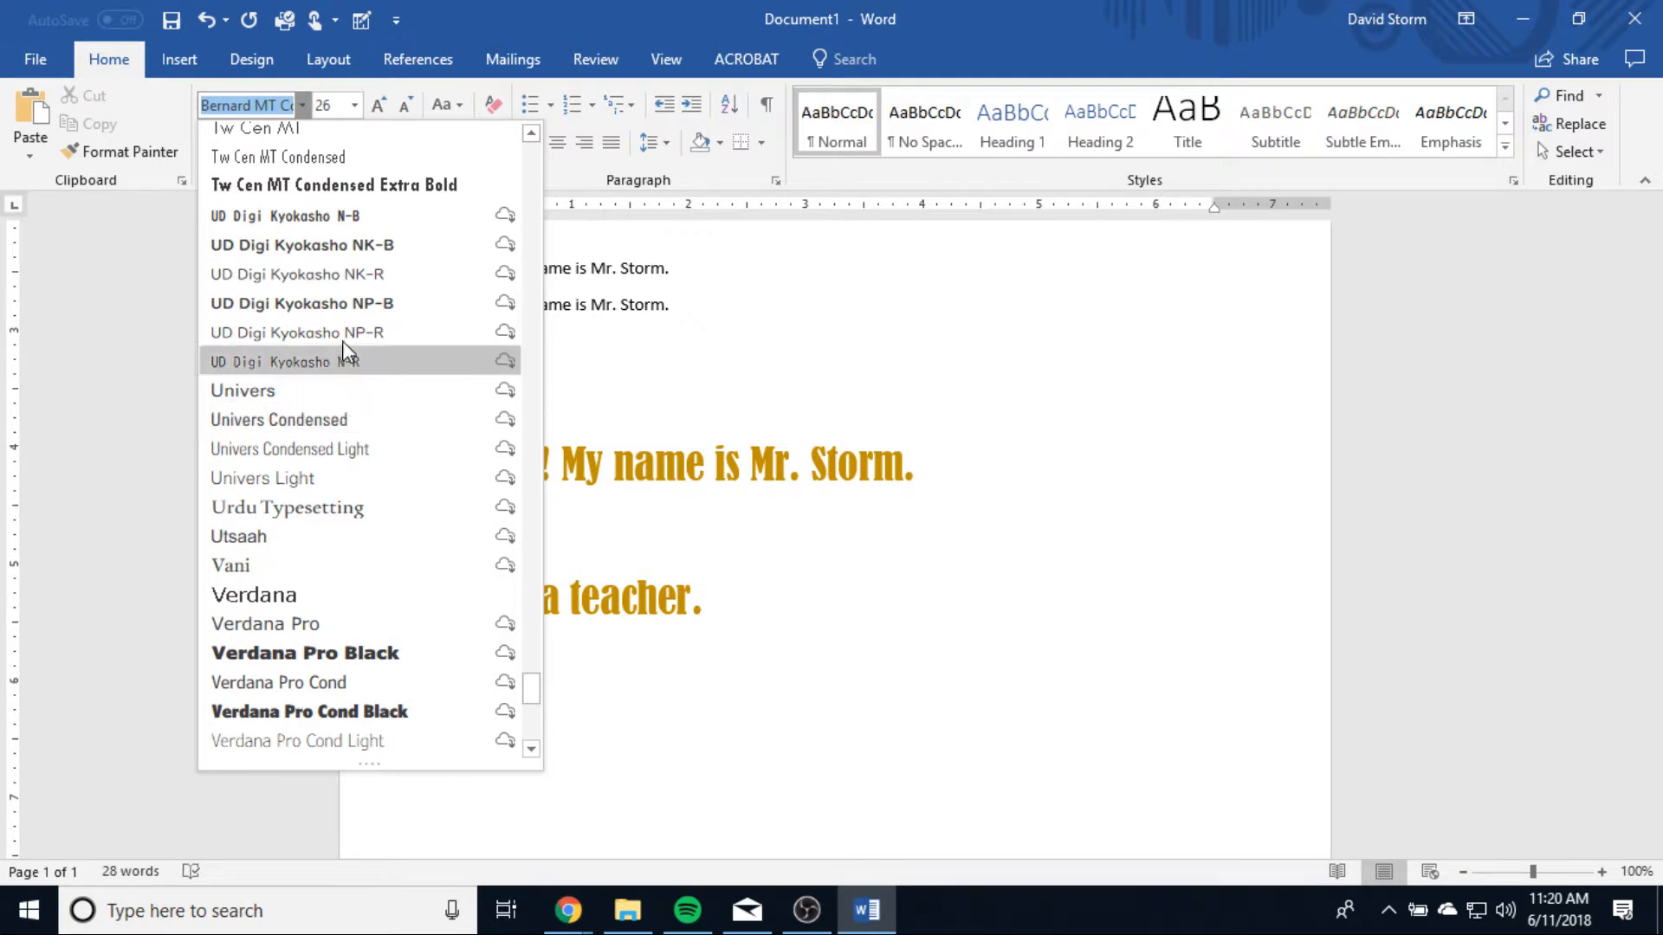
{"action": "scroll", "coordinate": [342, 346], "scroll_direction": "up", "scroll_amount": 3}
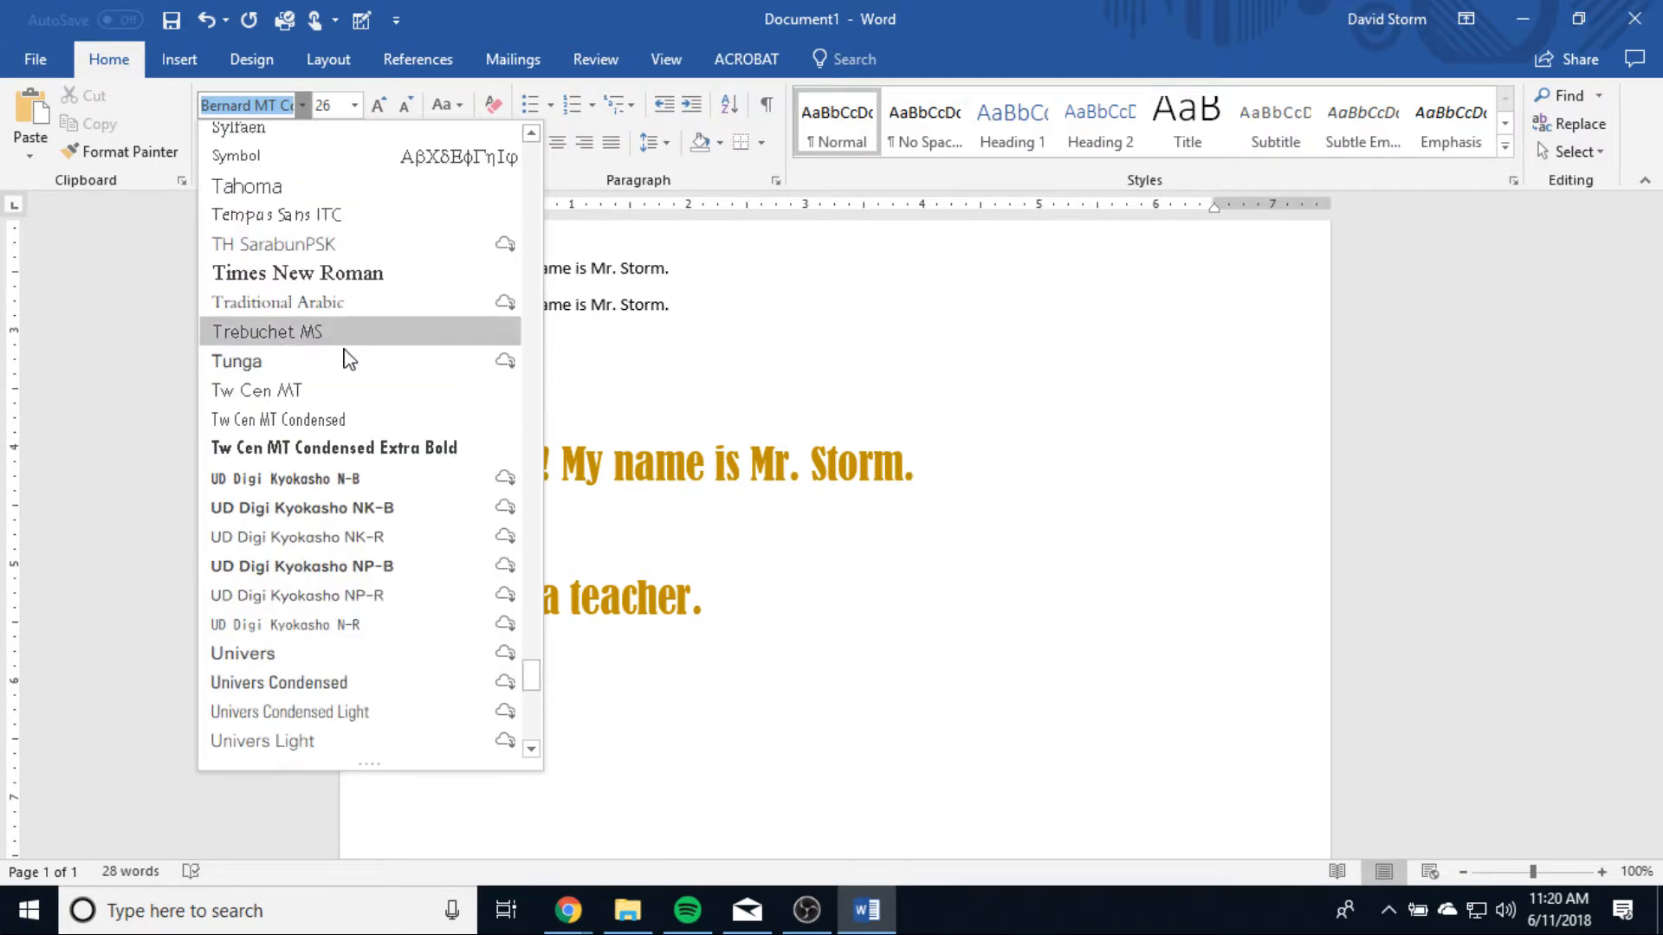
{"action": "left_click", "coordinate": [296, 272]}
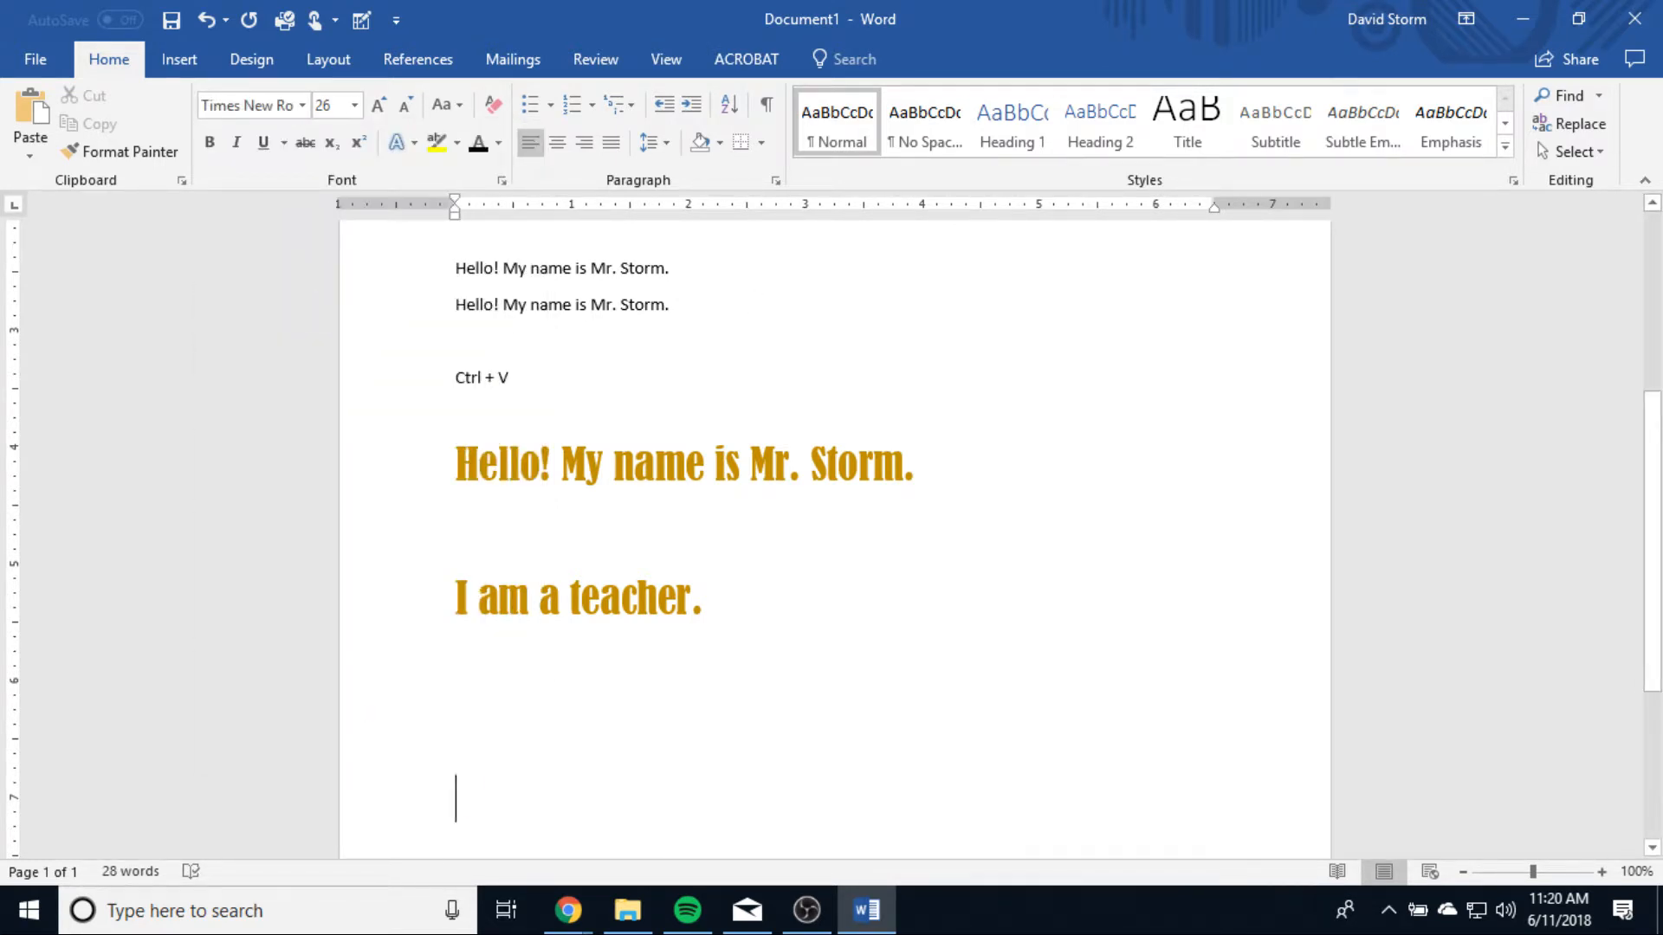
Step: Enter "This is a Serif Font" on the new line and select the word "Serif"
{"action": "type", "text": "This is a Ser"}
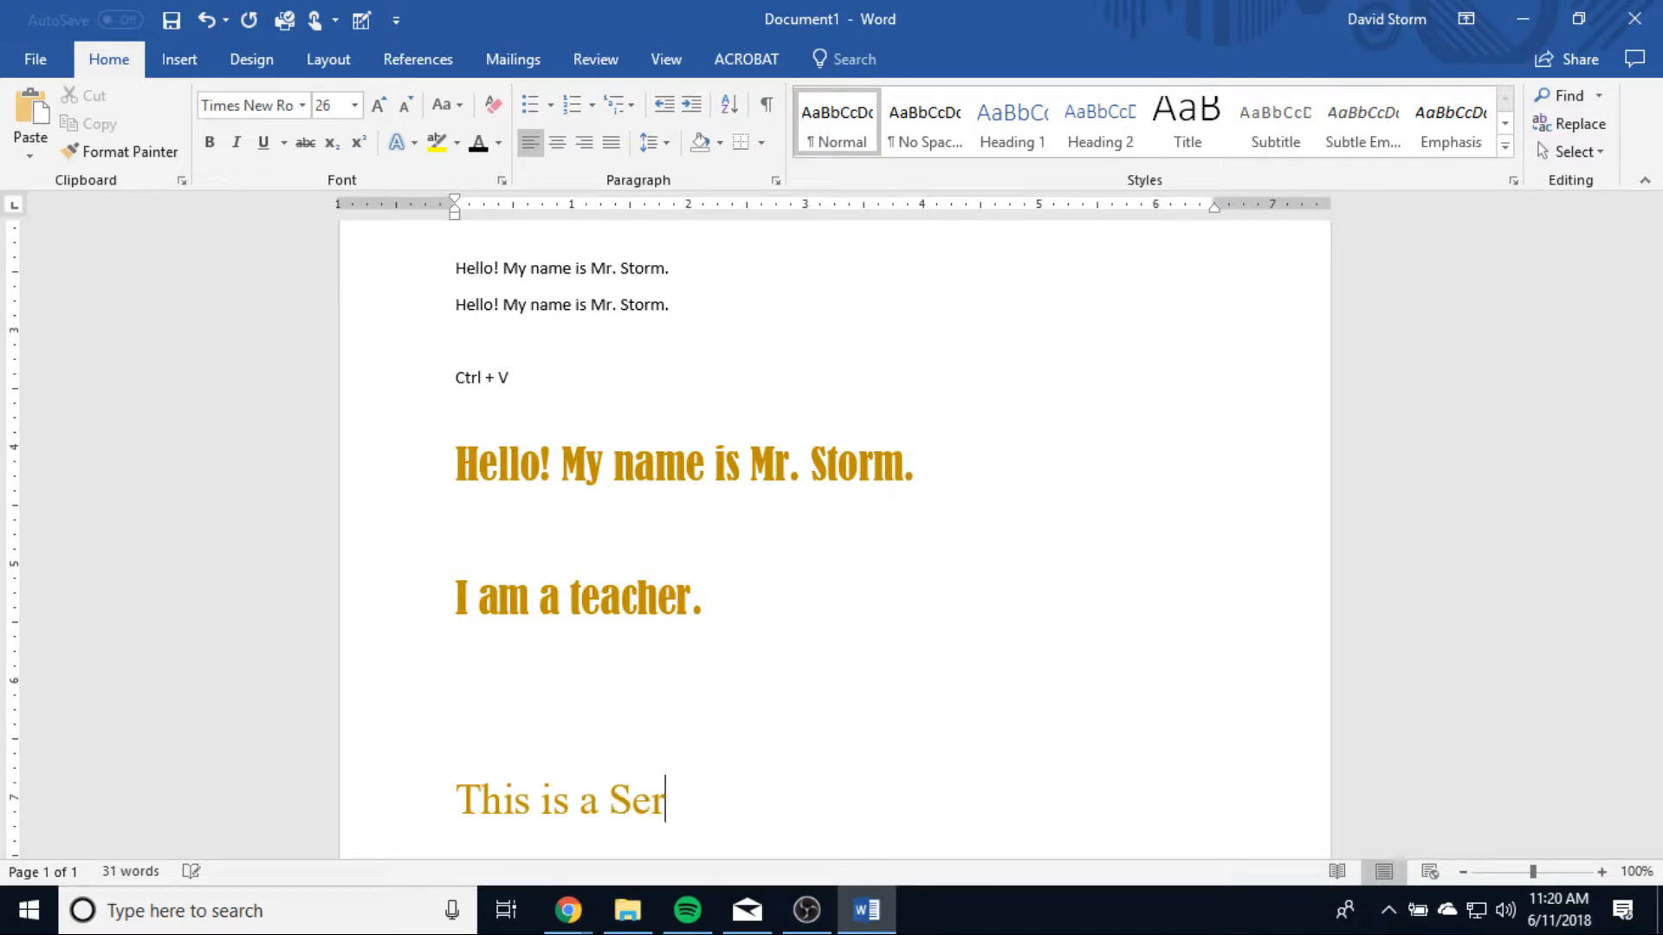
{"action": "type", "text": "if Font"}
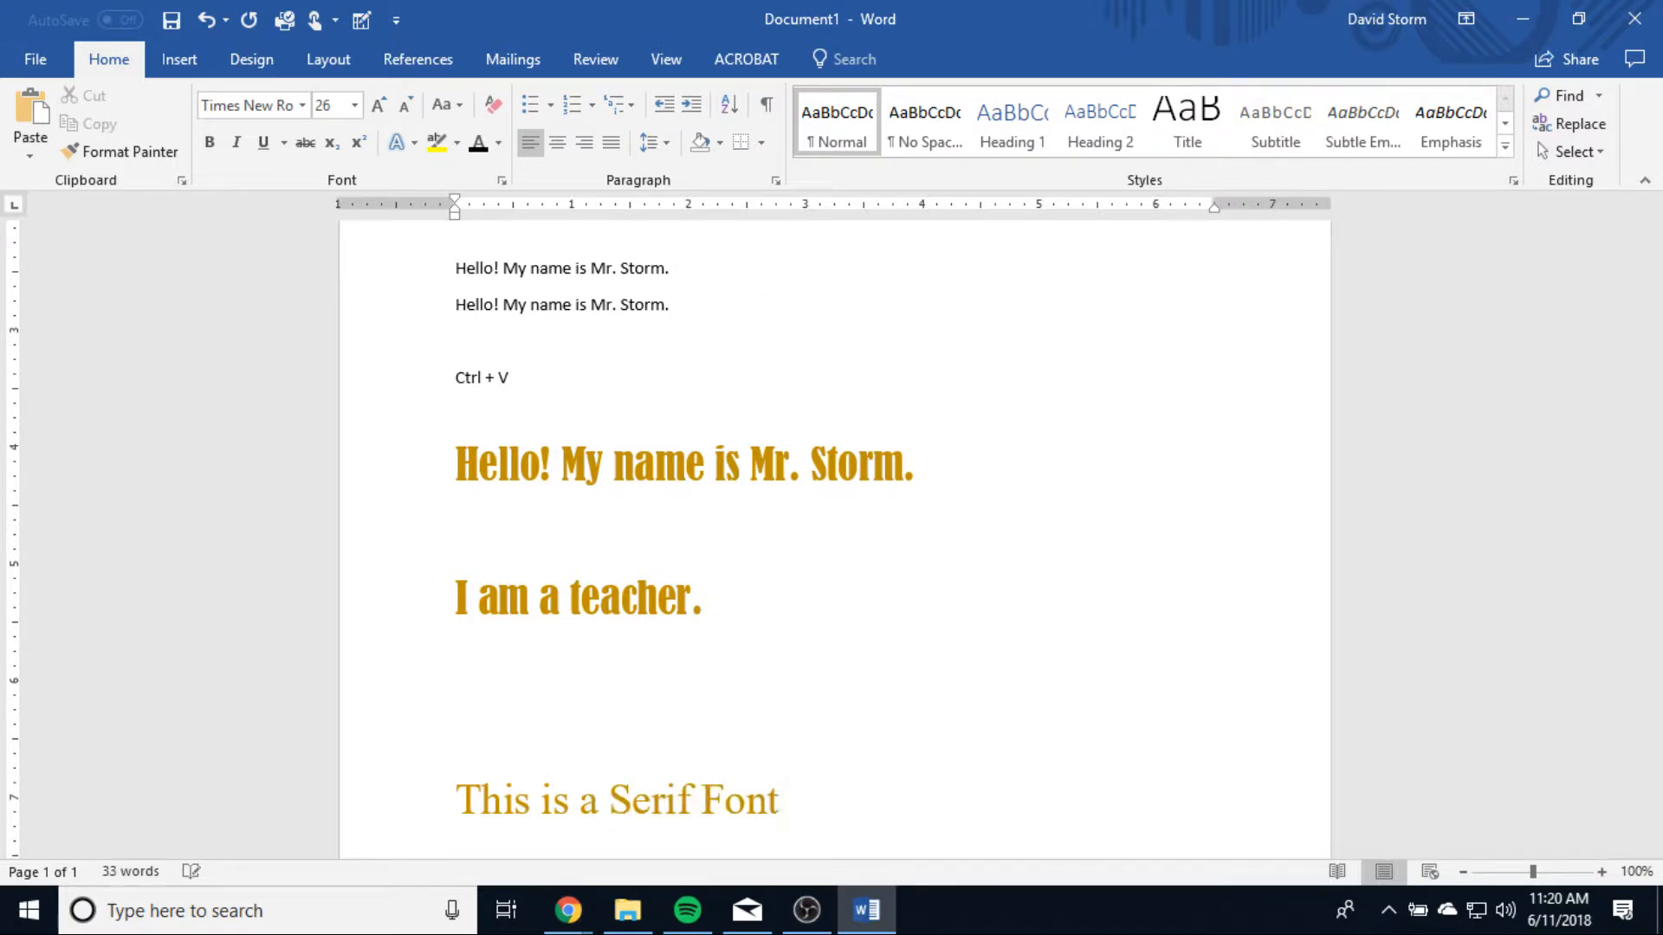
{"action": "scroll", "coordinate": [909, 694], "scroll_direction": "down", "scroll_amount": 3}
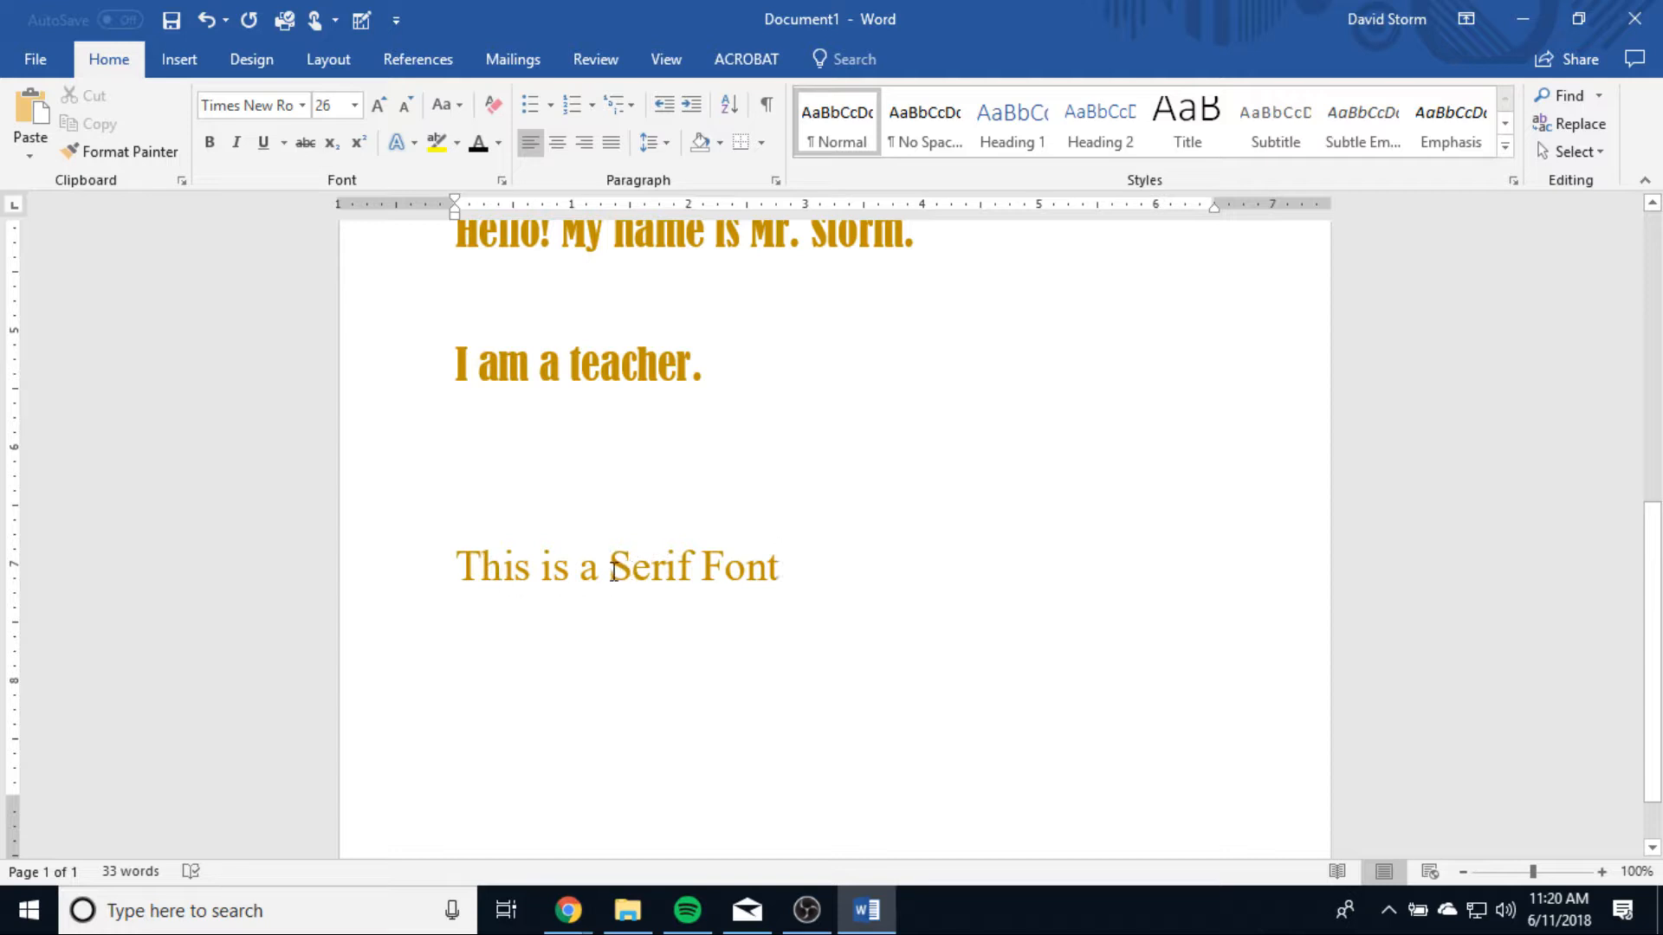
{"action": "left_click_drag", "start_coordinate": [693, 573], "coordinate": [609, 573]}
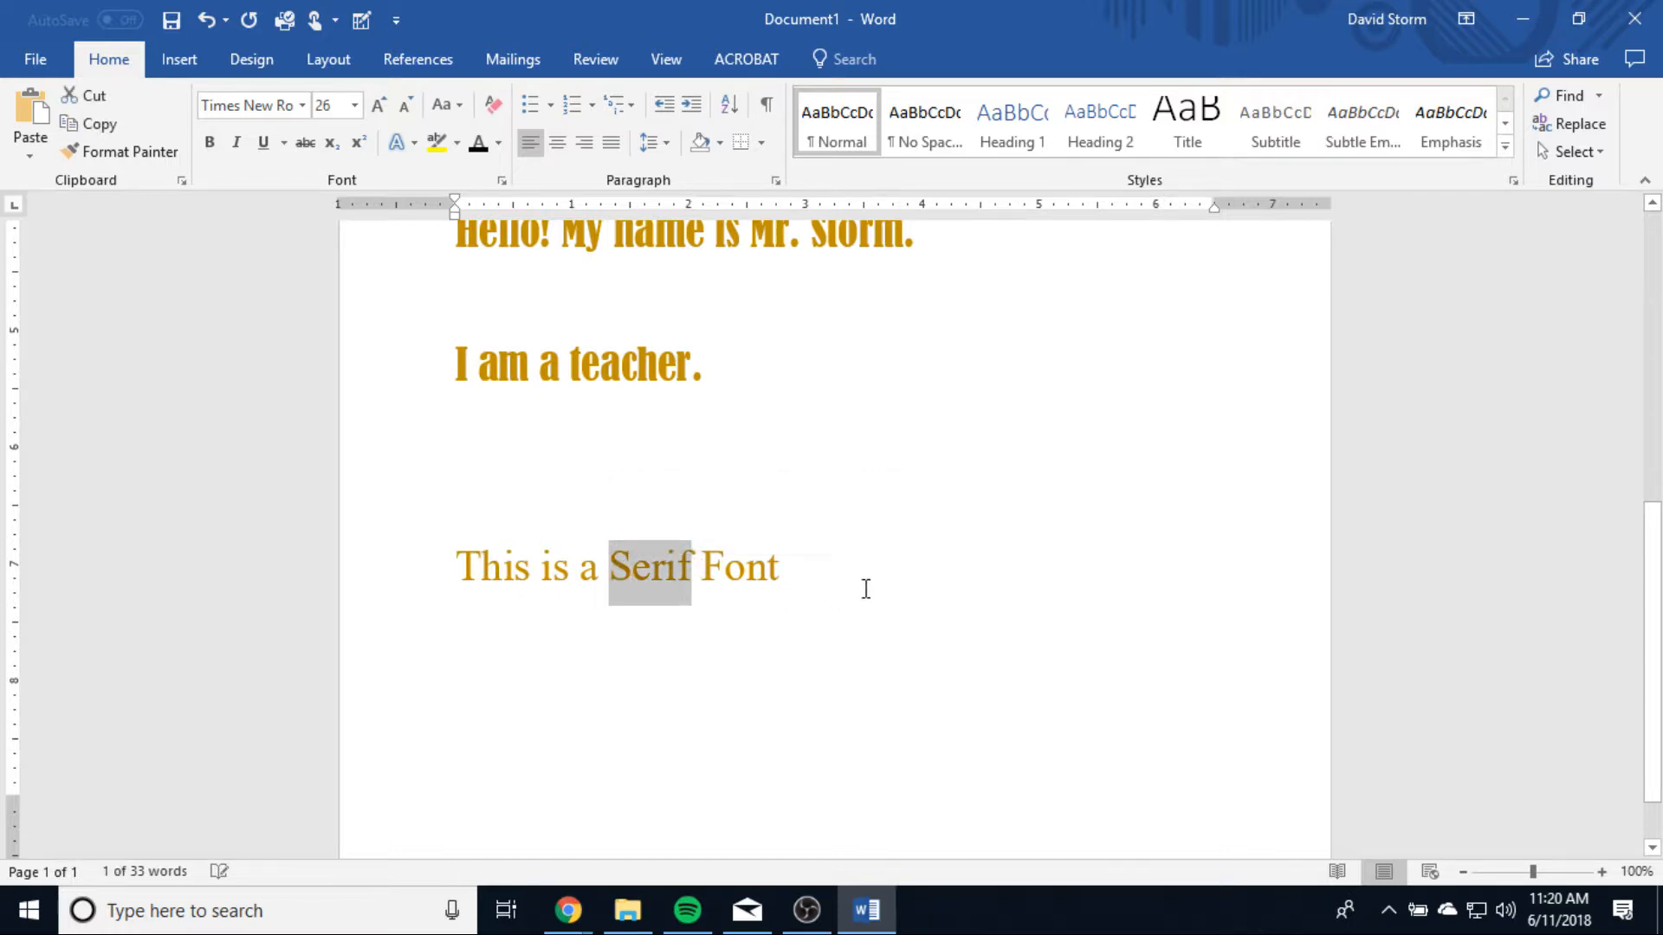
Step: Enter "This is a Sans Serif Font" in Calibri (Body) below the serif line, leaving a blank line between them
{"action": "left_click", "coordinate": [834, 579]}
{"action": "key", "text": "Return"}
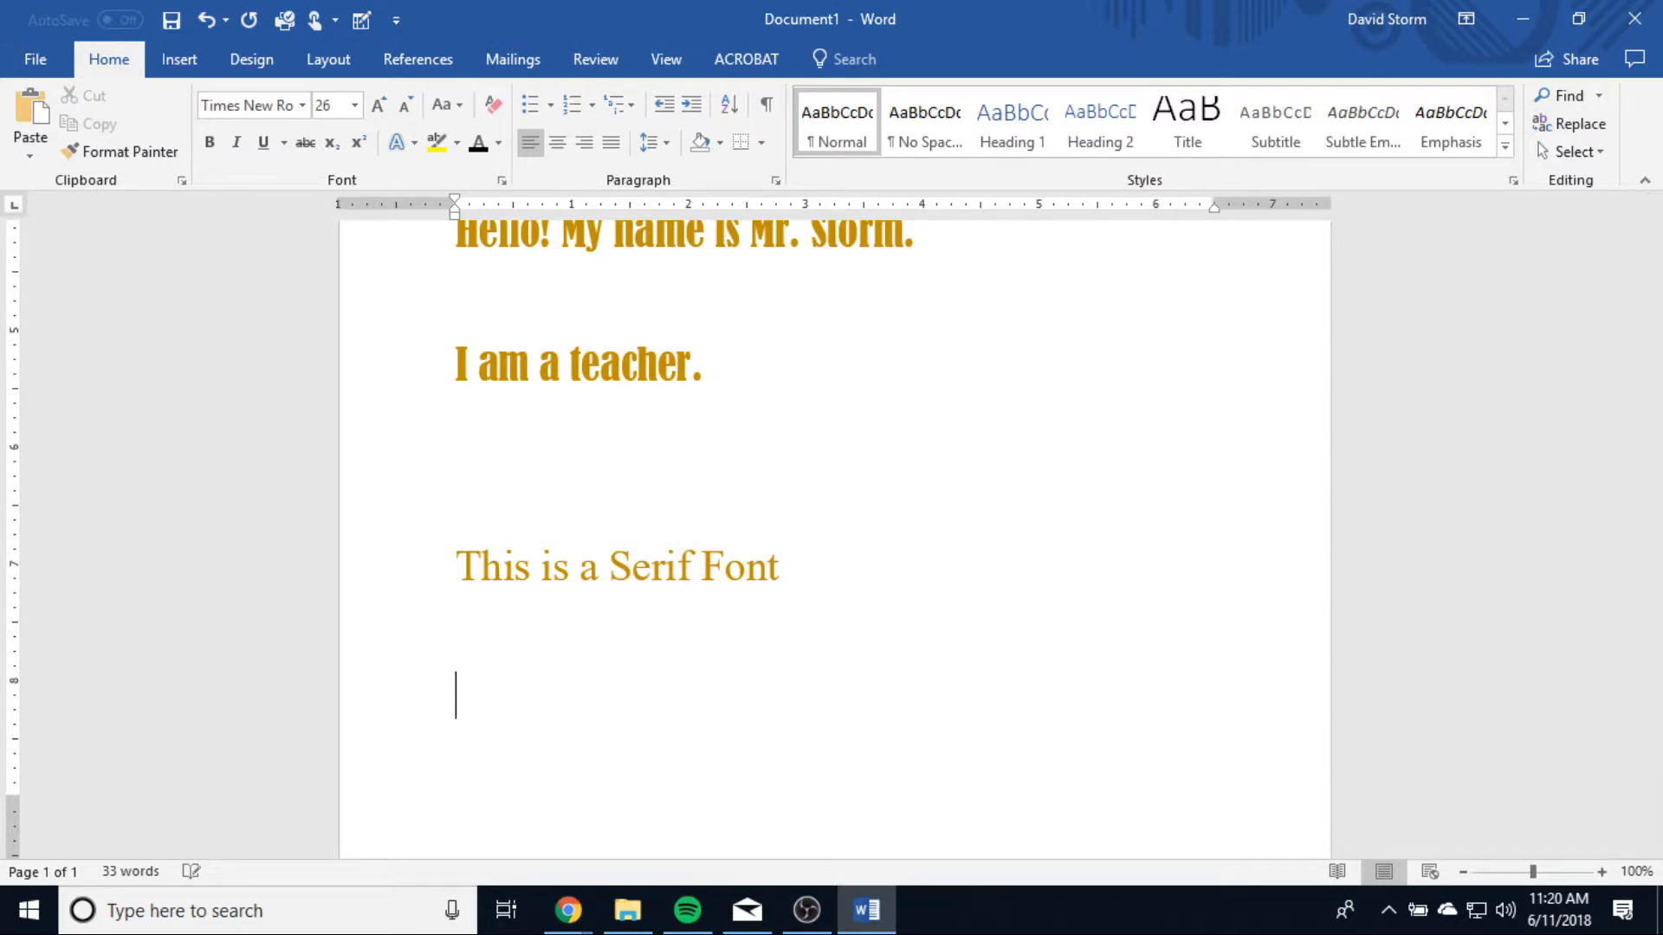
{"action": "left_click", "coordinate": [303, 106]}
{"action": "left_click", "coordinate": [294, 196]}
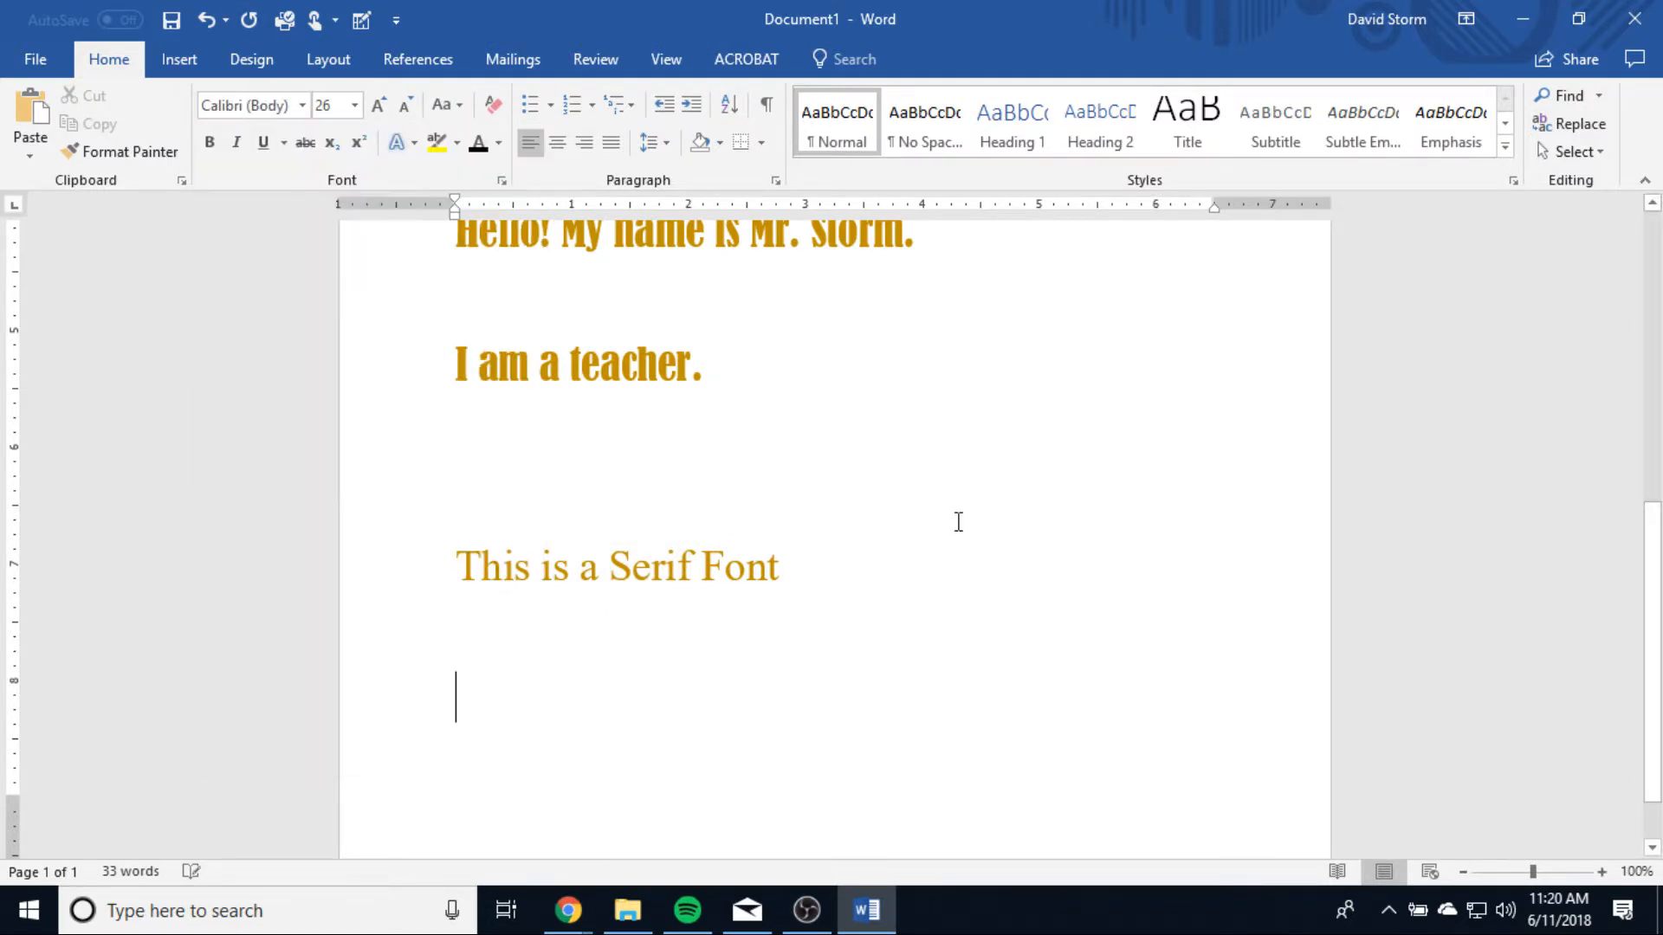
{"action": "type", "text": "This"}
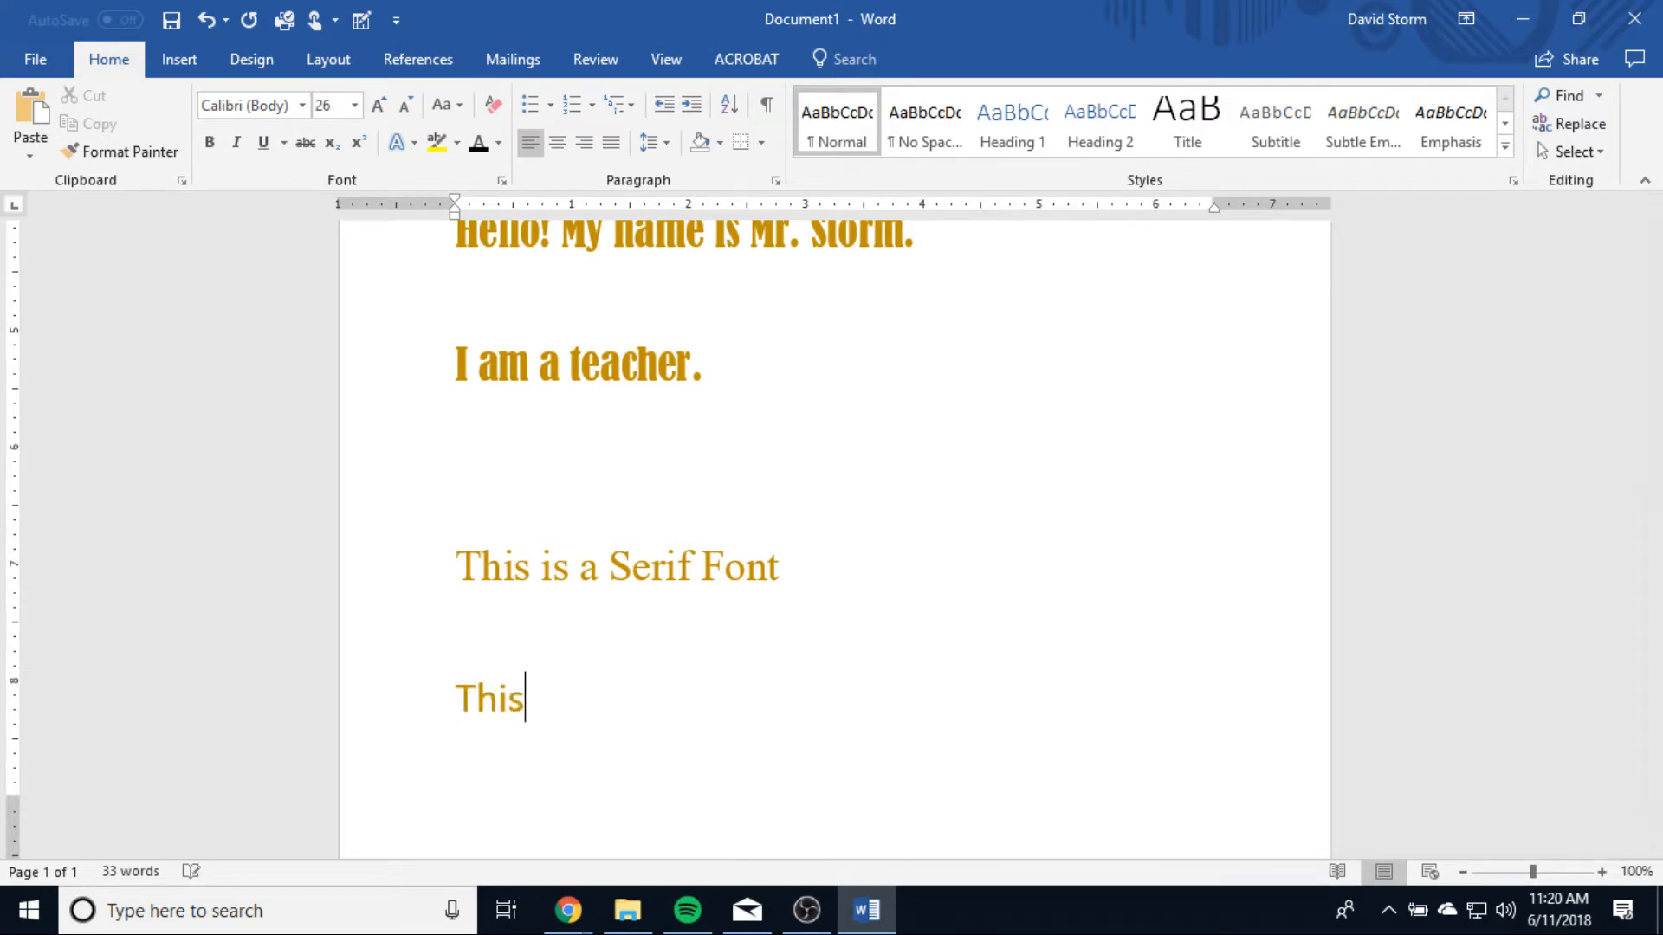
{"action": "type", "text": " is a Sans"}
{"action": "key", "text": "BackSpace"}
{"action": "type", "text": "S"}
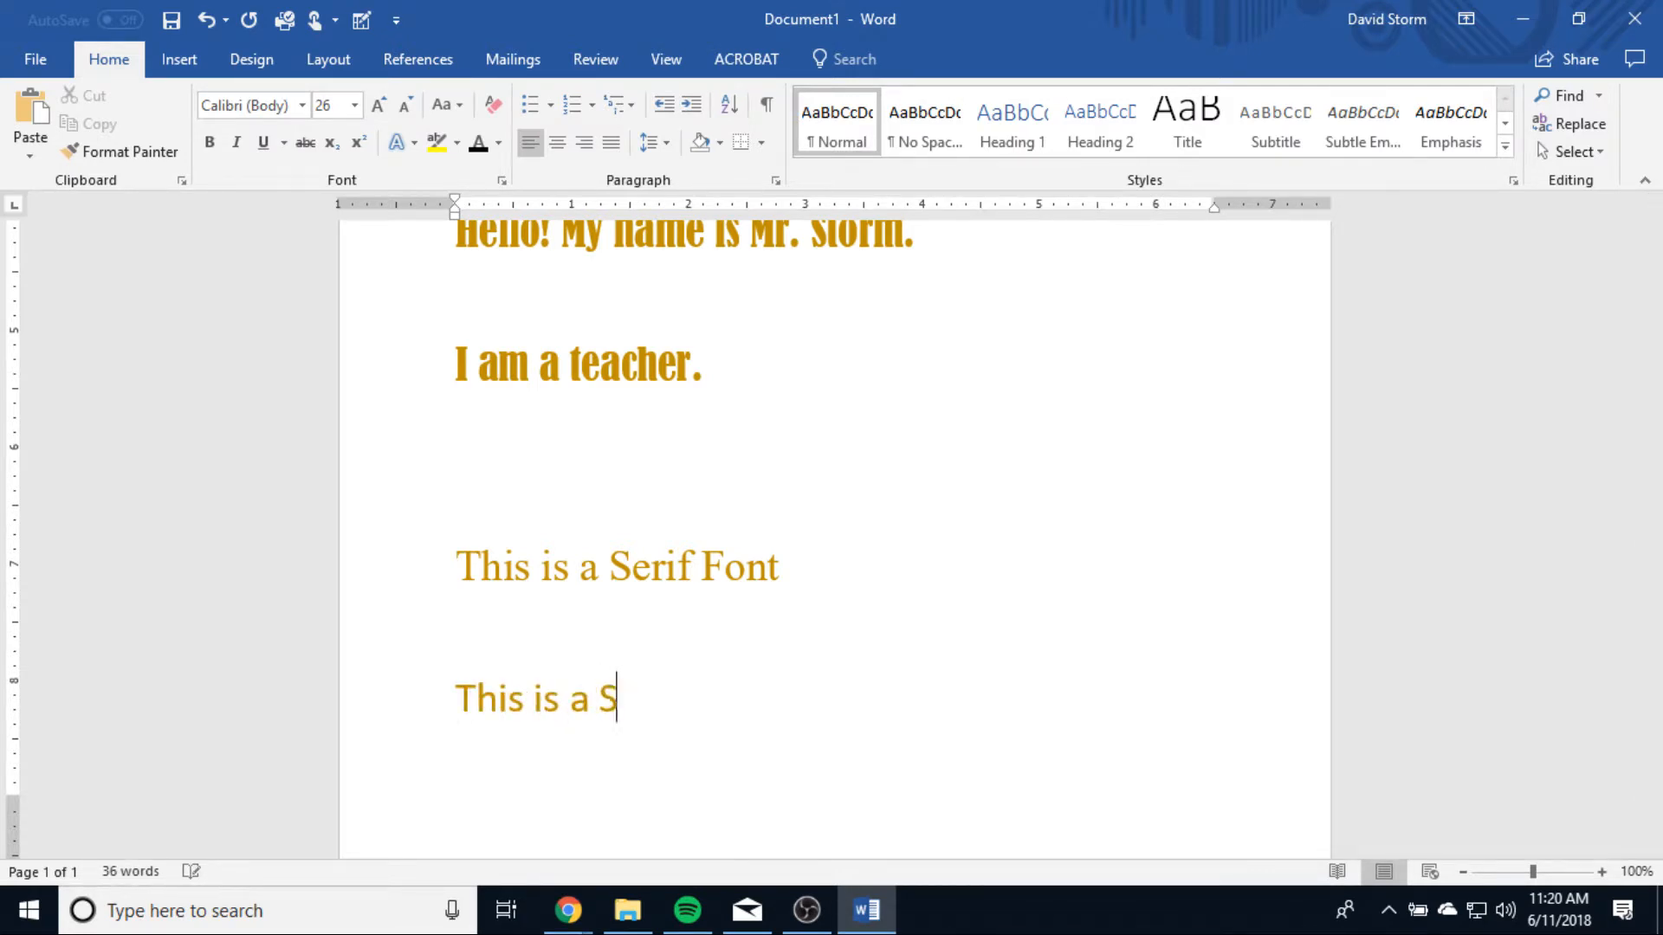
{"action": "type", "text": "ans Serif Font"}
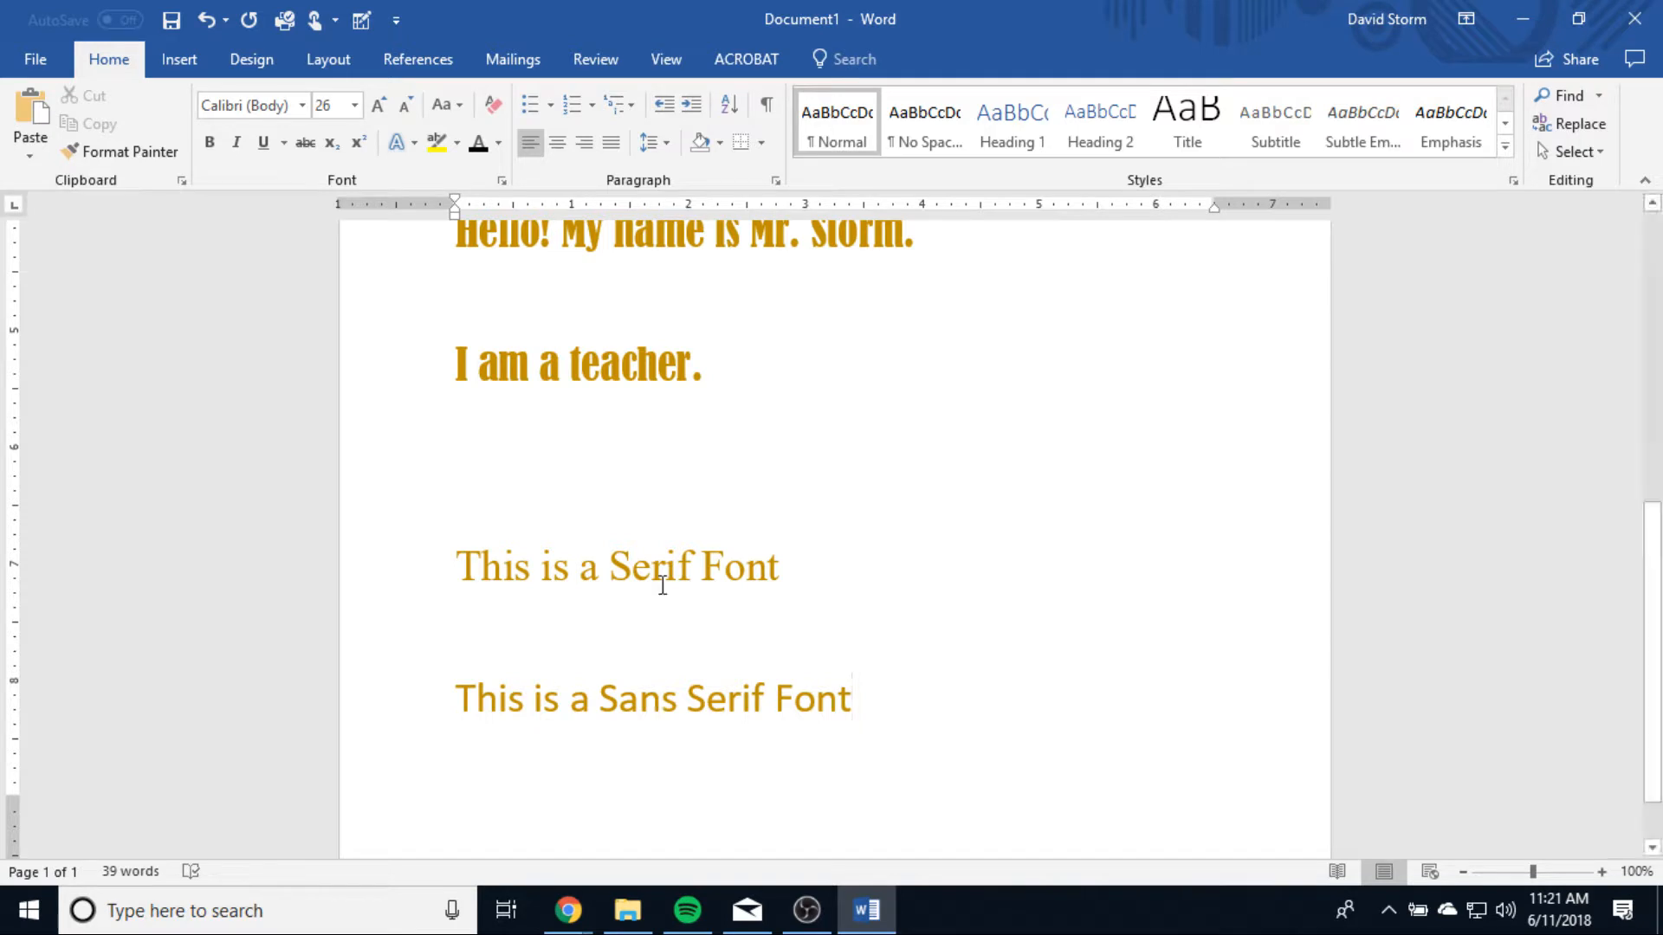
Step: Examine the list of available font sizes and extend the list's height
{"action": "left_click", "coordinate": [302, 102]}
{"action": "left_click", "coordinate": [303, 101]}
{"action": "left_click", "coordinate": [354, 105]}
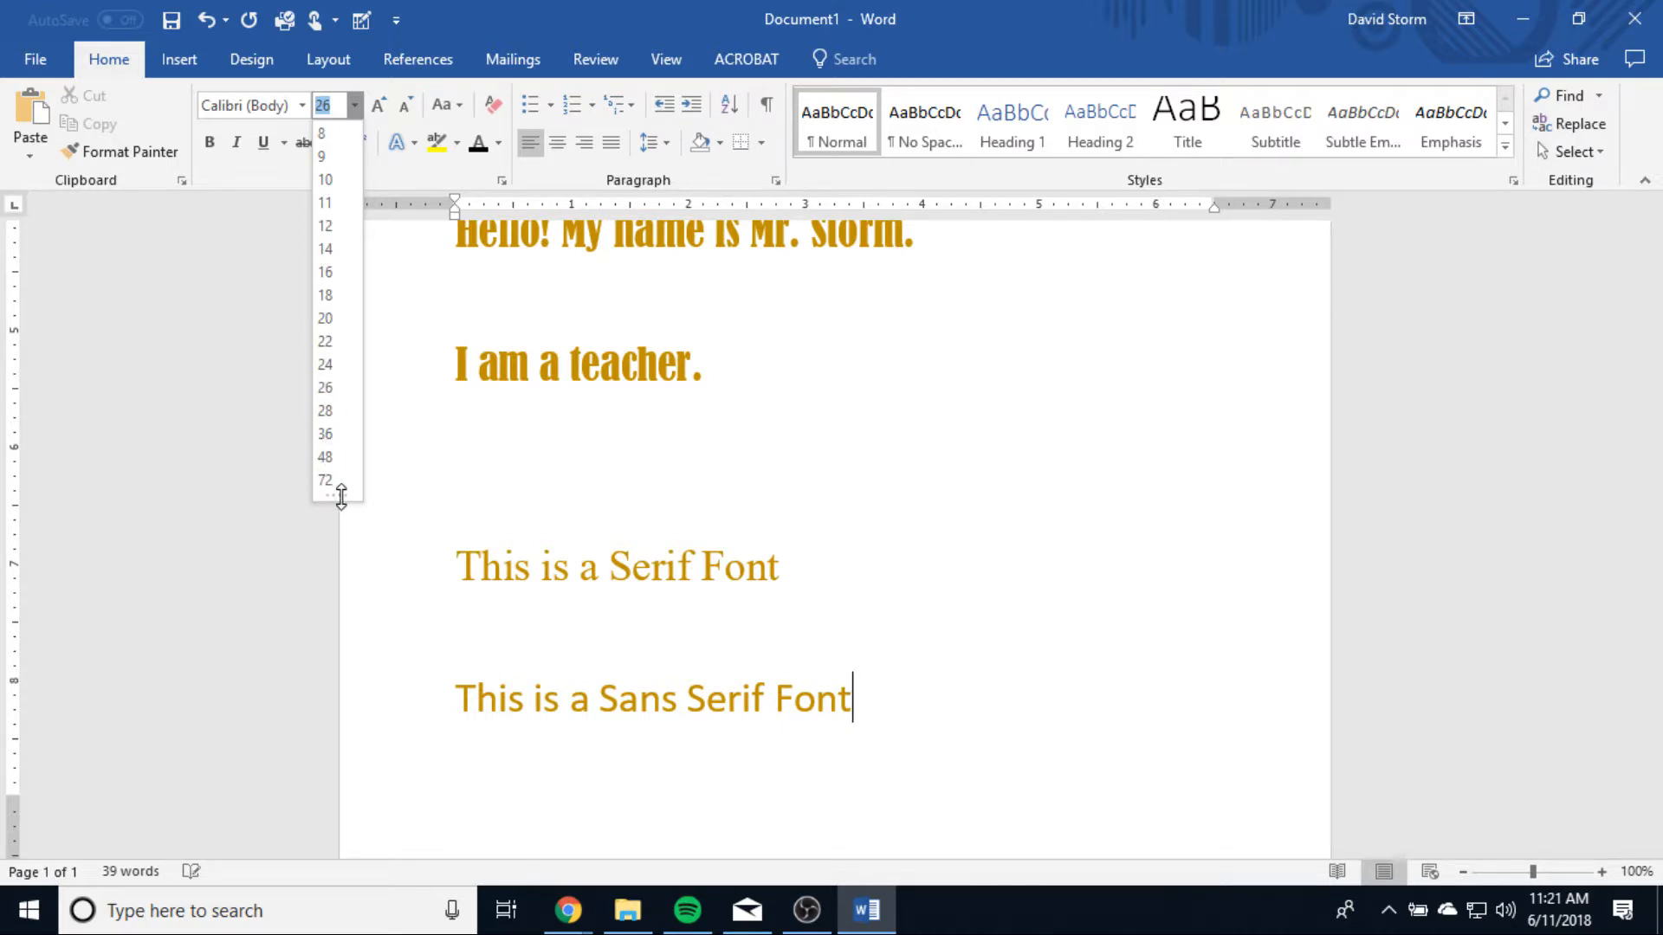
{"action": "left_click_drag", "start_coordinate": [336, 497], "coordinate": [325, 697]}
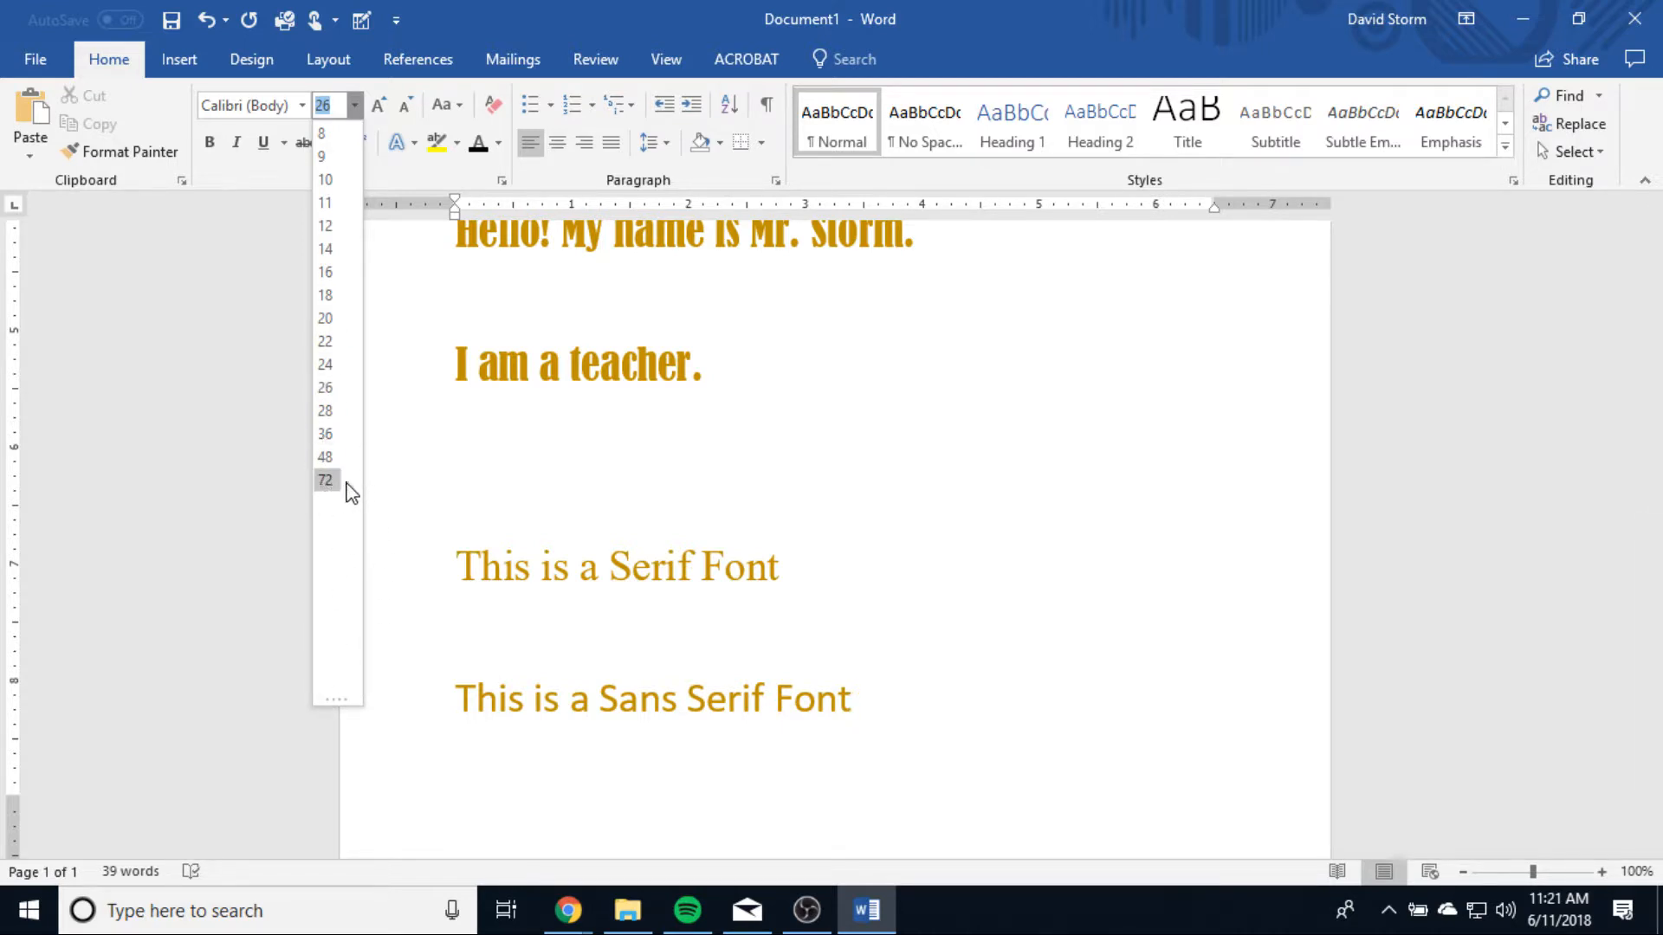
{"action": "left_click", "coordinate": [814, 663]}
Step: Set the font size of the line "This is a Sans Serif Font" to 72
{"action": "left_click", "coordinate": [369, 724]}
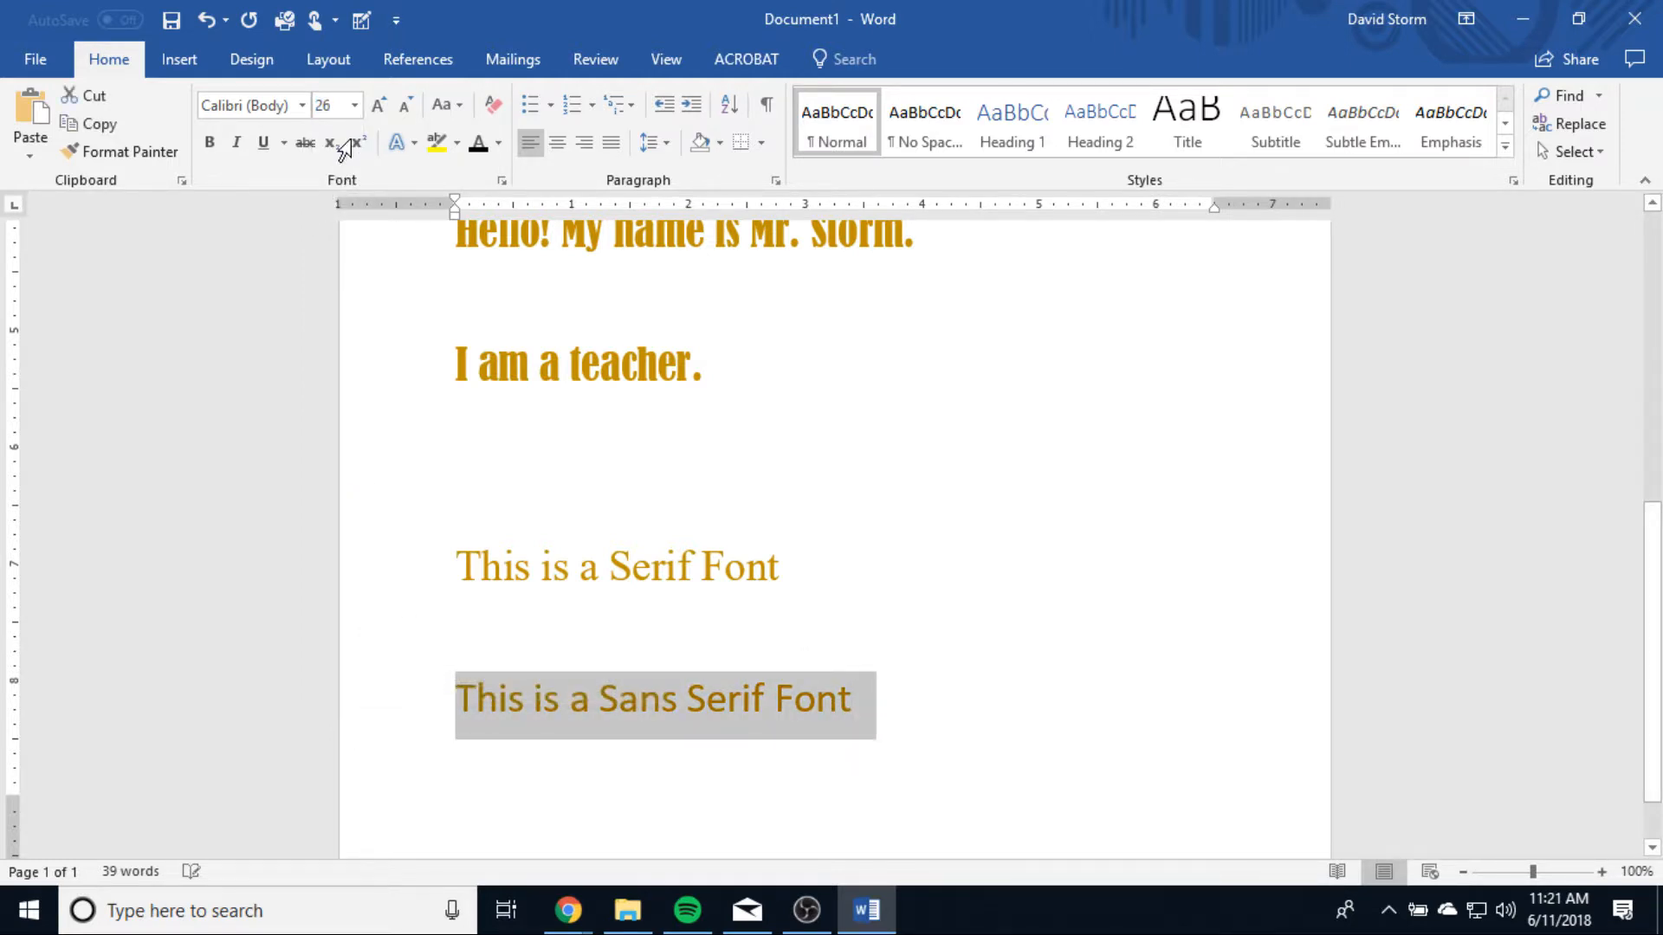
{"action": "left_click", "coordinate": [356, 107]}
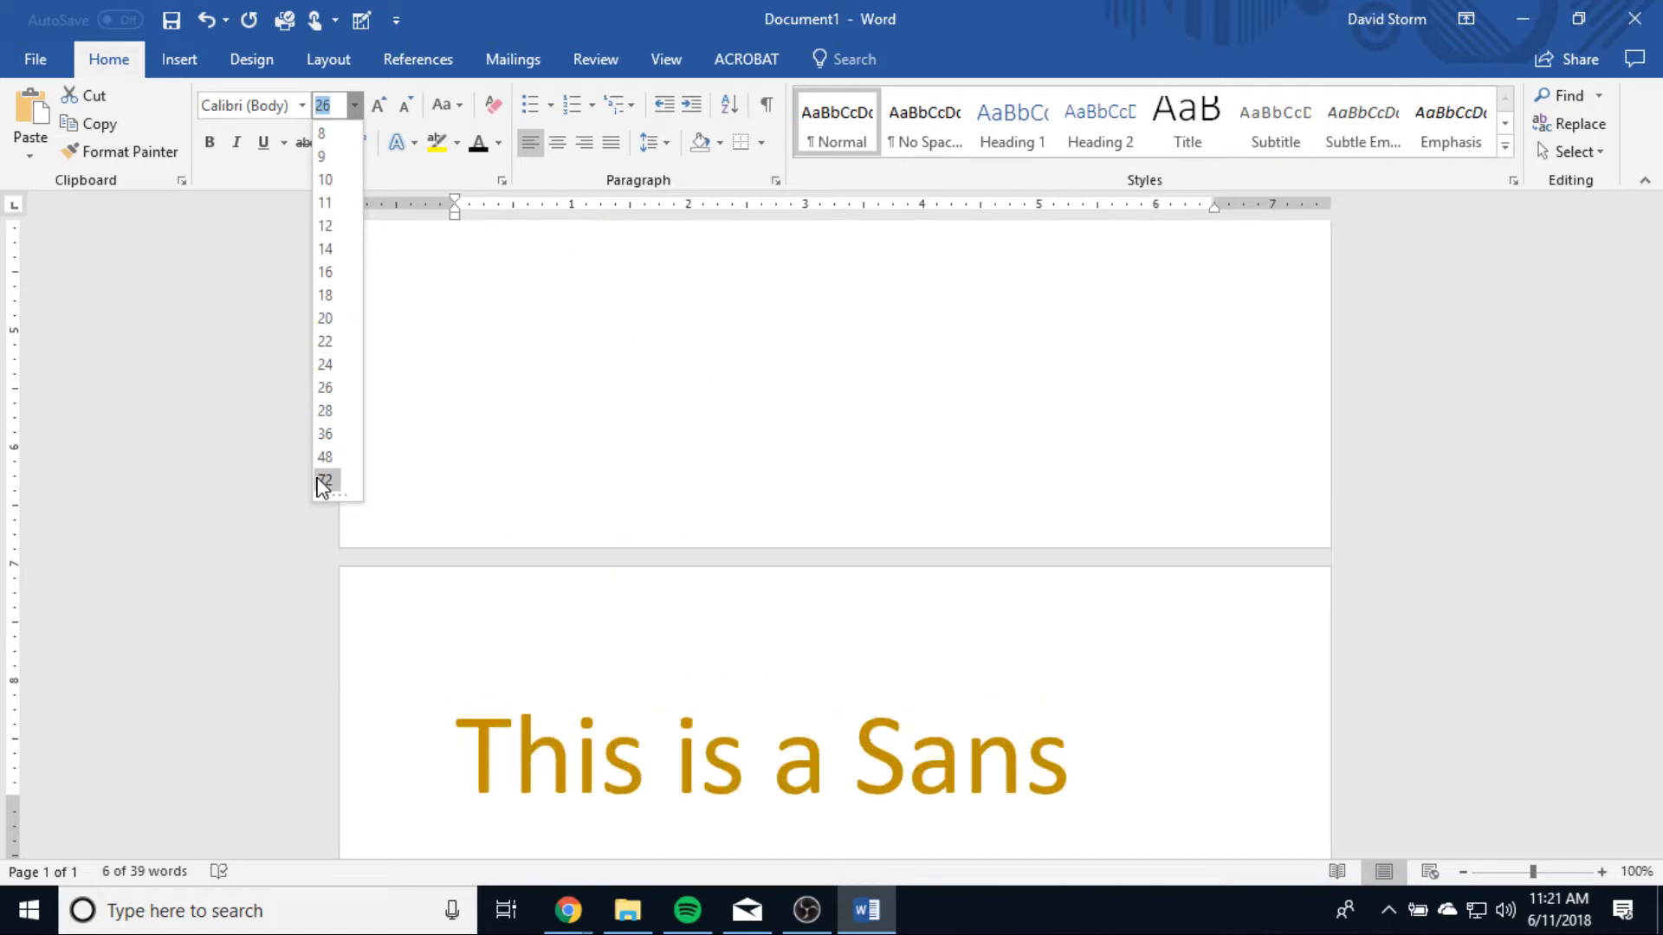
{"action": "left_click", "coordinate": [324, 471]}
{"action": "scroll", "coordinate": [989, 589], "scroll_direction": "down", "scroll_amount": 3}
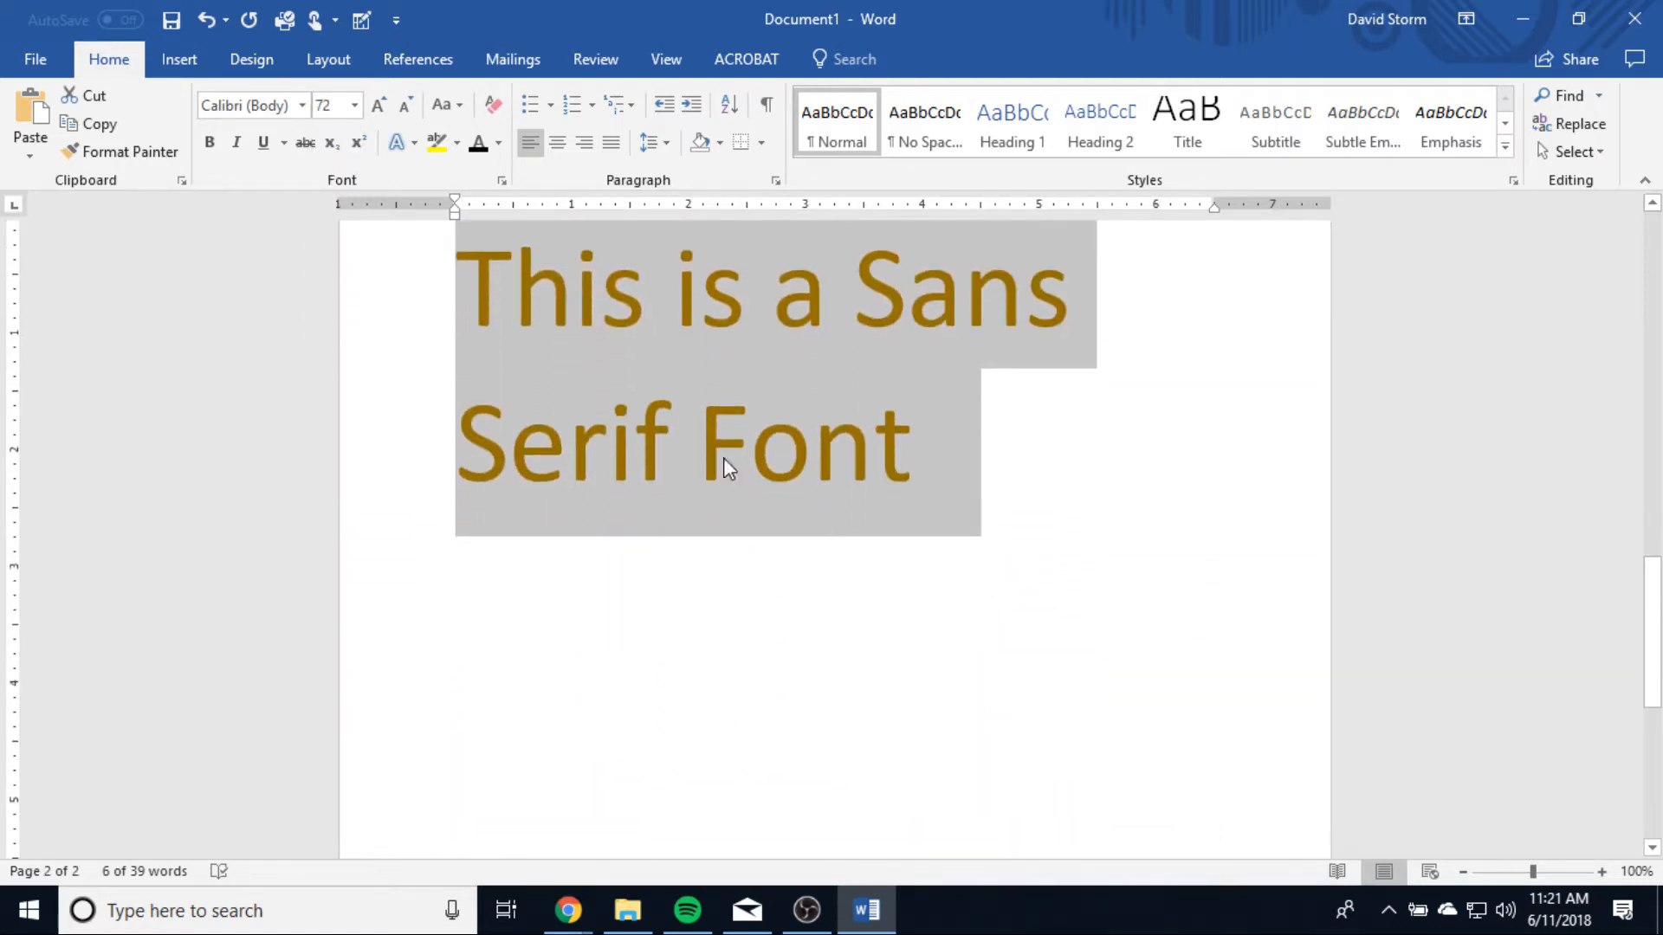
Step: Enter a custom font size of 150 for the selected sans serif line and look over the enlarged text
{"action": "left_click", "coordinate": [335, 108]}
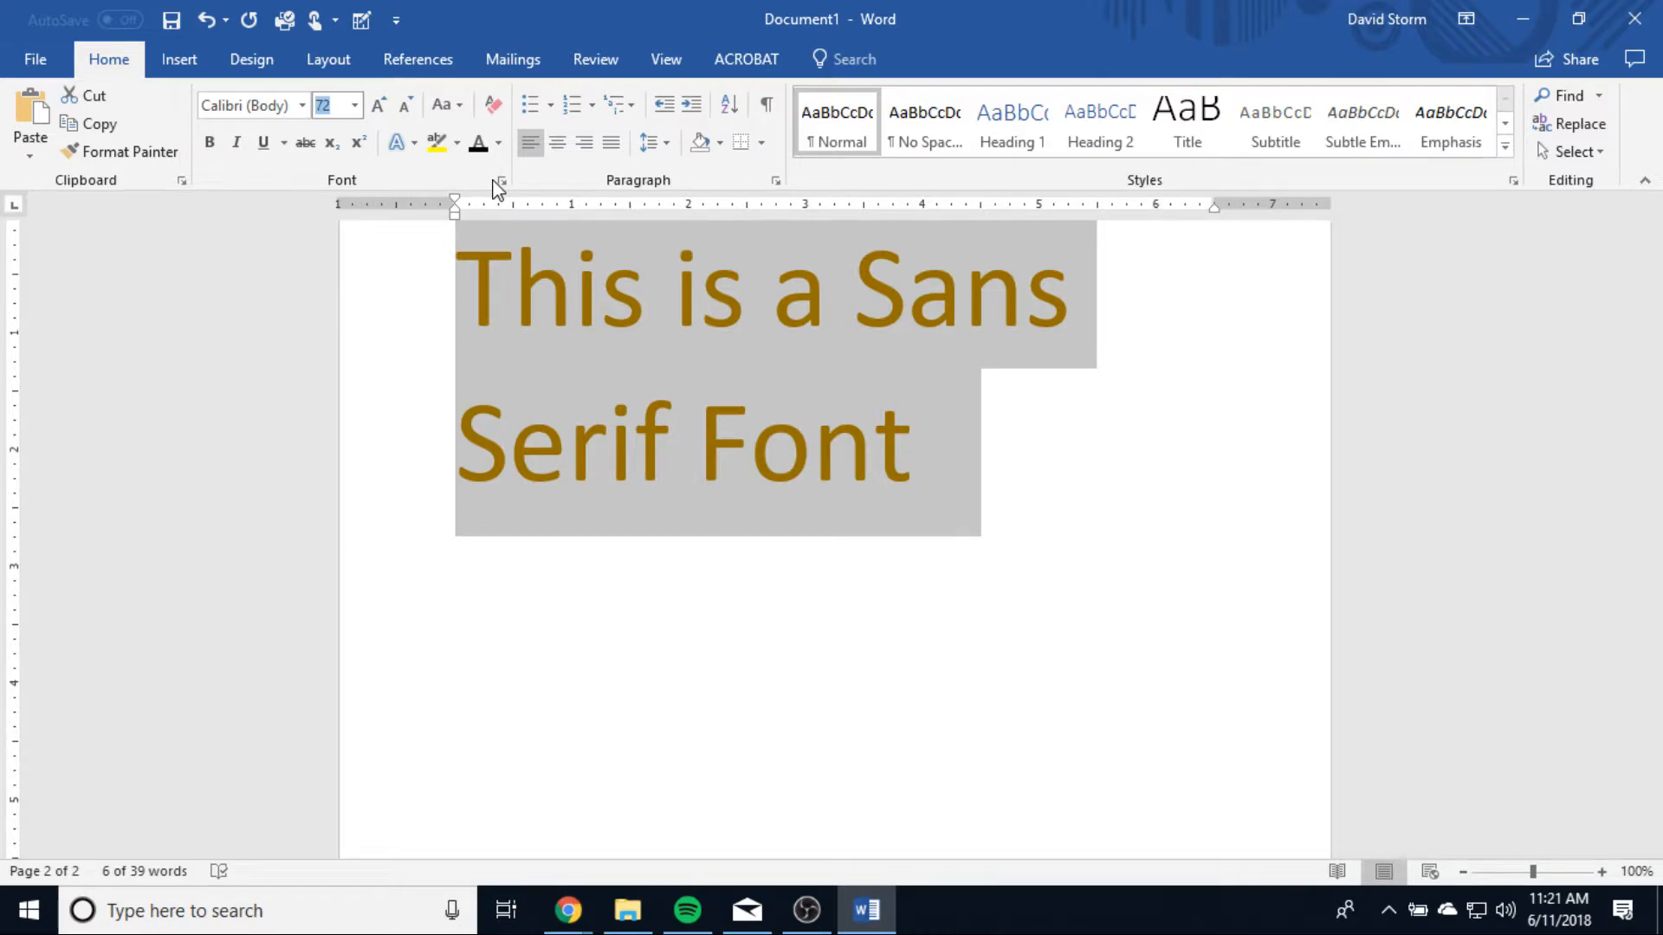
{"action": "type", "text": "150"}
{"action": "key", "text": "Return"}
{"action": "scroll", "coordinate": [1000, 586], "scroll_direction": "down", "scroll_amount": 5}
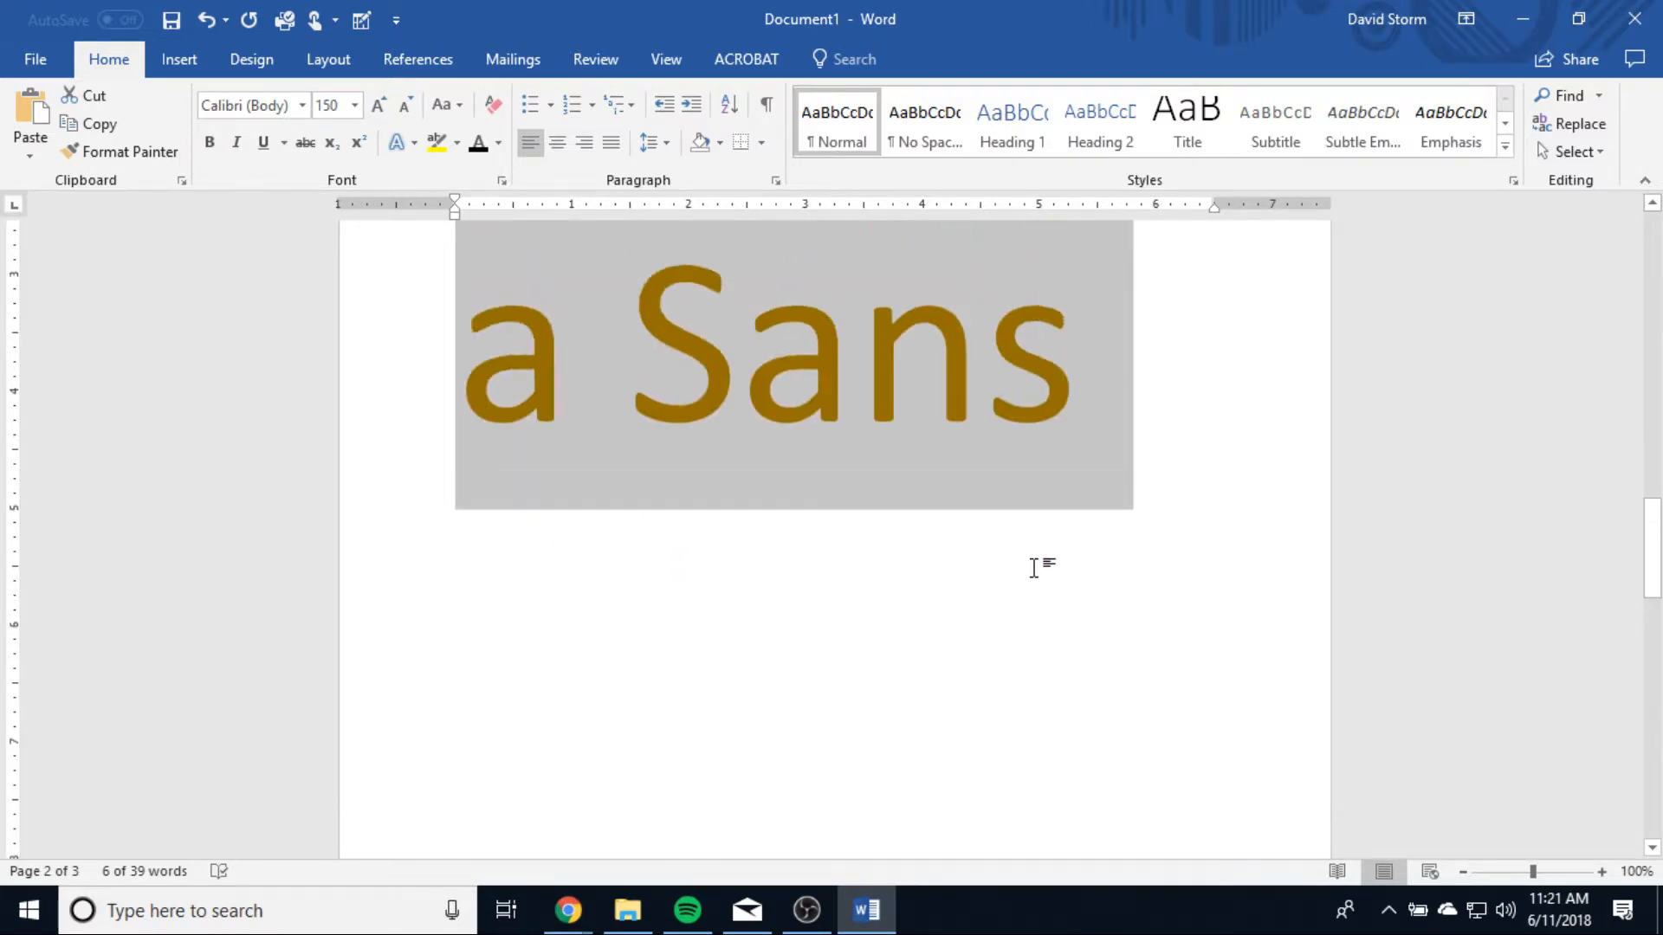
{"action": "scroll", "coordinate": [1036, 564], "scroll_direction": "up", "scroll_amount": 10}
{"action": "scroll", "coordinate": [1036, 569], "scroll_direction": "down", "scroll_amount": 3}
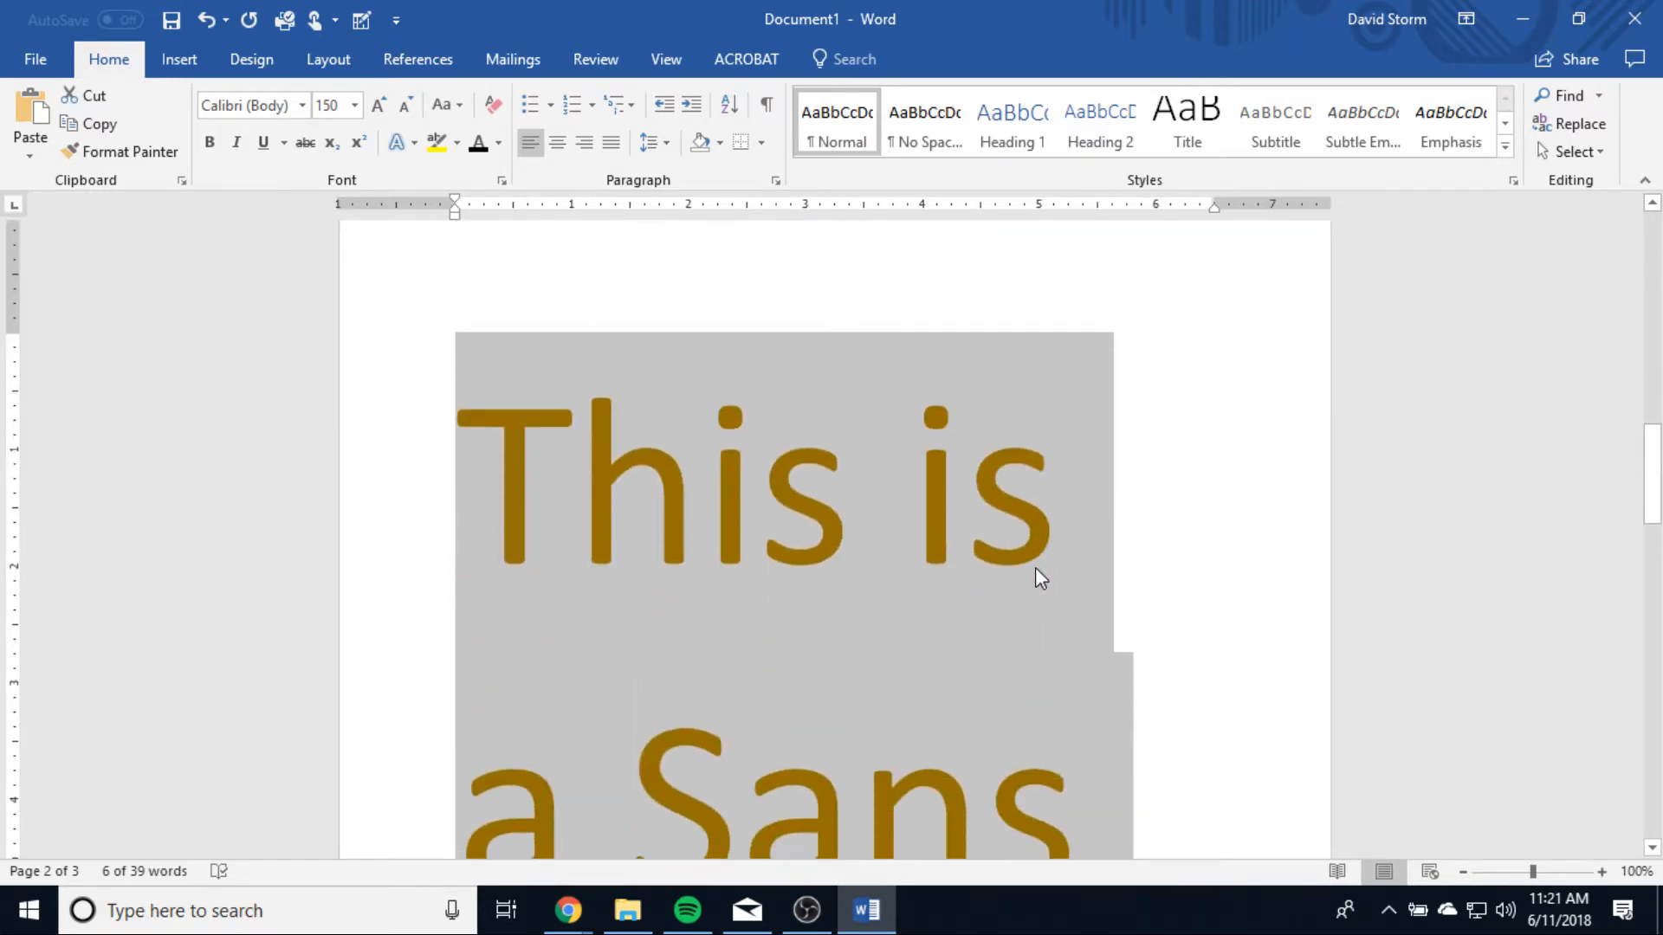
Step: Delete the selected sans serif line and set the font size to 12 for the empty line
{"action": "key", "text": "Delete"}
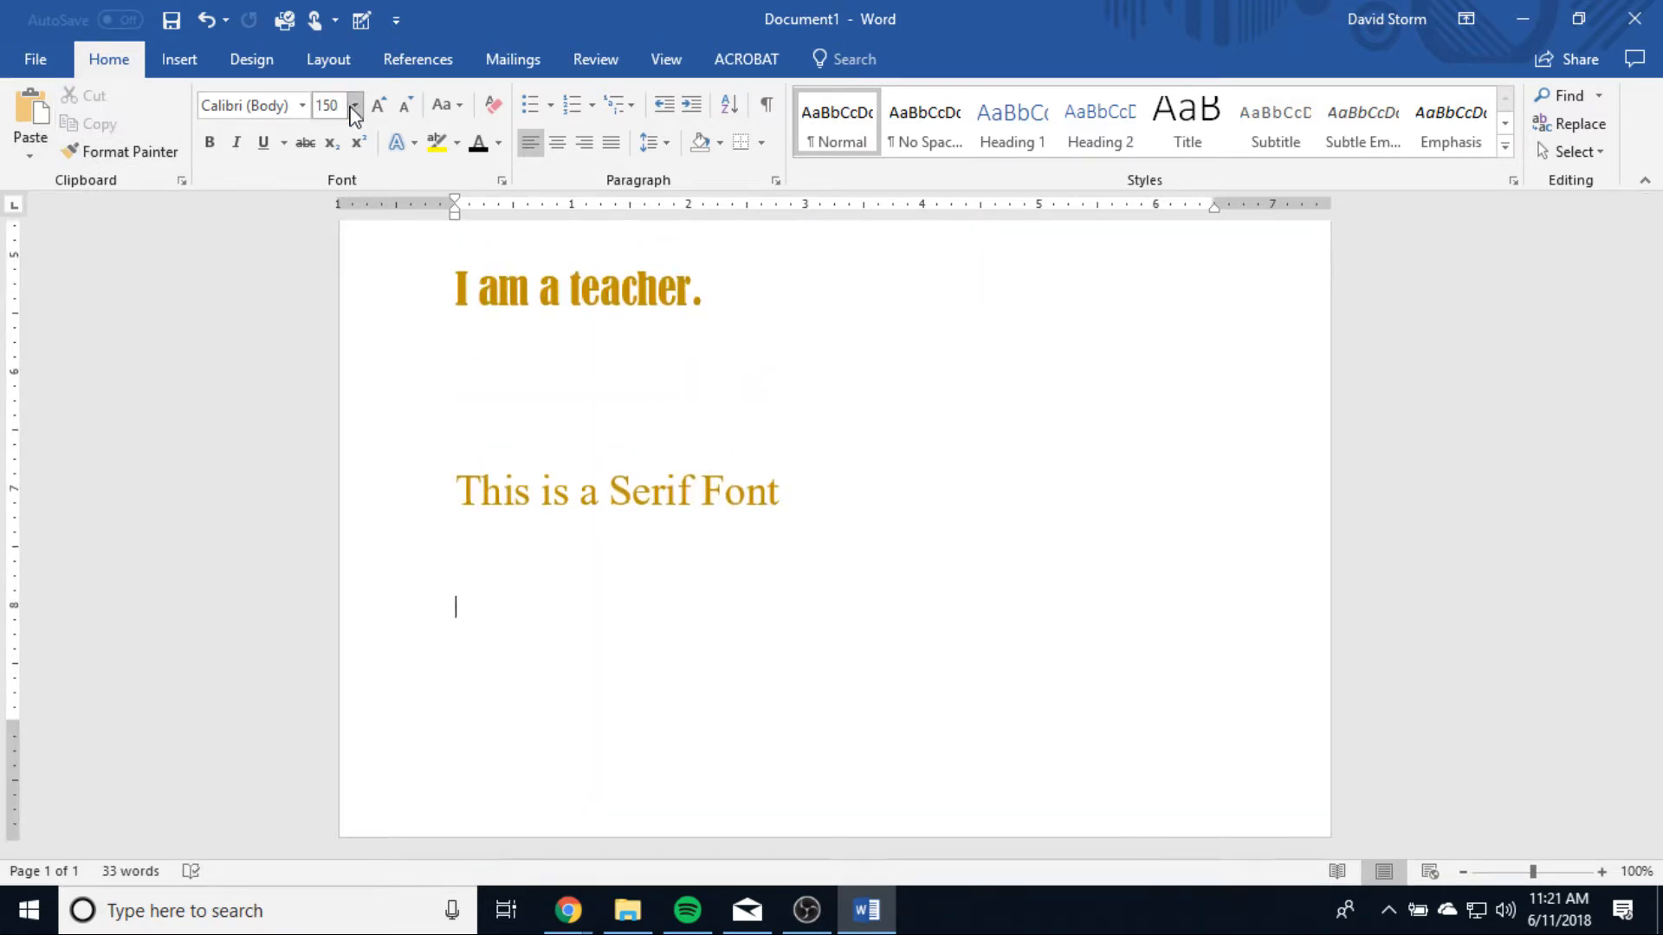
{"action": "left_click", "coordinate": [354, 112]}
{"action": "left_click", "coordinate": [333, 223]}
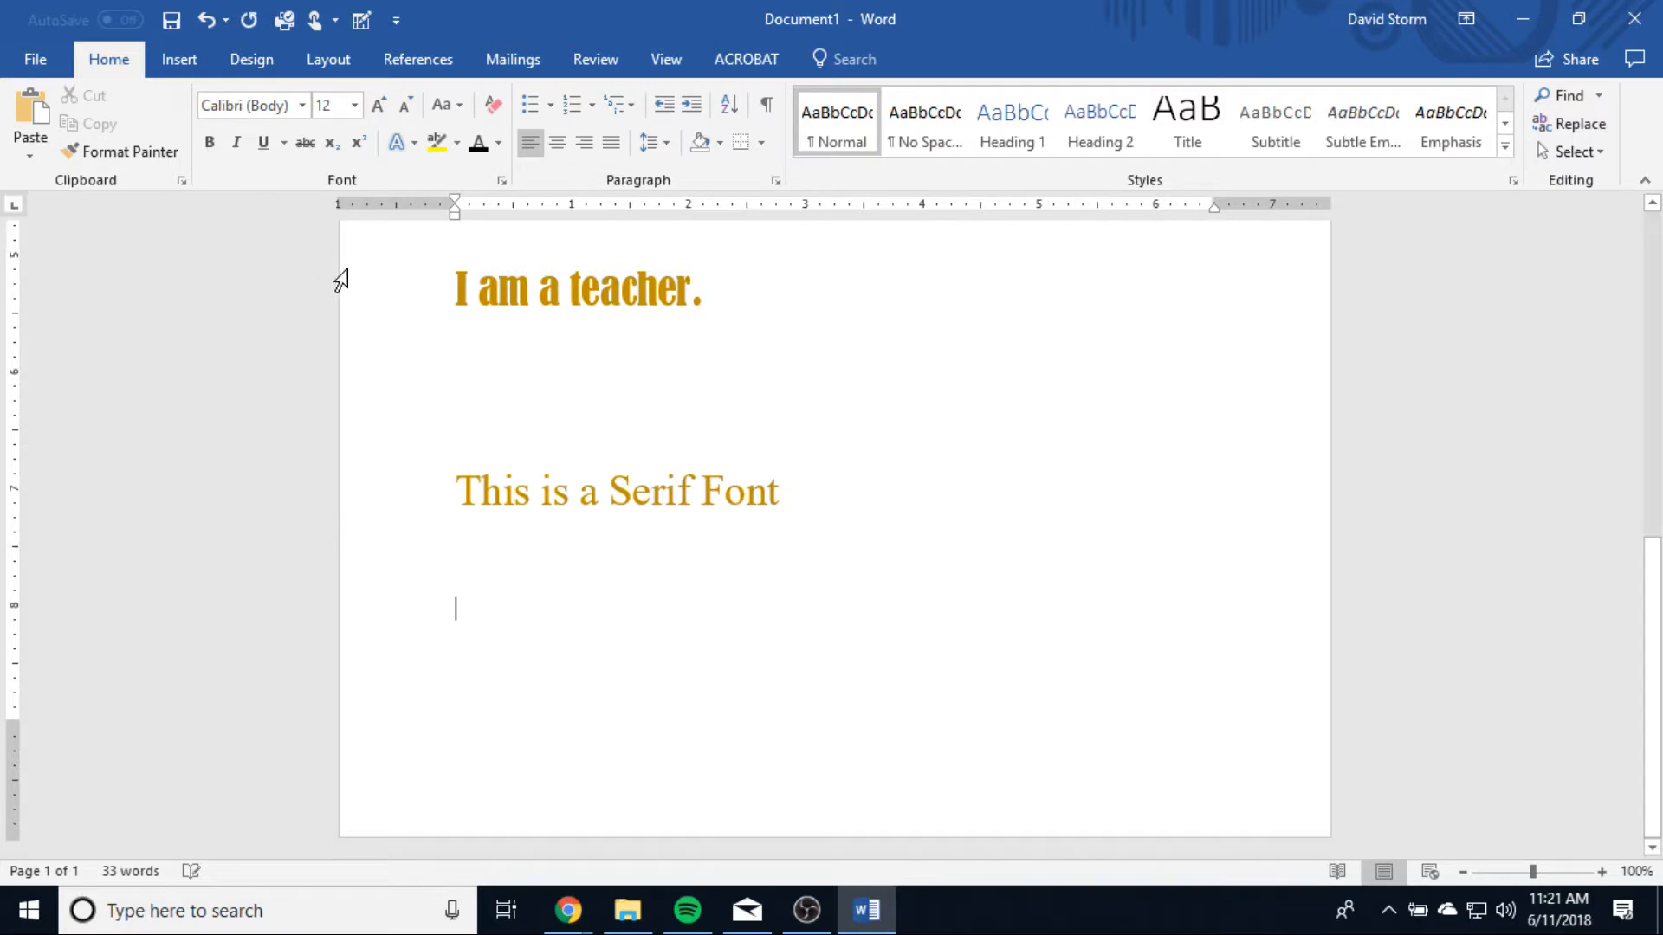
Step: Set the empty line's font to Arial and enter "This is Arial"
{"action": "left_click", "coordinate": [279, 115]}
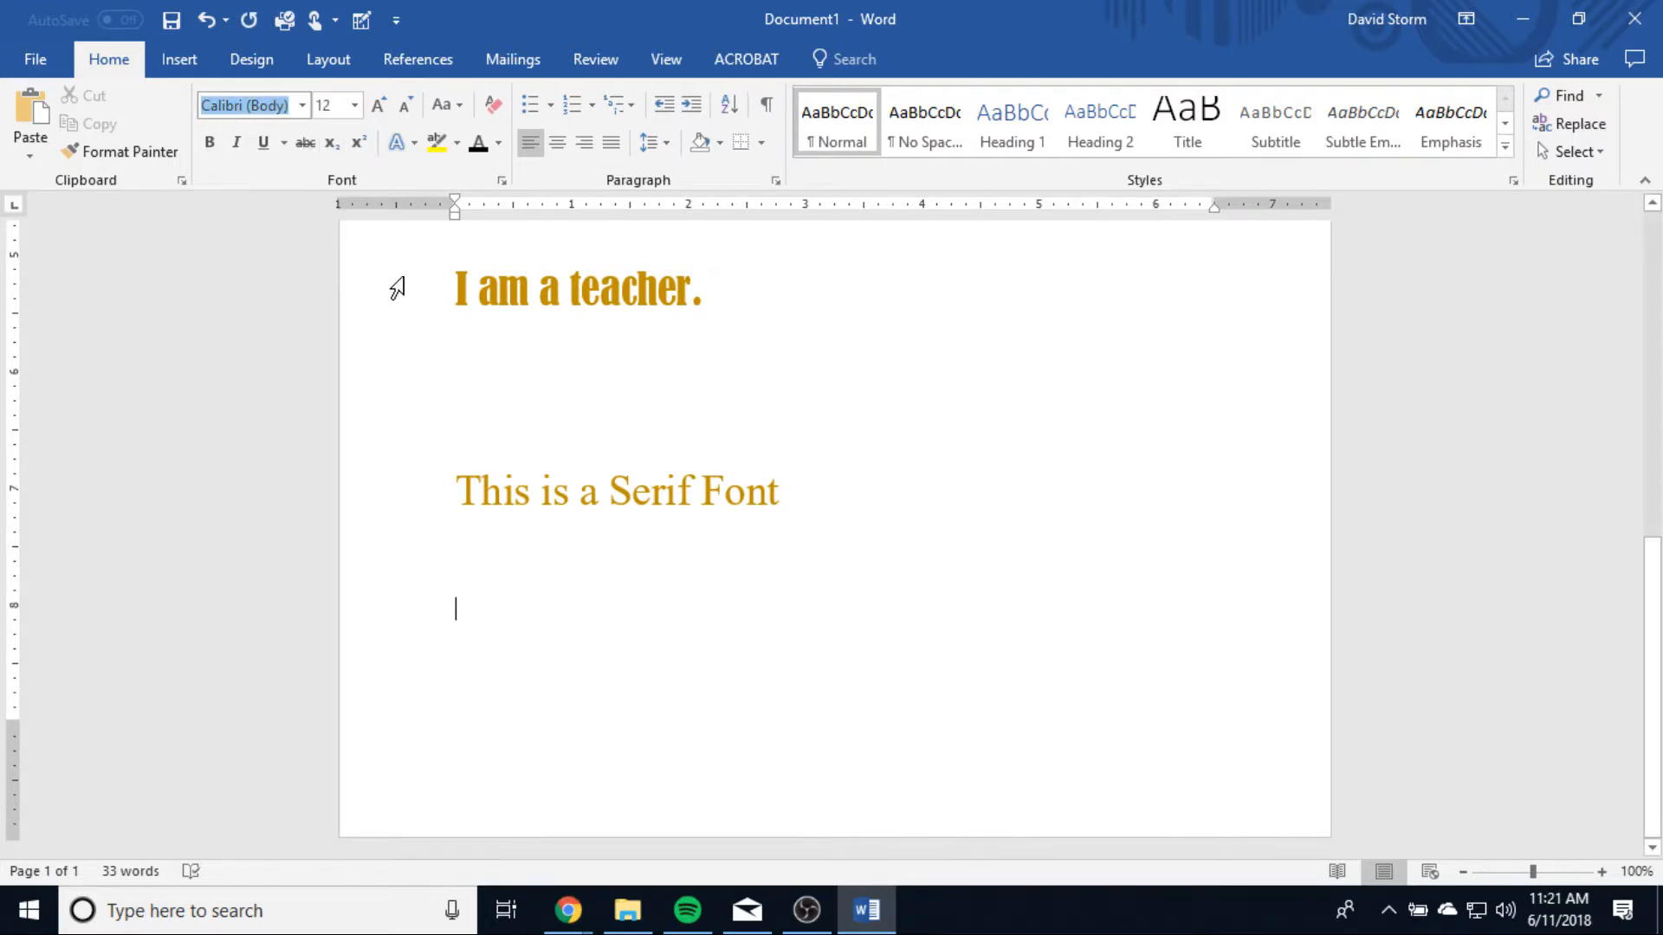
{"action": "type", "text": "Arial"}
{"action": "key", "text": "Return"}
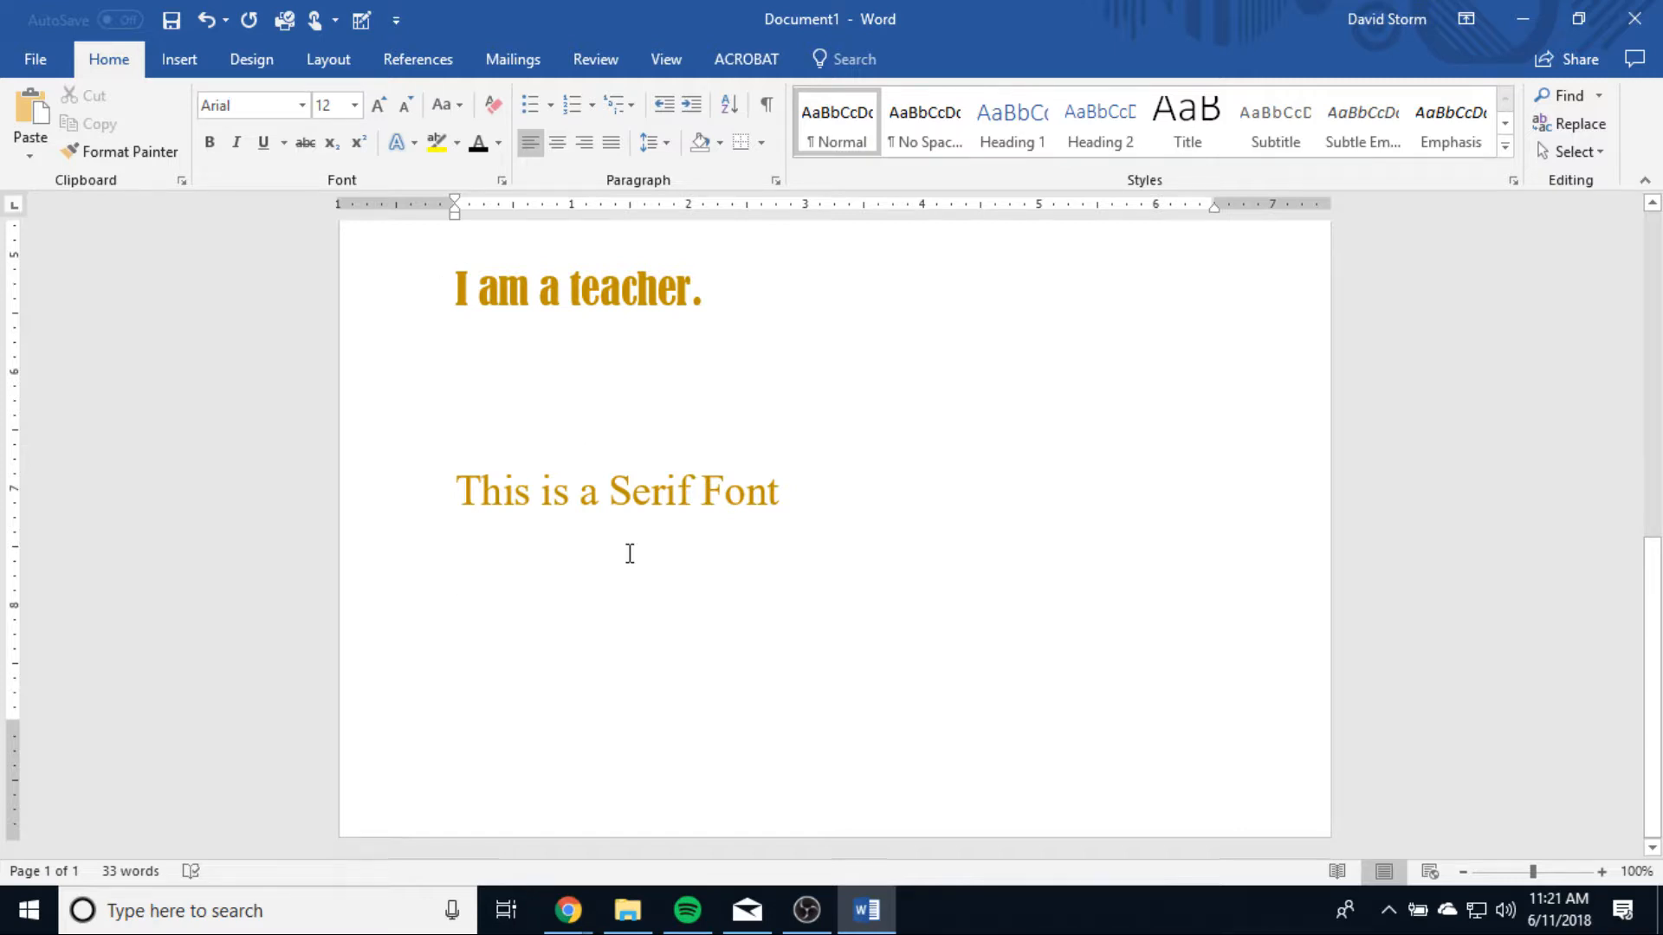
{"action": "type", "text": "This is Arial"}
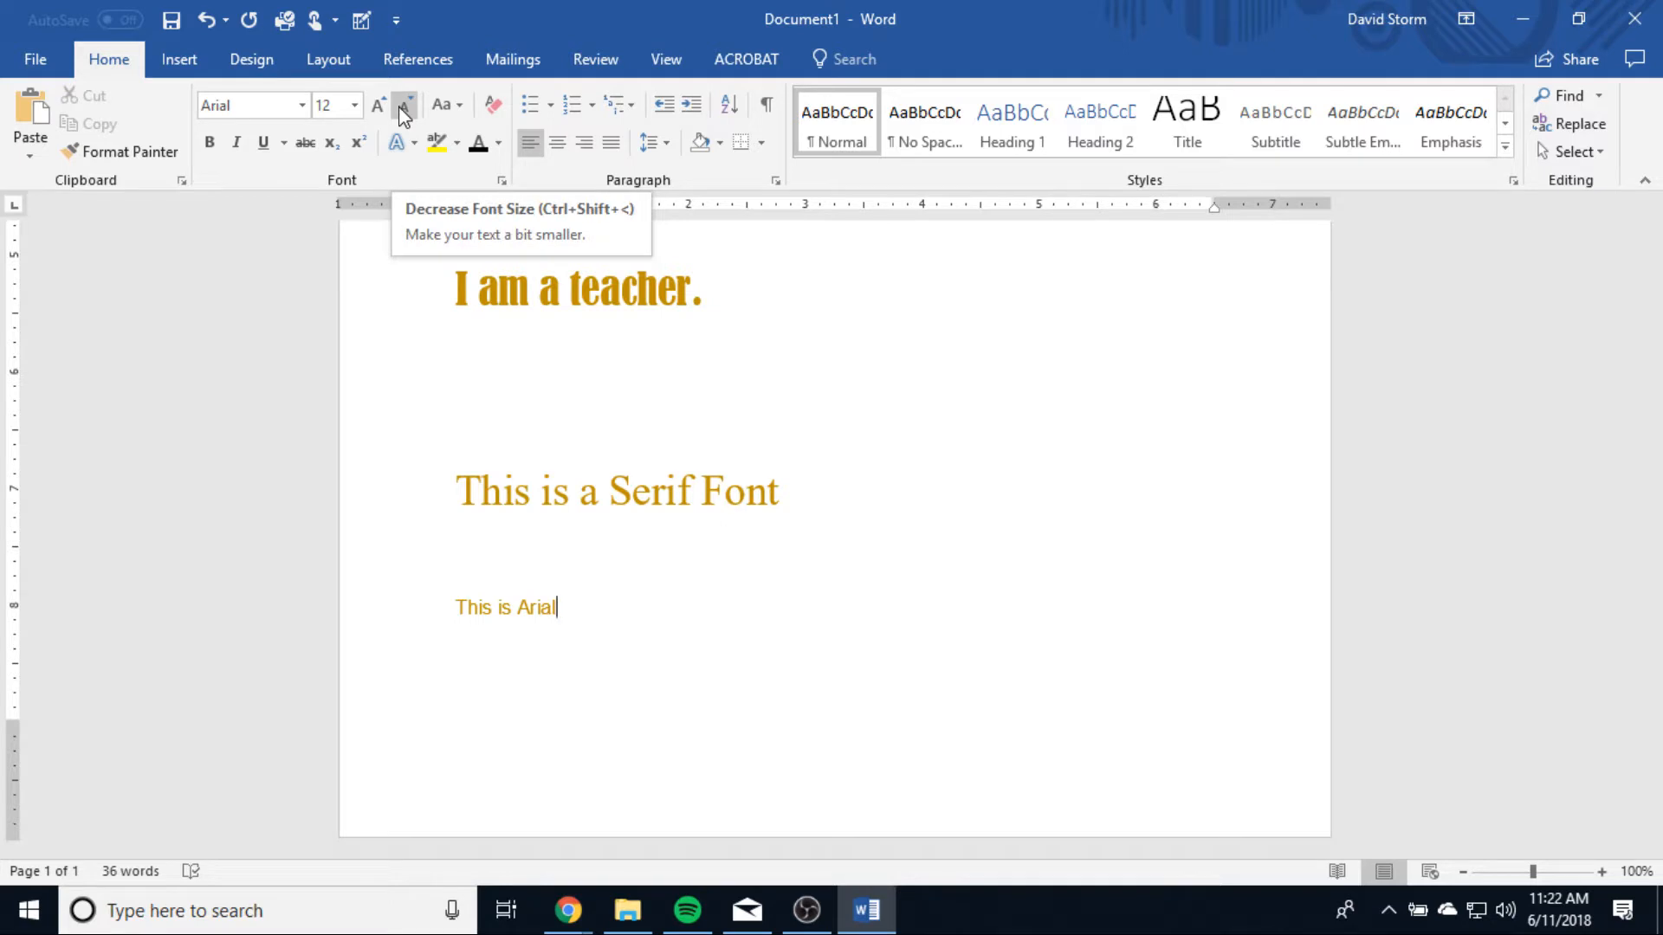
Step: Change the case of the line "This is a Serif Font" to lowercase and then to UPPERCASE
{"action": "left_click", "coordinate": [460, 106]}
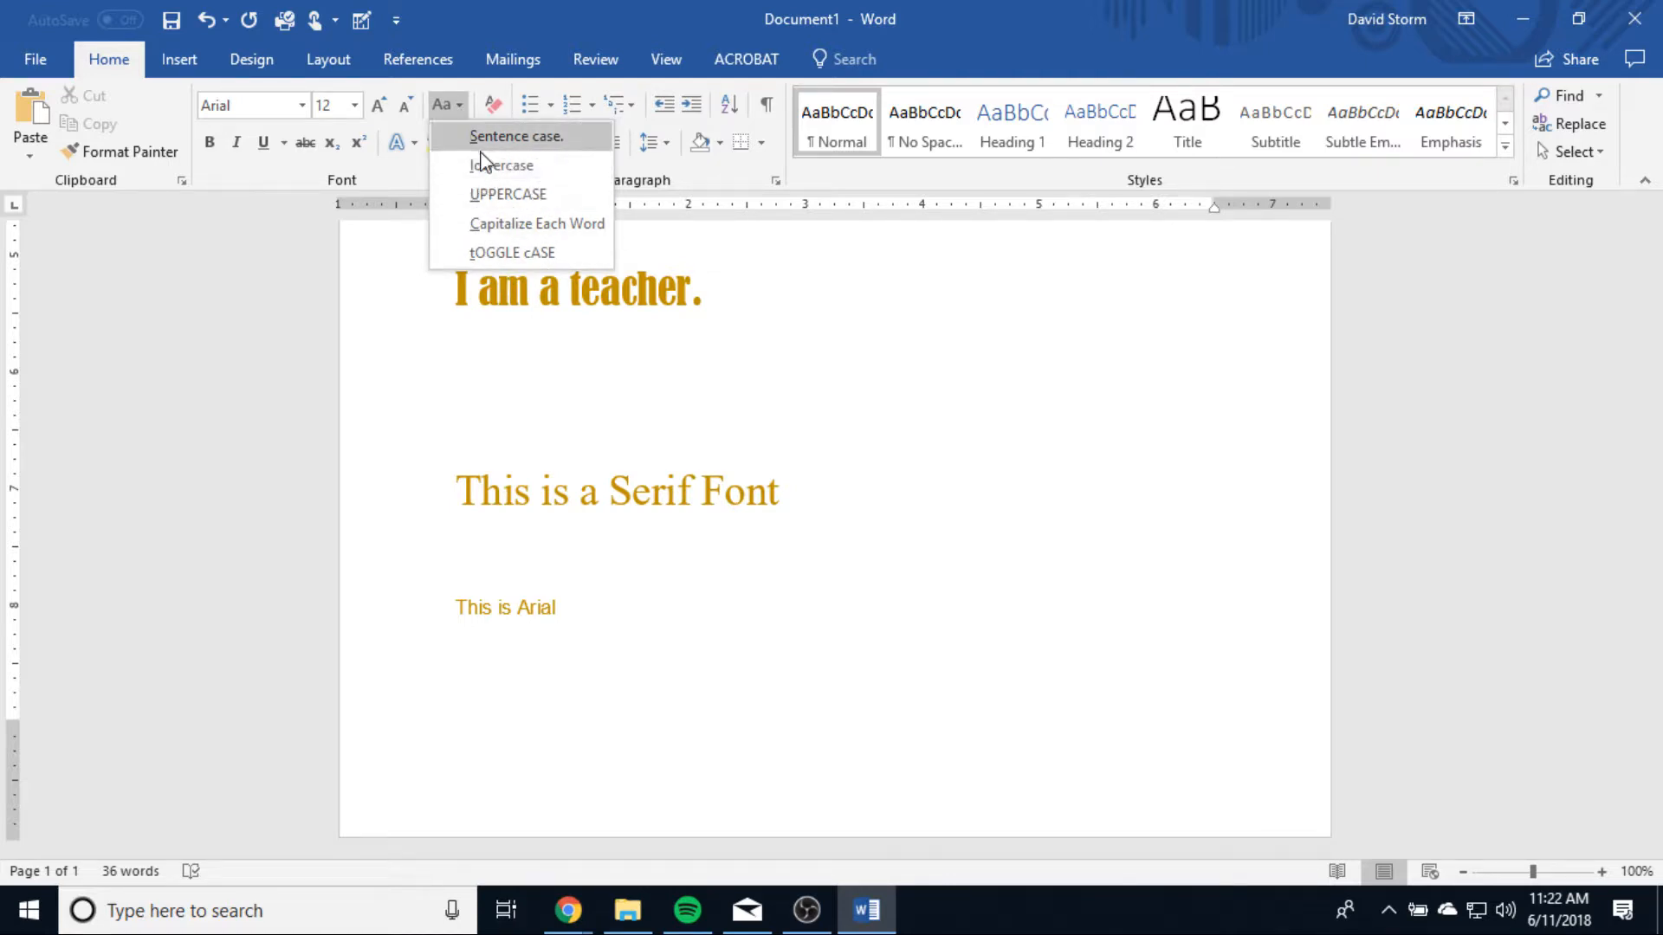
{"action": "left_click", "coordinate": [459, 113]}
{"action": "left_click_drag", "start_coordinate": [795, 499], "coordinate": [455, 482]}
{"action": "left_click", "coordinate": [463, 105]}
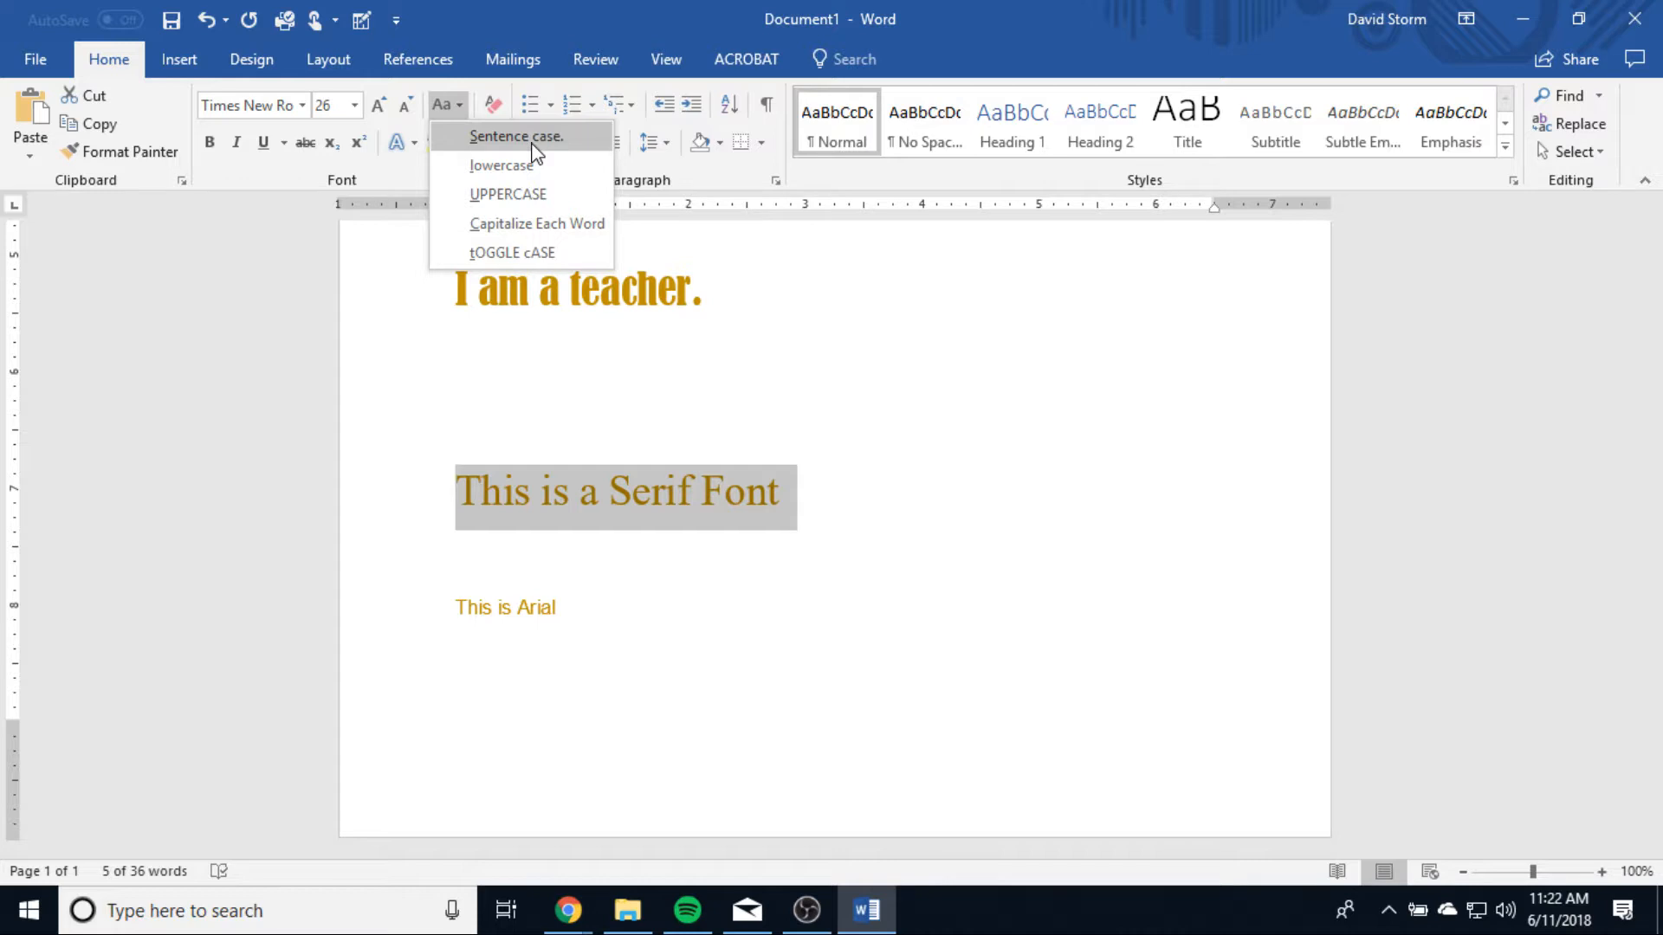
{"action": "left_click", "coordinate": [528, 167]}
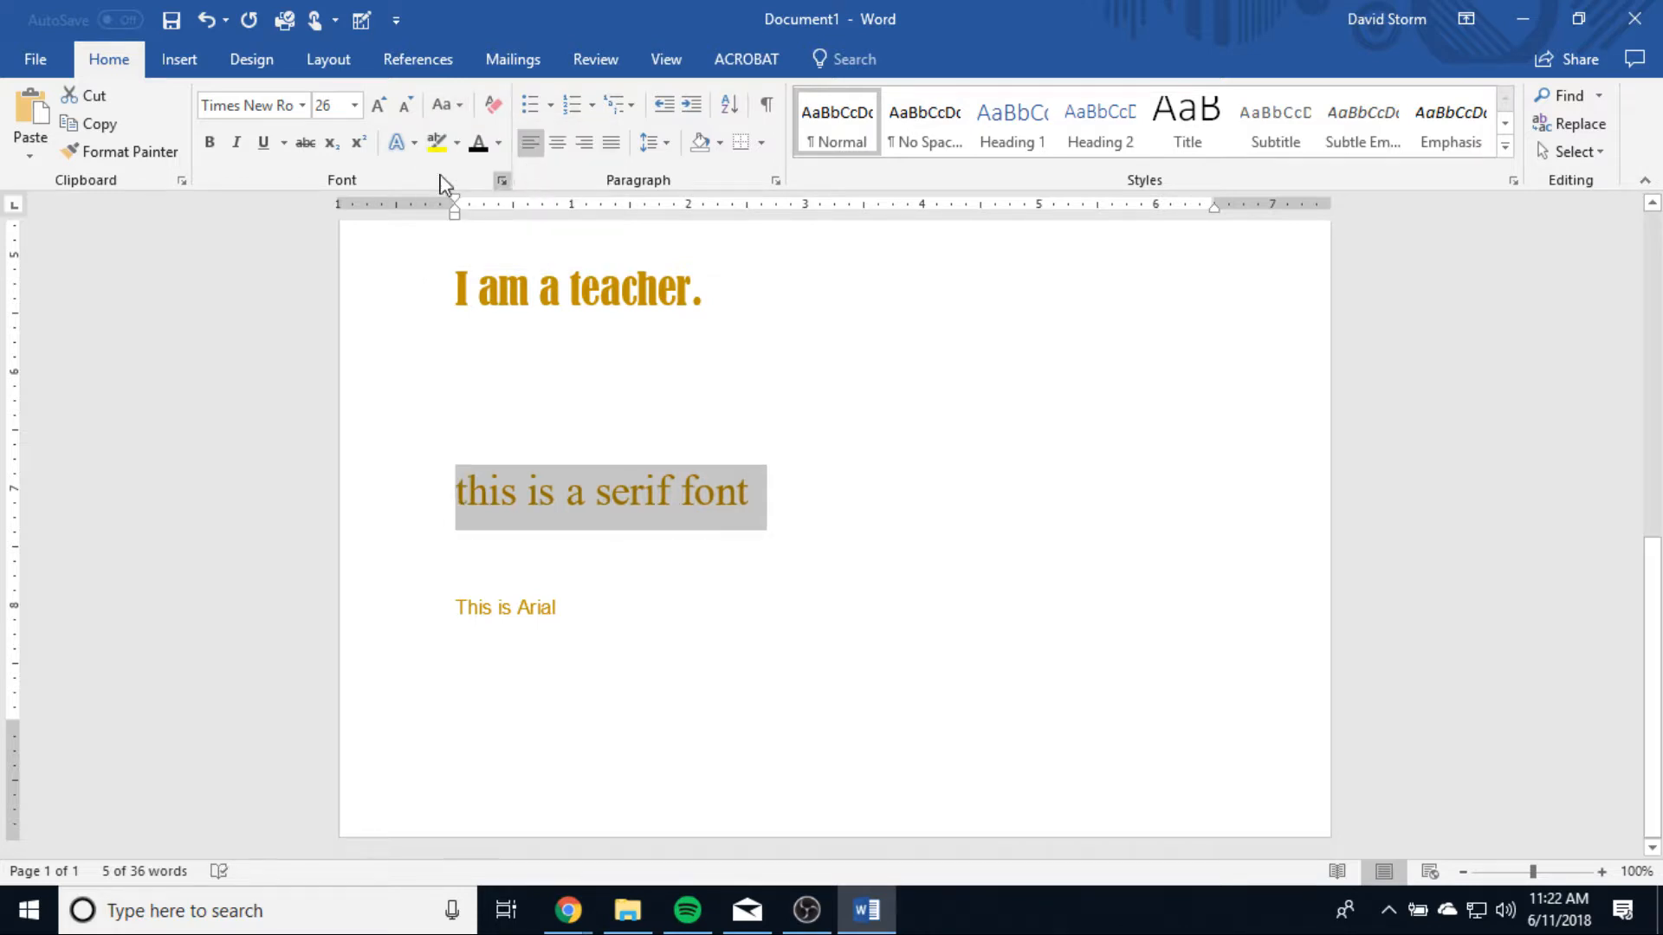
{"action": "left_click", "coordinate": [443, 105]}
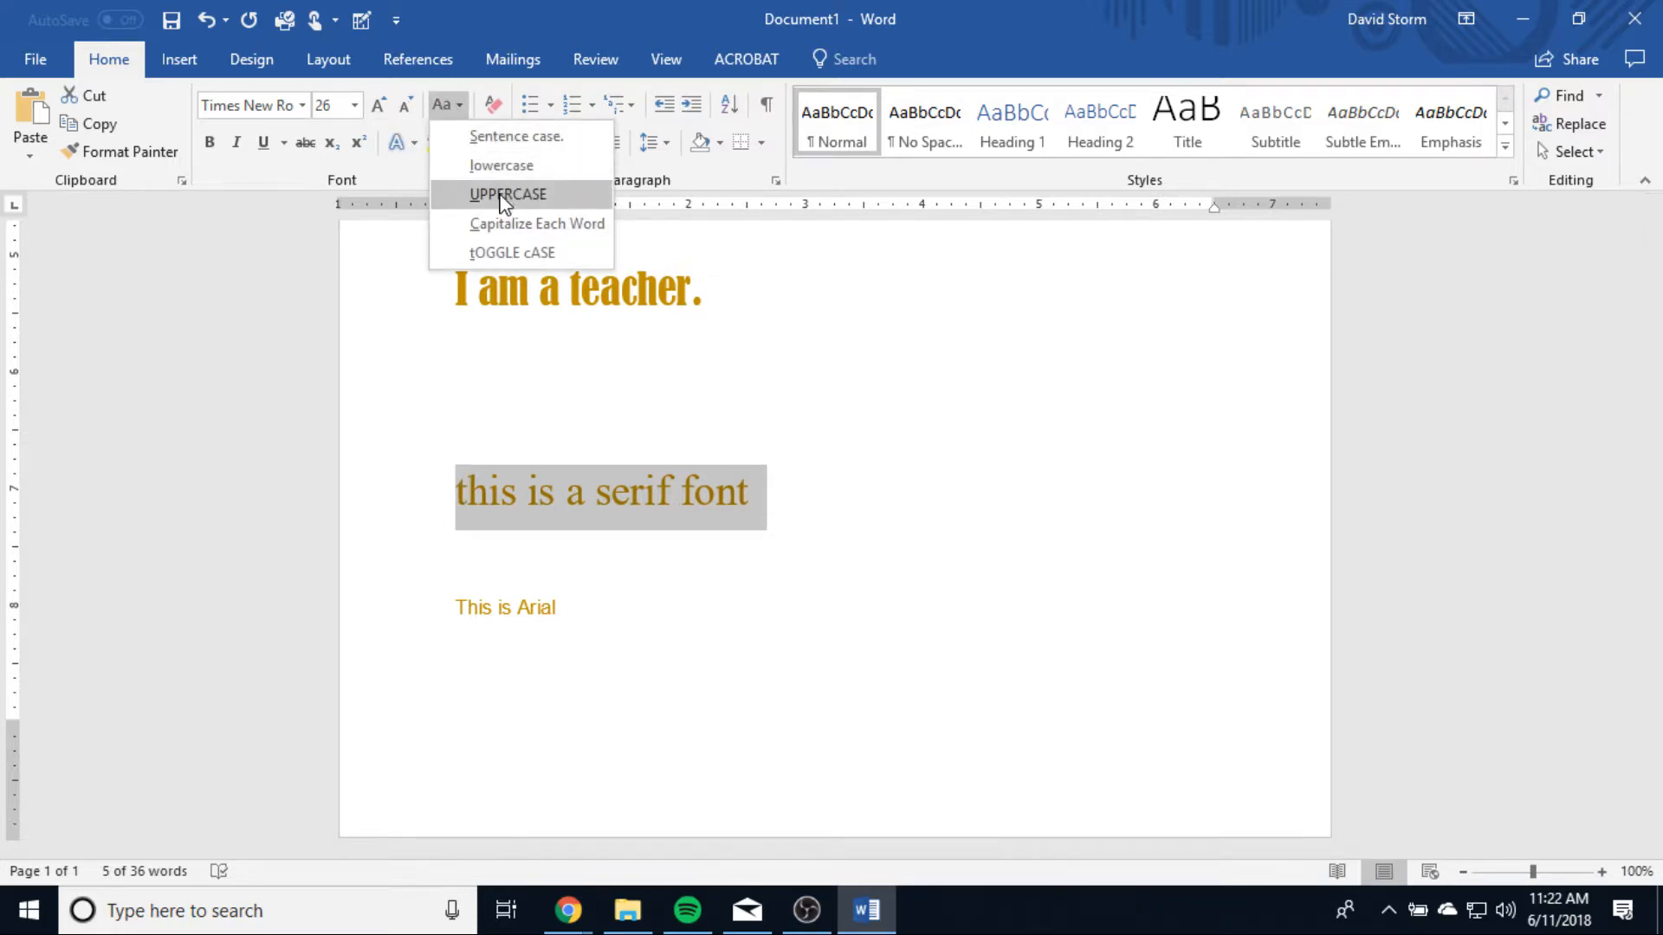
{"action": "left_click", "coordinate": [502, 193]}
Step: Change the case of the selected serif line to Capitalize Each Word and then to tOGGLE cASE
{"action": "left_click", "coordinate": [443, 105]}
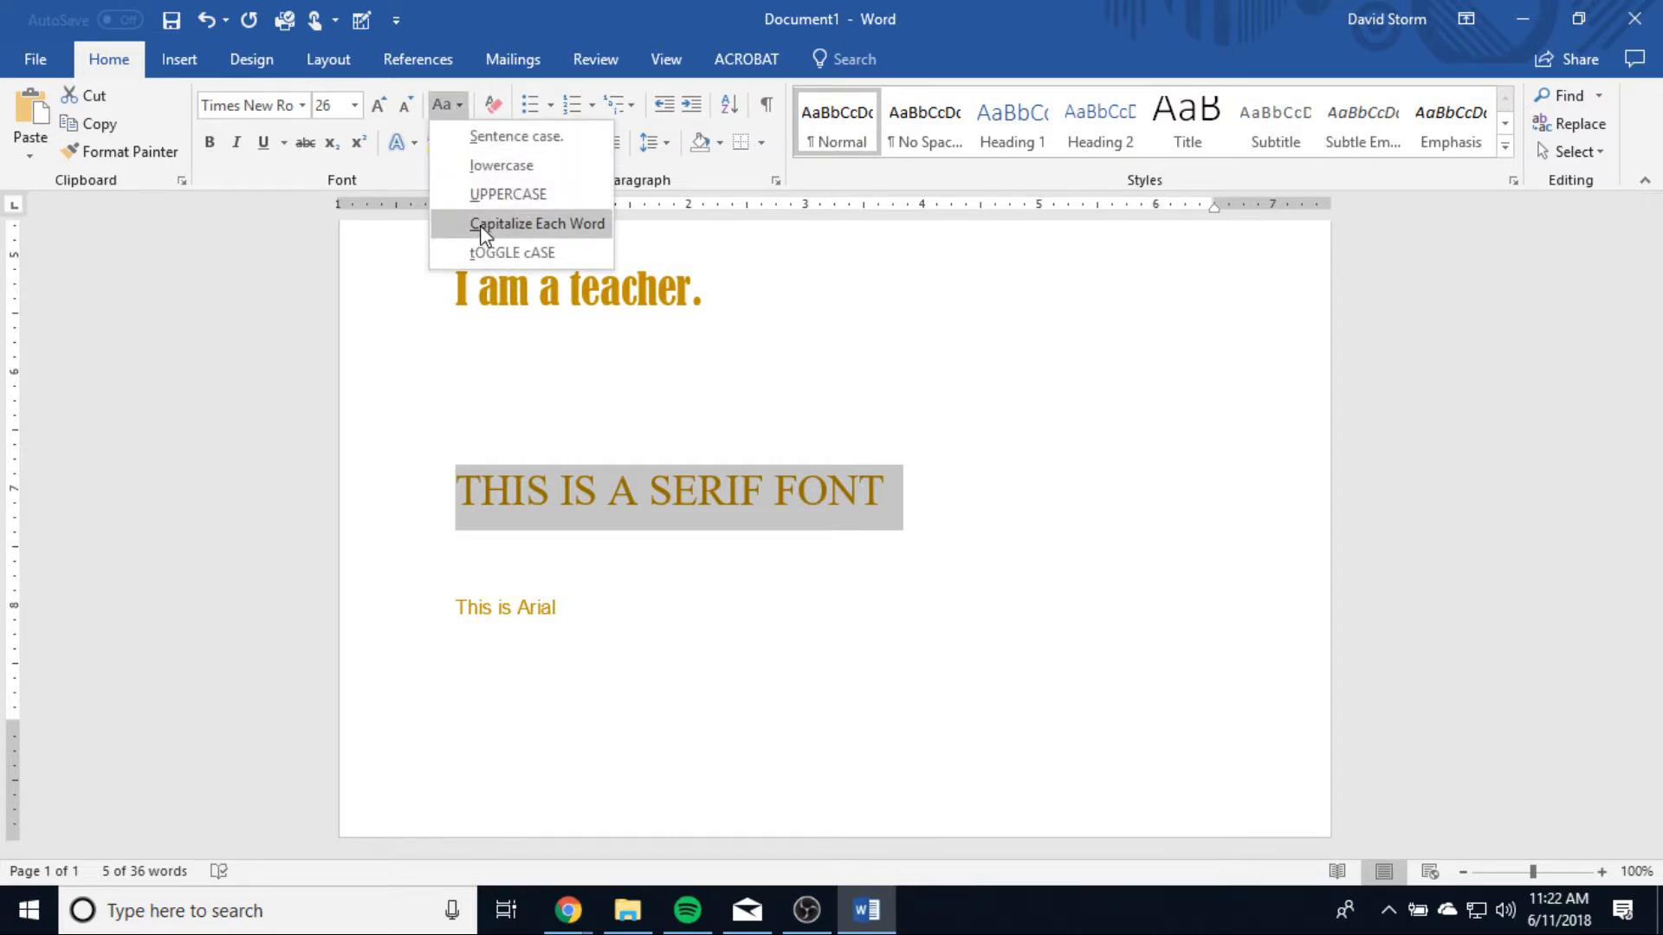
{"action": "left_click", "coordinate": [532, 227]}
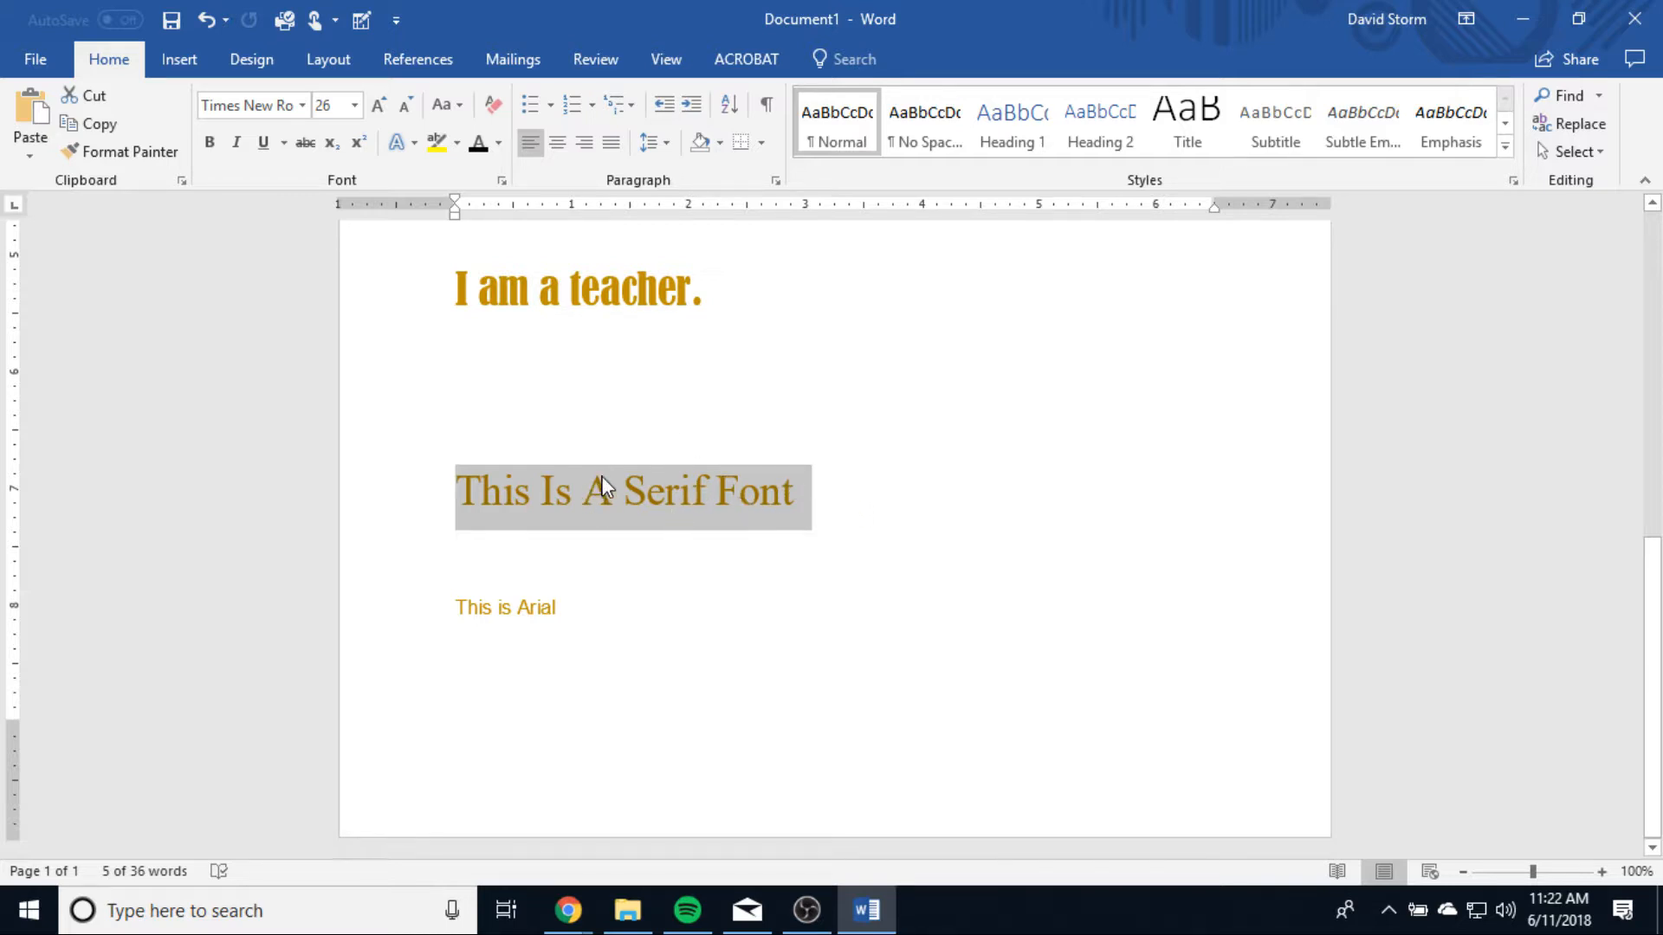
{"action": "left_click", "coordinate": [457, 102]}
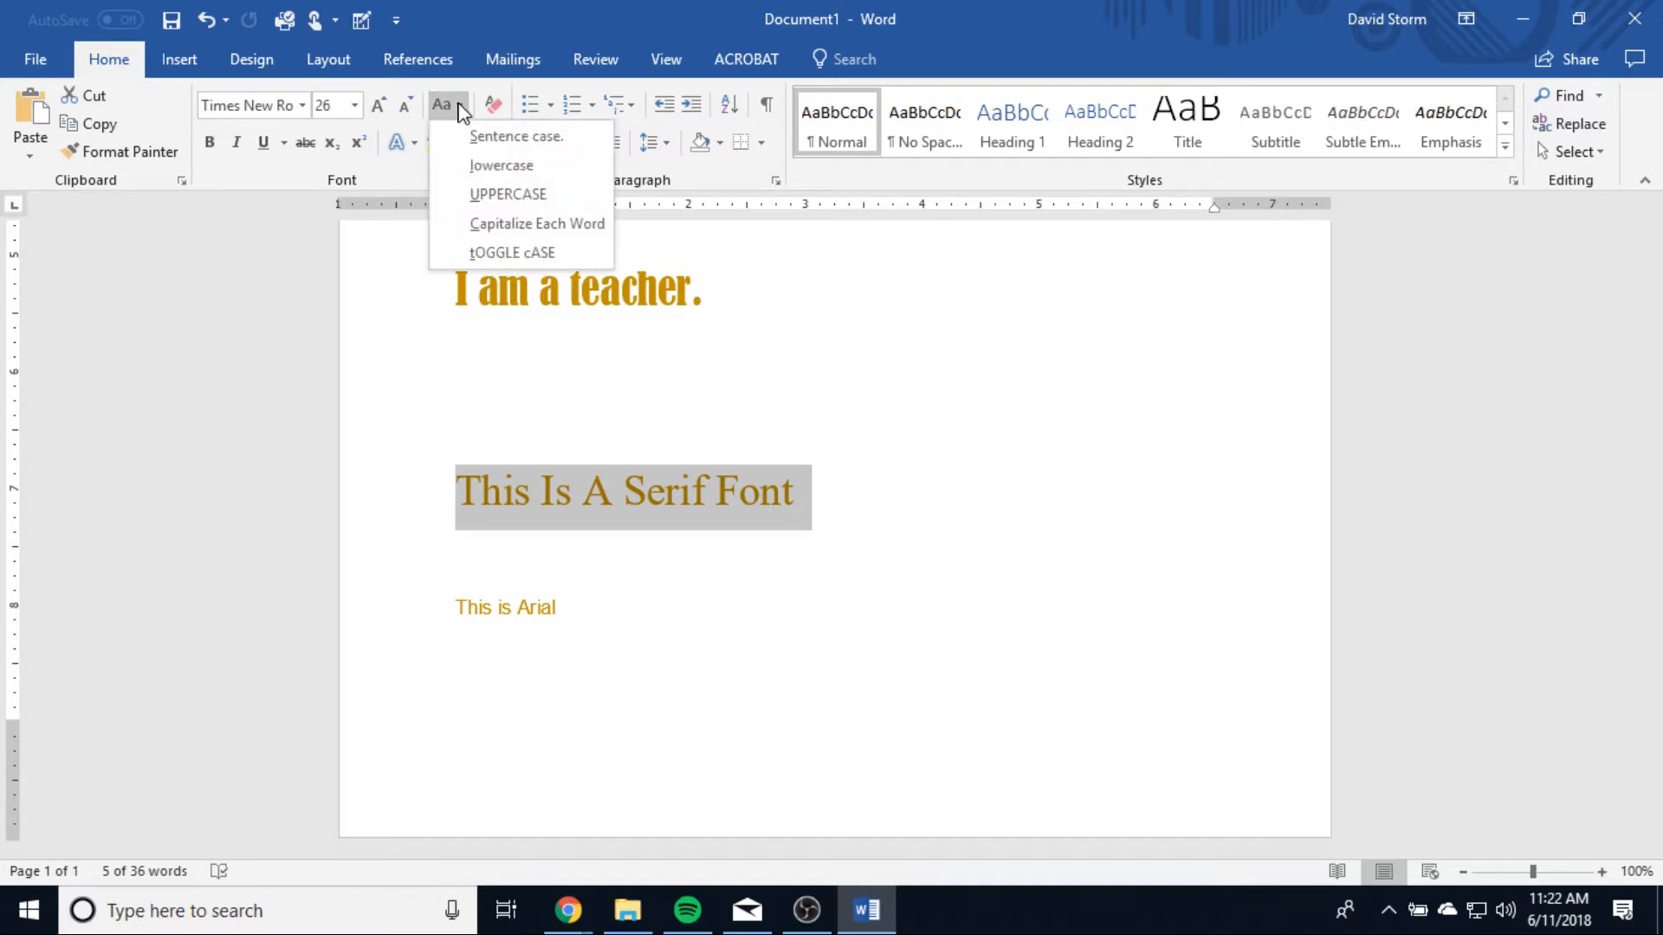
{"action": "left_click", "coordinate": [506, 249]}
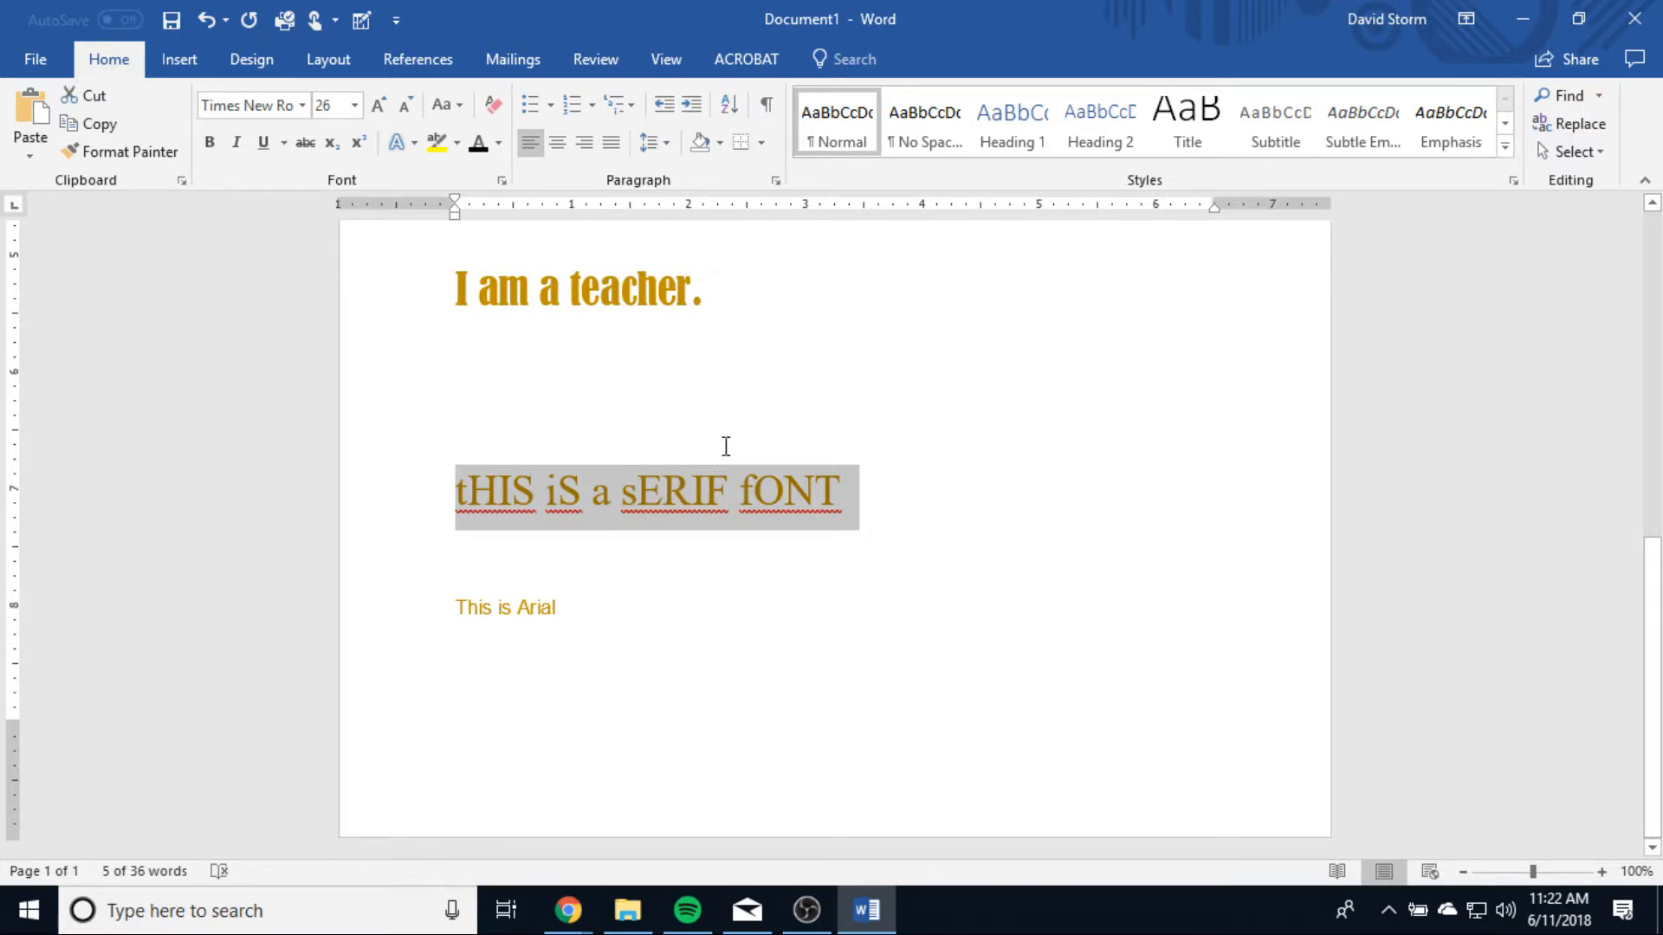
Step: Change the selected serif line to Sentence case and clear all of its formatting
{"action": "left_click", "coordinate": [446, 105]}
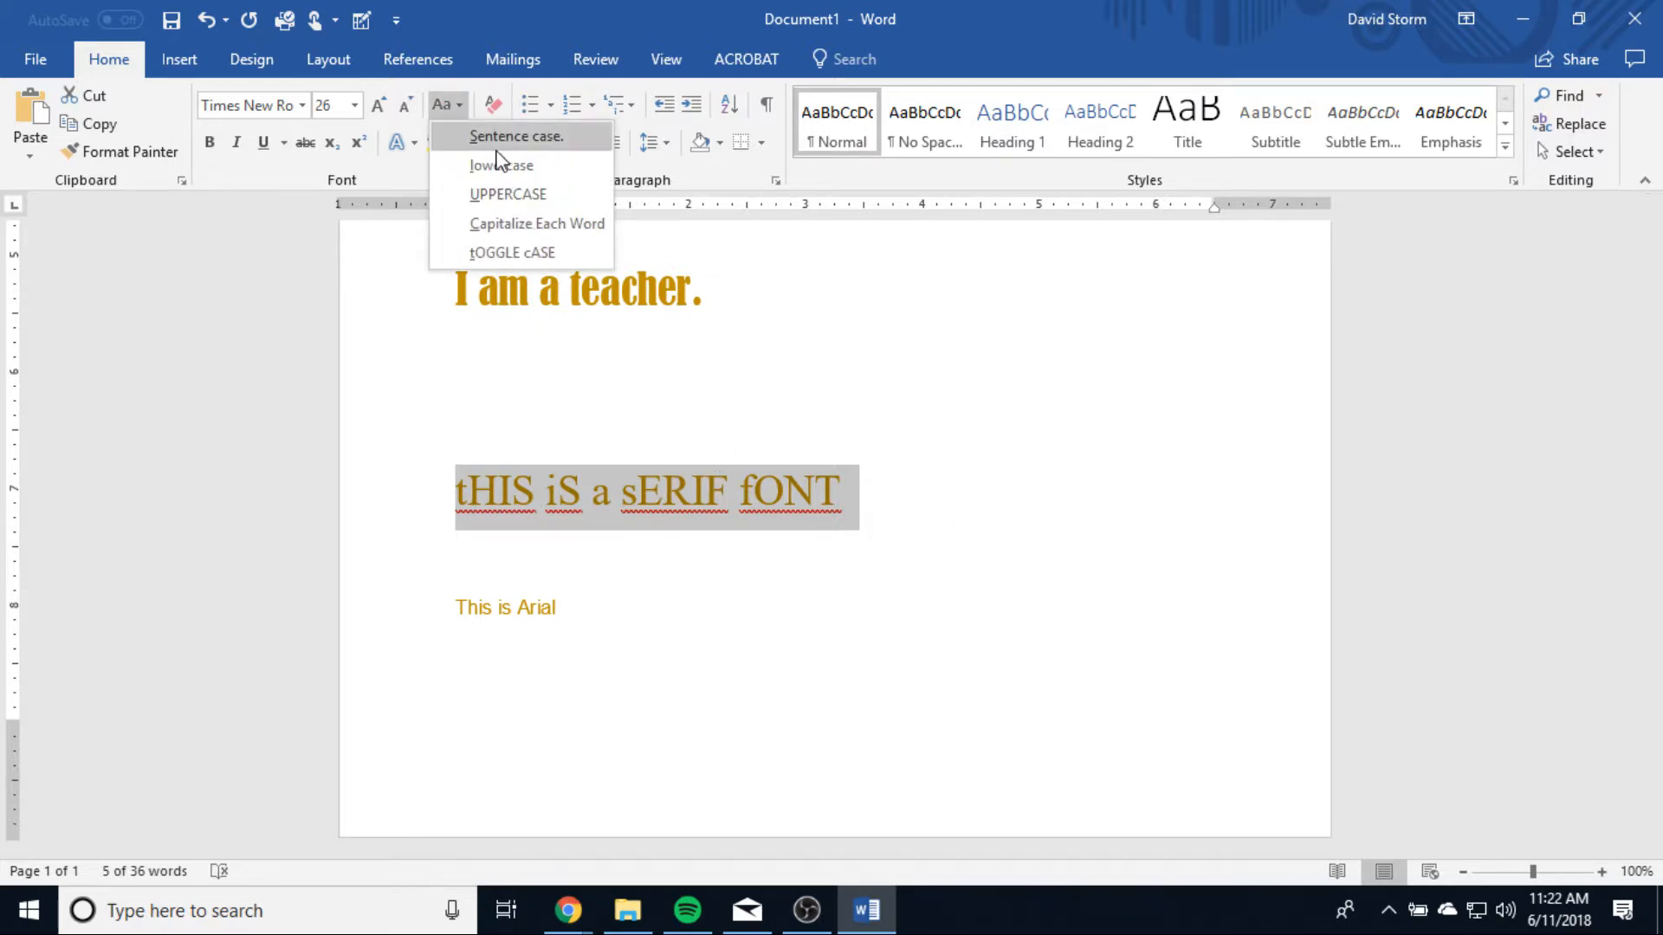
{"action": "left_click", "coordinate": [505, 140]}
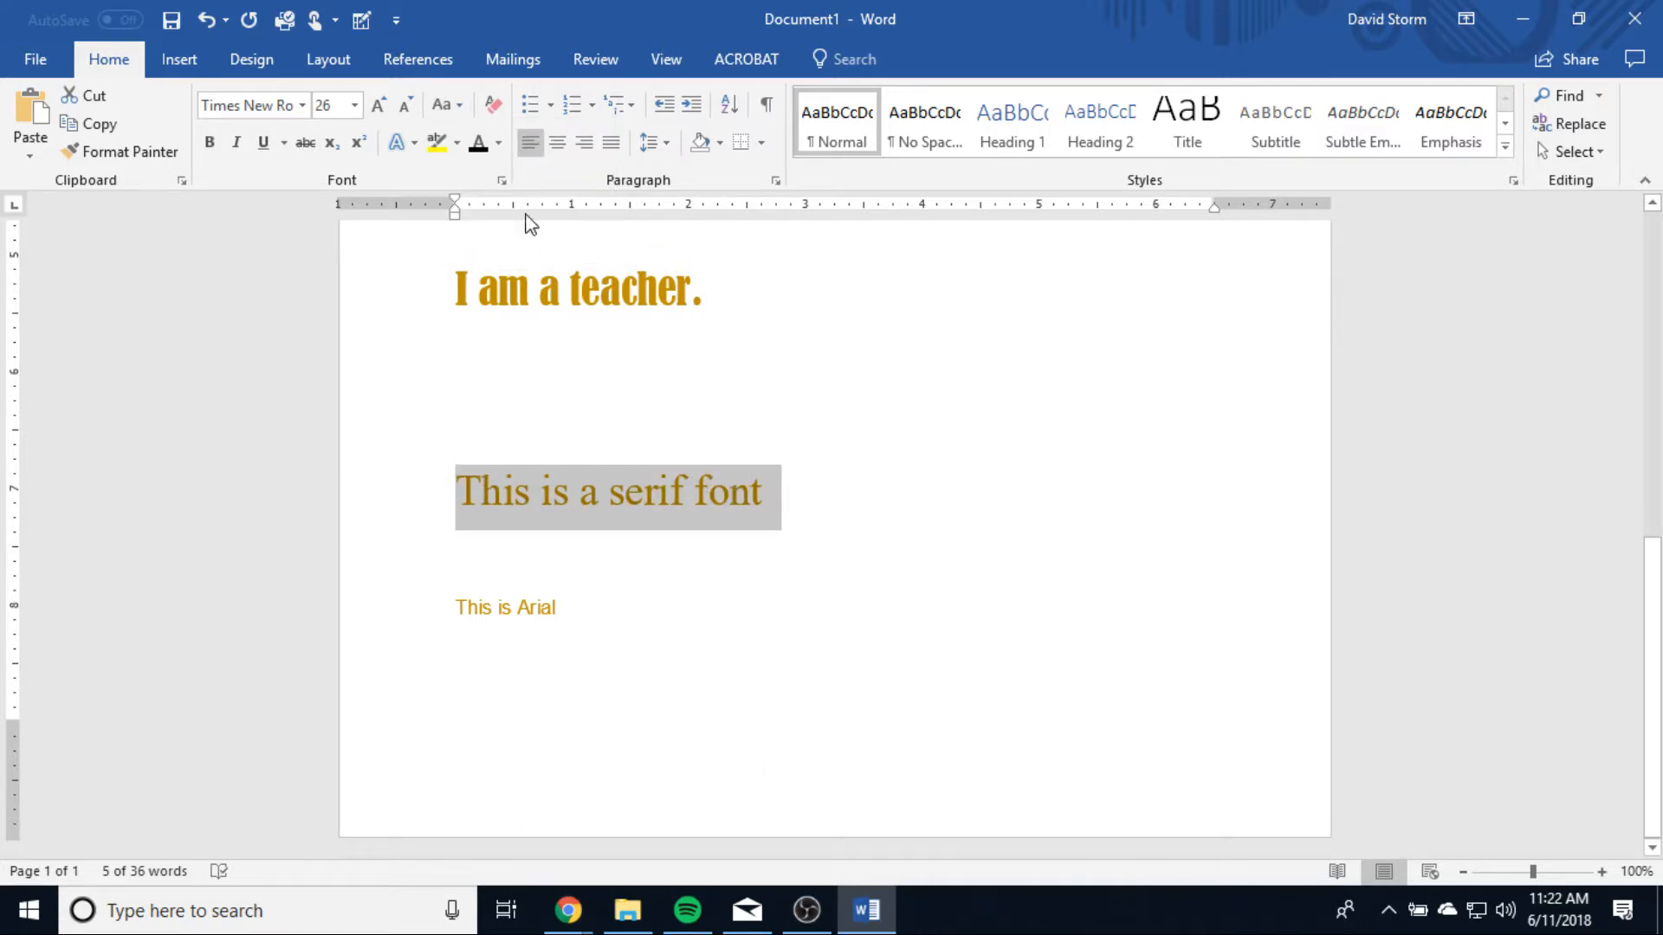
{"action": "left_click", "coordinate": [500, 116]}
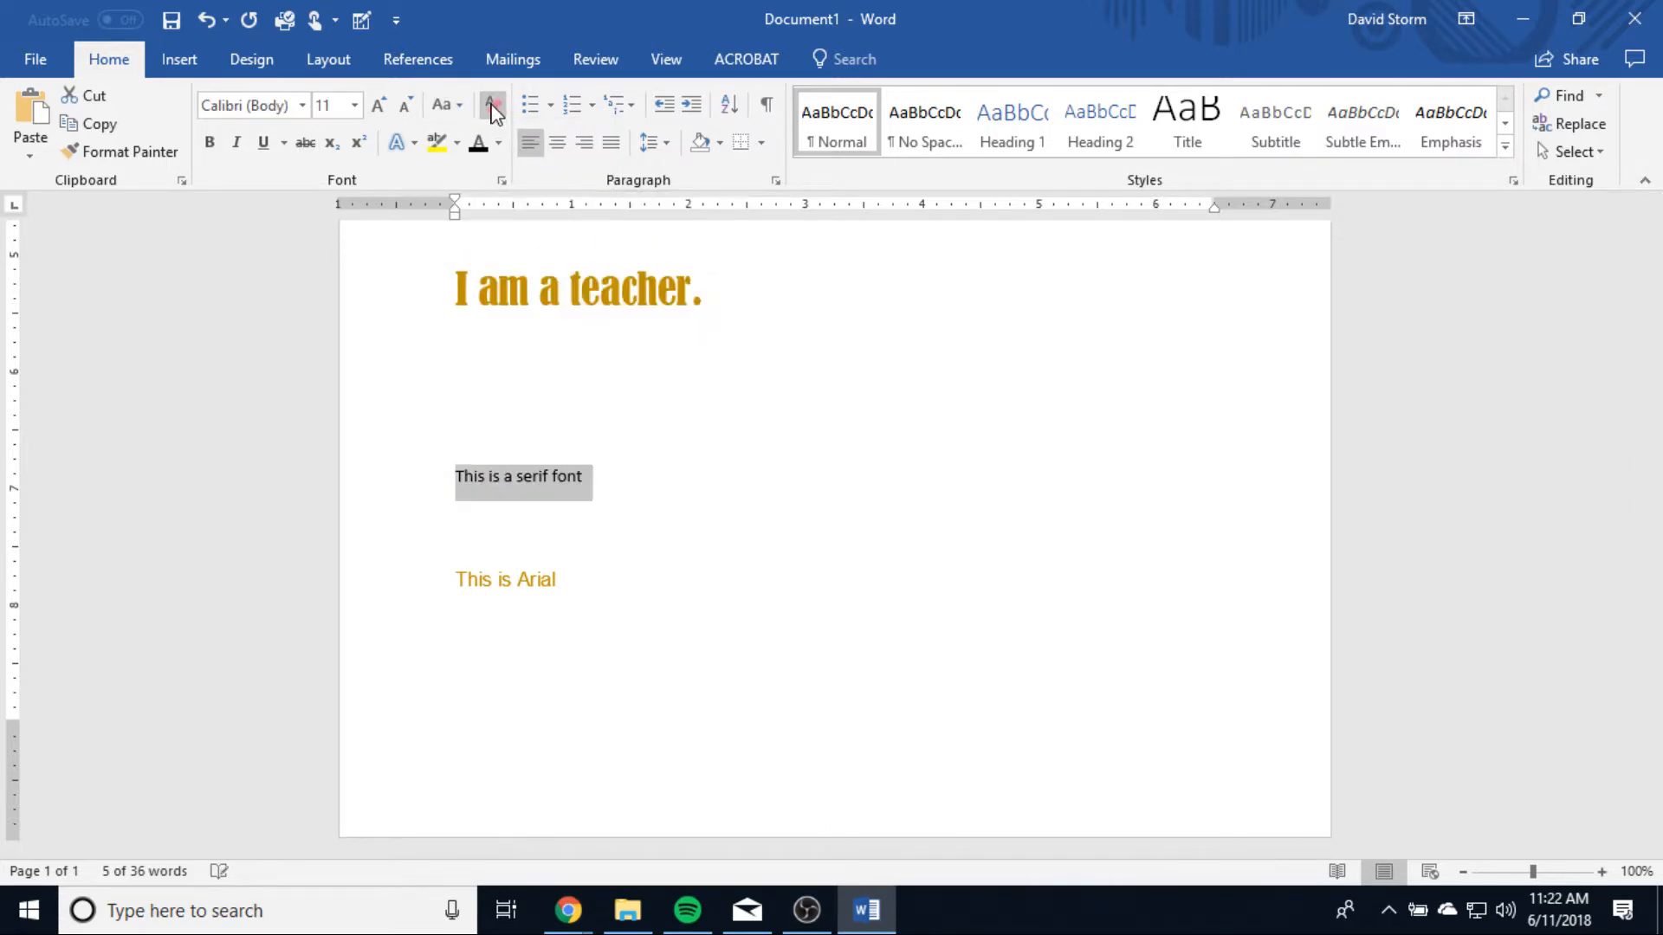
{"action": "left_click", "coordinate": [756, 504]}
Step: Preview the available underline styles on the word "serif" without applying one
{"action": "left_click", "coordinate": [532, 475]}
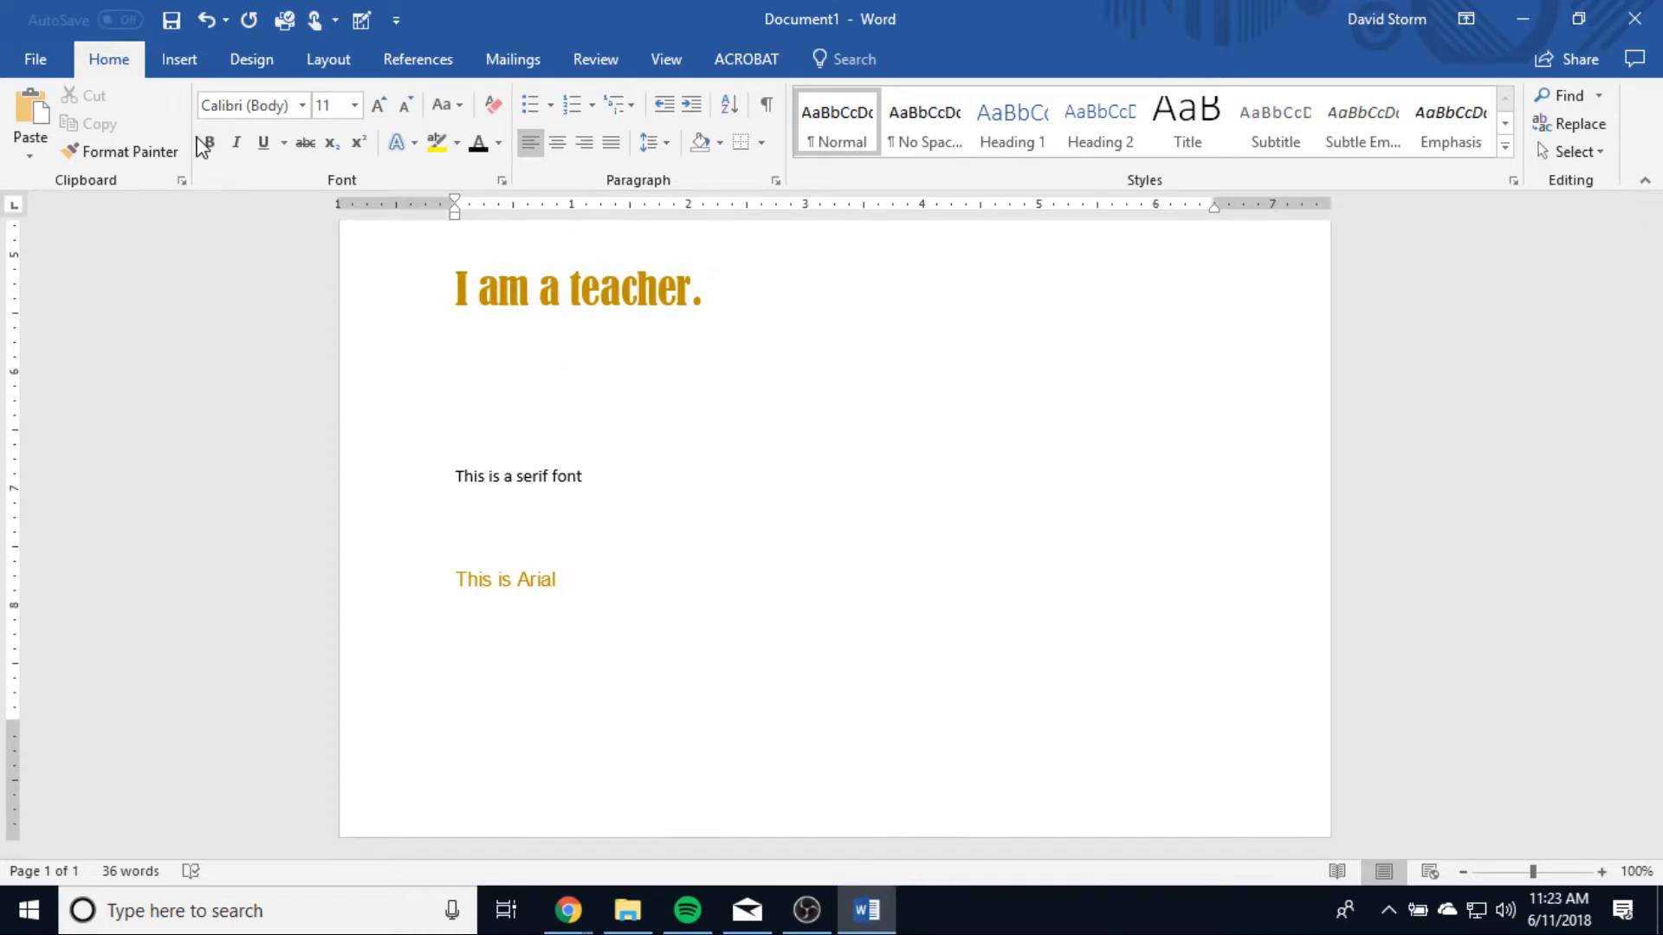
{"action": "left_click", "coordinate": [284, 143]}
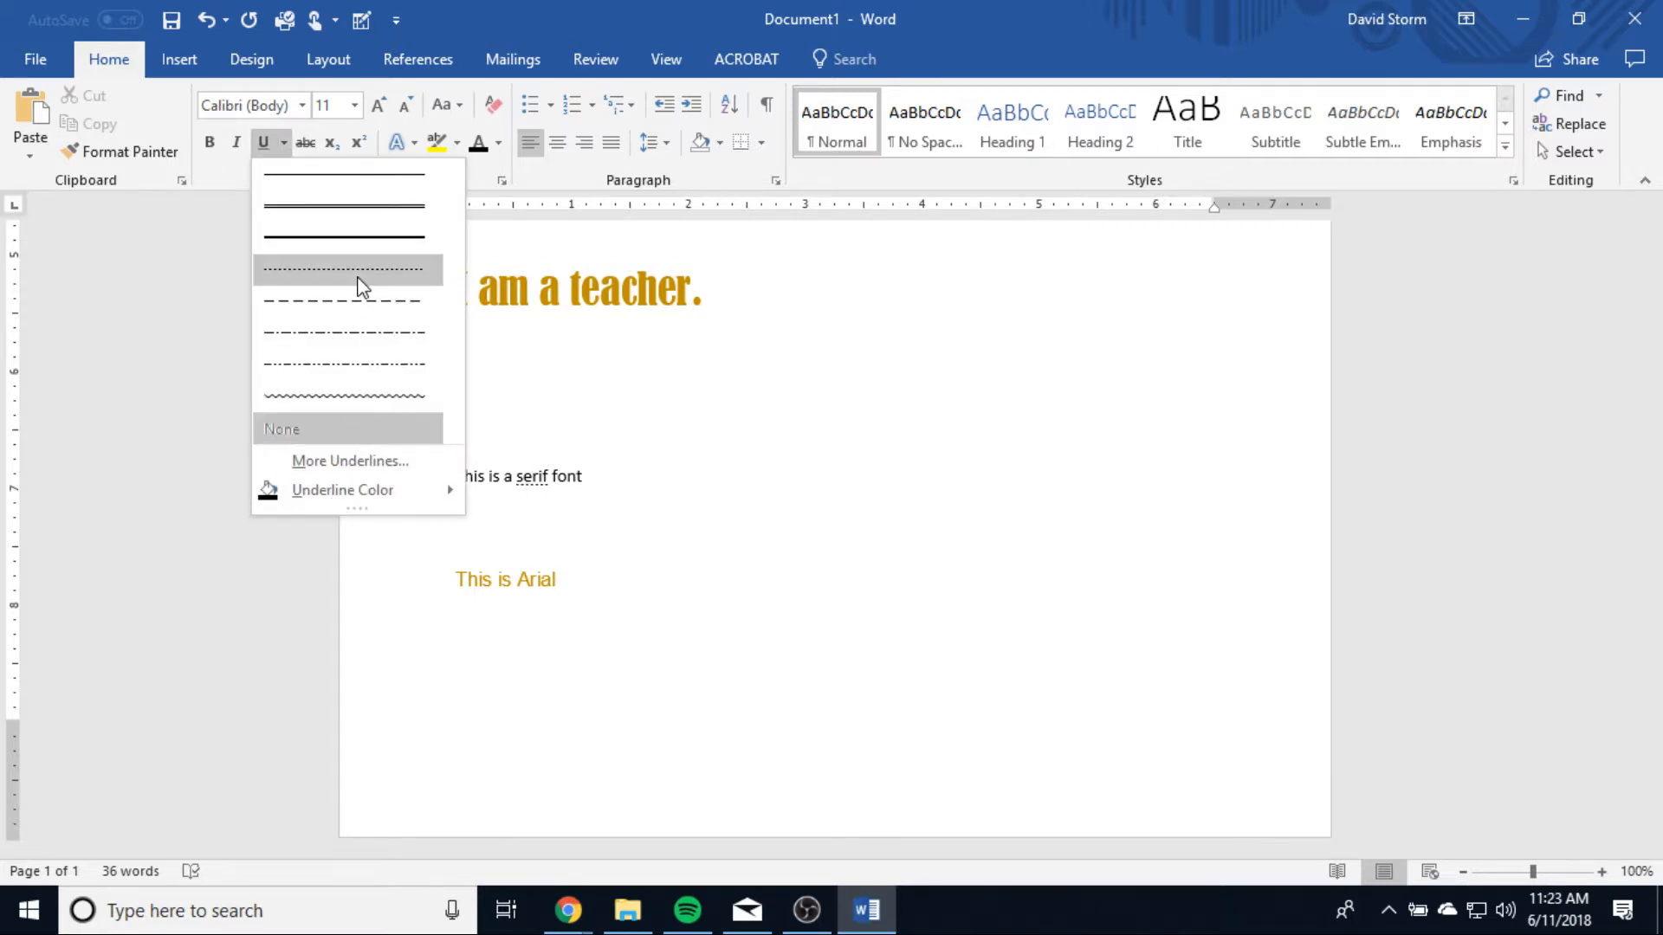
{"action": "left_click", "coordinate": [163, 310]}
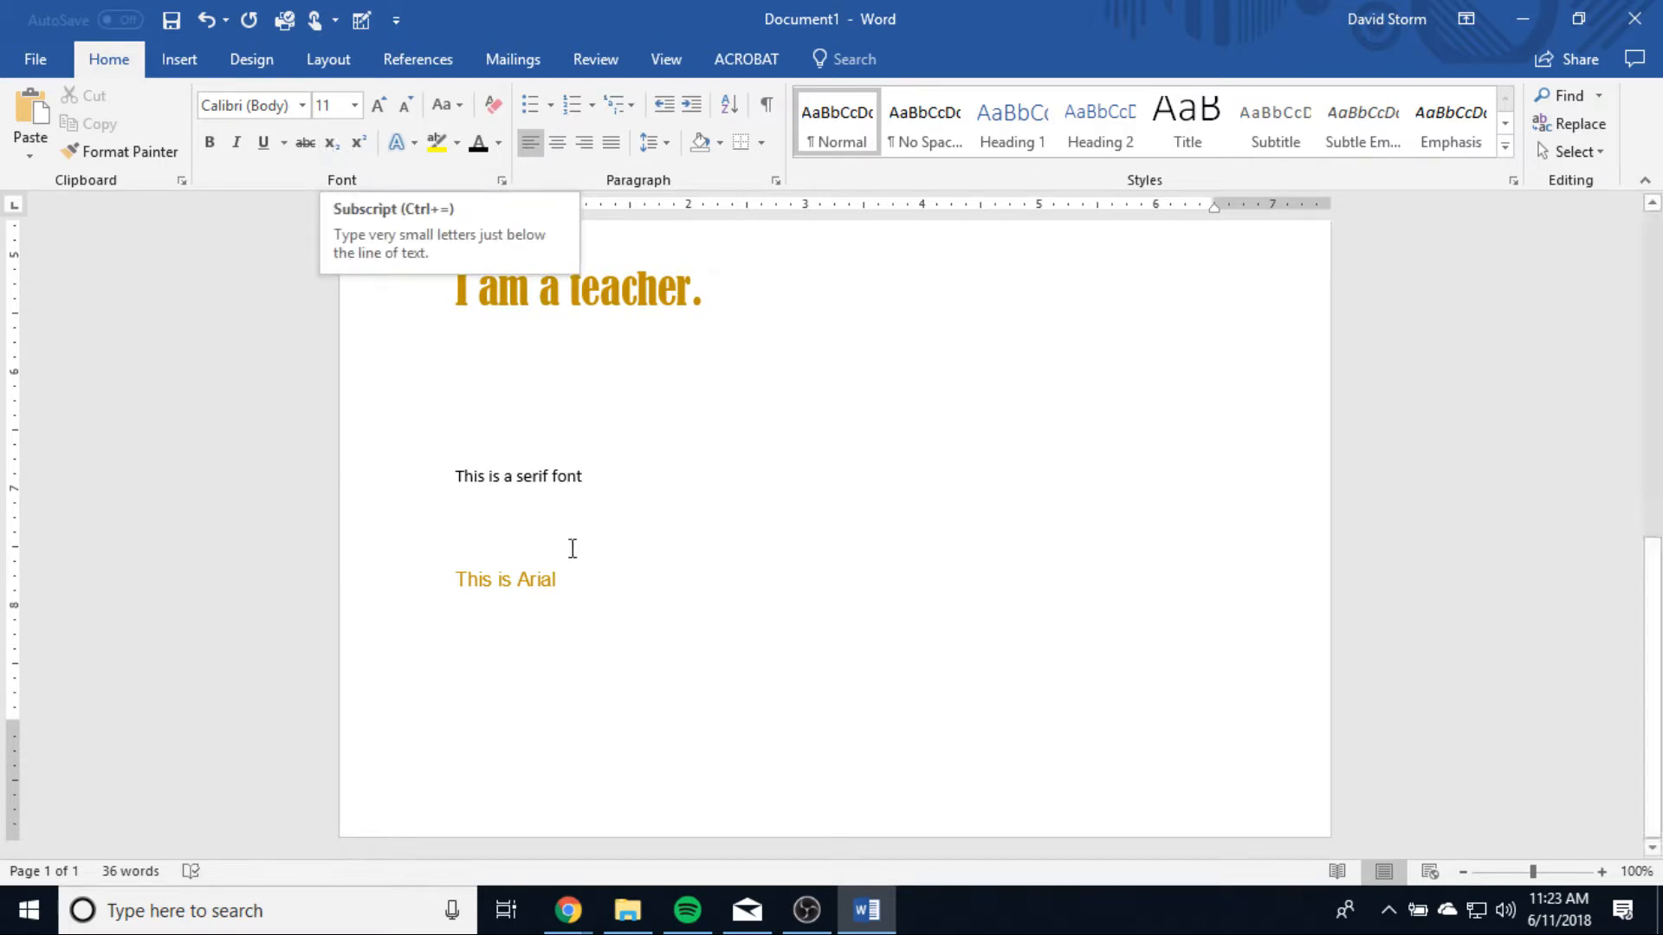
Step: Add "2" directly after "This is a serif font" and format it as subscript
{"action": "type", "text": "2"}
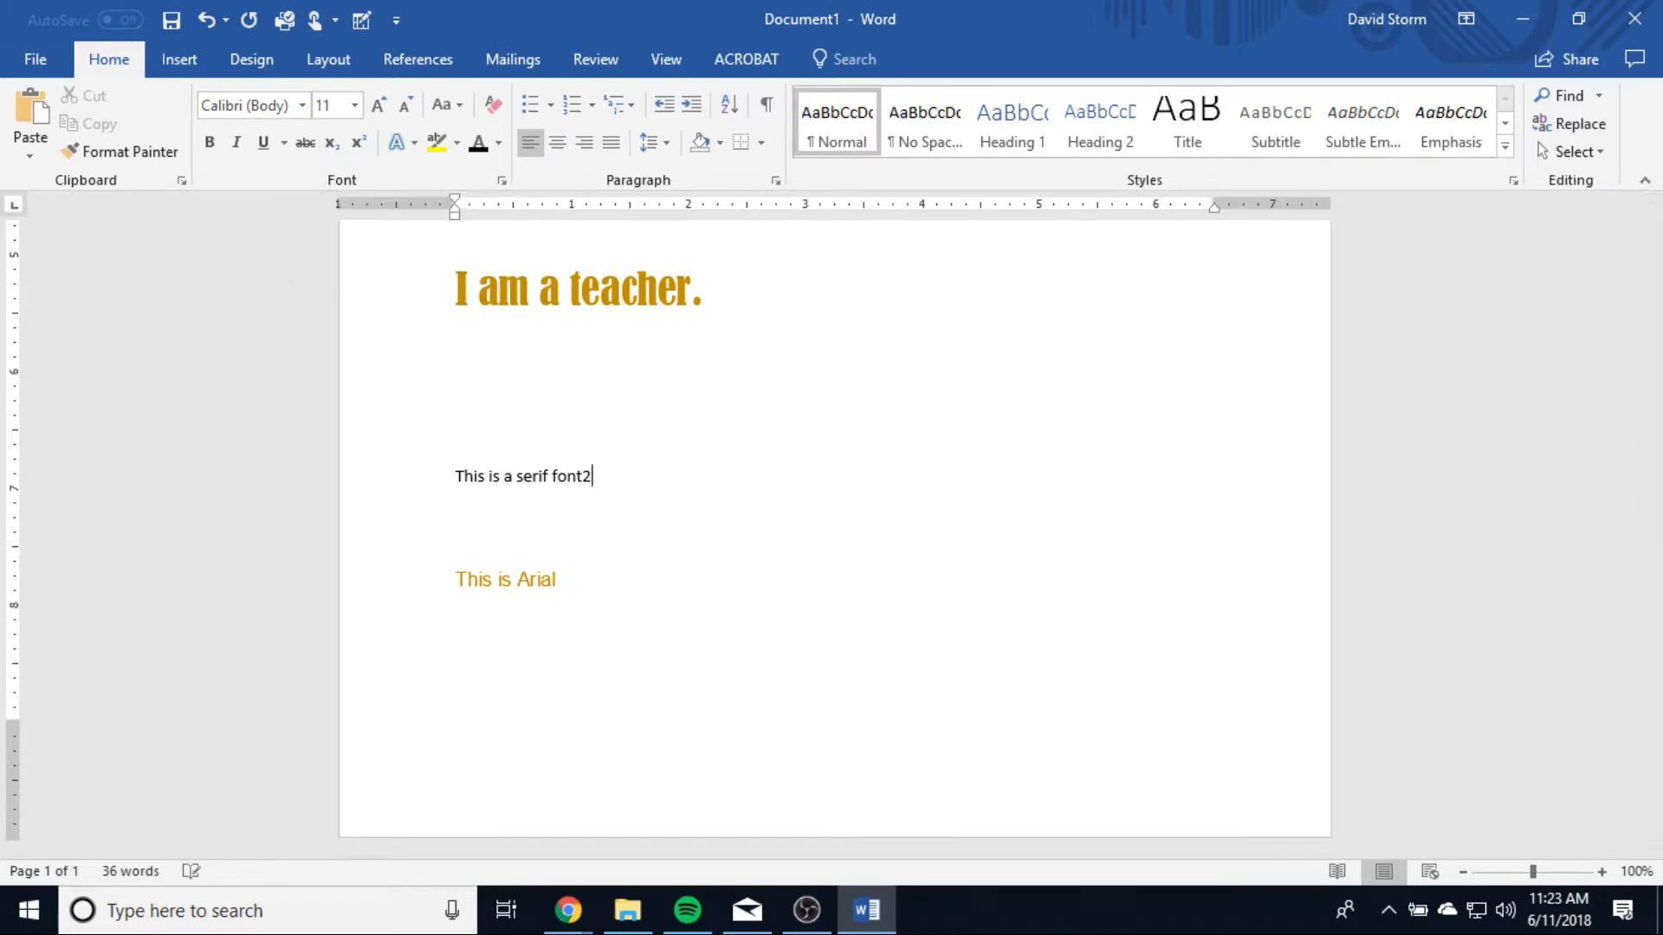
{"action": "left_click_drag", "start_coordinate": [596, 482], "coordinate": [584, 479]}
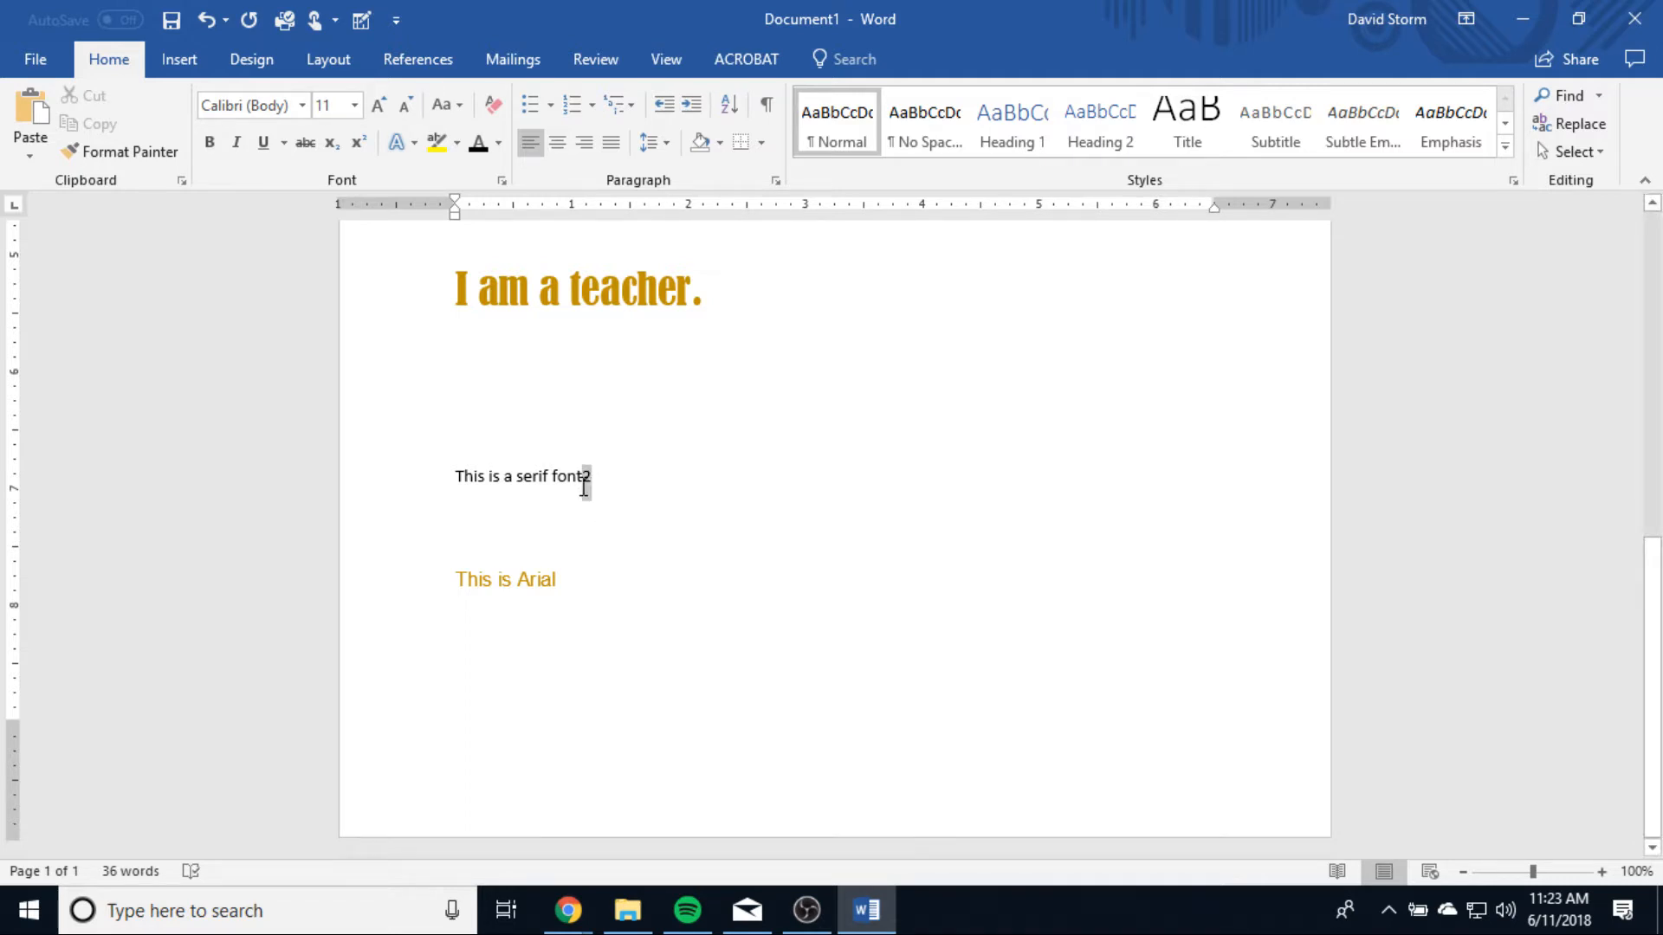
{"action": "left_click", "coordinate": [332, 142]}
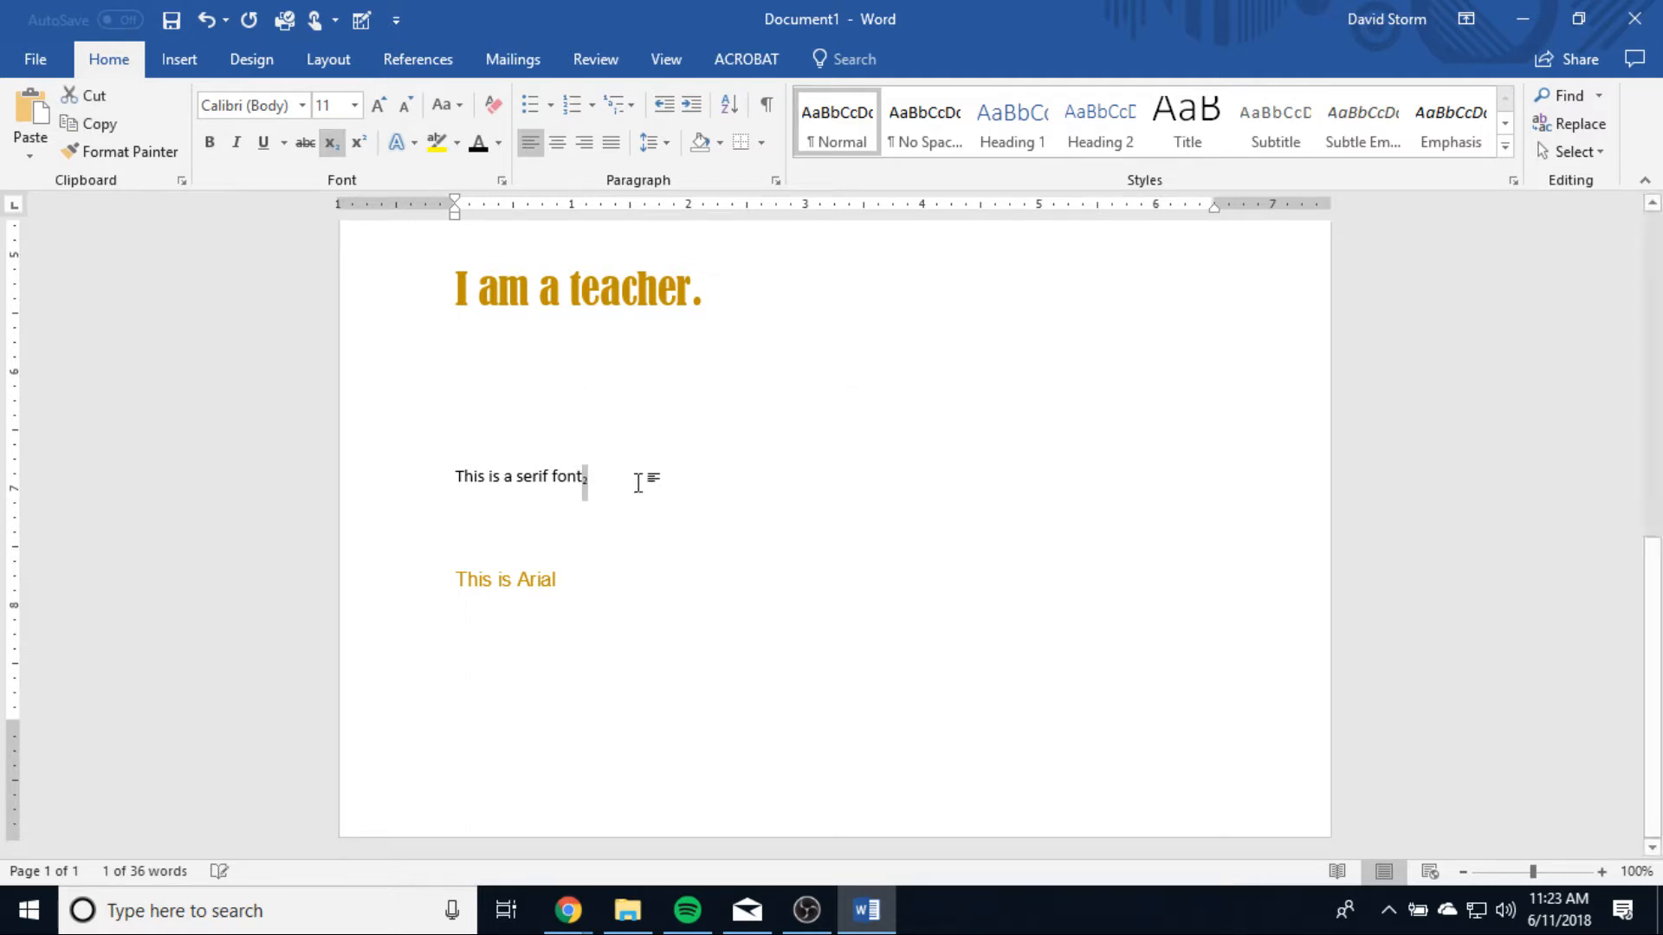
{"action": "left_click", "coordinate": [676, 483]}
Step: Format the "2" after "font" as superscript
{"action": "left_click_drag", "start_coordinate": [587, 483], "coordinate": [583, 479]}
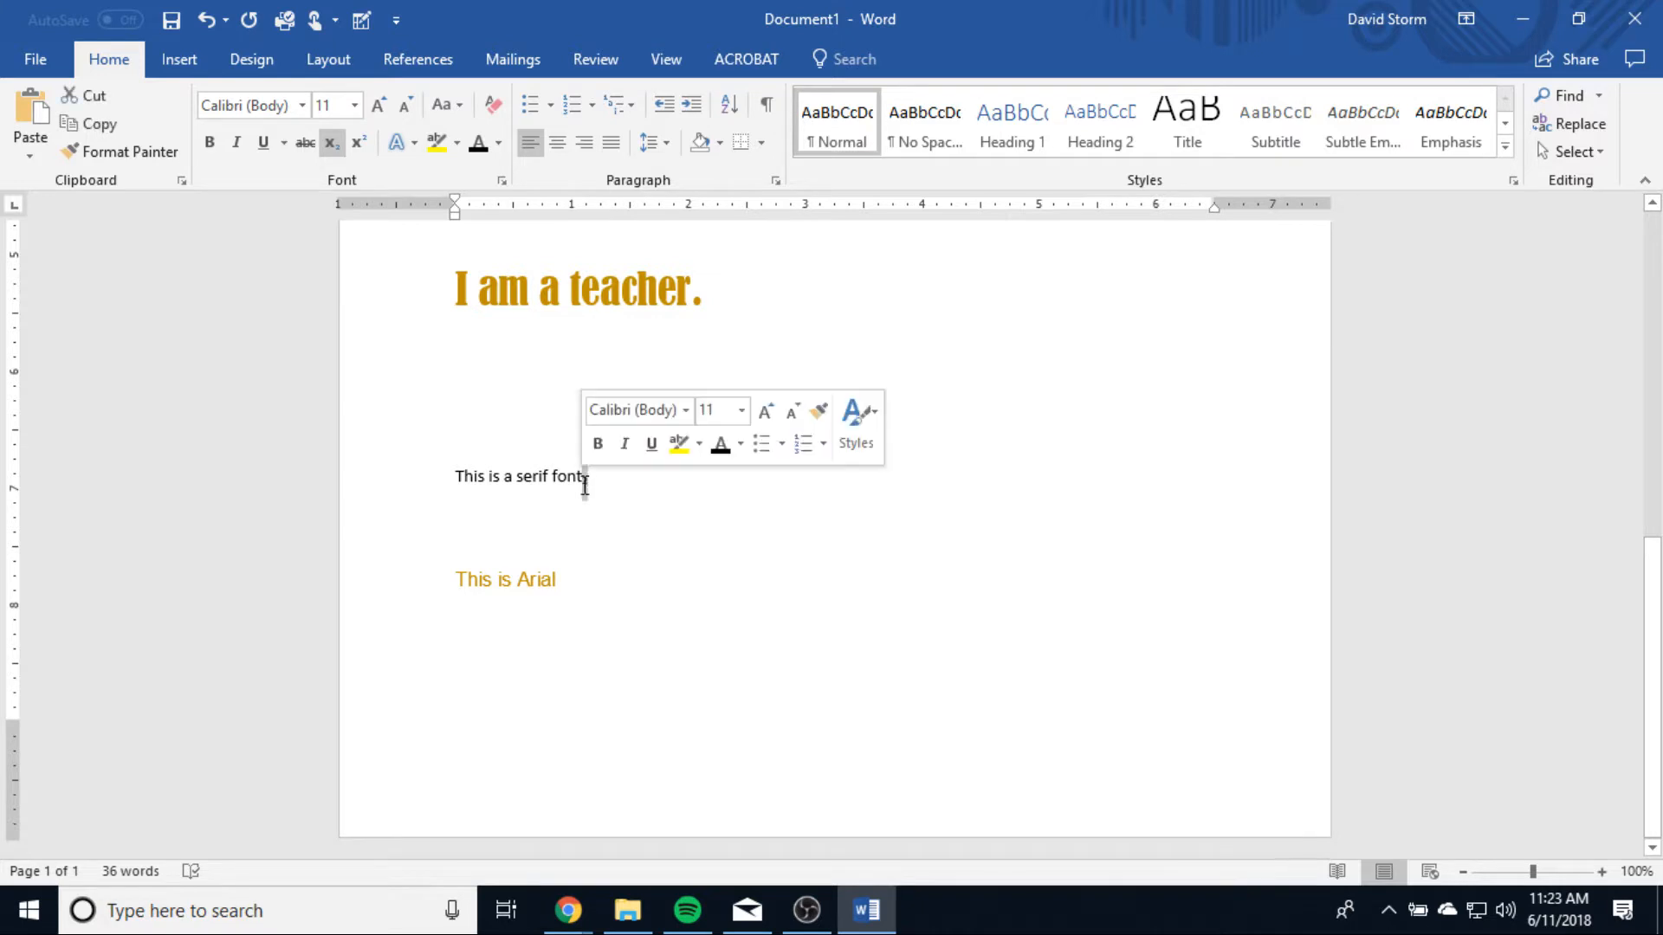
{"action": "left_click", "coordinate": [362, 149]}
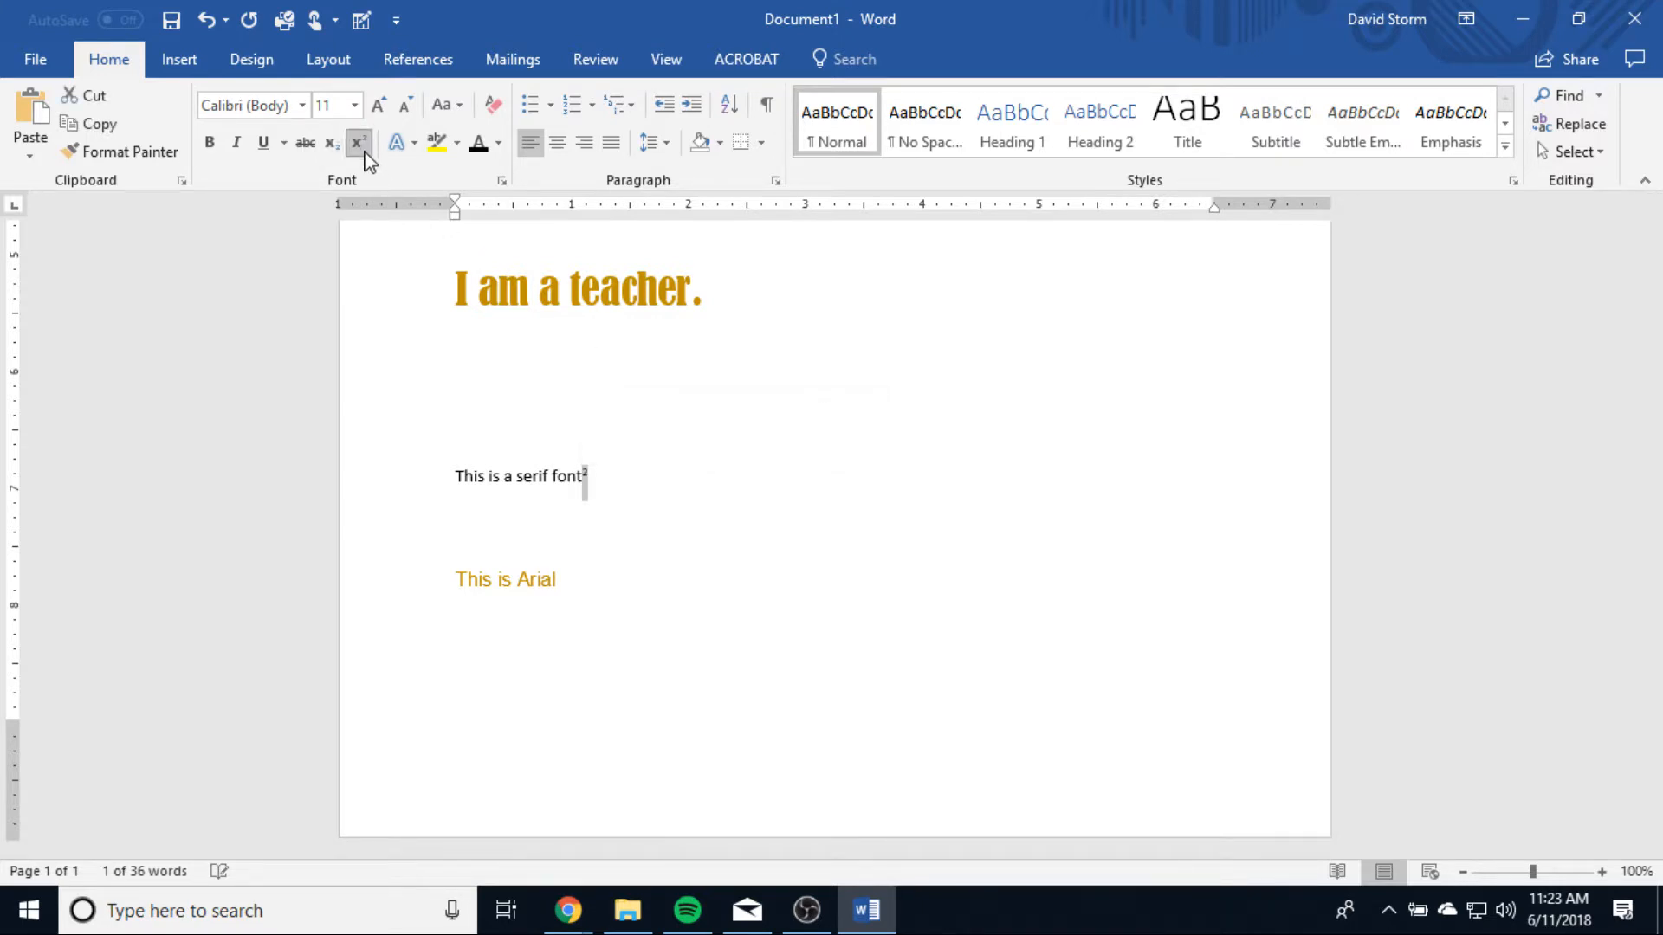
{"action": "left_click", "coordinate": [817, 576]}
Step: Select the line "This is Arial" and look through the text effects and typography options without applying any
{"action": "left_click", "coordinate": [416, 145]}
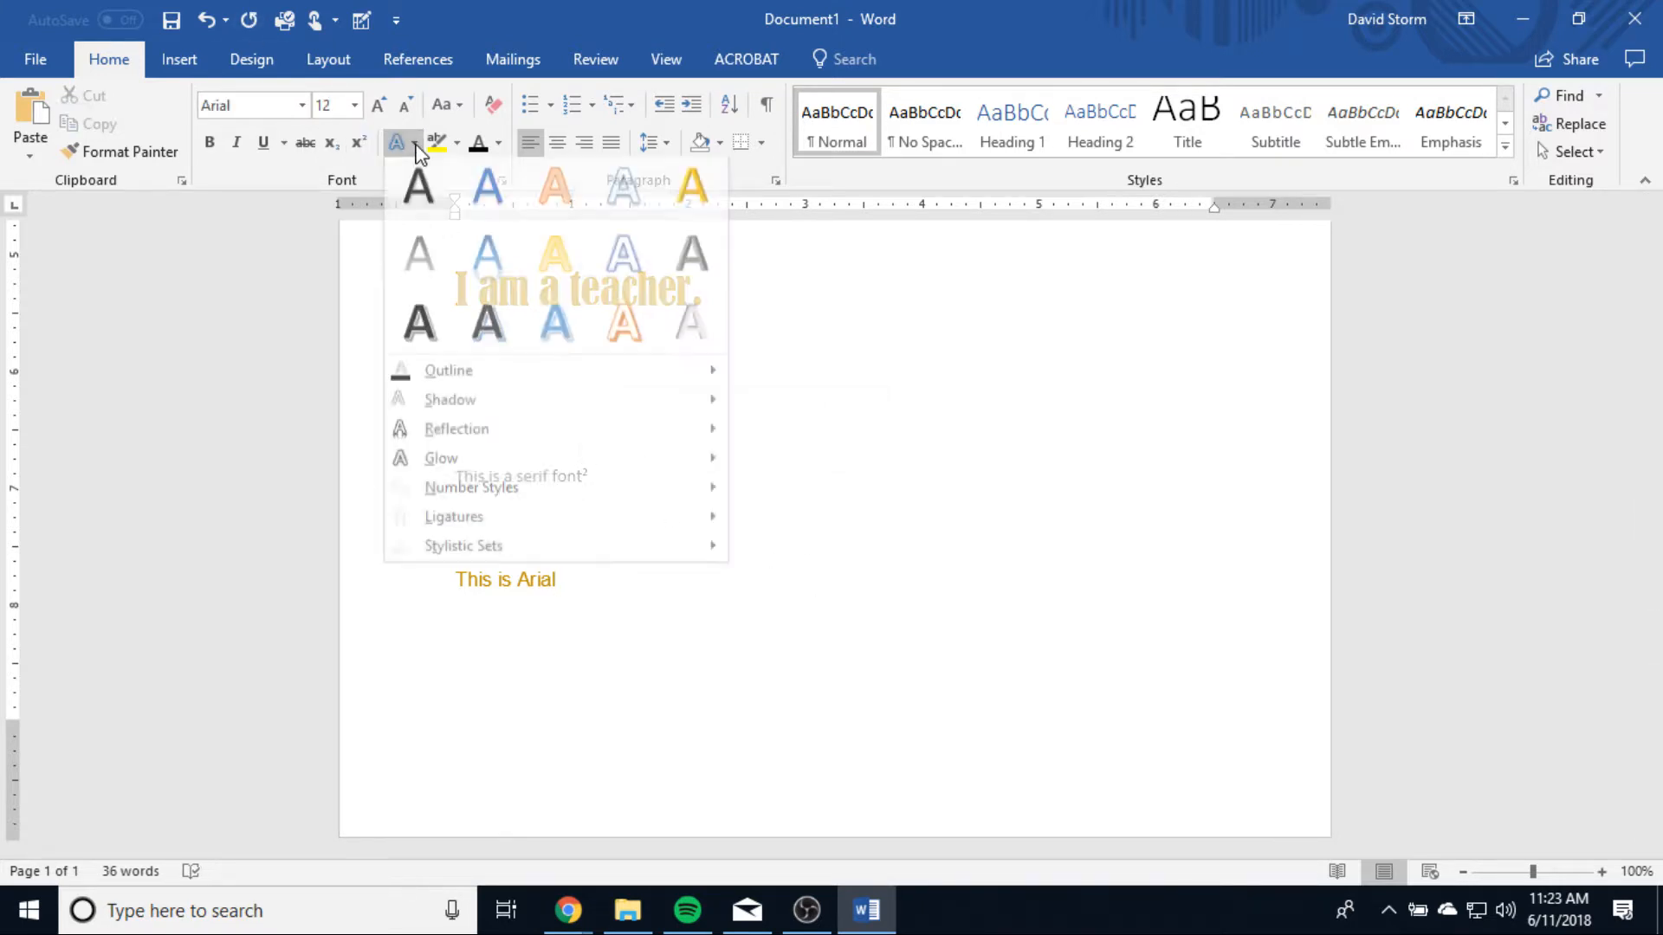
{"action": "left_click", "coordinate": [997, 529]}
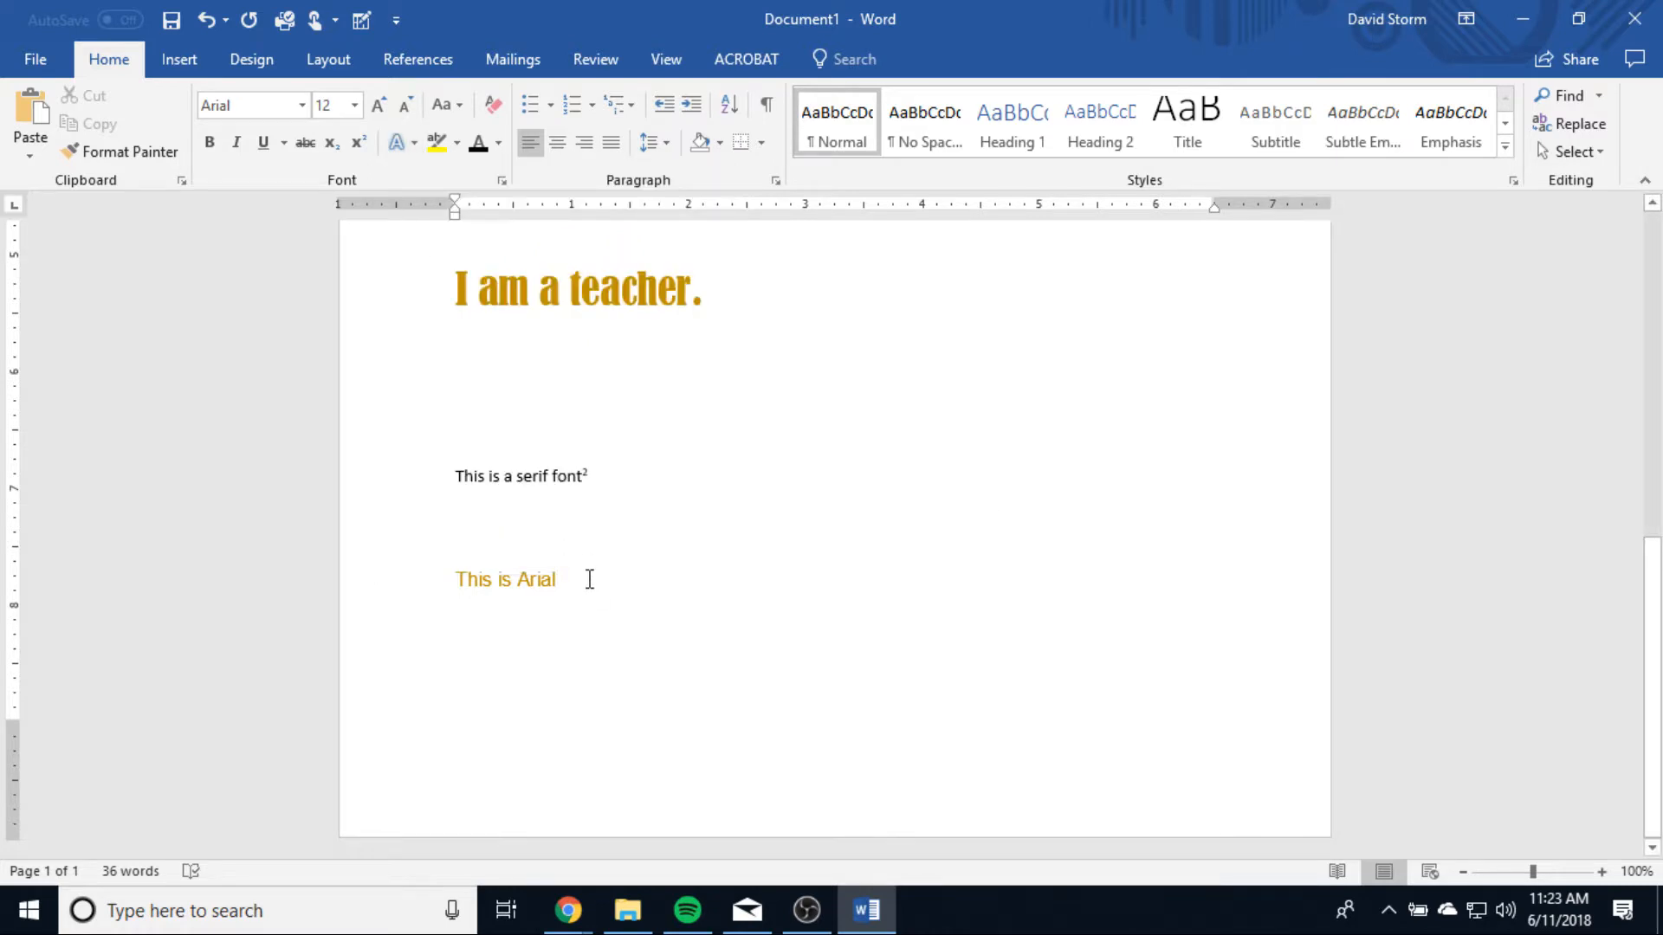
{"action": "left_click_drag", "start_coordinate": [589, 580], "coordinate": [408, 583]}
{"action": "left_click", "coordinate": [414, 144]}
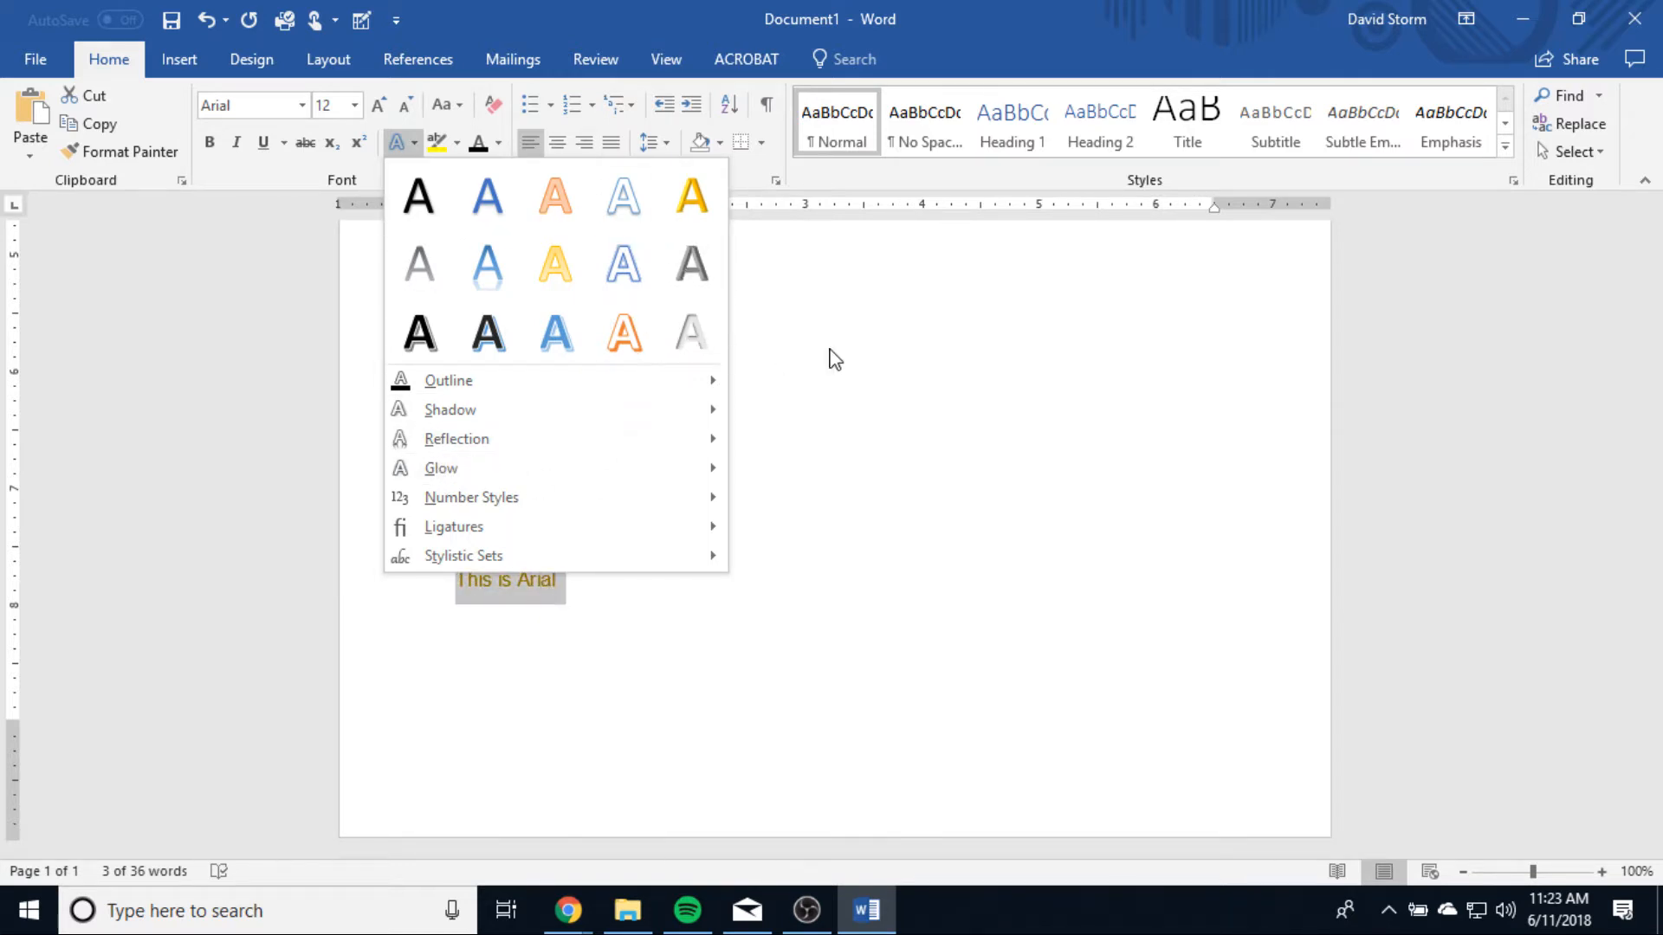
{"action": "key", "text": "Escape"}
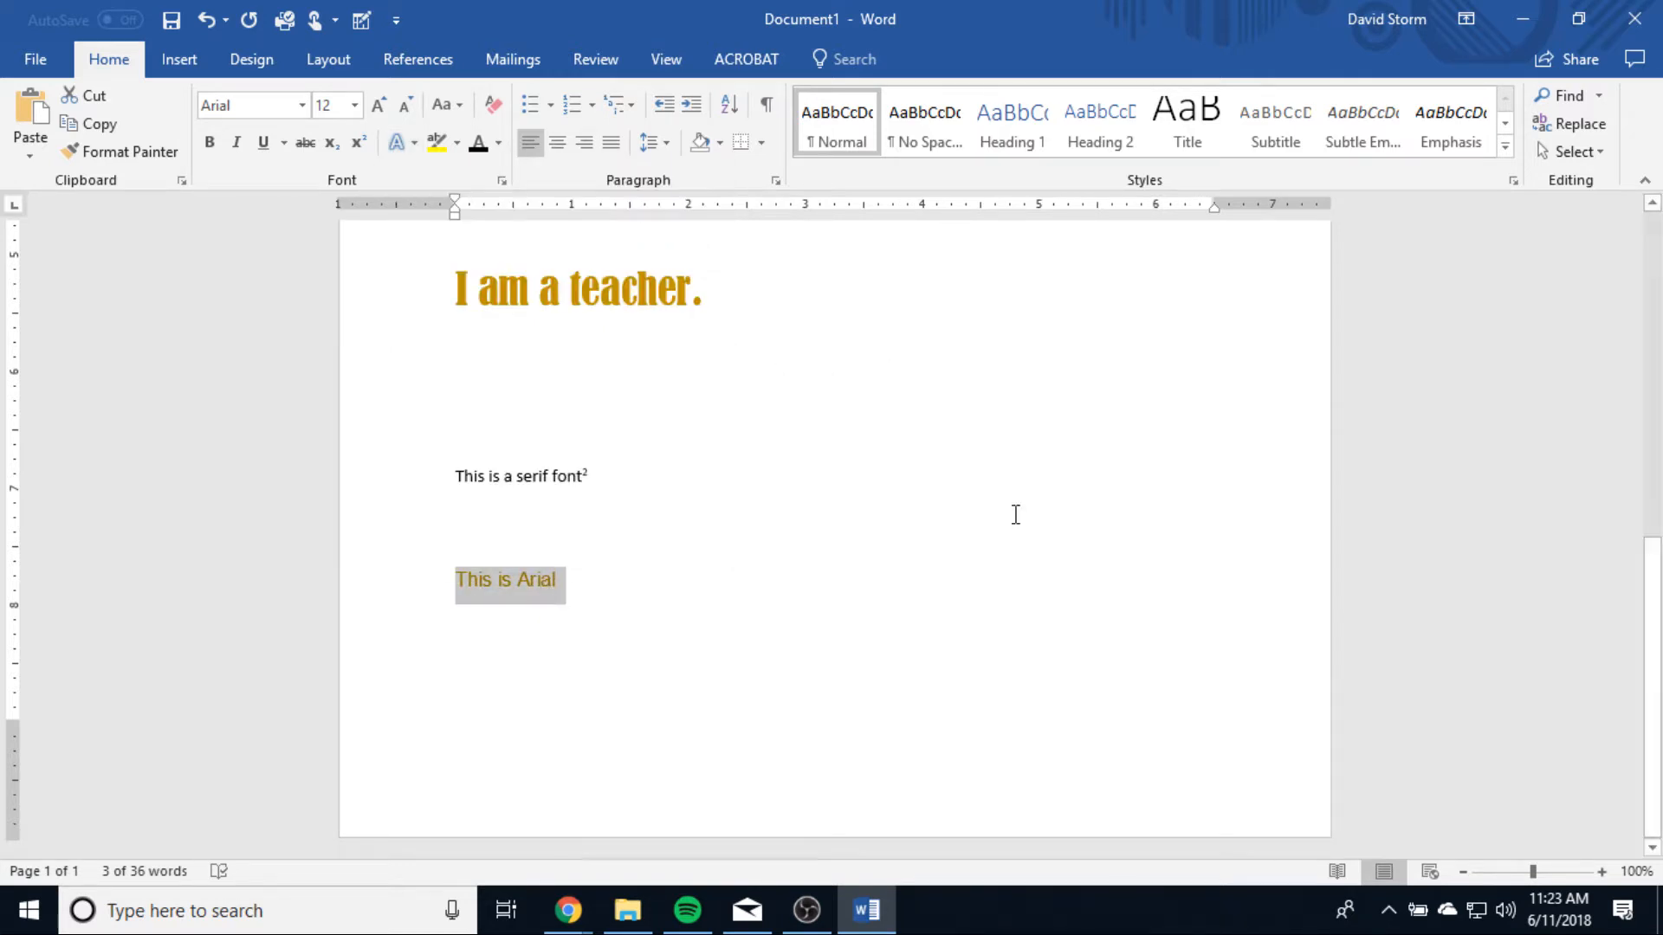
Step: Highlight the line "This is Arial" in yellow and replace that highlight with dark red
{"action": "left_click", "coordinate": [438, 143]}
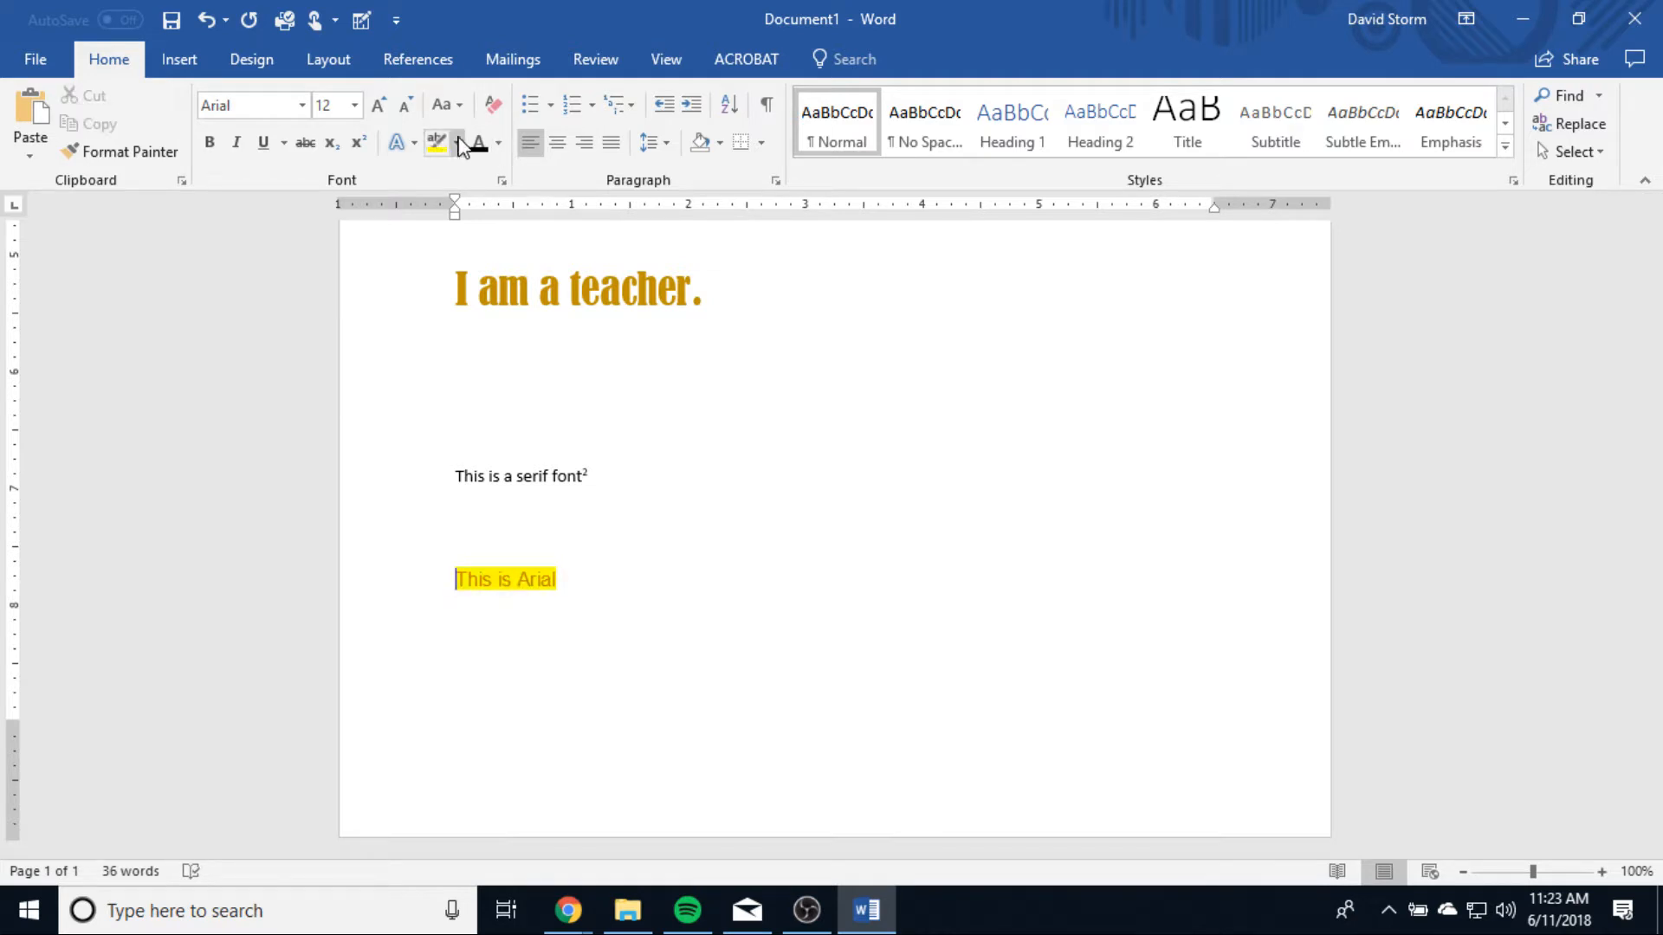
{"action": "left_click", "coordinate": [456, 144]}
{"action": "left_click", "coordinate": [441, 257]}
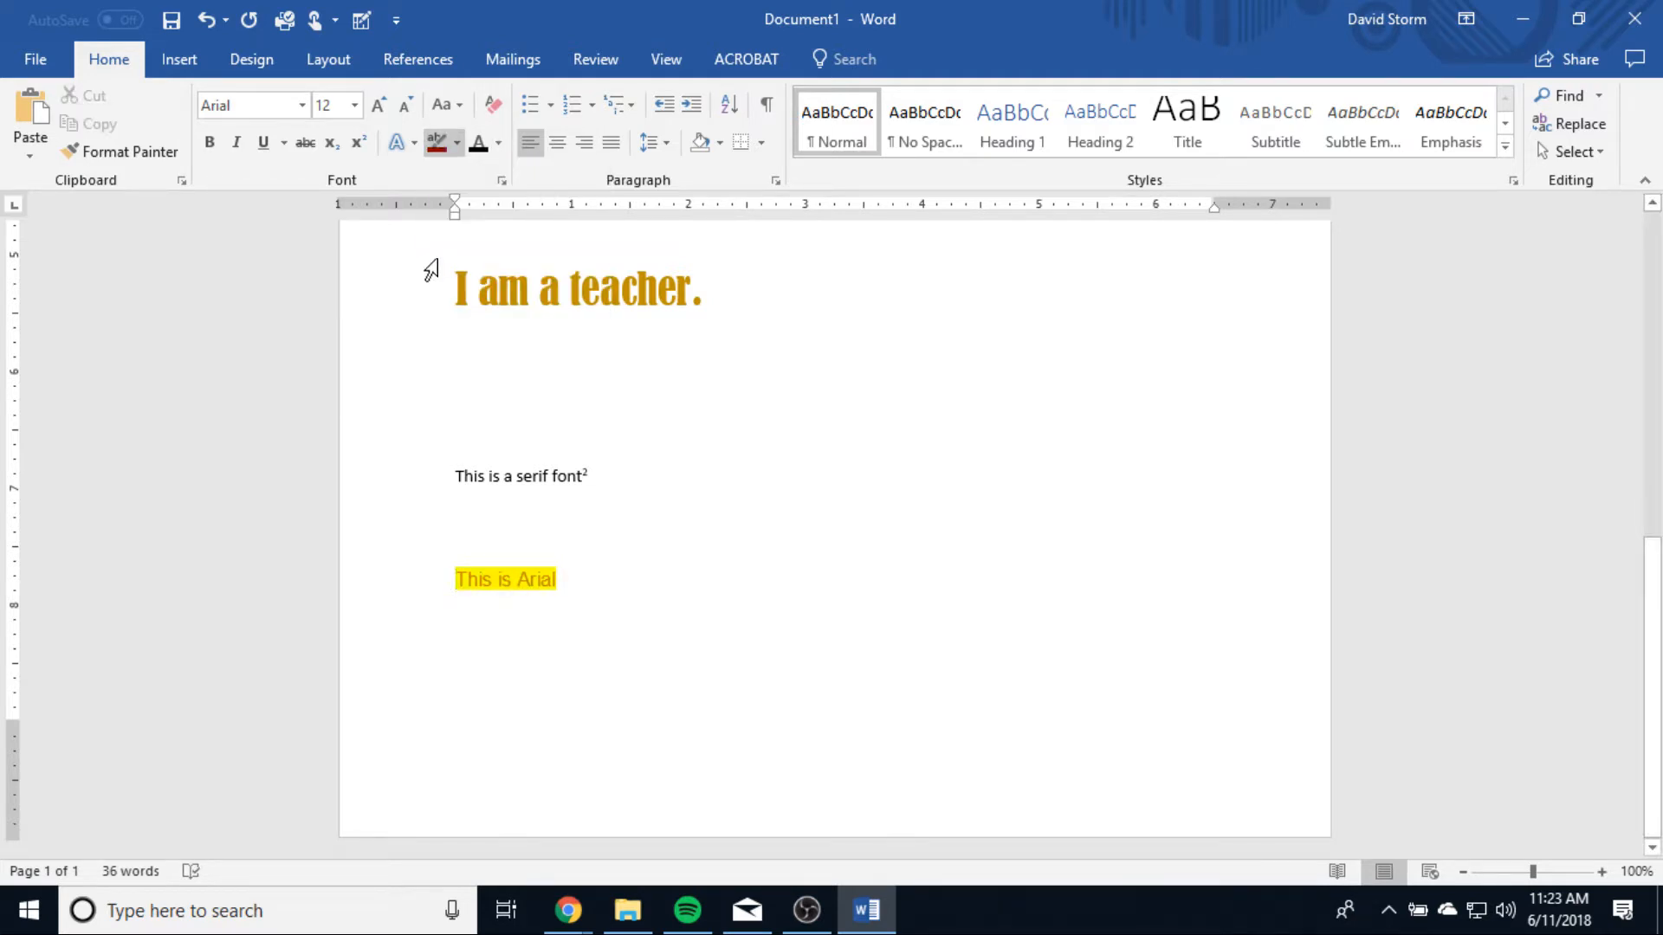
{"action": "left_click", "coordinate": [438, 144]}
{"action": "left_click_drag", "start_coordinate": [559, 579], "coordinate": [452, 570]}
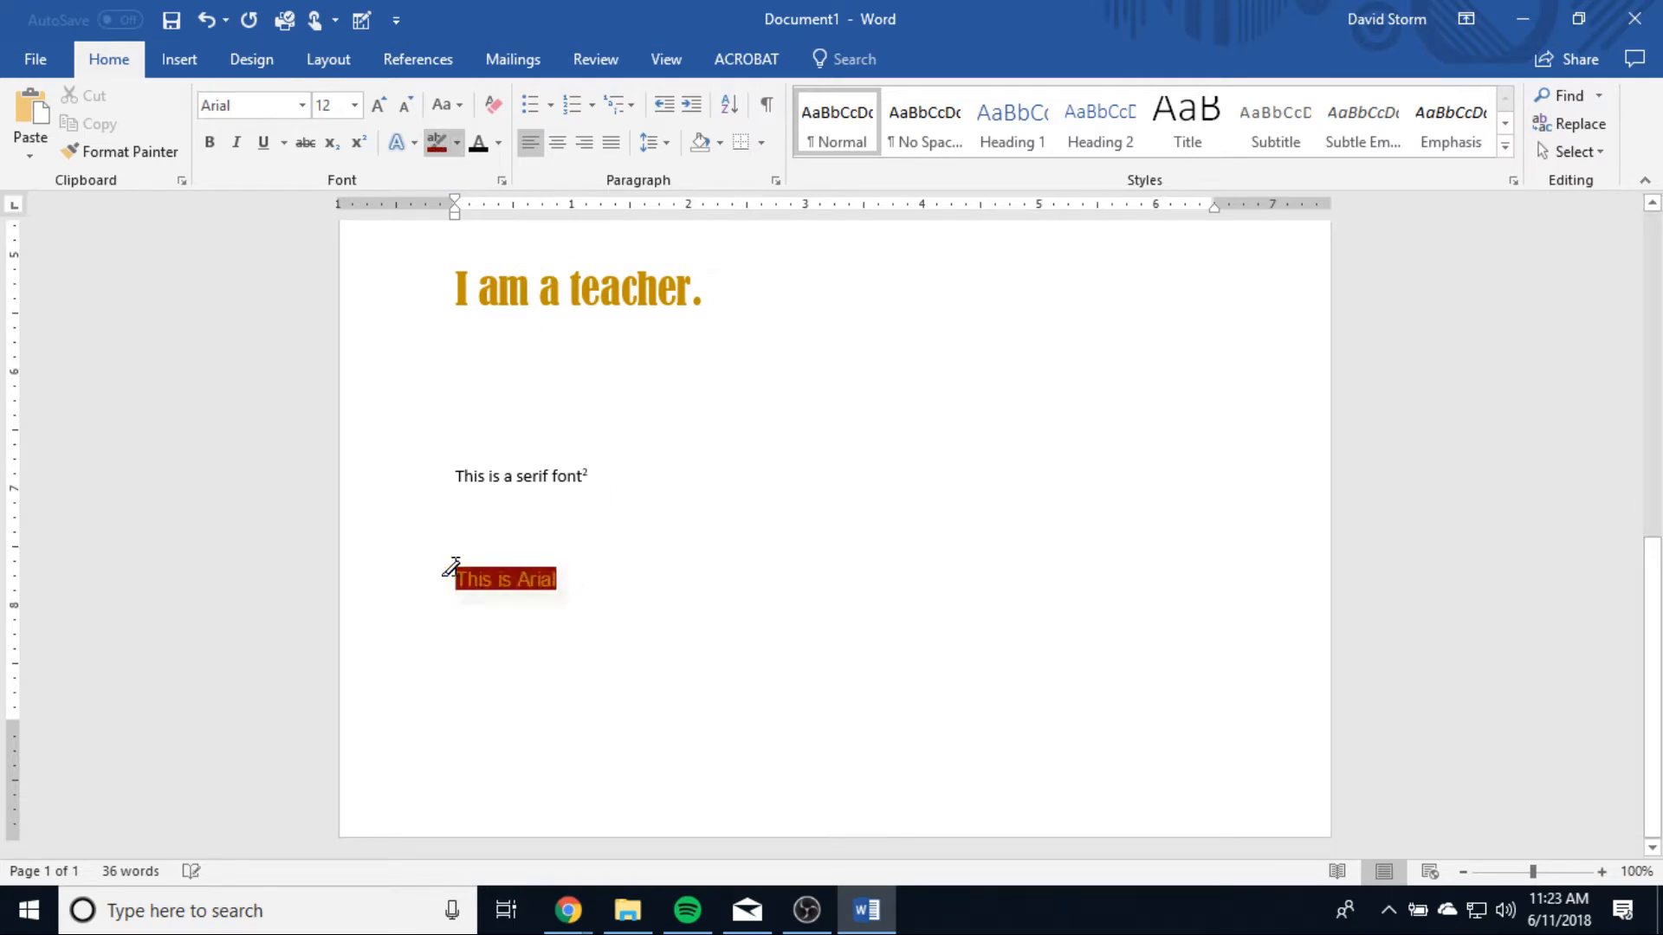
Step: Set the font color of the line "This is Arial" to the standard yellow
{"action": "left_click", "coordinate": [501, 144]}
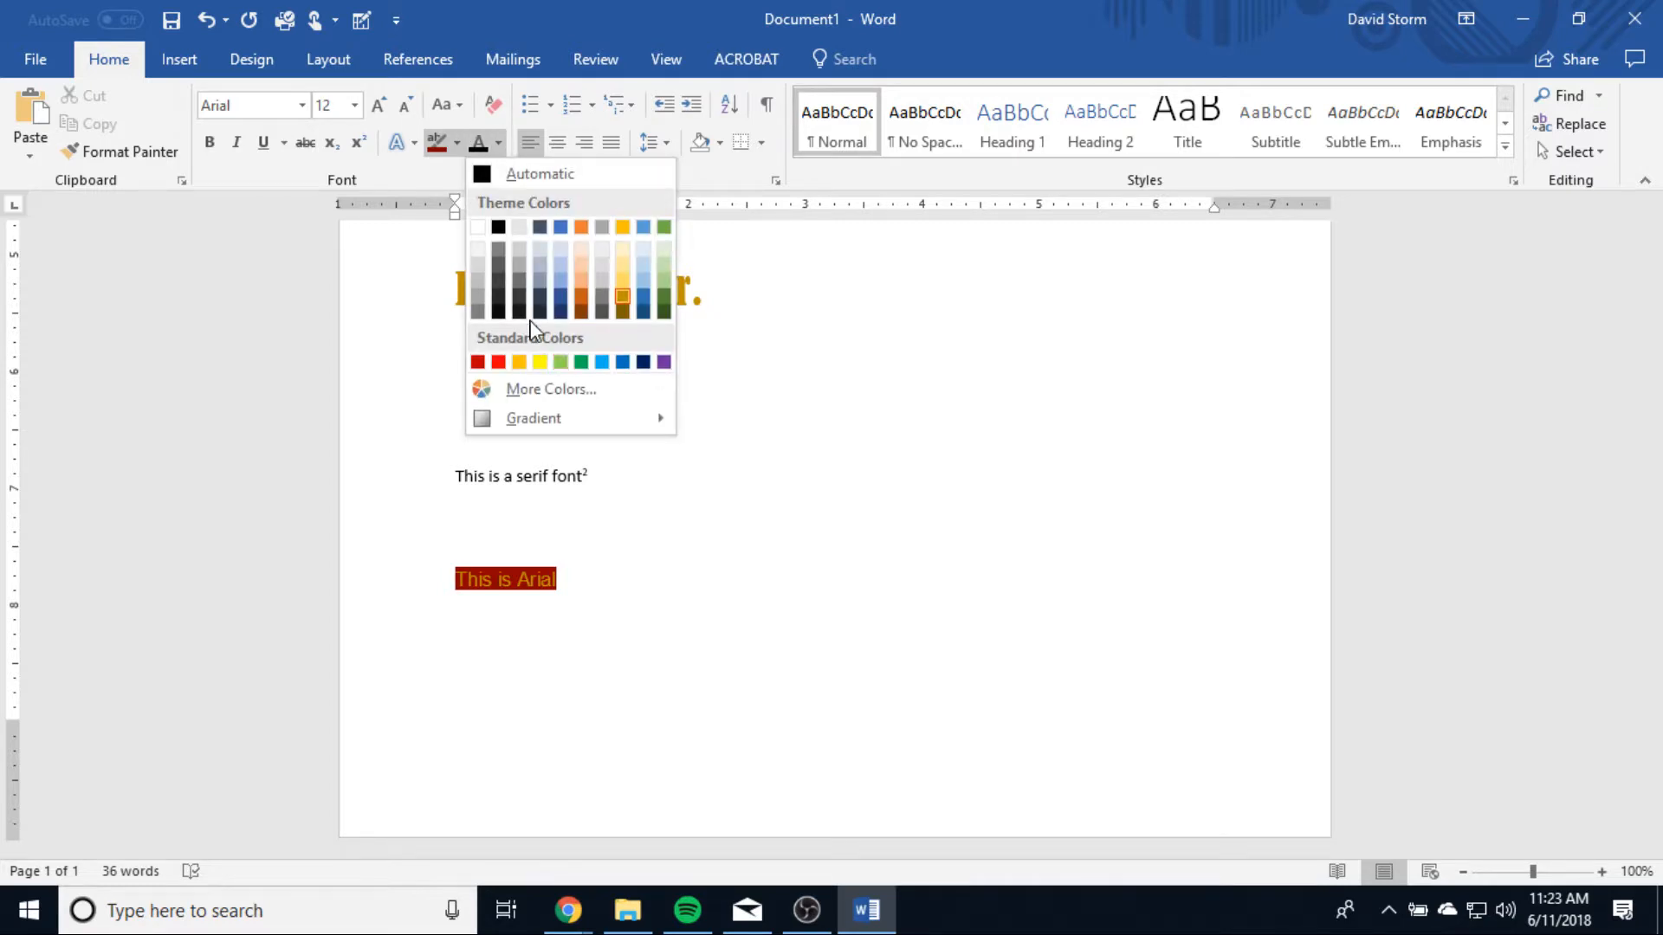
{"action": "left_click", "coordinate": [583, 297]}
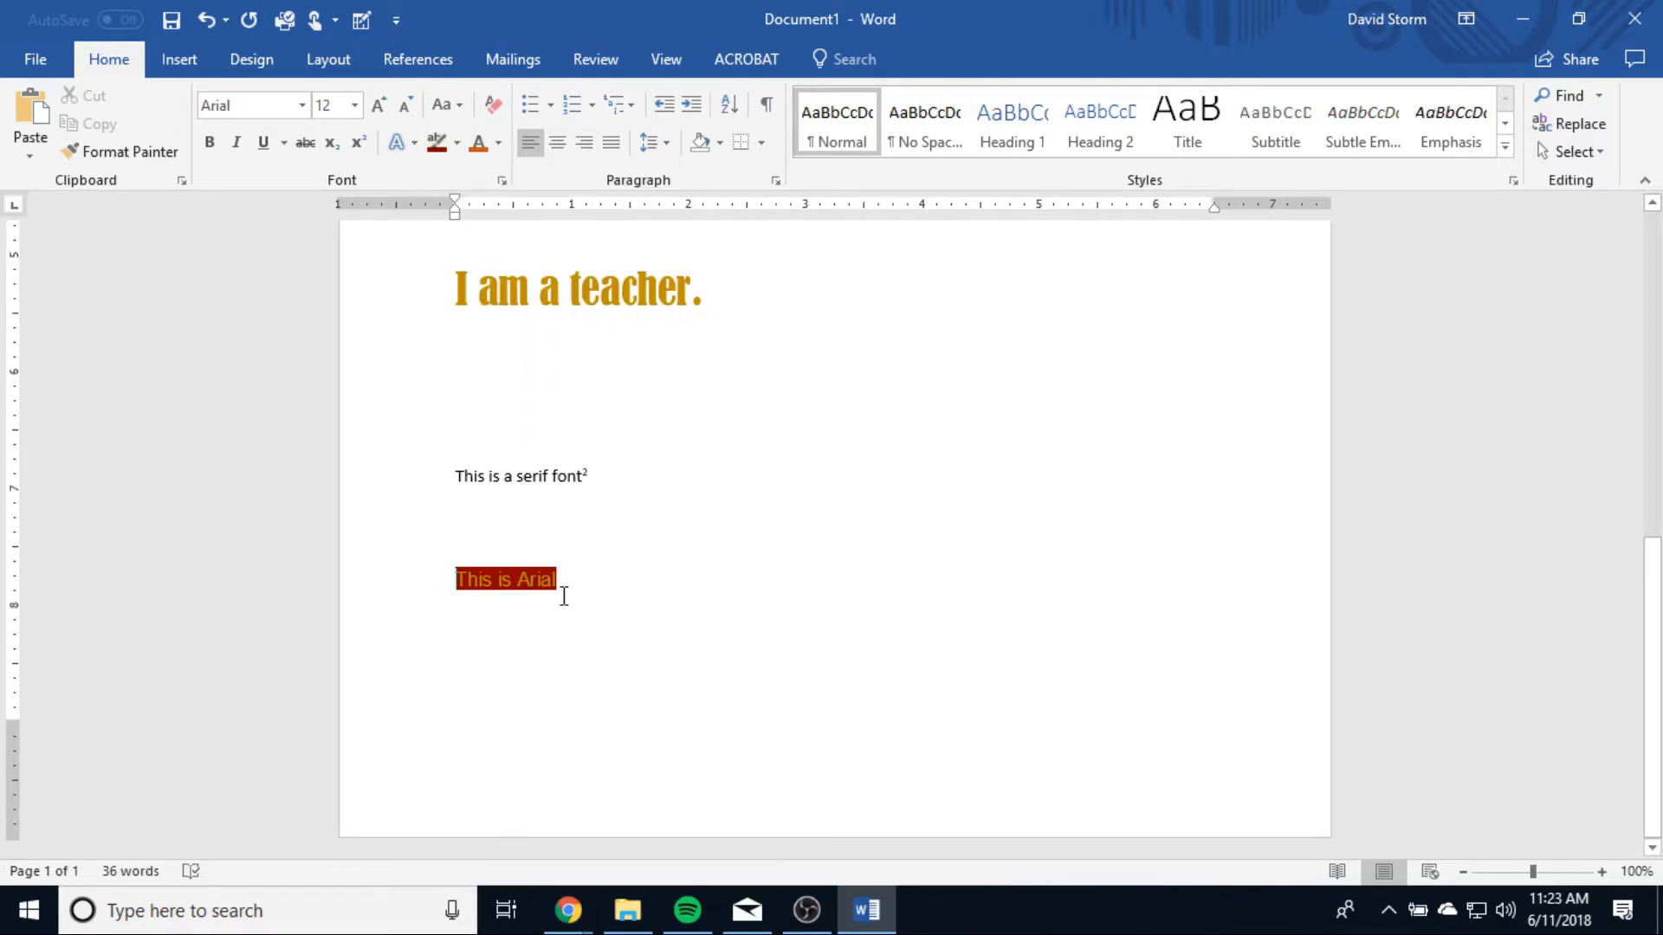
{"action": "left_click_drag", "start_coordinate": [560, 594], "coordinate": [454, 579]}
{"action": "left_click", "coordinate": [499, 144]}
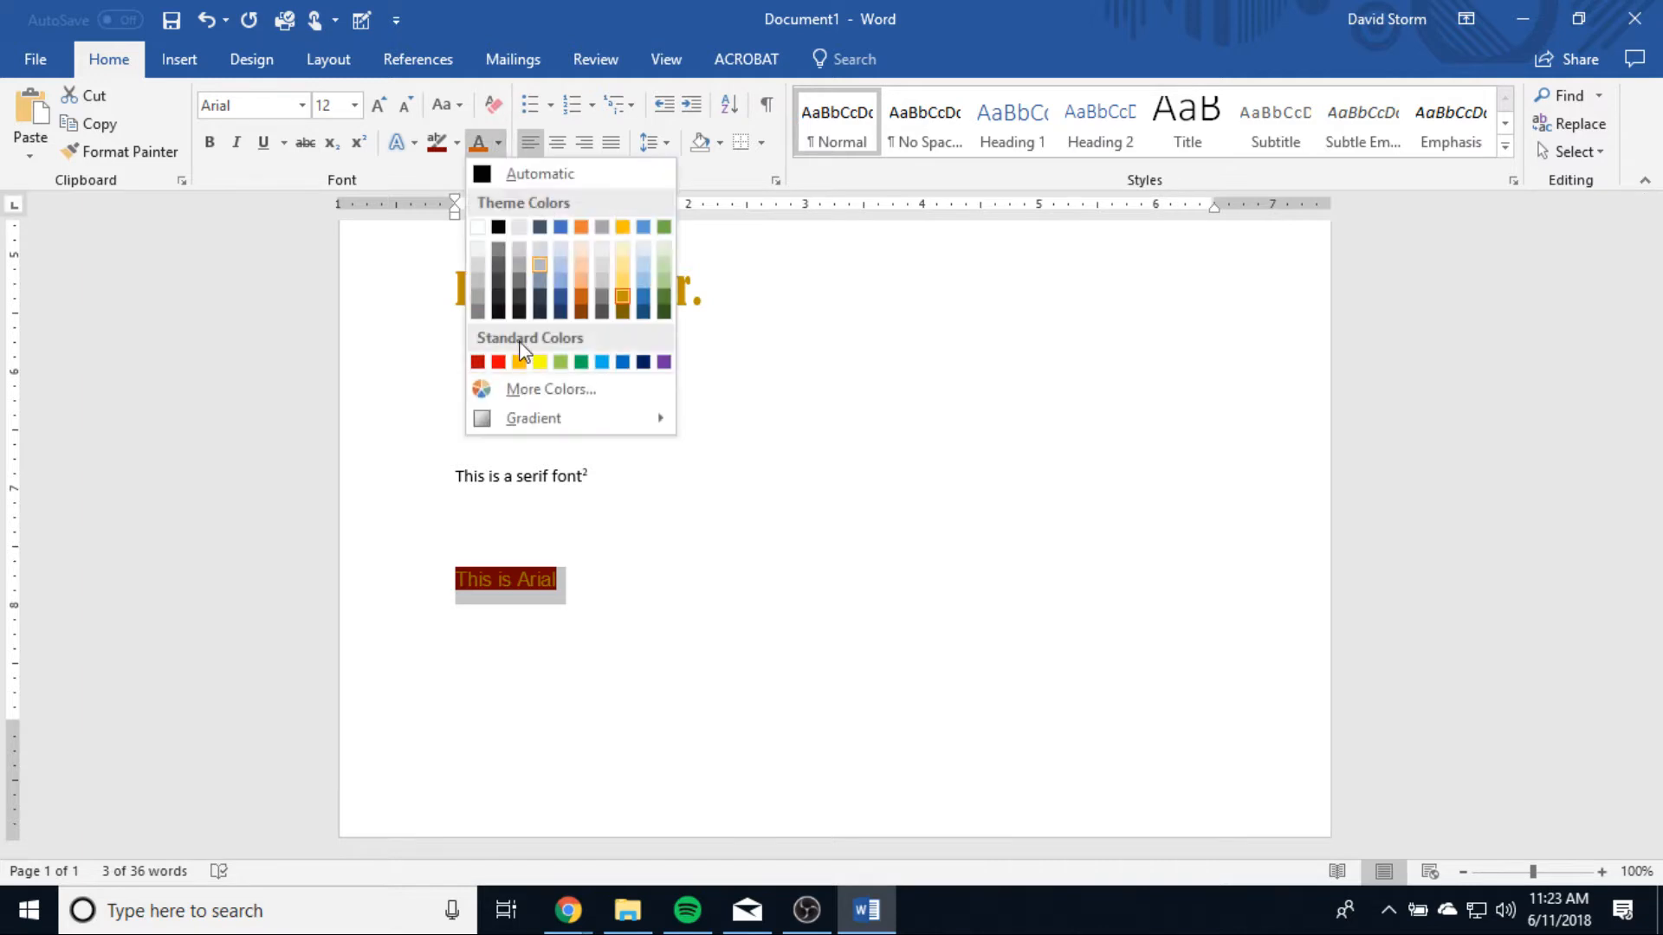
{"action": "left_click", "coordinate": [540, 362]}
{"action": "left_click", "coordinate": [725, 651]}
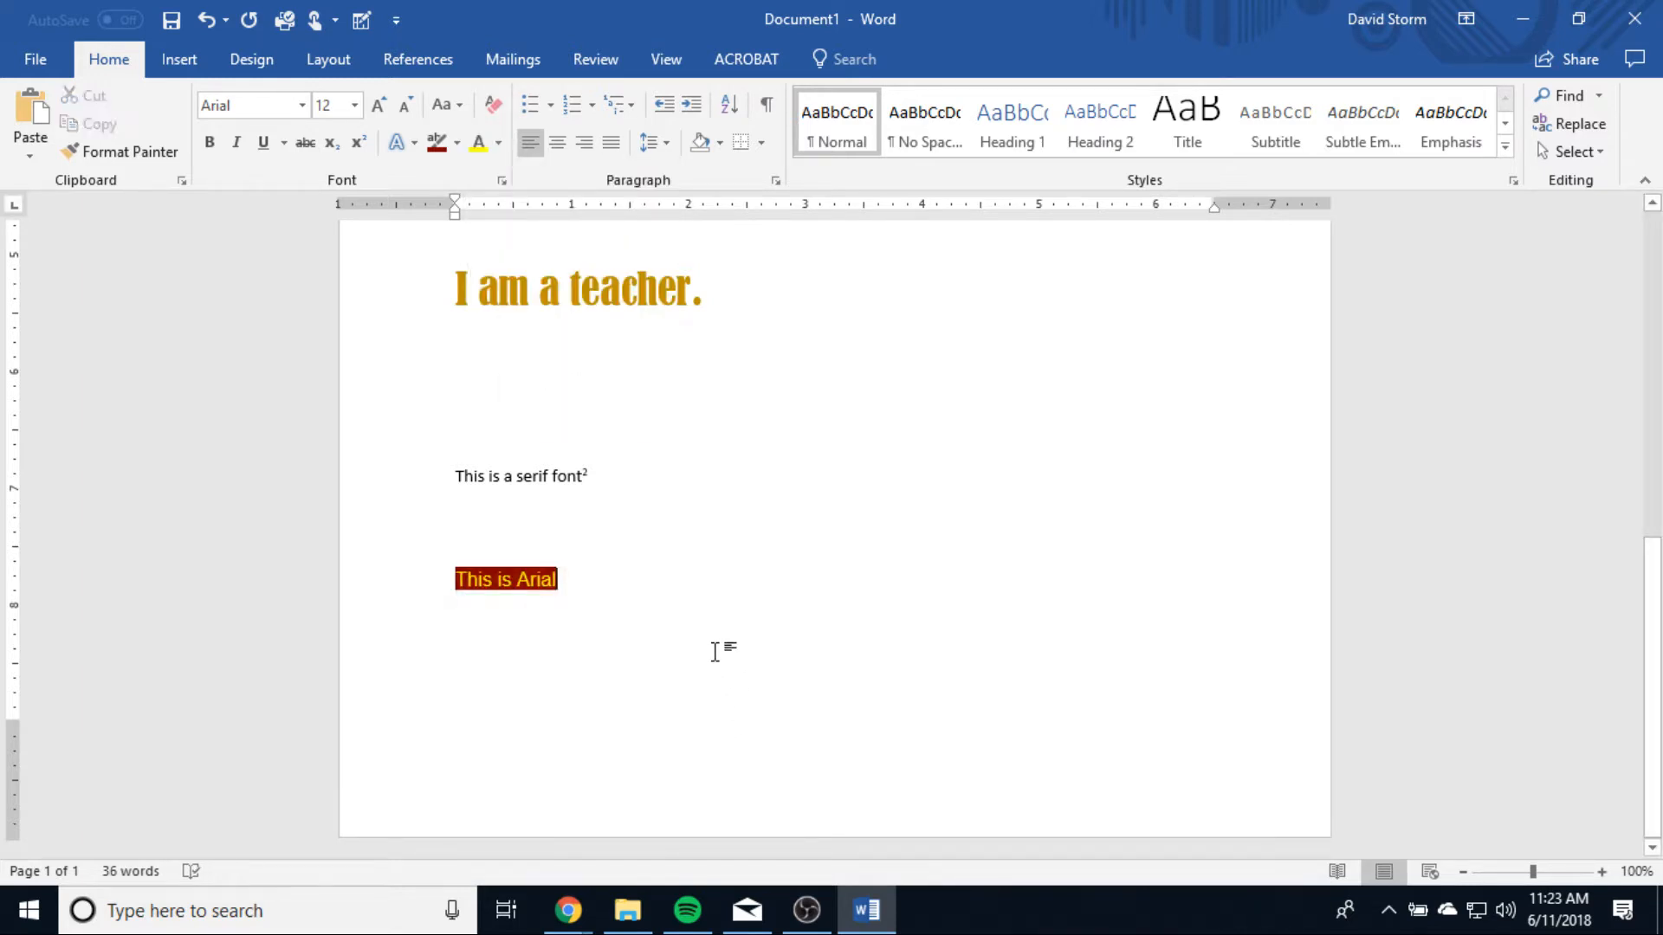
Step: Open the full font settings, examine the basic and advanced options, and close them without changing anything
{"action": "scroll", "coordinate": [725, 605], "scroll_direction": "up", "scroll_amount": 2}
{"action": "scroll", "coordinate": [725, 603], "scroll_direction": "down", "scroll_amount": 2}
{"action": "left_click", "coordinate": [501, 180]}
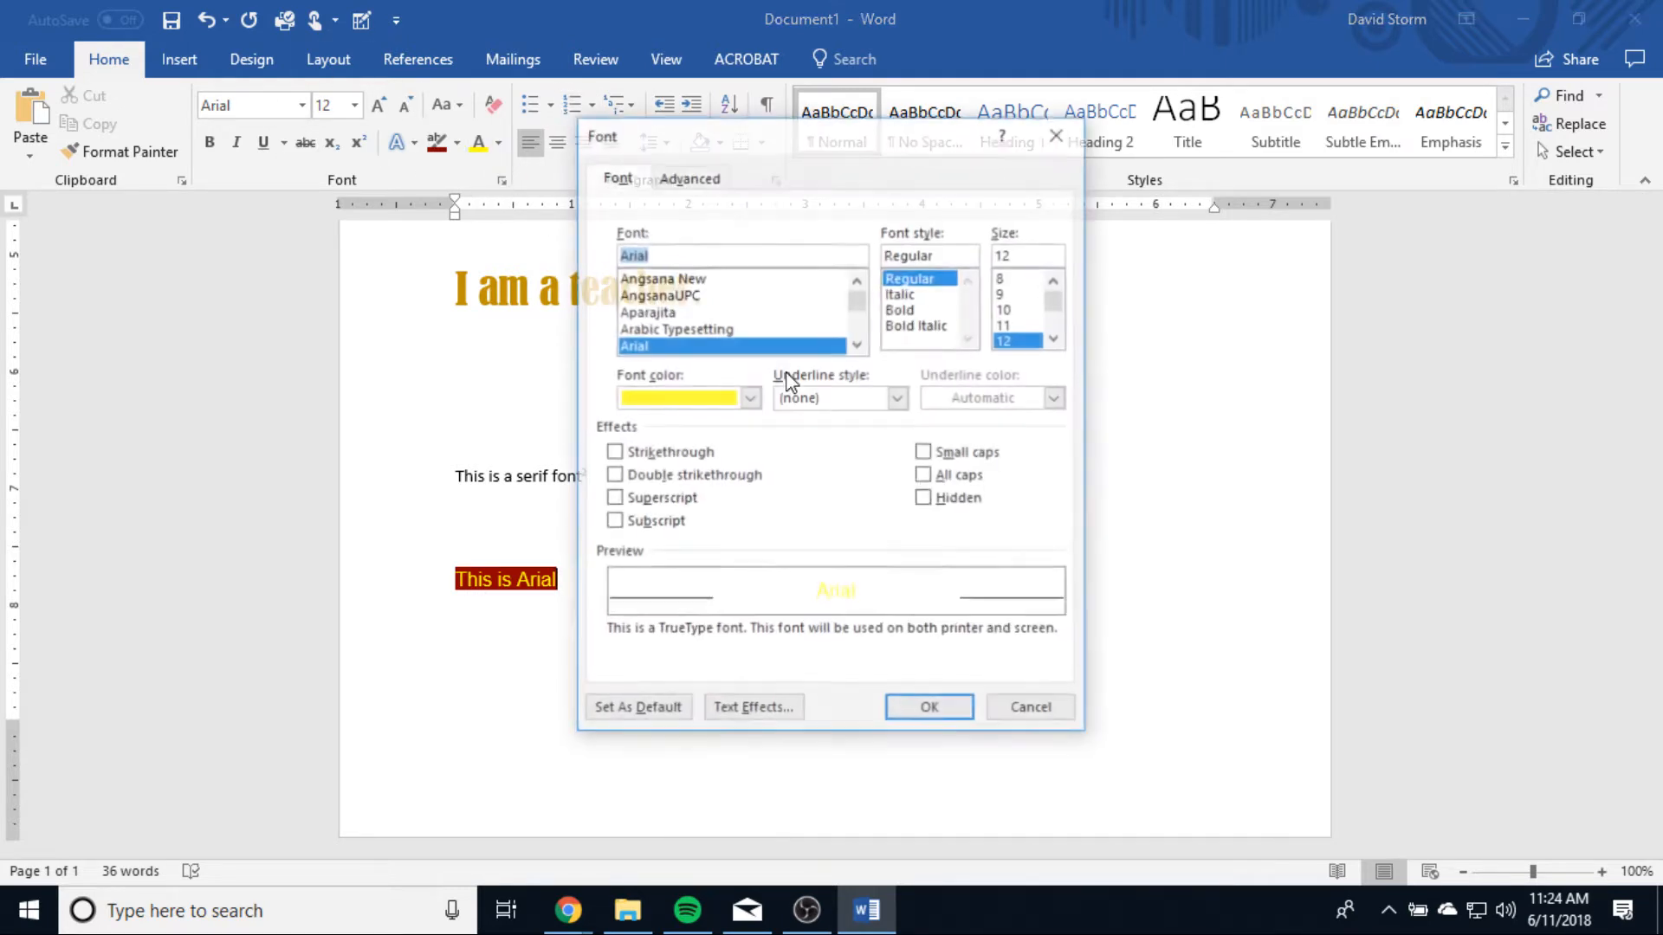
{"action": "left_click_drag", "start_coordinate": [781, 138], "coordinate": [986, 145]}
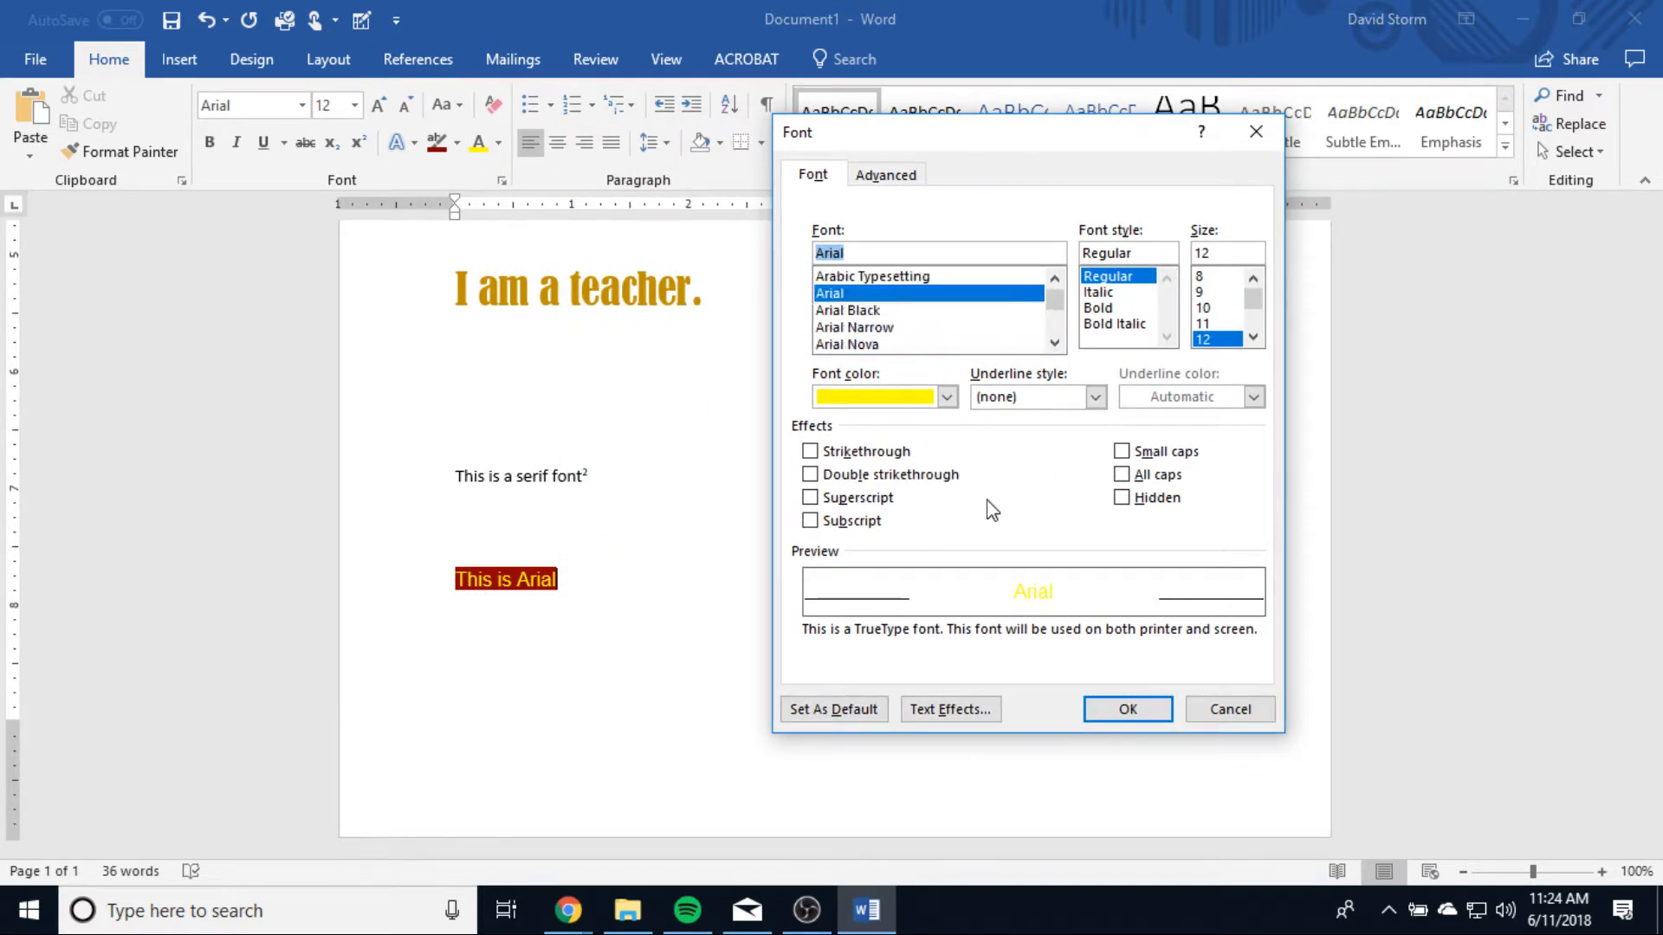
{"action": "left_click", "coordinate": [885, 173]}
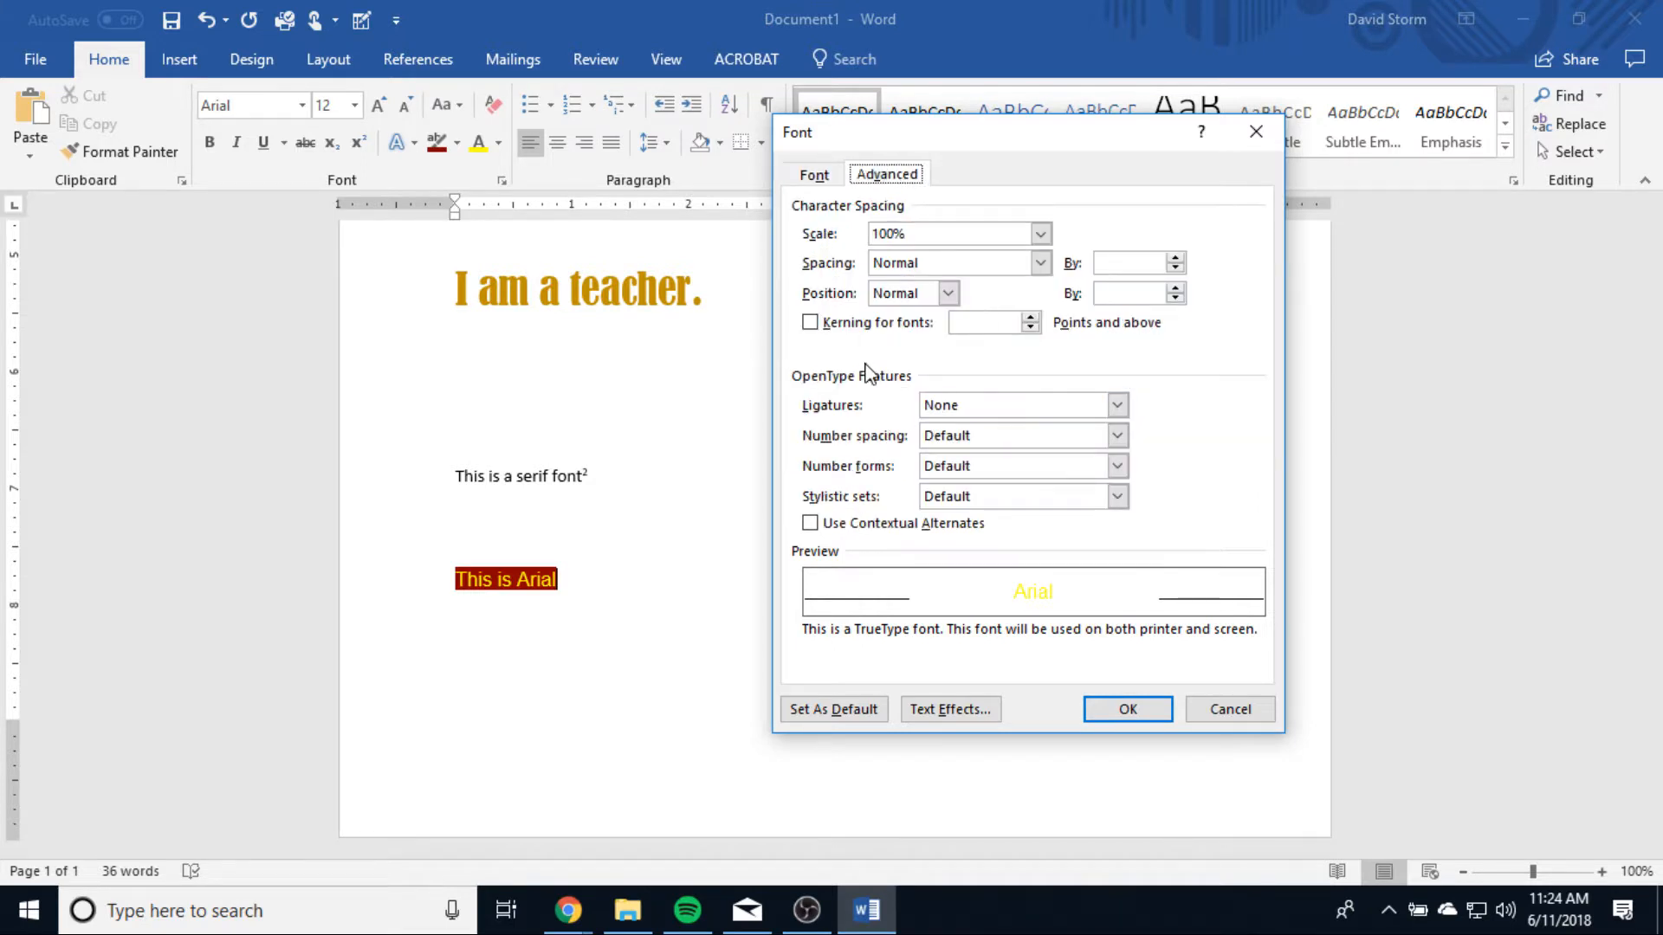
{"action": "left_click", "coordinate": [1252, 126]}
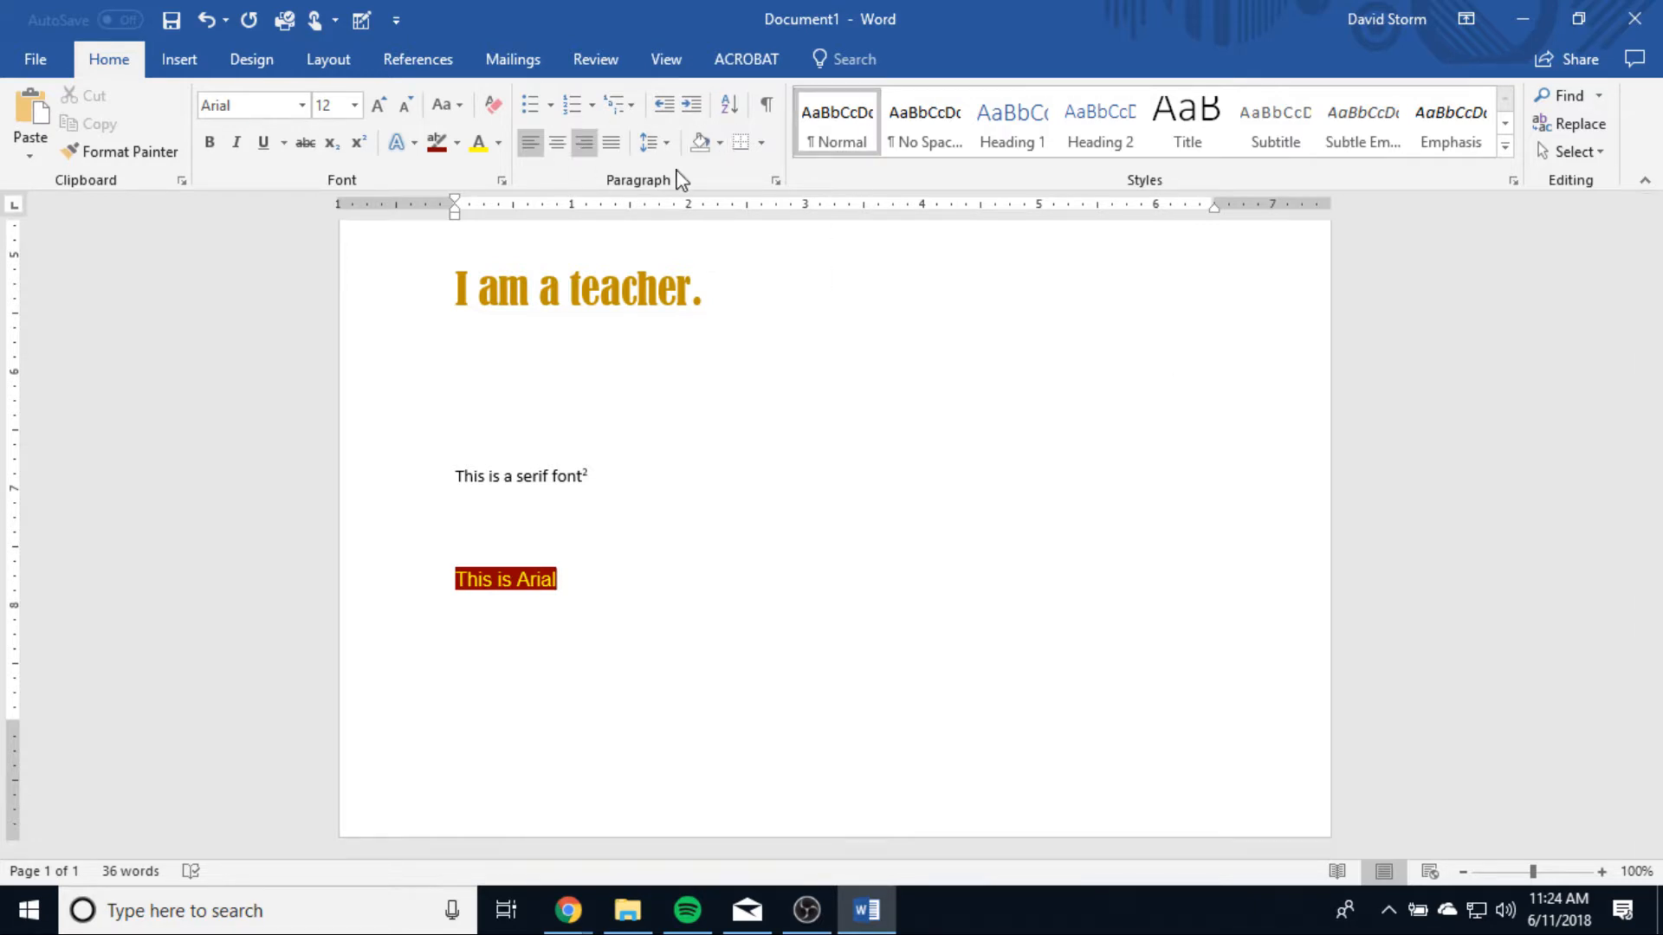
Step: Add new lines after "This is Arial" down to the second page and start a line there with its formatting cleared
{"action": "left_click", "coordinate": [798, 505]}
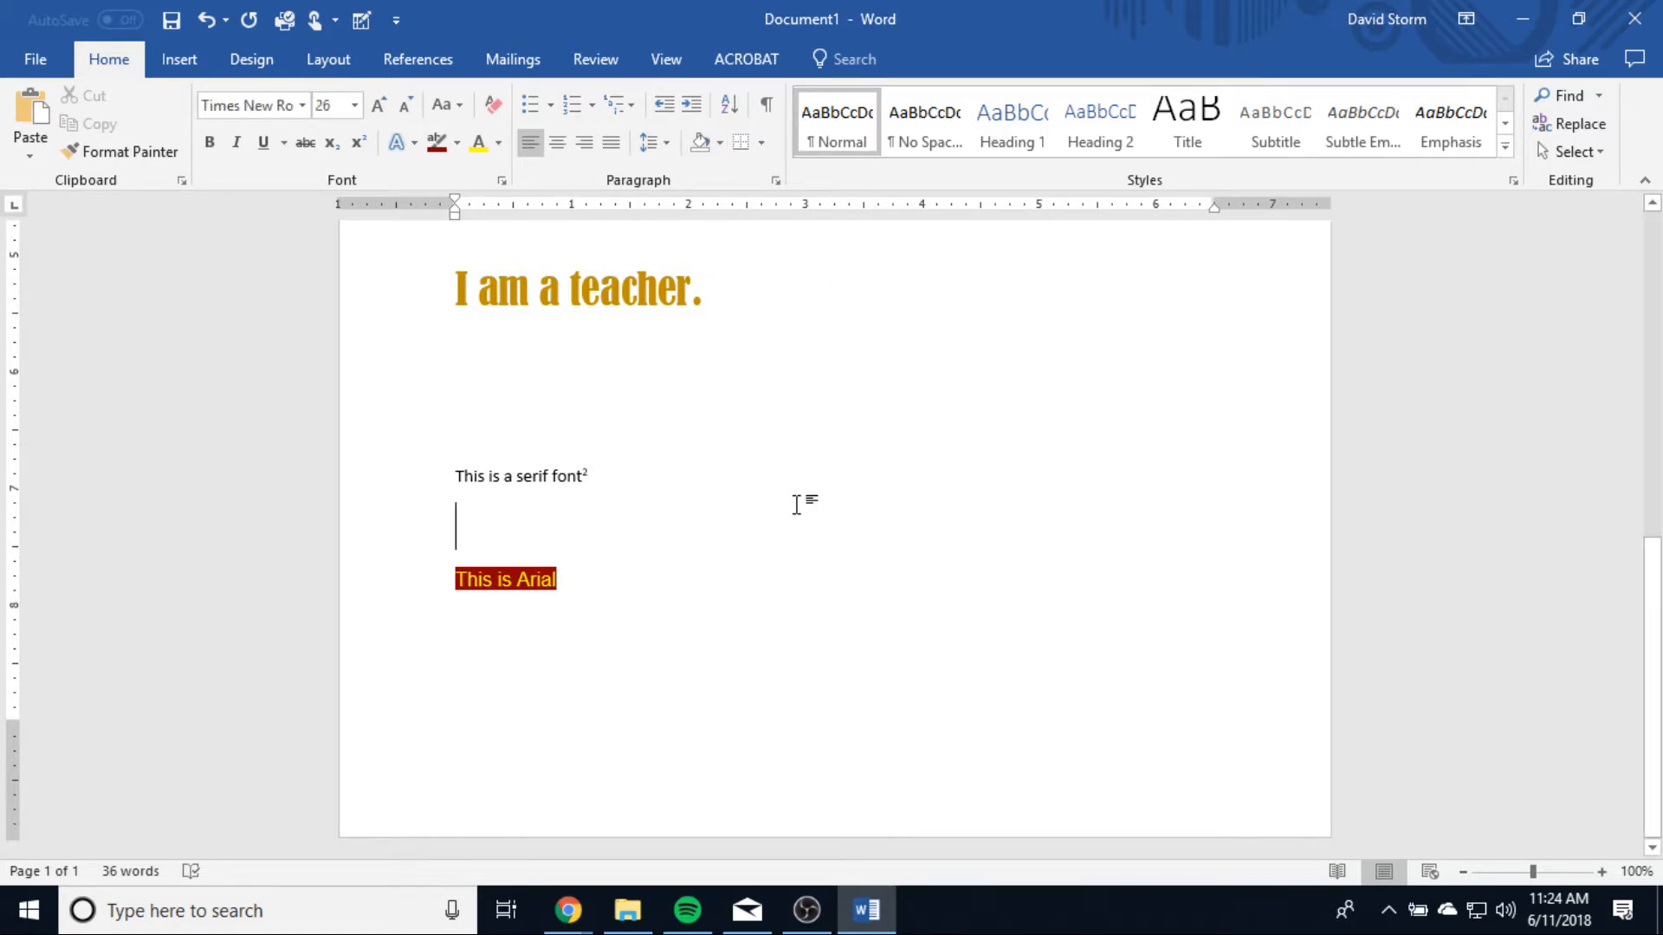
{"action": "left_click", "coordinate": [732, 575]}
{"action": "key", "text": "Return"}
{"action": "key", "text": "Return"}
{"action": "key", "text": "Return"}
{"action": "key", "text": "Return"}
{"action": "key", "text": "Return"}
{"action": "key", "text": "Return"}
{"action": "key", "text": "Return"}
{"action": "key", "text": "Return"}
{"action": "key", "text": "Return"}
{"action": "key", "text": "Return"}
{"action": "key", "text": "Return"}
{"action": "key", "text": "Return"}
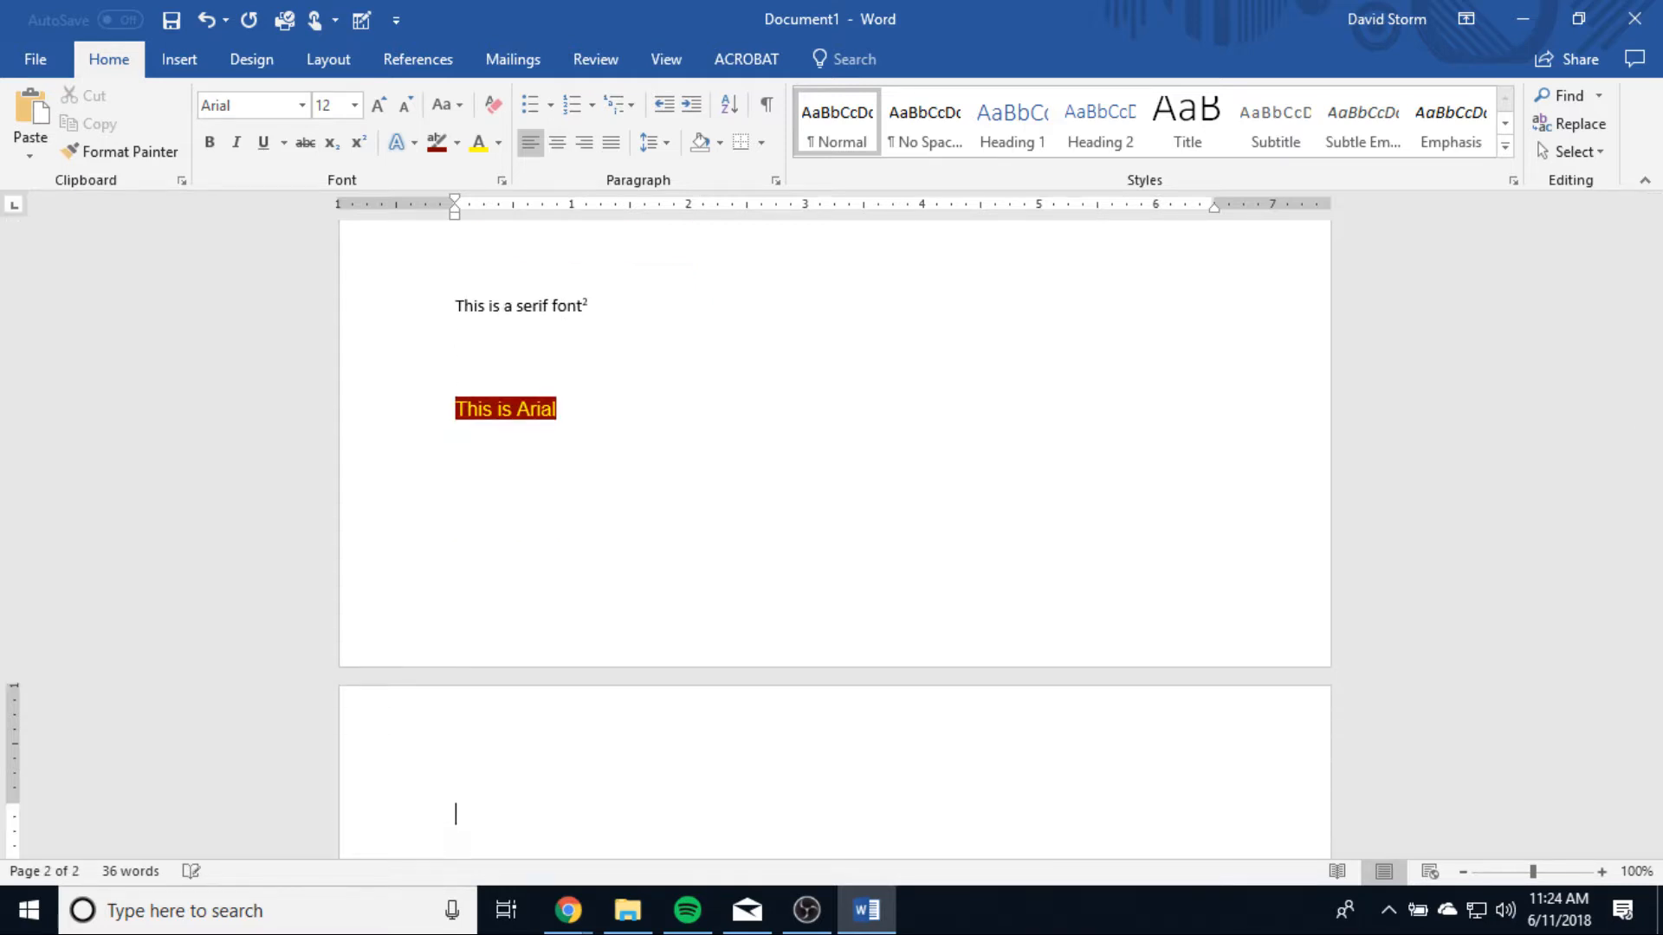
{"action": "type", "text": "Th"}
{"action": "left_click", "coordinate": [492, 104]}
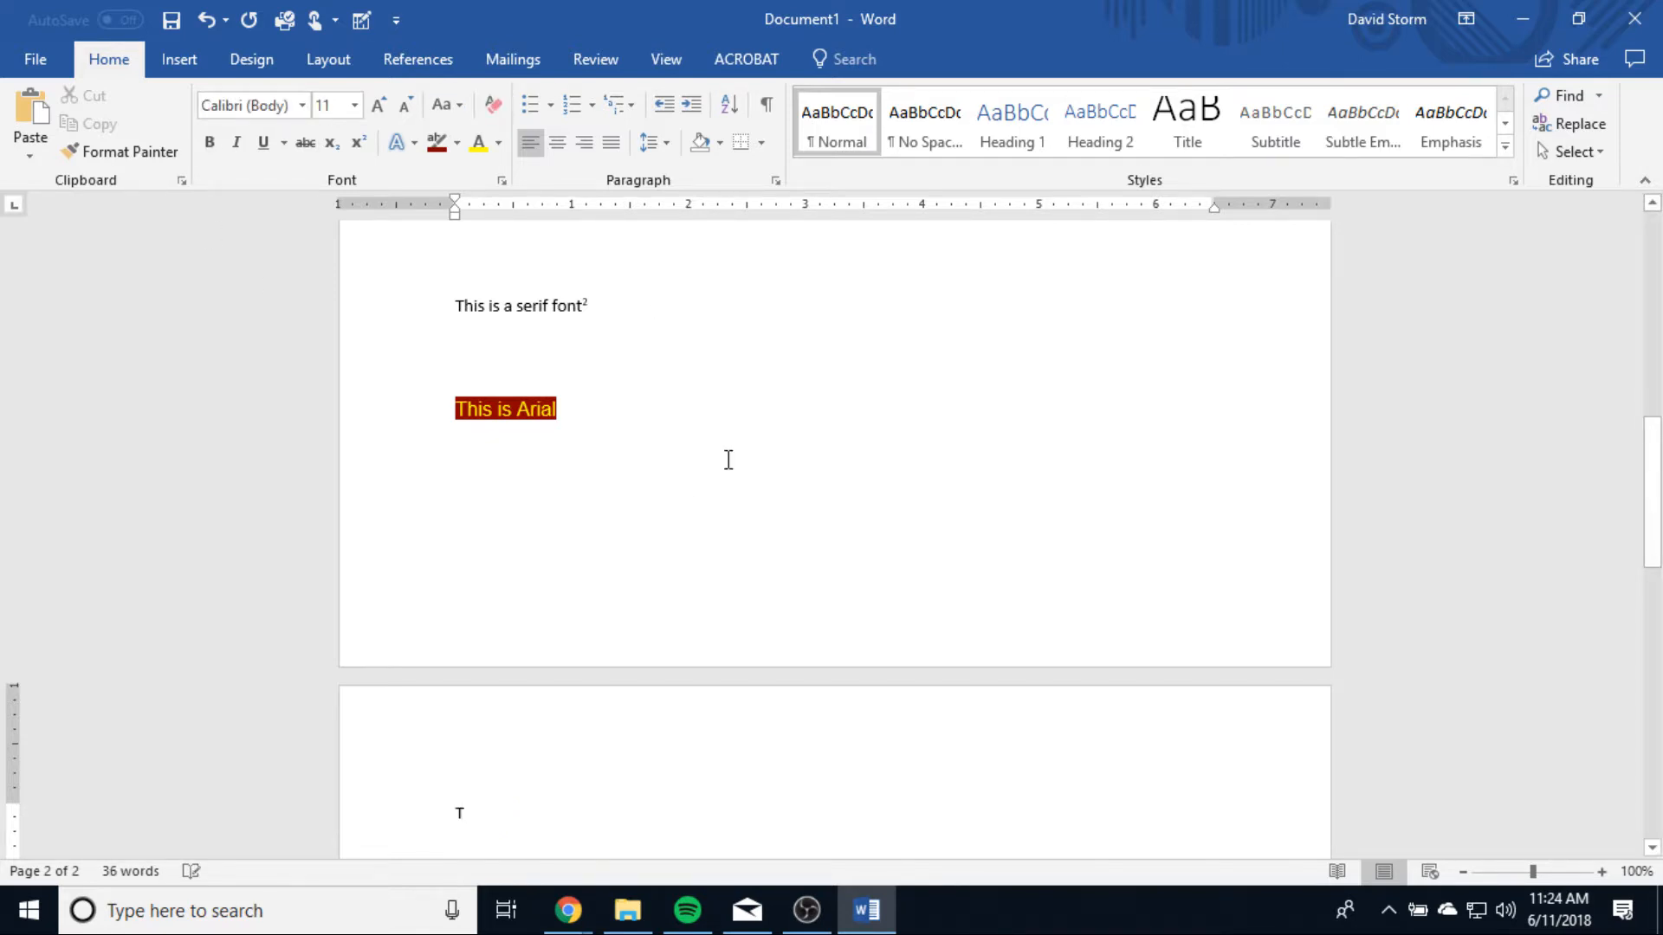
Step: Complete the new line as "This is a paragraph. It has words and other things like letters and boogers."
{"action": "type", "text": "his is a parag"}
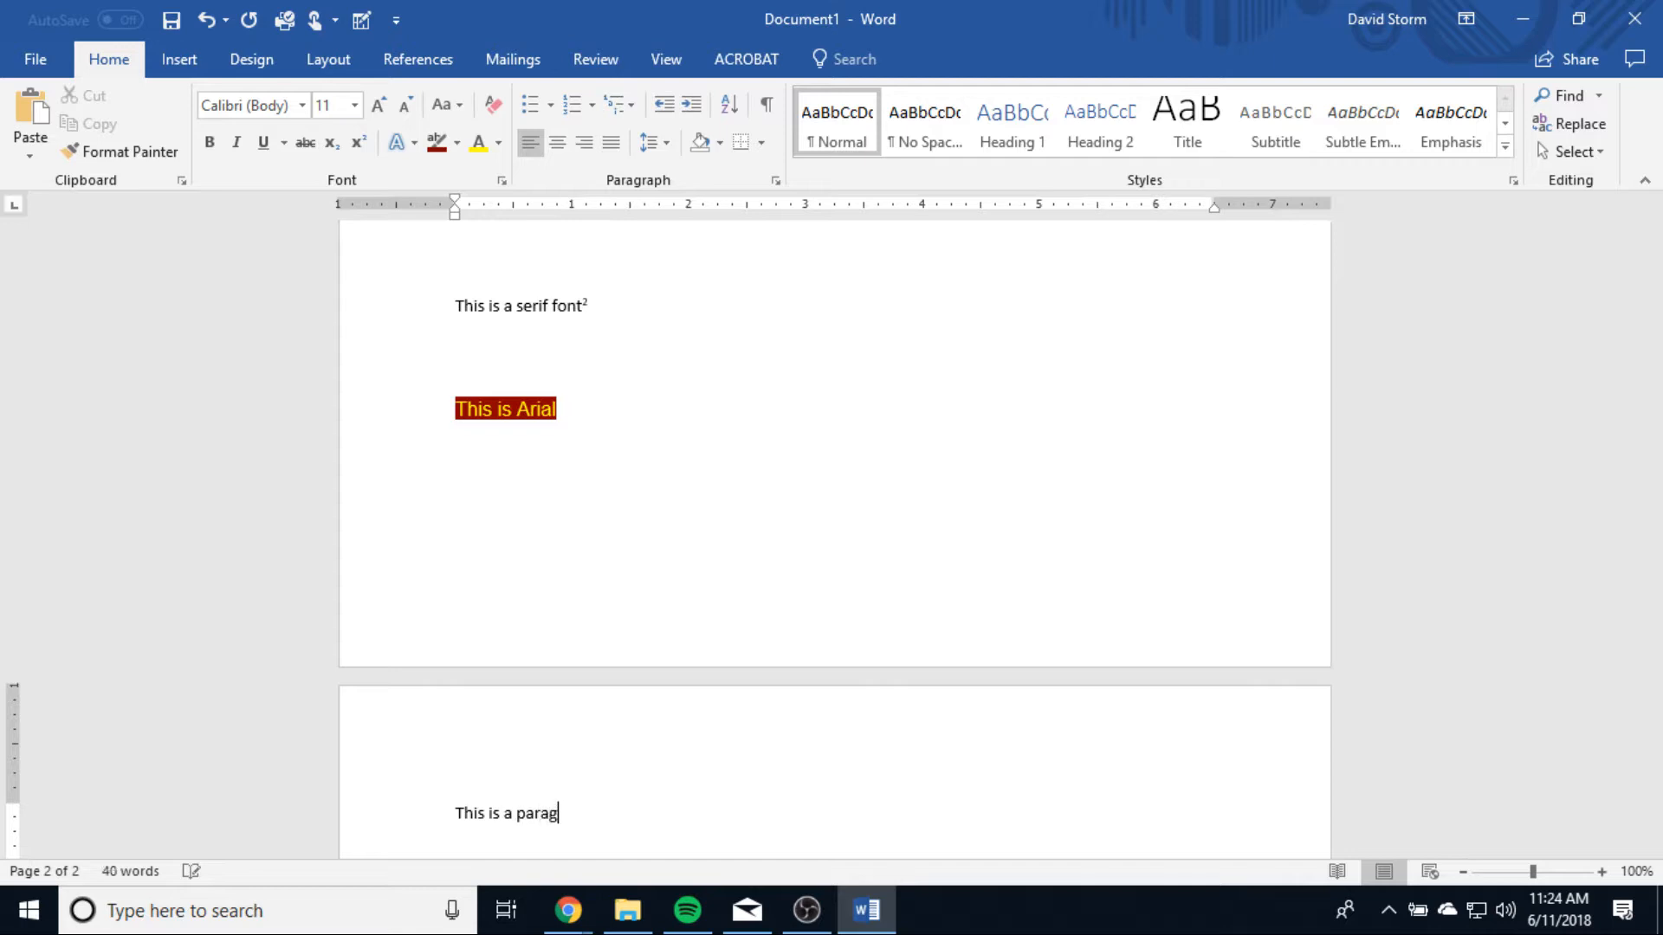
{"action": "type", "text": "raph. It has words"}
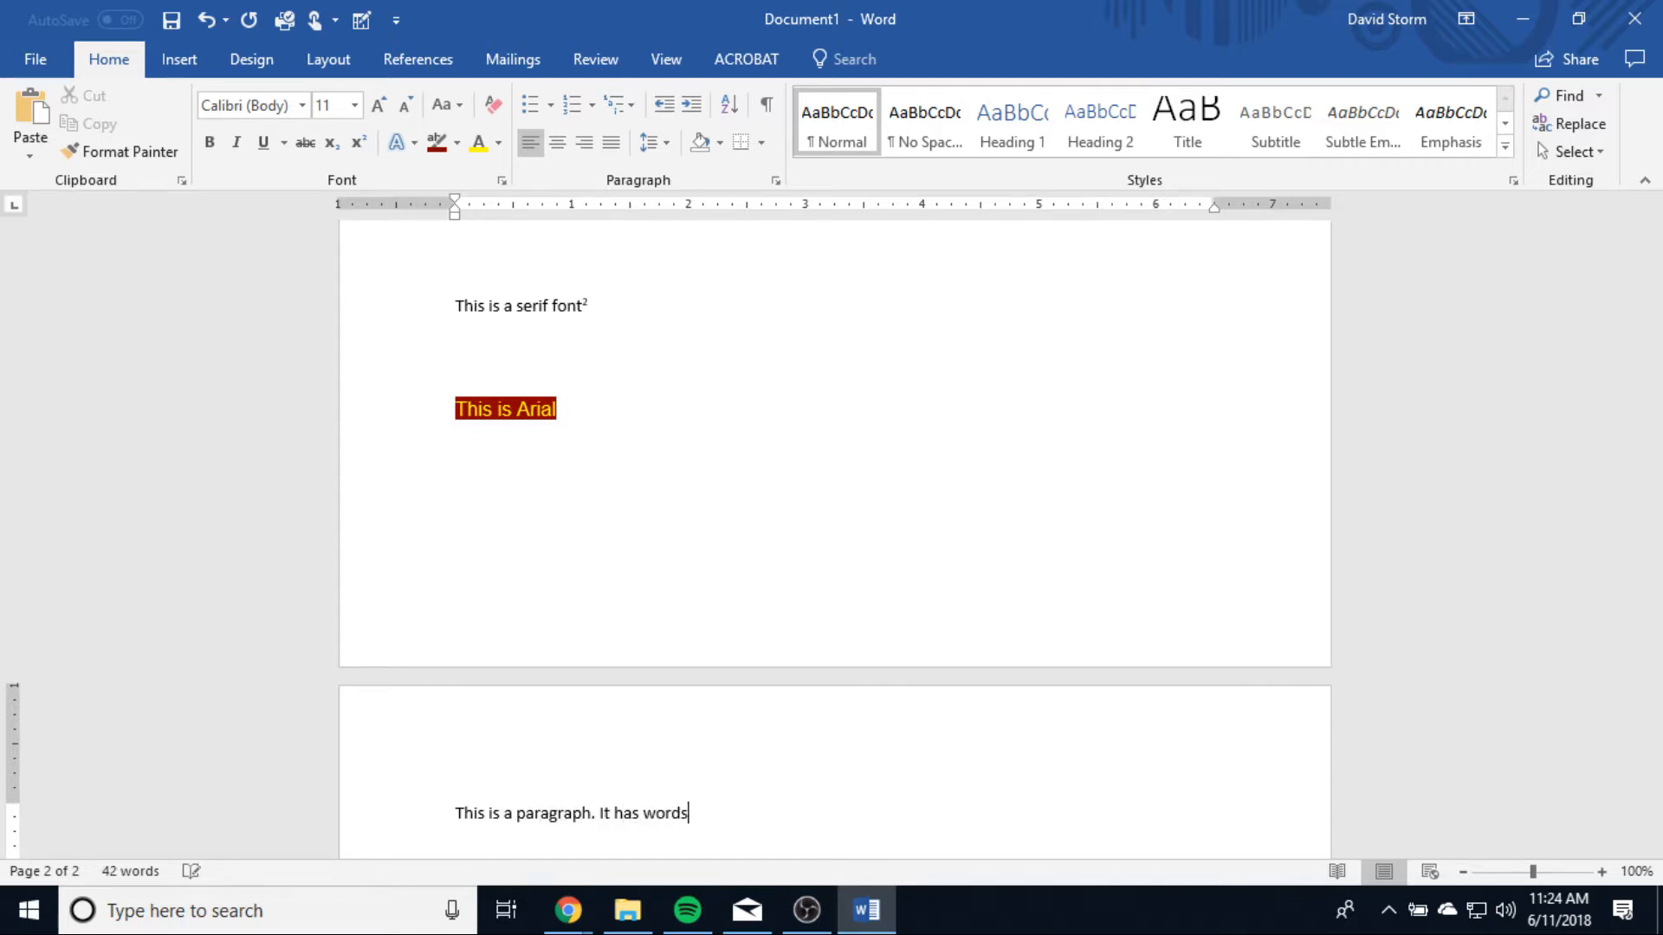
{"action": "type", "text": " and other things like letters ar"}
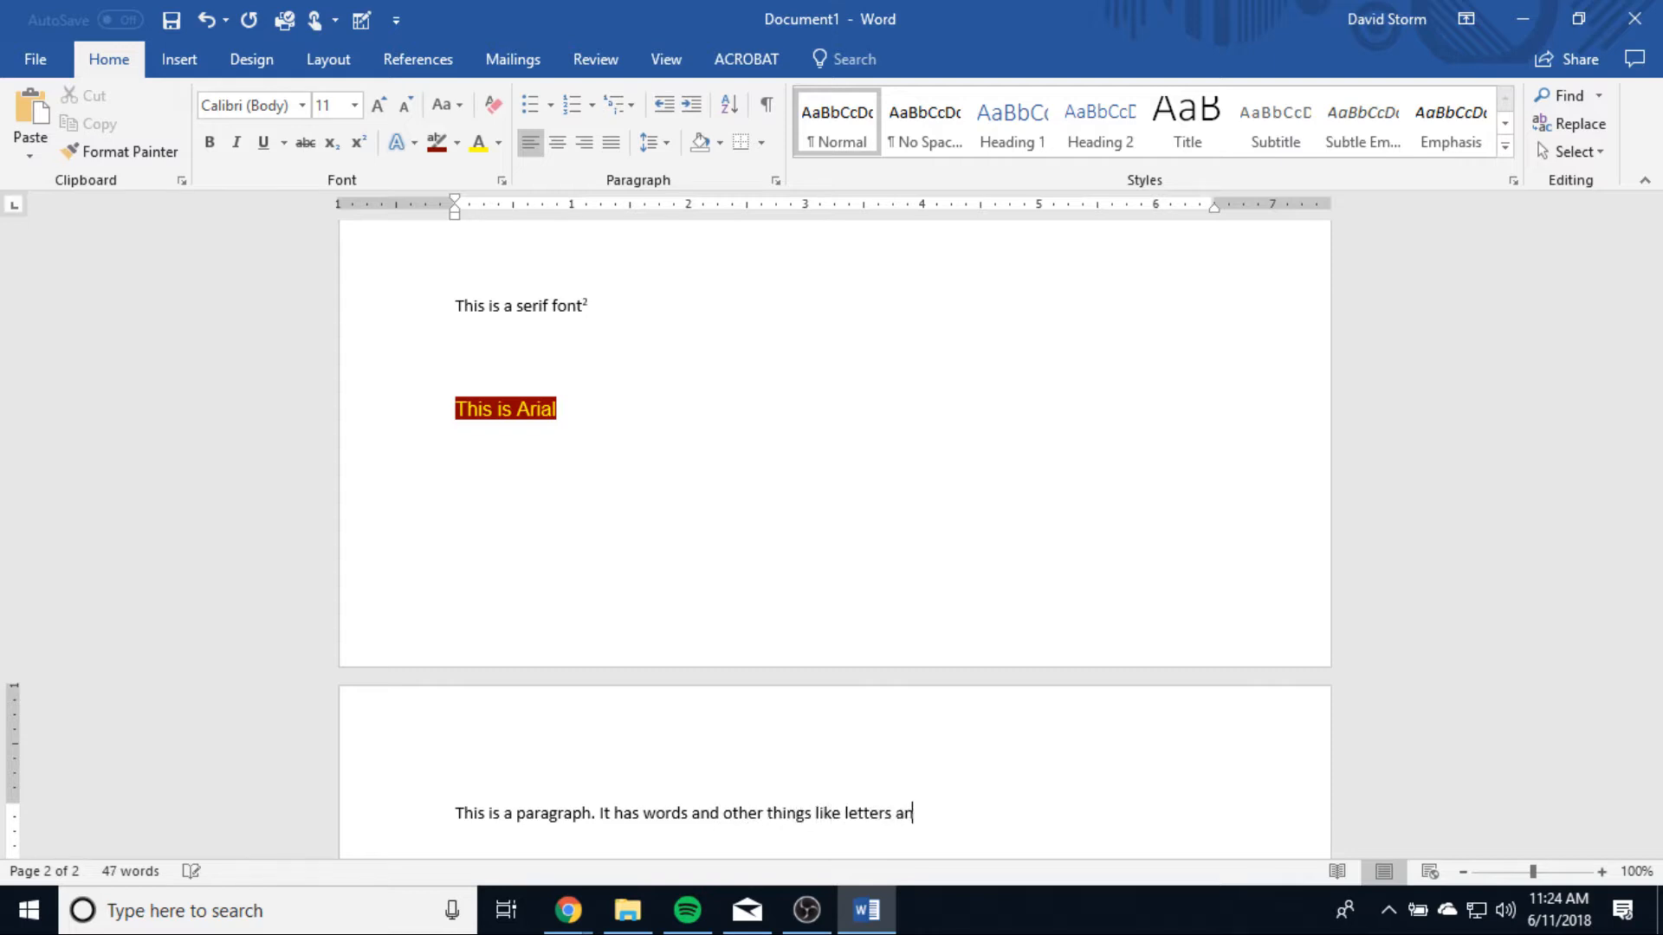
{"action": "type", "text": "ok"}
Step: Copy the whole paragraph line on the second page and paste it four times after the original
{"action": "scroll", "coordinate": [953, 654], "scroll_direction": "down", "scroll_amount": 5}
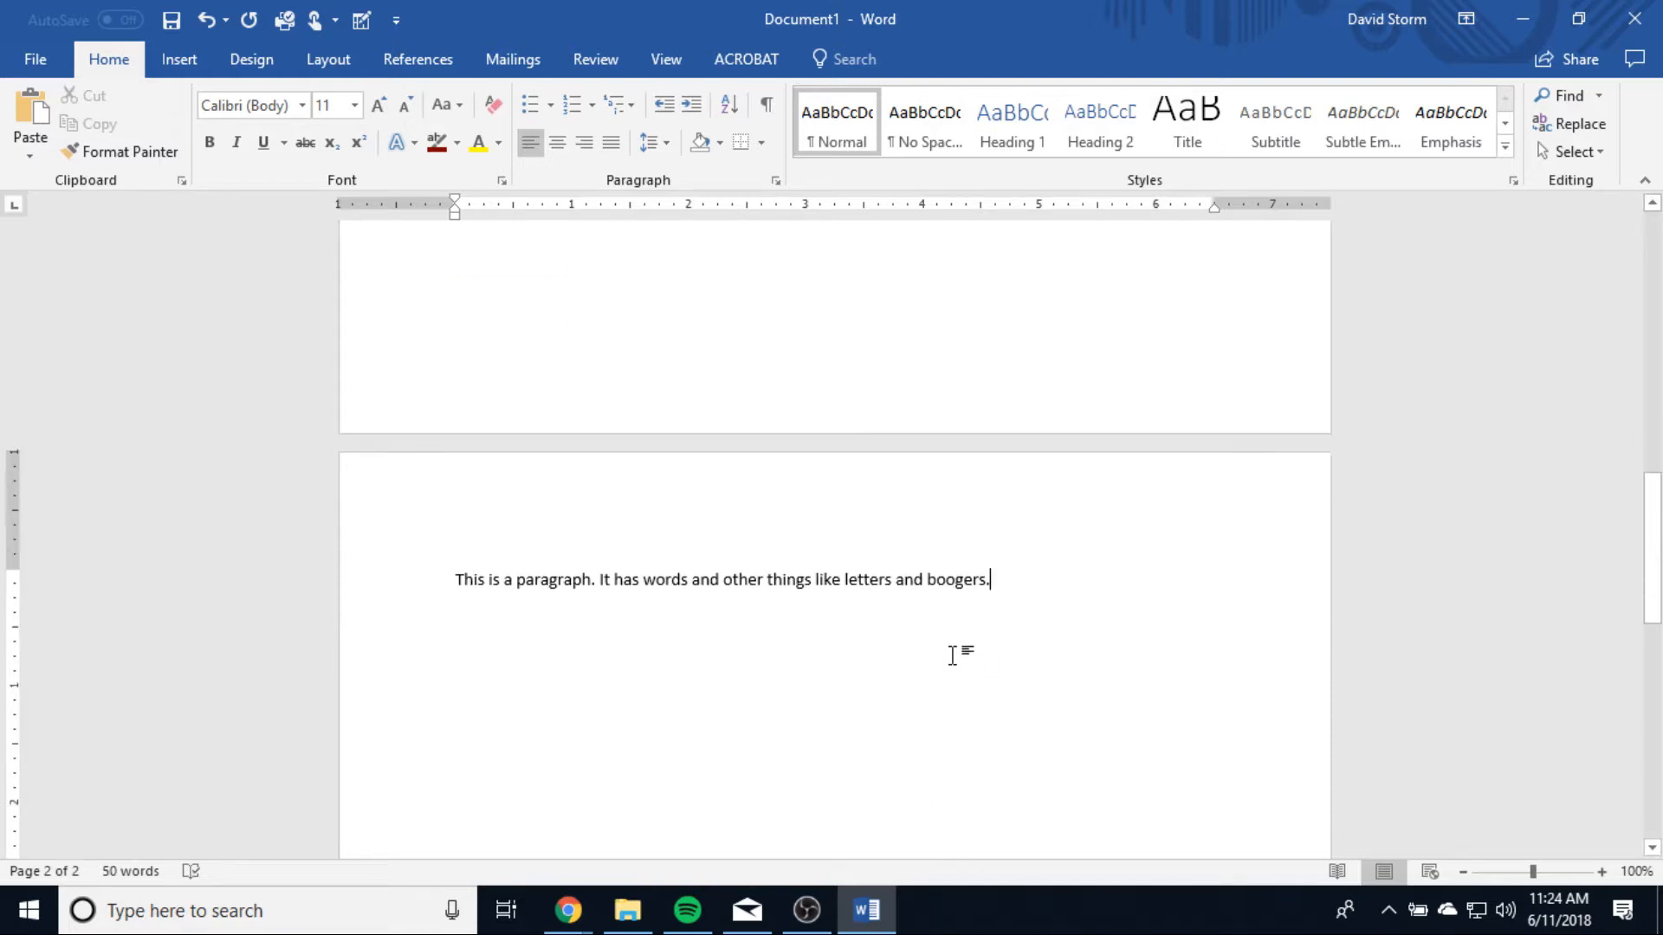
{"action": "left_click", "coordinate": [396, 606]}
{"action": "key", "text": "ctrl+c"}
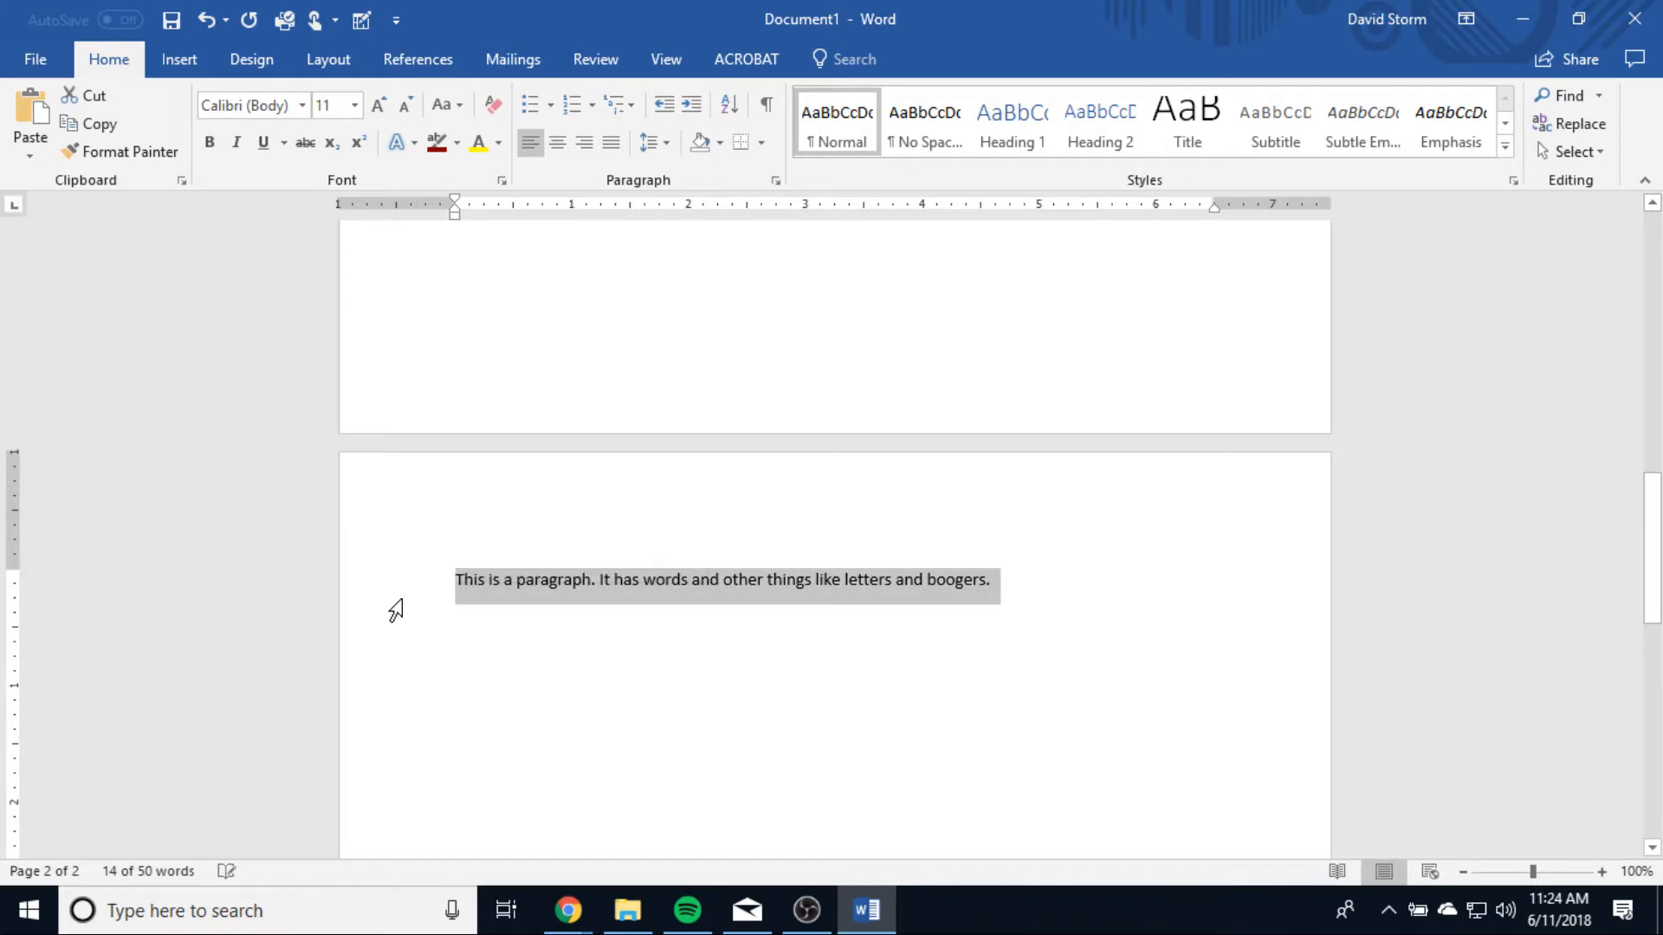
{"action": "left_click", "coordinate": [1064, 579]}
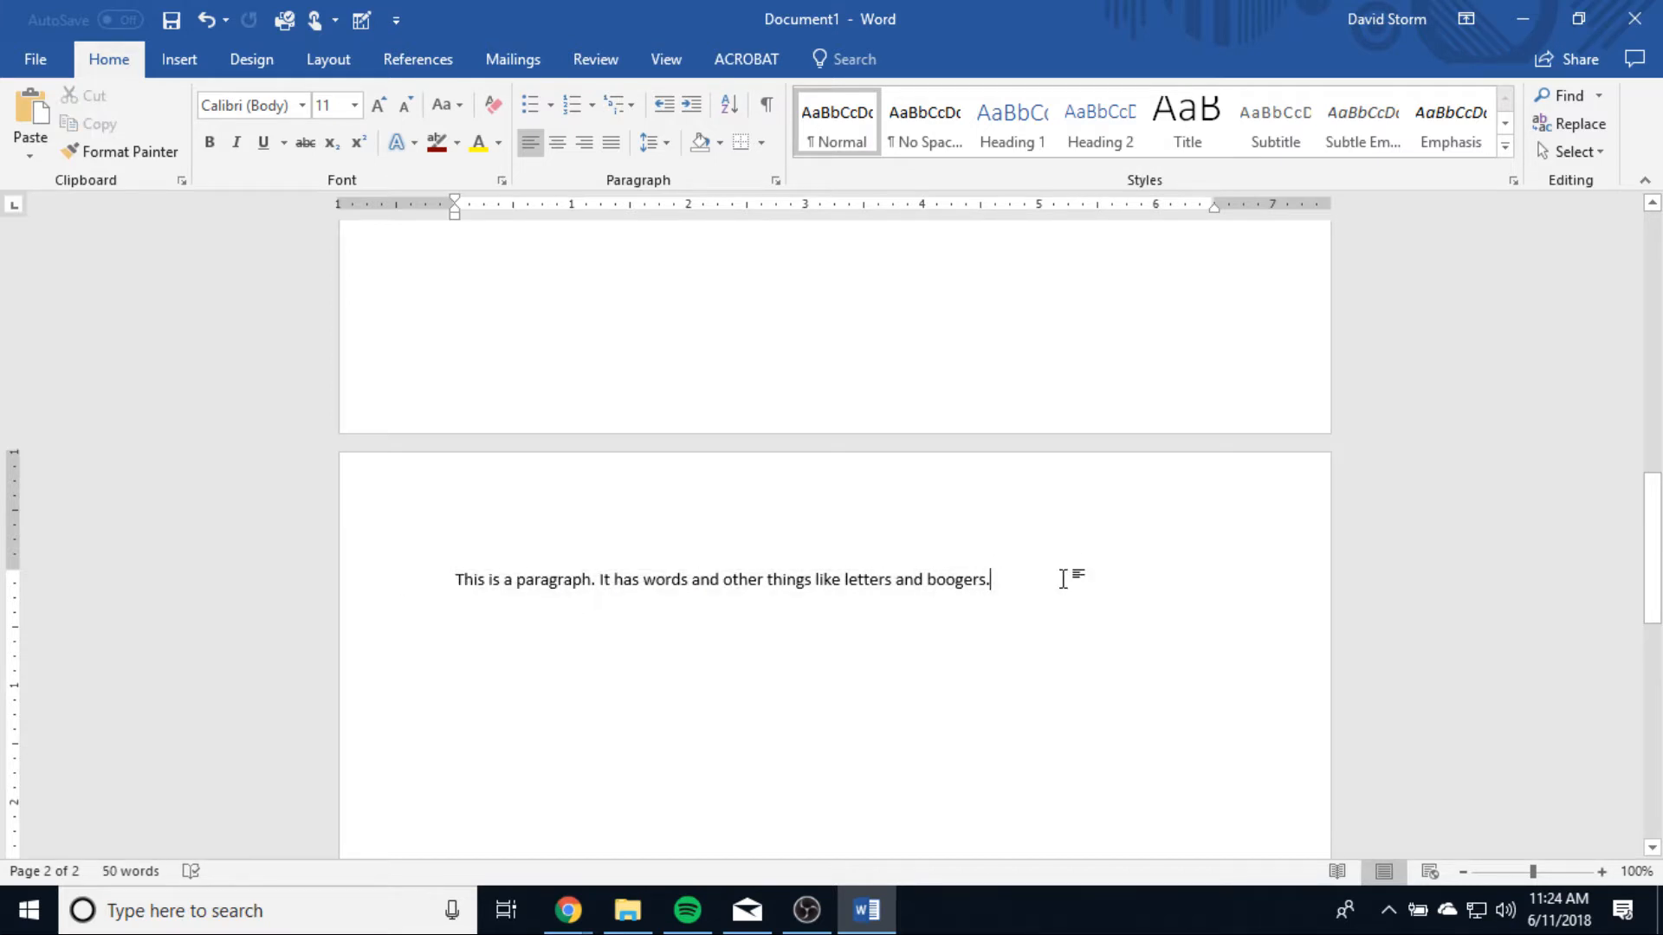
{"action": "key", "text": "ctrl+v"}
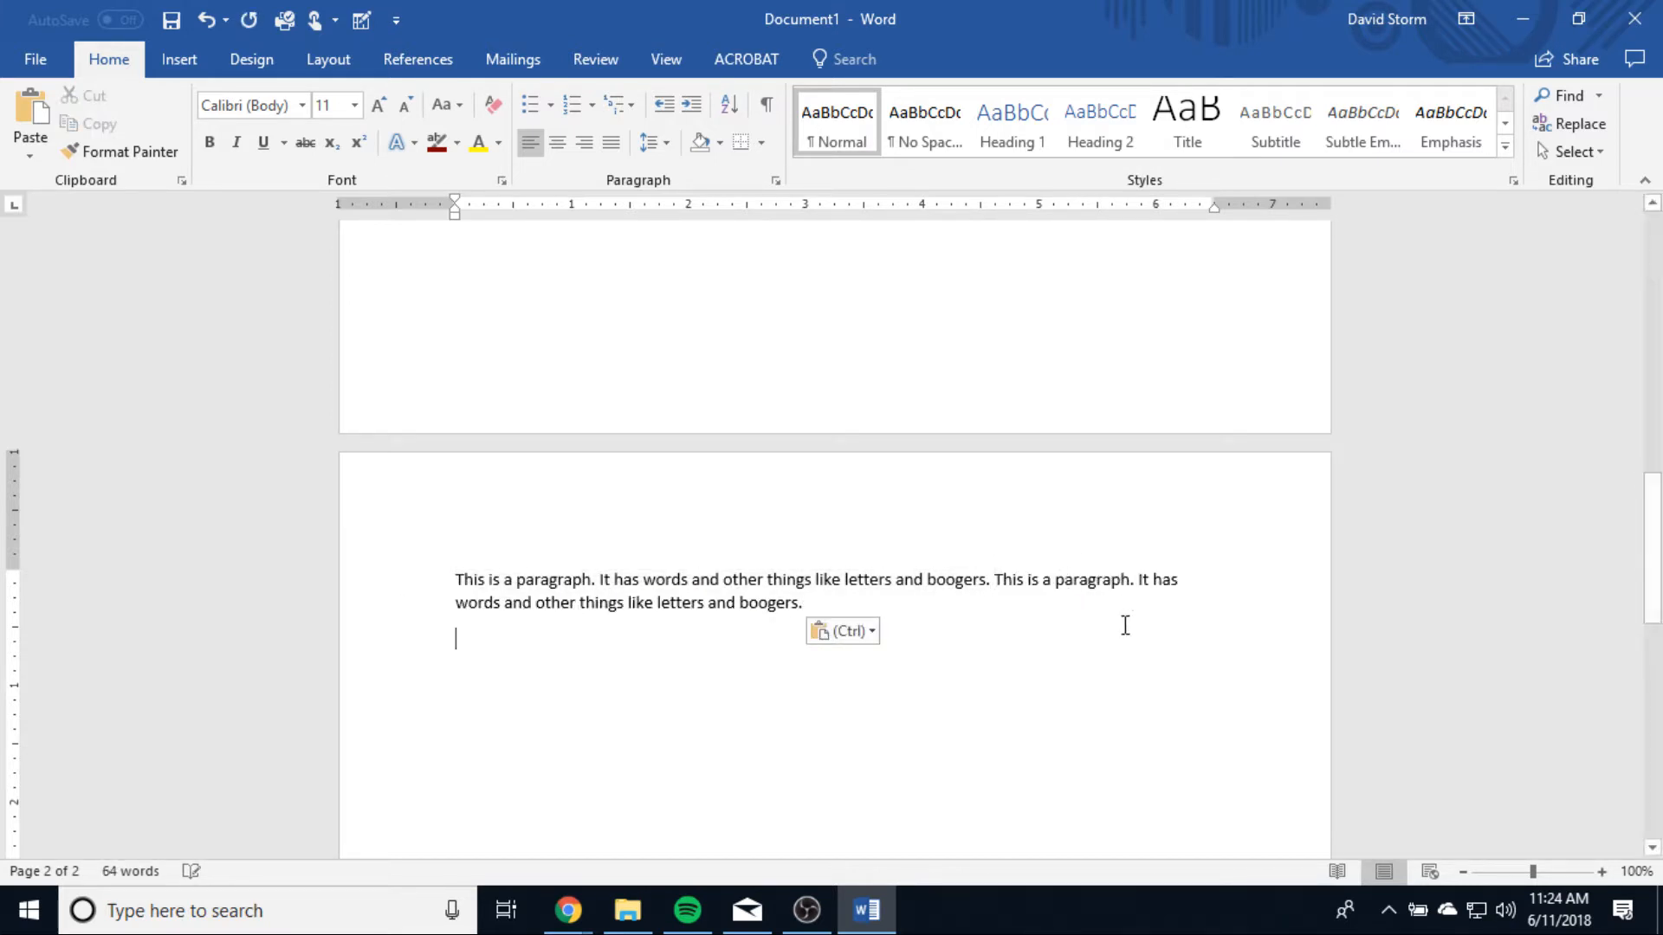
{"action": "key", "text": "ctrl+v"}
{"action": "key", "text": "ctrl+v"}
{"action": "key", "text": "ctrl+v"}
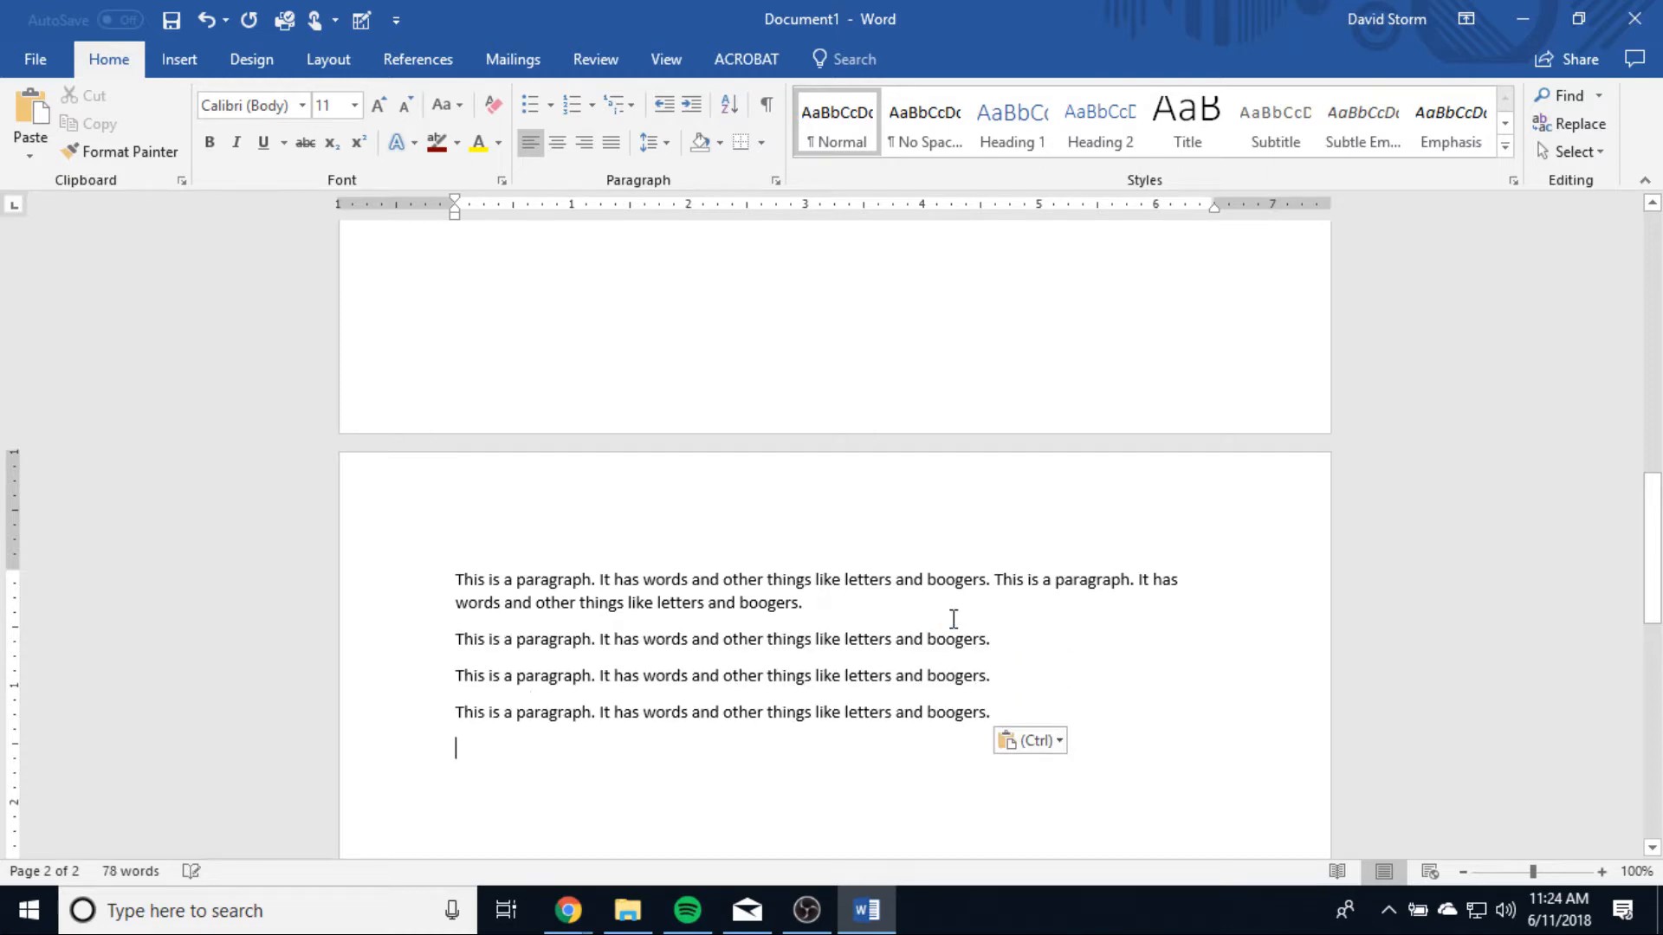
Step: Remove the breaks between the pasted lines so that they form one continuous paragraph
{"action": "left_click", "coordinate": [460, 639]}
{"action": "key", "text": "BackSpace"}
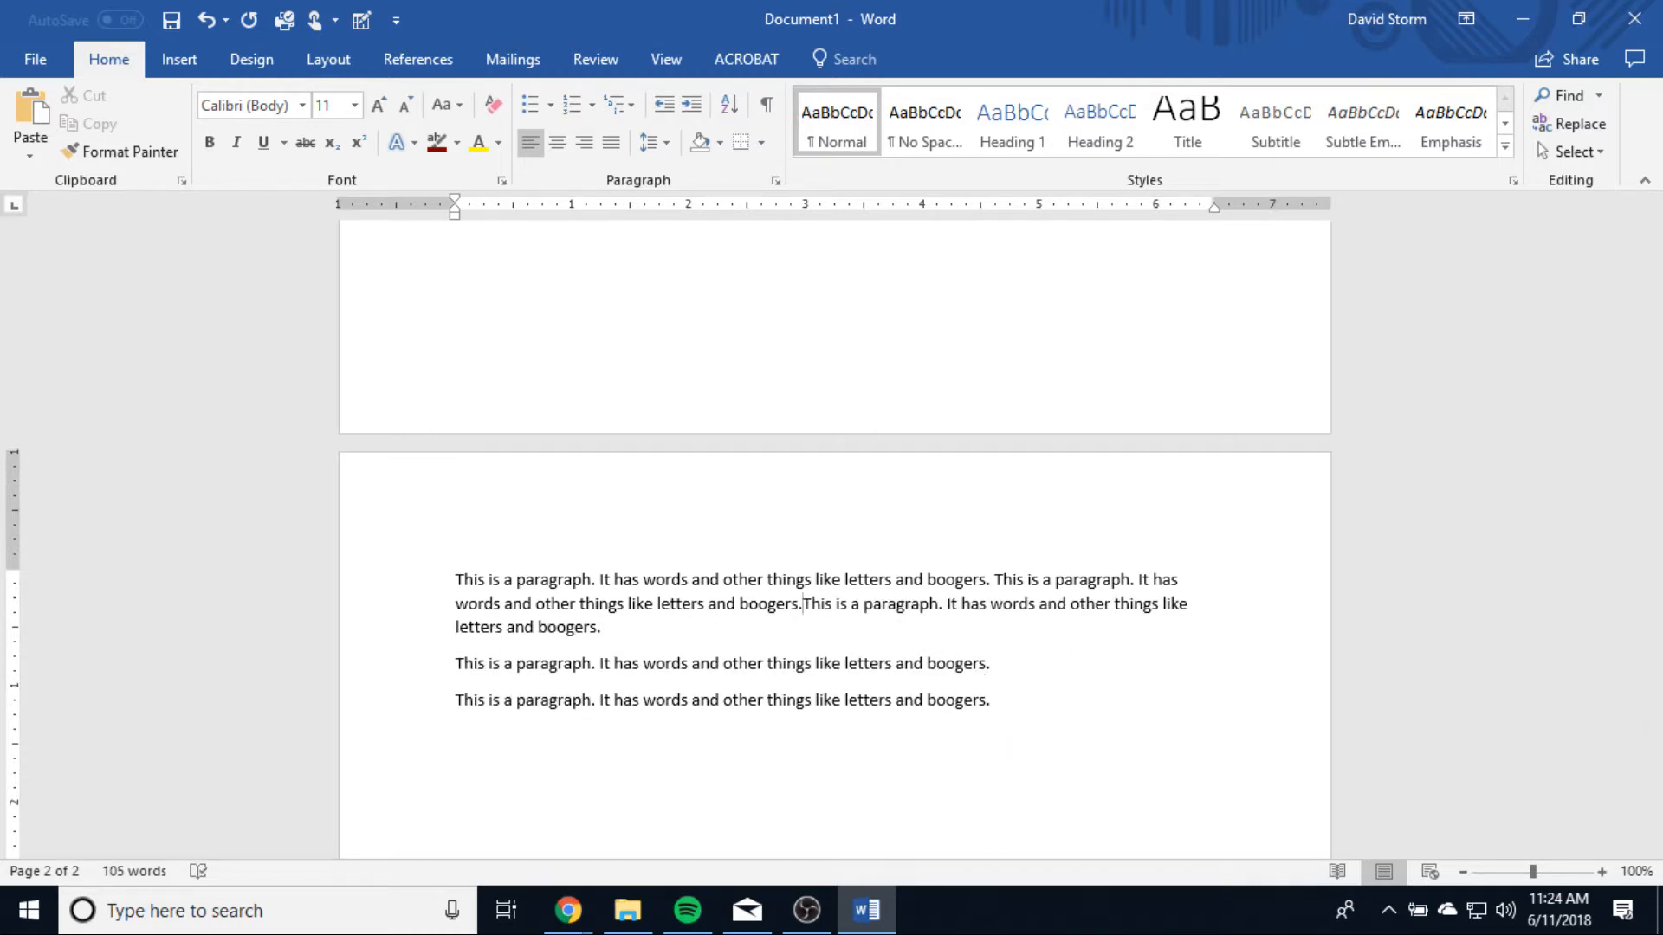
{"action": "left_click", "coordinate": [457, 664]}
{"action": "key", "text": "BackSpace"}
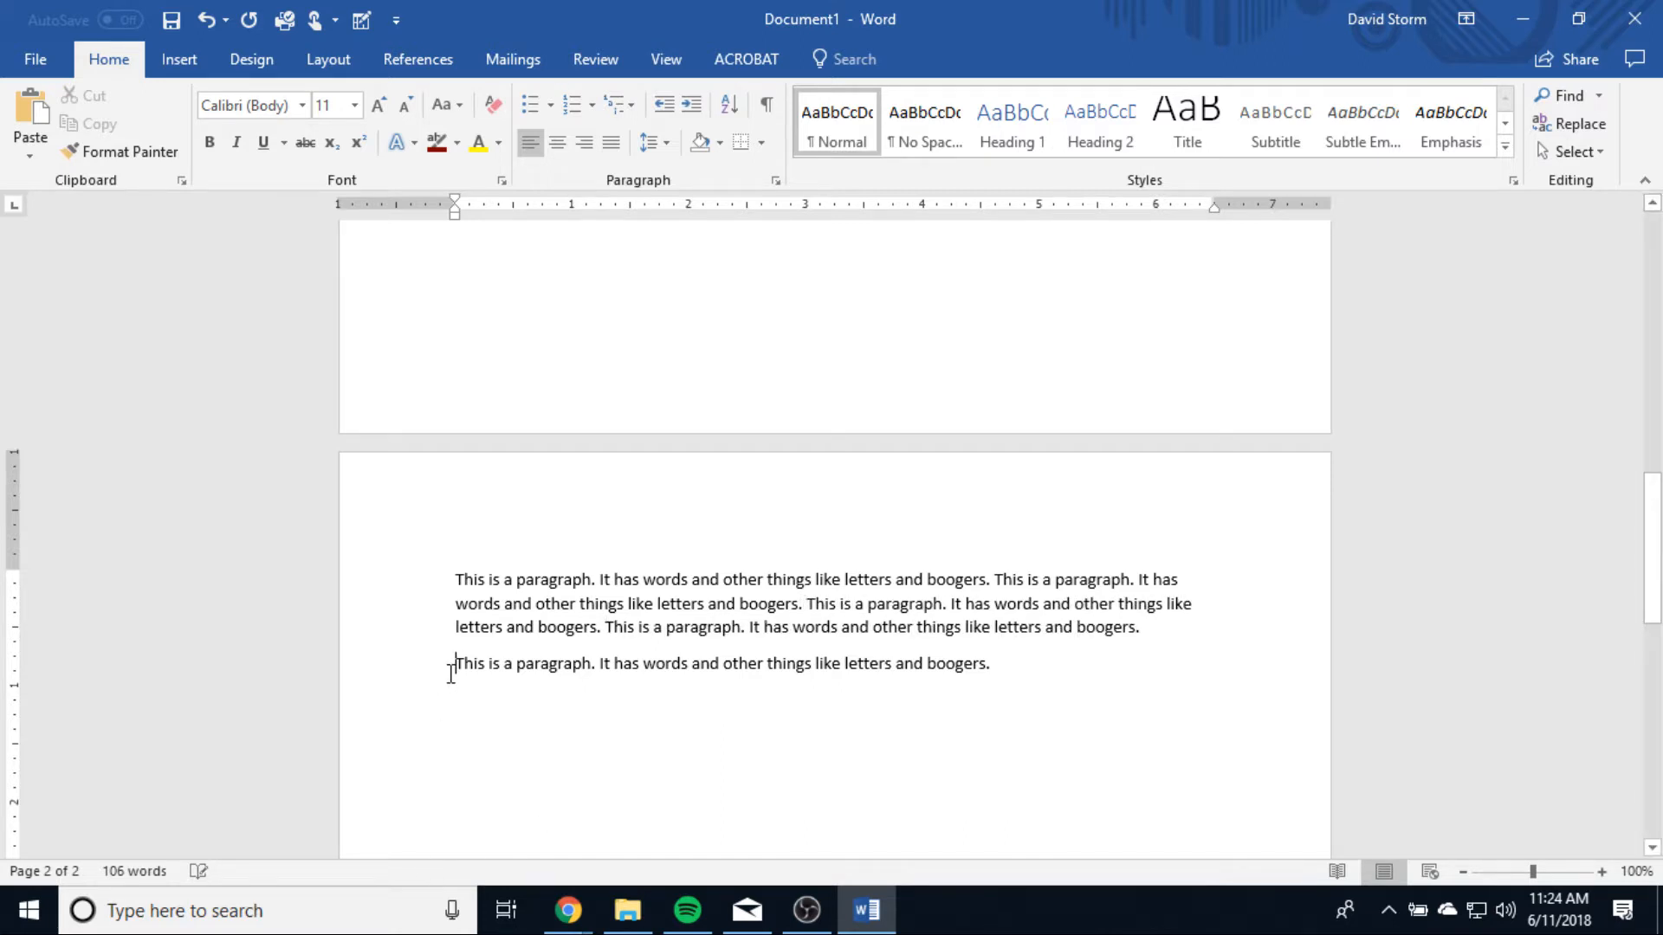
{"action": "key", "text": "BackSpace"}
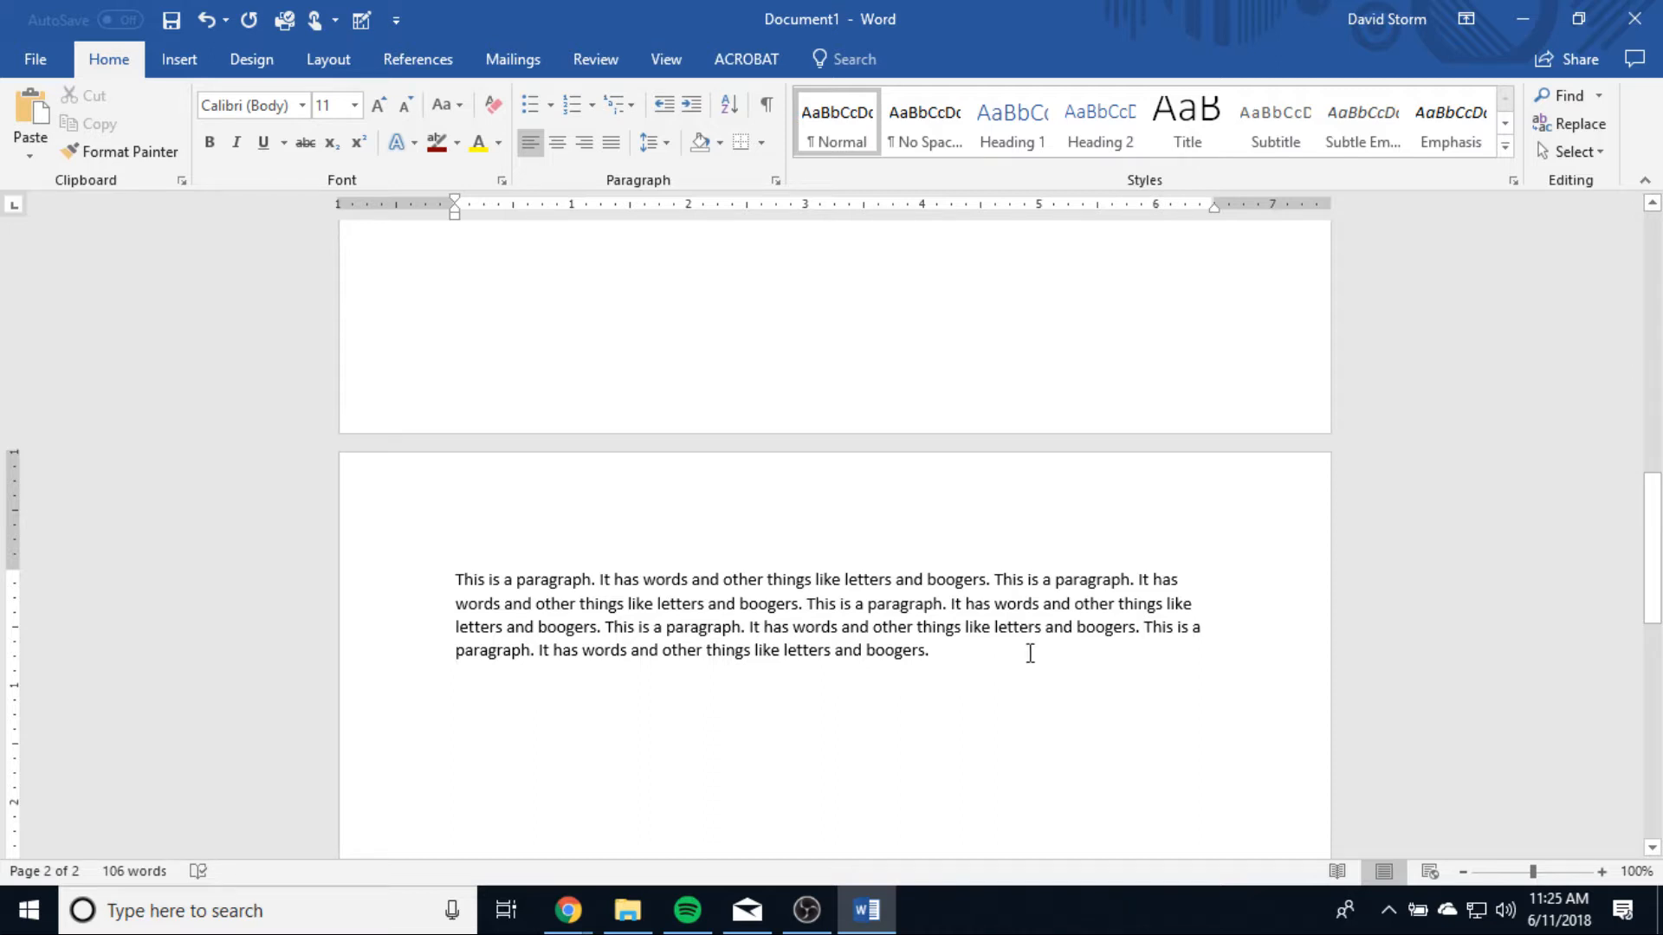
Step: Center the whole paragraph on the second page
{"action": "scroll", "coordinate": [1065, 658], "scroll_direction": "down", "scroll_amount": 5}
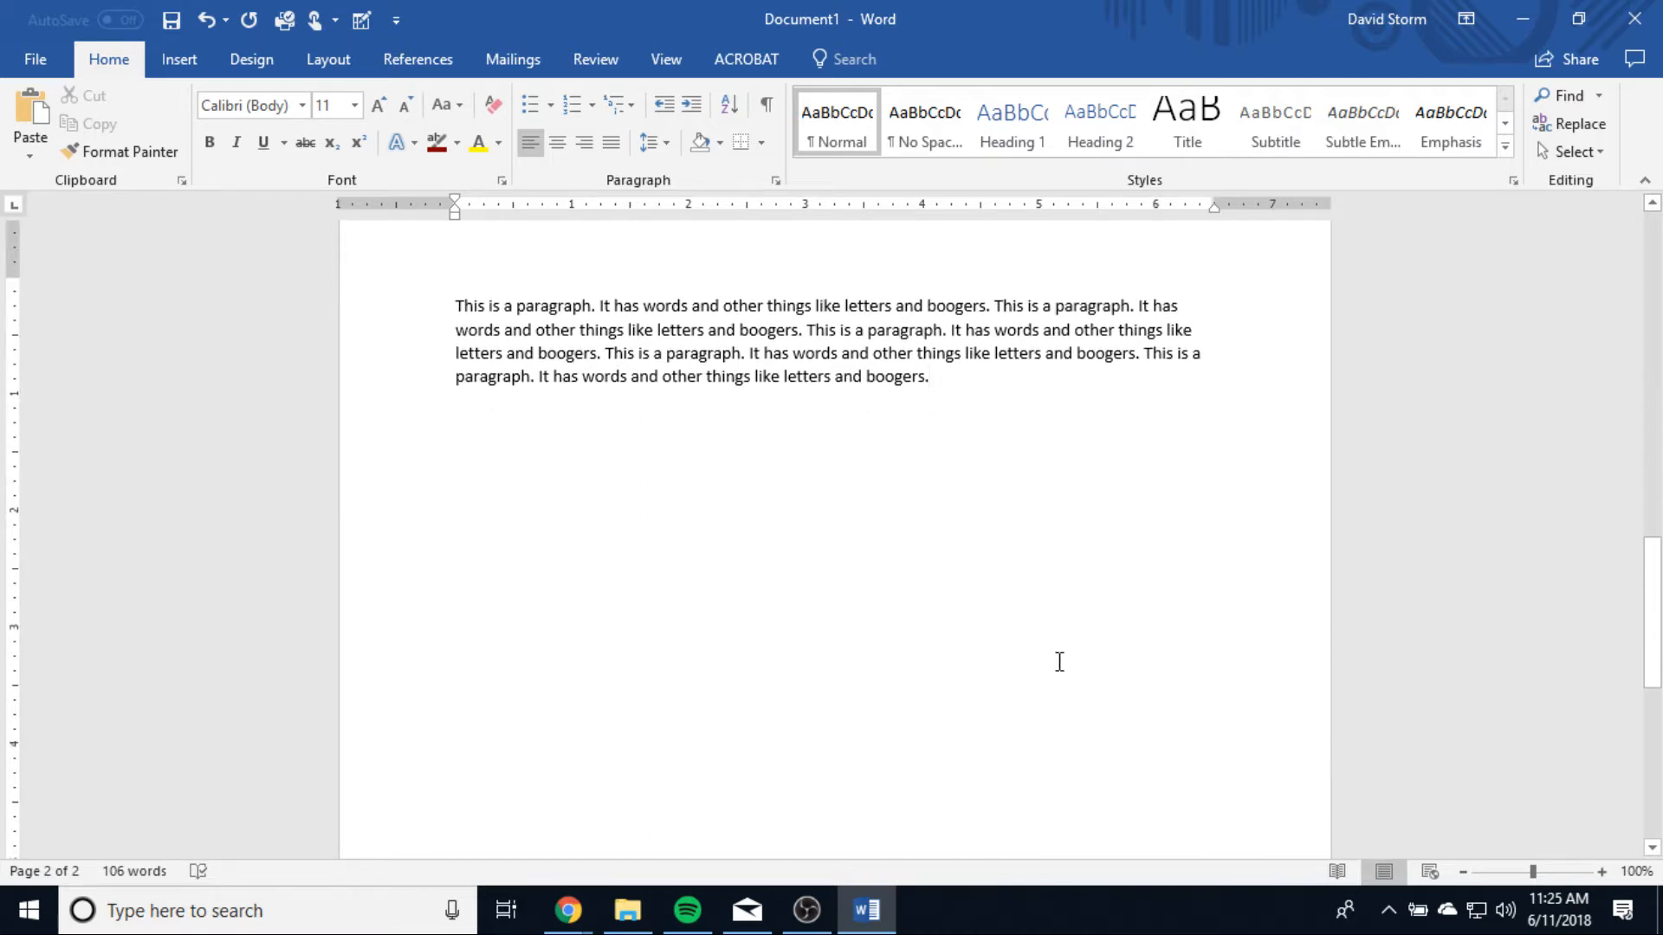
{"action": "scroll", "coordinate": [1059, 662], "scroll_direction": "up", "scroll_amount": 2}
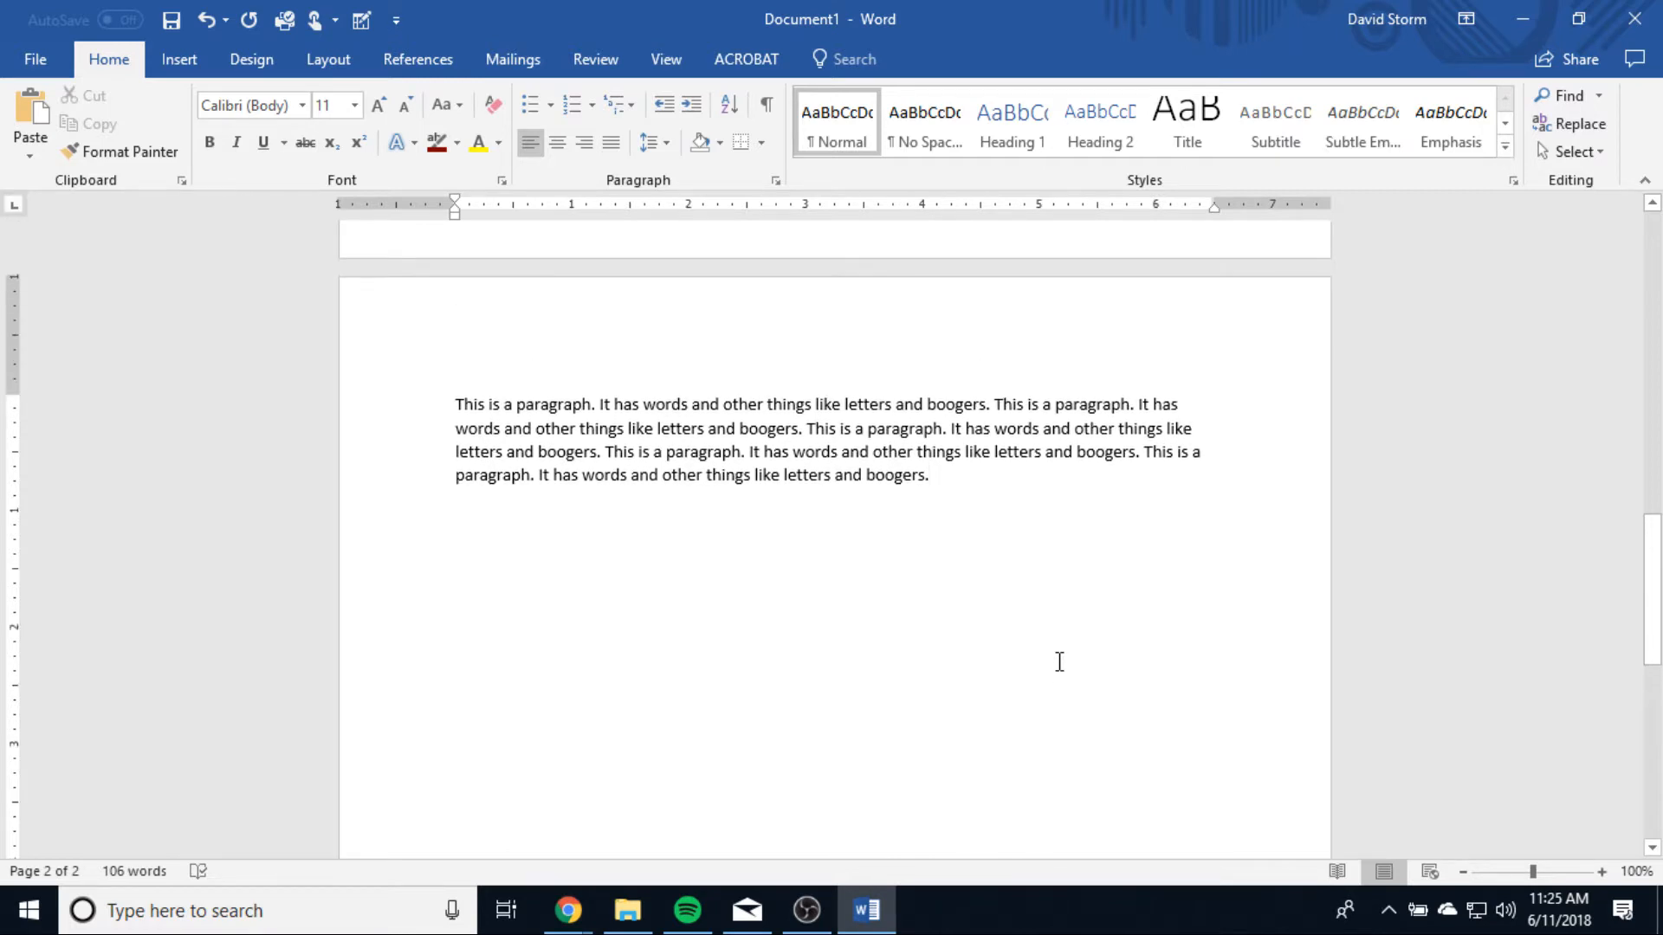
{"action": "triple_click", "coordinate": [753, 470]}
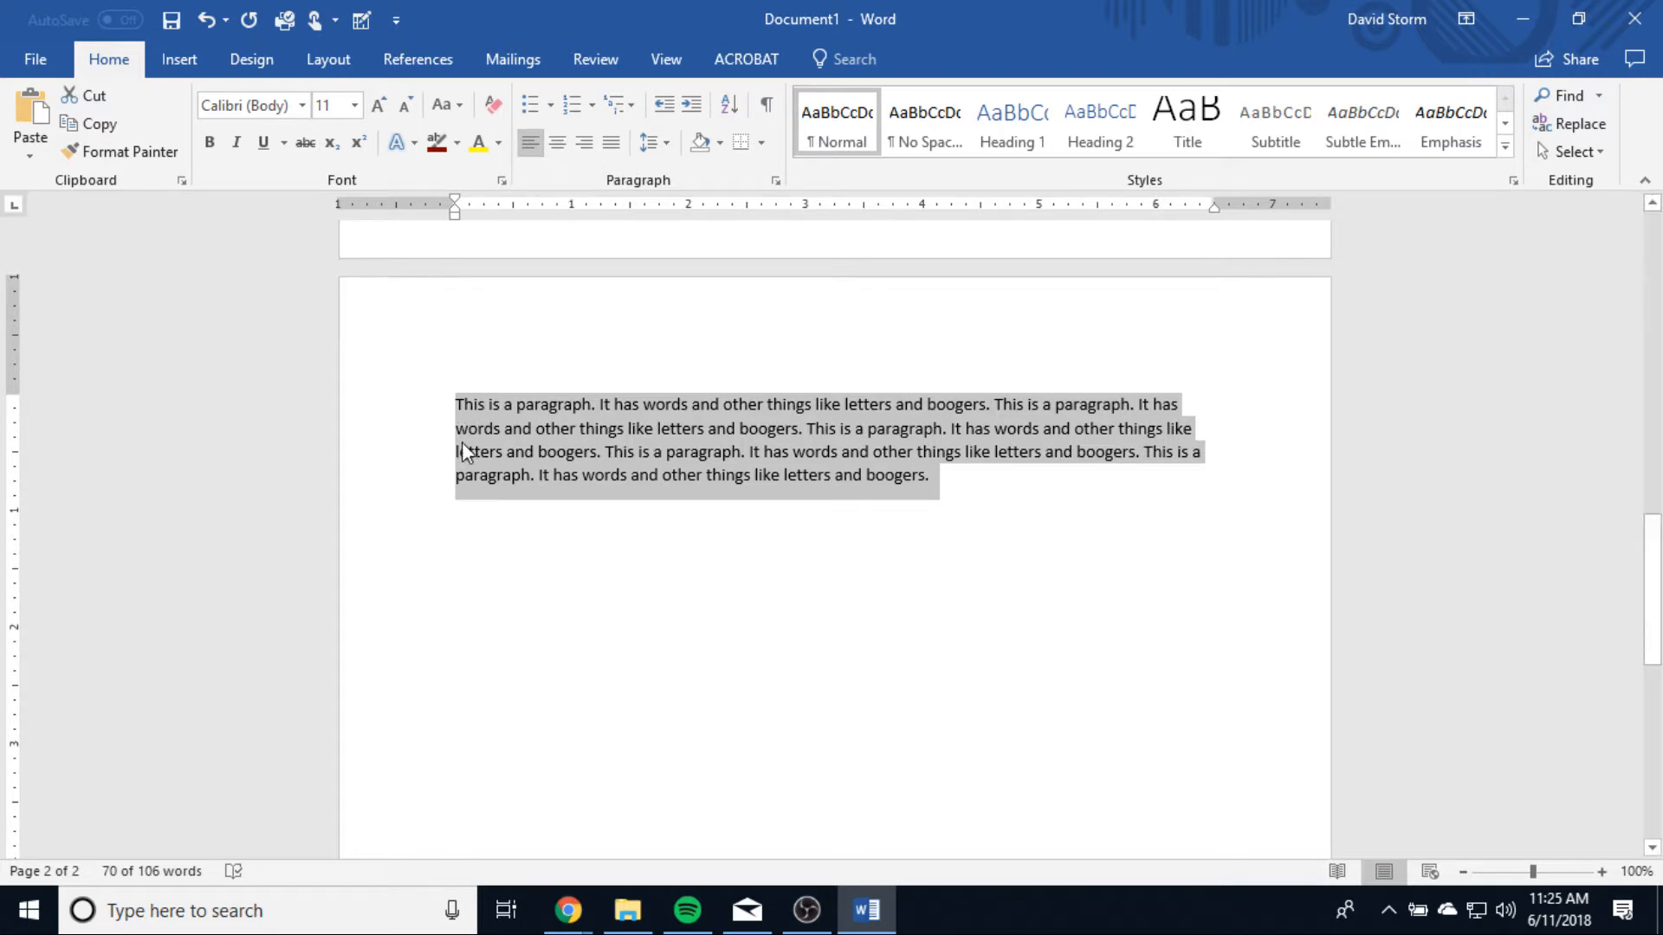
{"action": "left_click", "coordinate": [479, 542]}
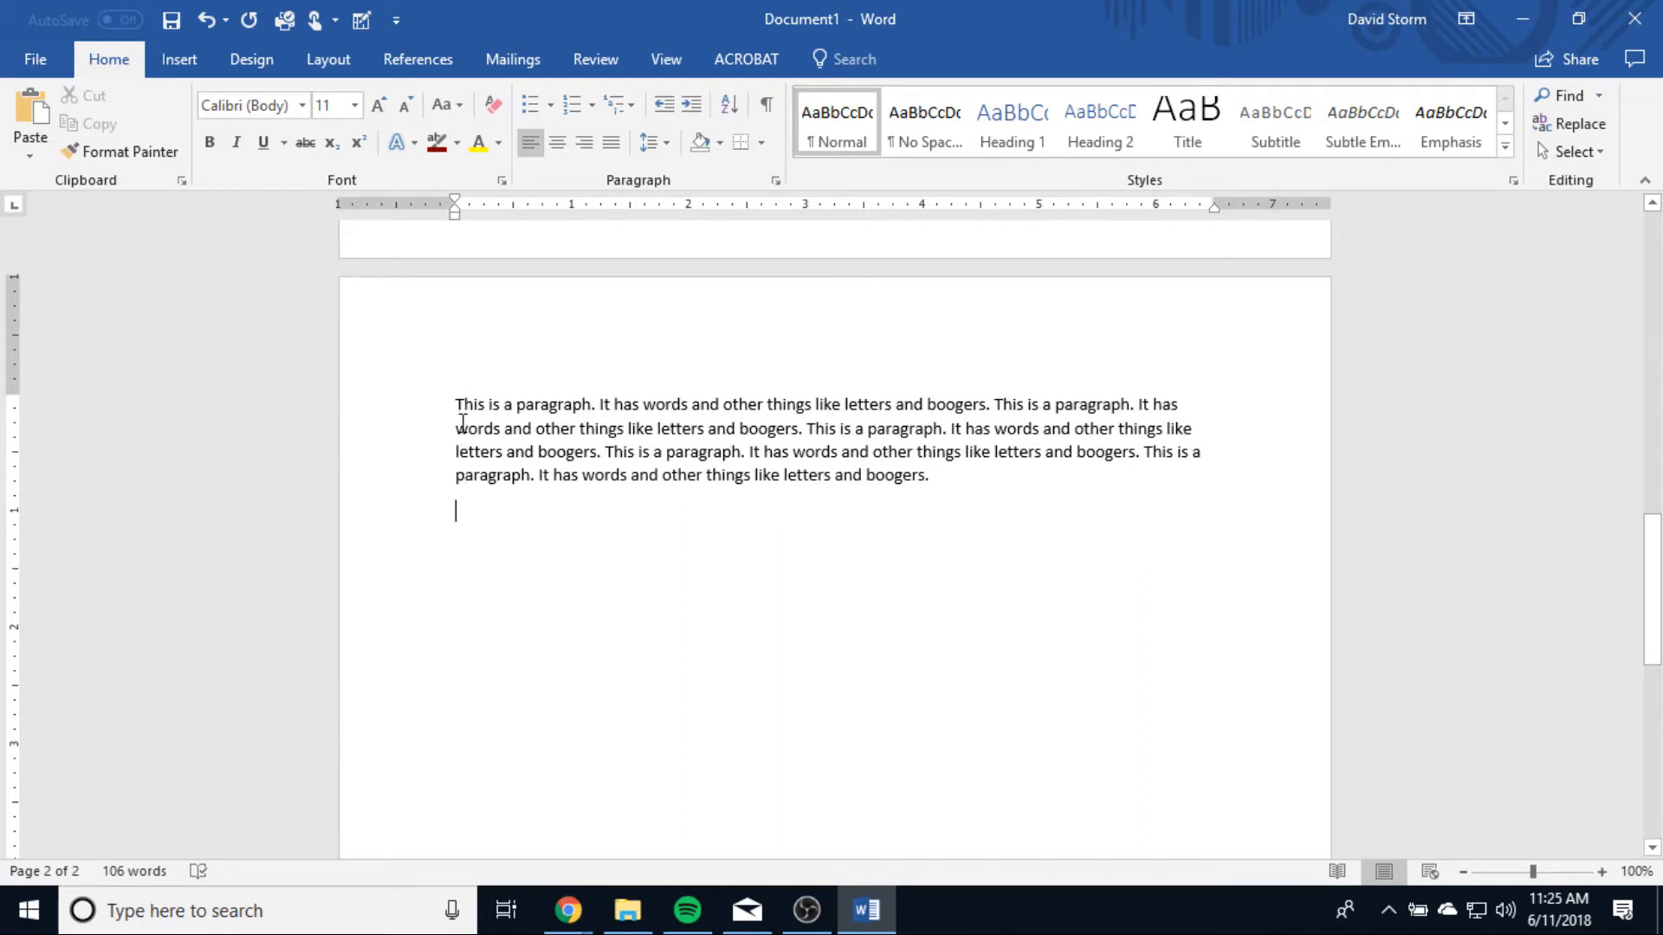
{"action": "left_click_drag", "start_coordinate": [1017, 494], "coordinate": [487, 385]}
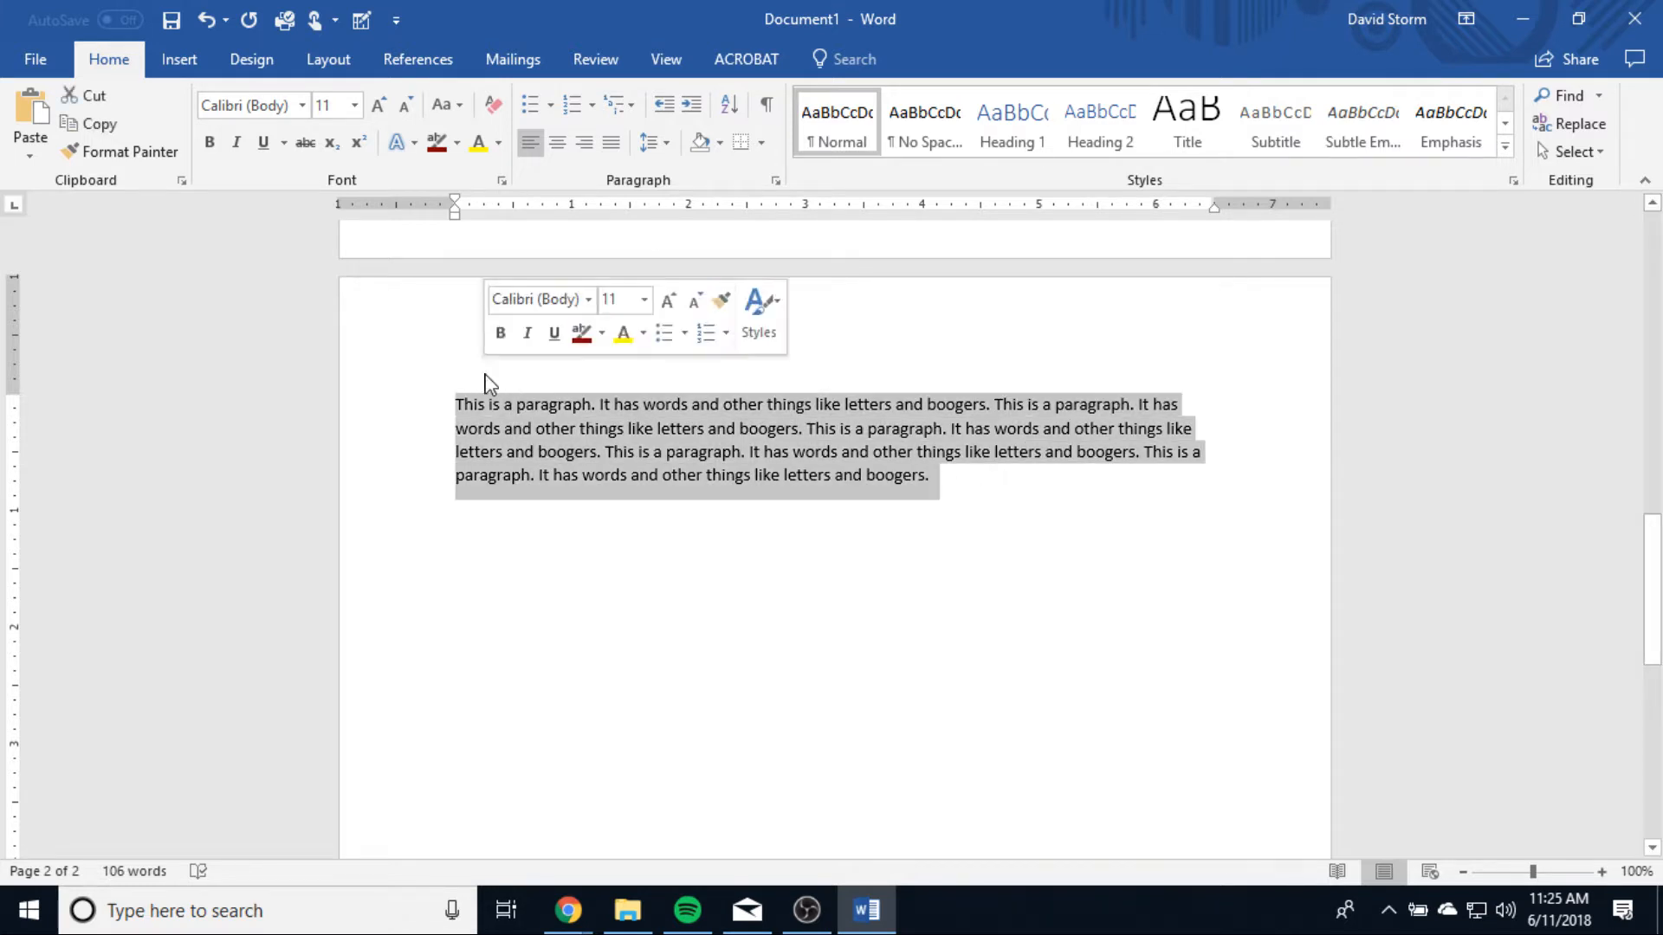
{"action": "left_click", "coordinate": [557, 146]}
{"action": "left_click", "coordinate": [771, 559]}
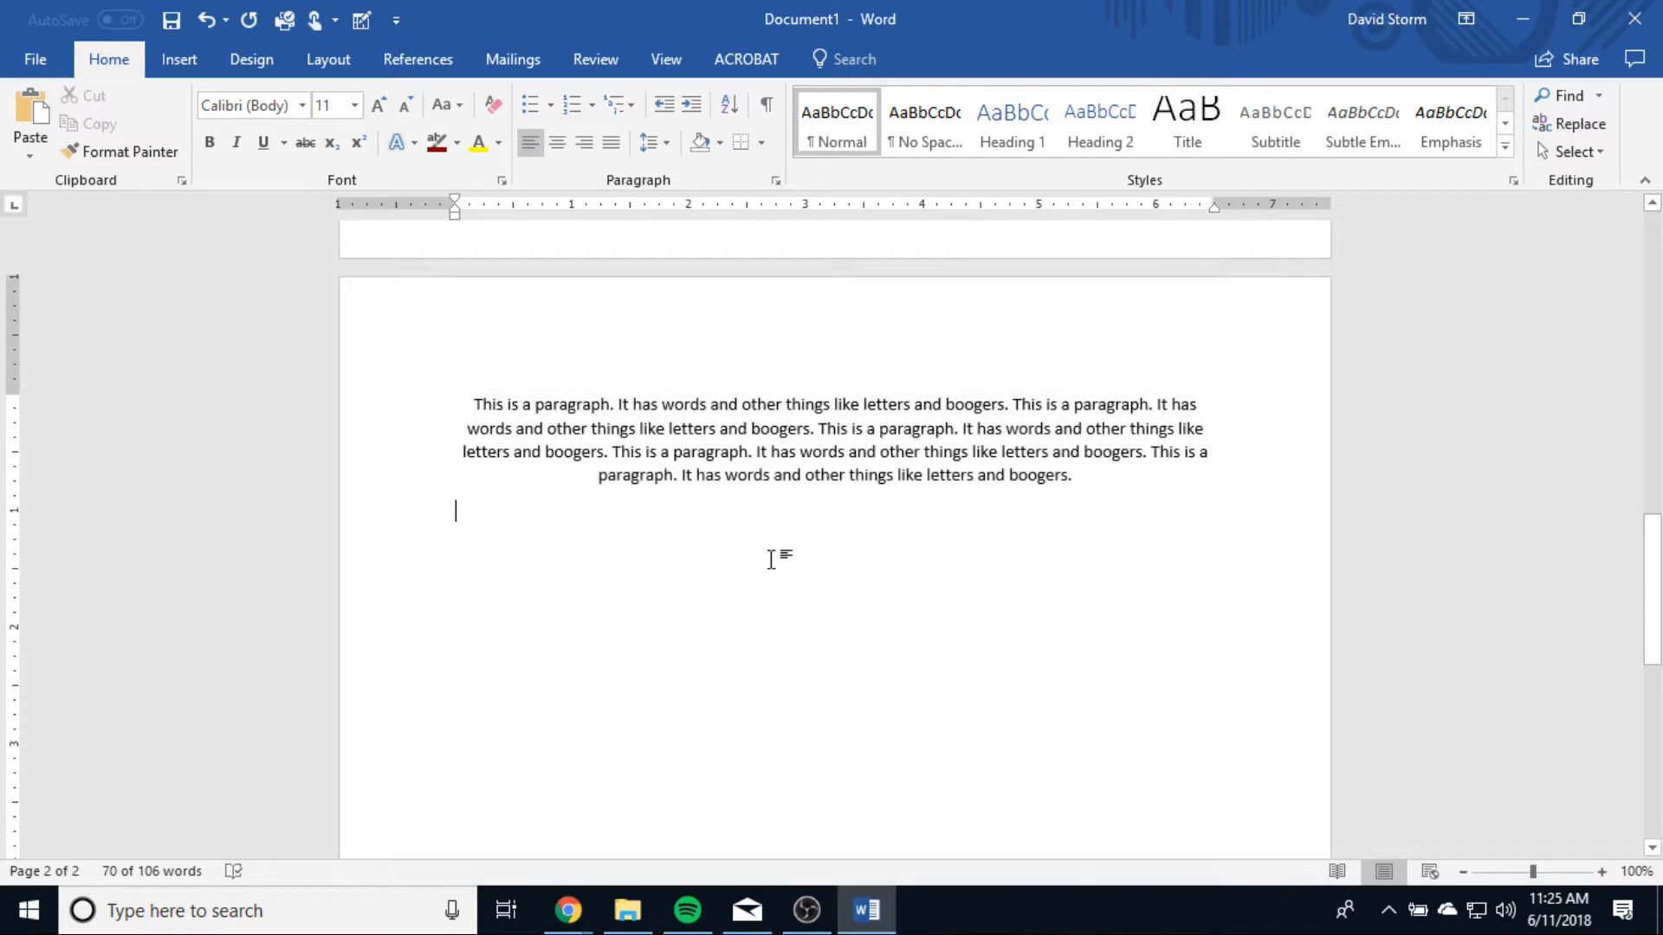
Step: Align the whole paragraph on the second page to the right margin
{"action": "left_click_drag", "start_coordinate": [1132, 490], "coordinate": [473, 403]}
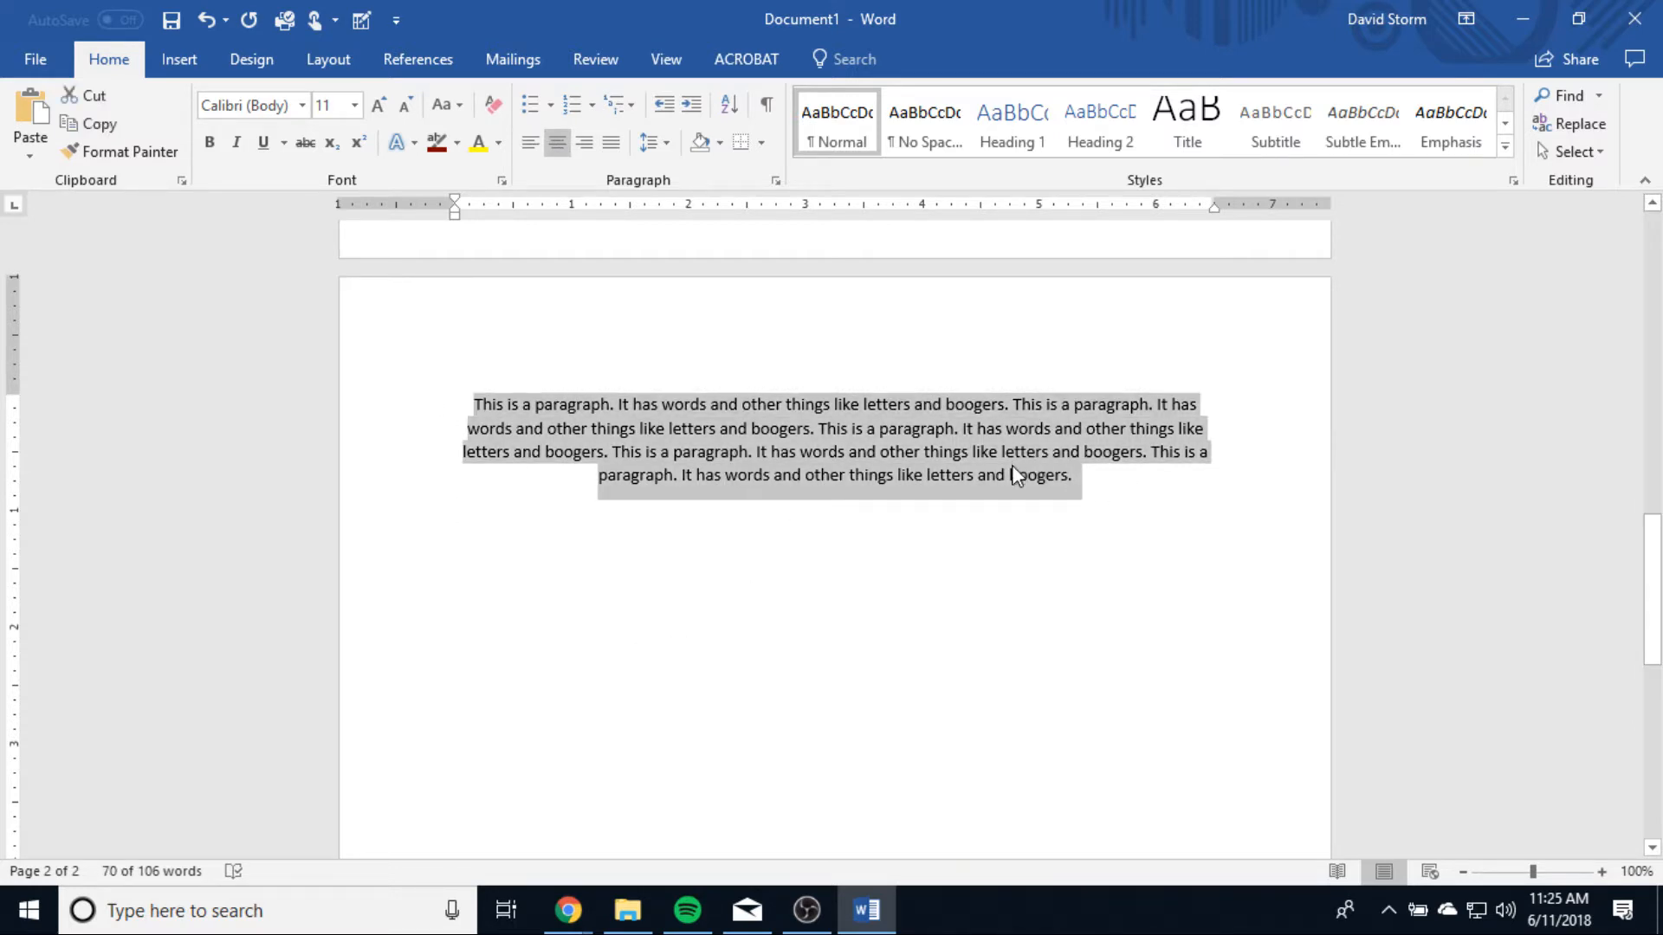
{"action": "left_click", "coordinate": [696, 616]}
{"action": "triple_click", "coordinate": [595, 416]}
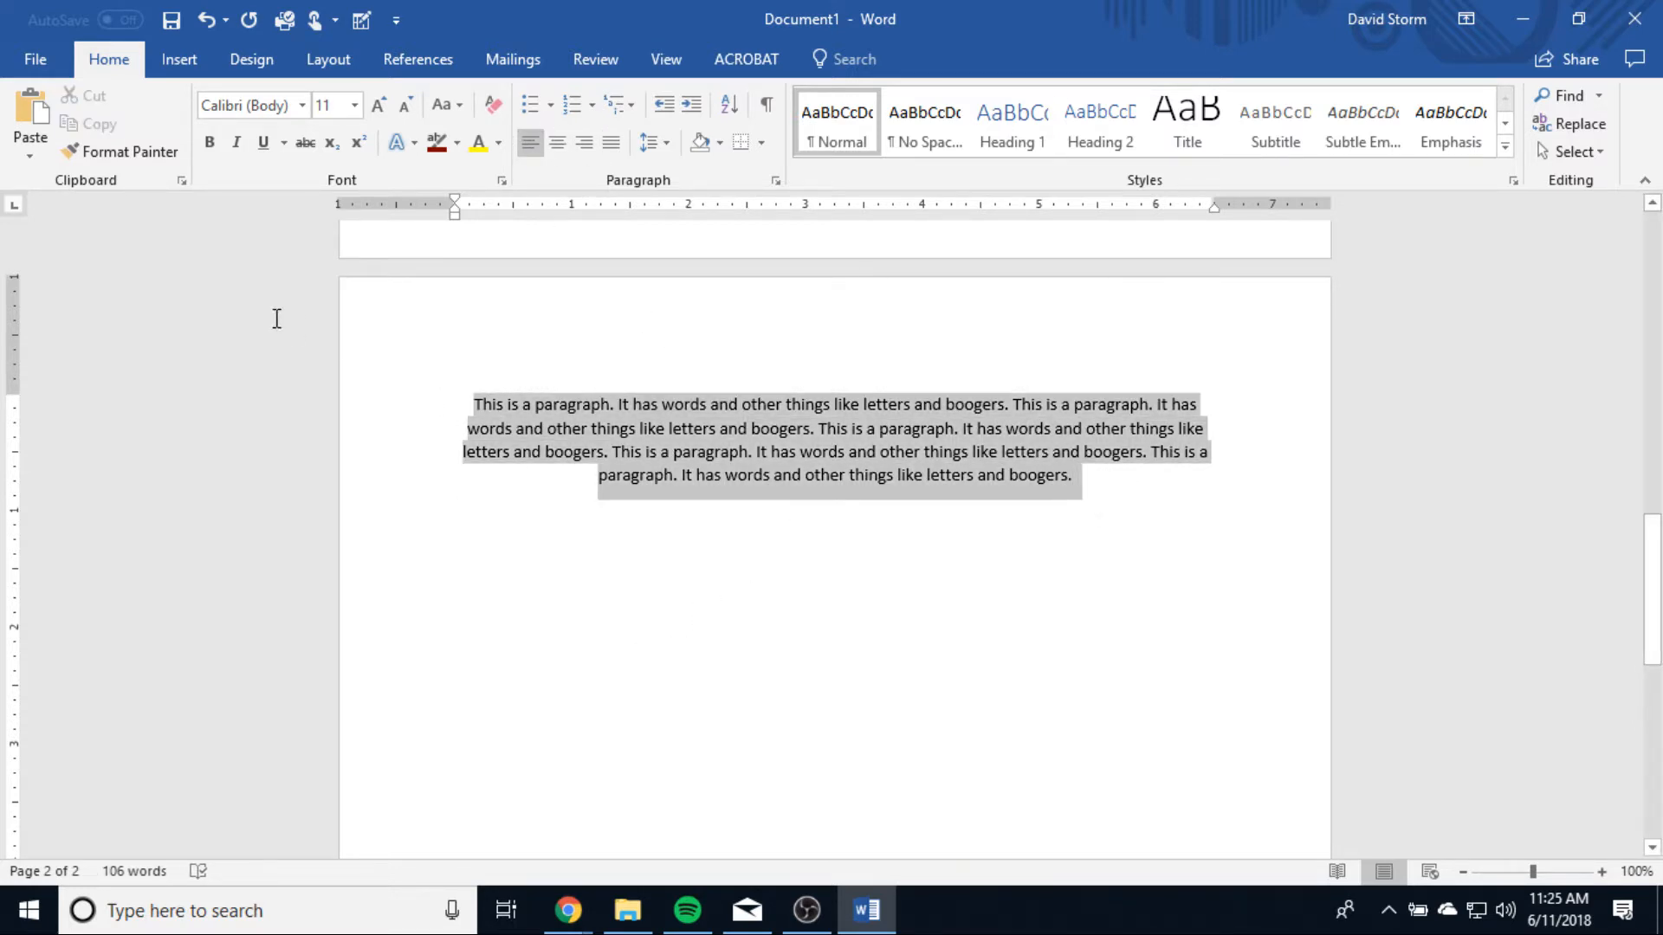
{"action": "left_click", "coordinate": [585, 142]}
{"action": "left_click", "coordinate": [1170, 677]}
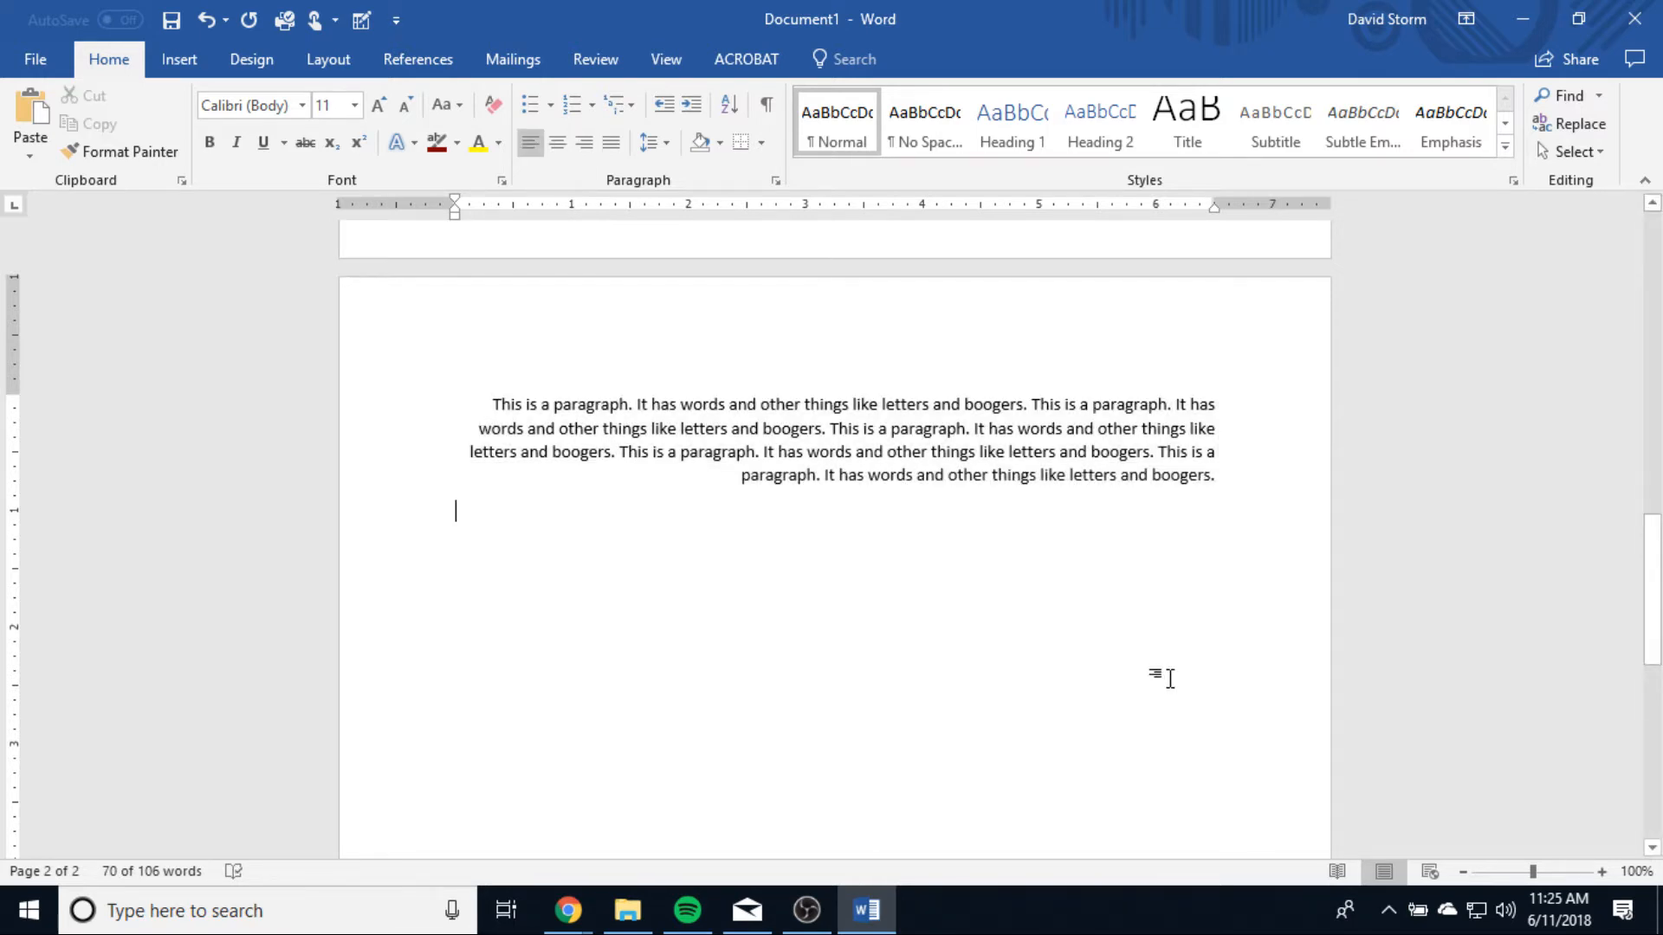
Step: Justify the whole paragraph on the second page
{"action": "left_click_drag", "start_coordinate": [1237, 478], "coordinate": [326, 348]}
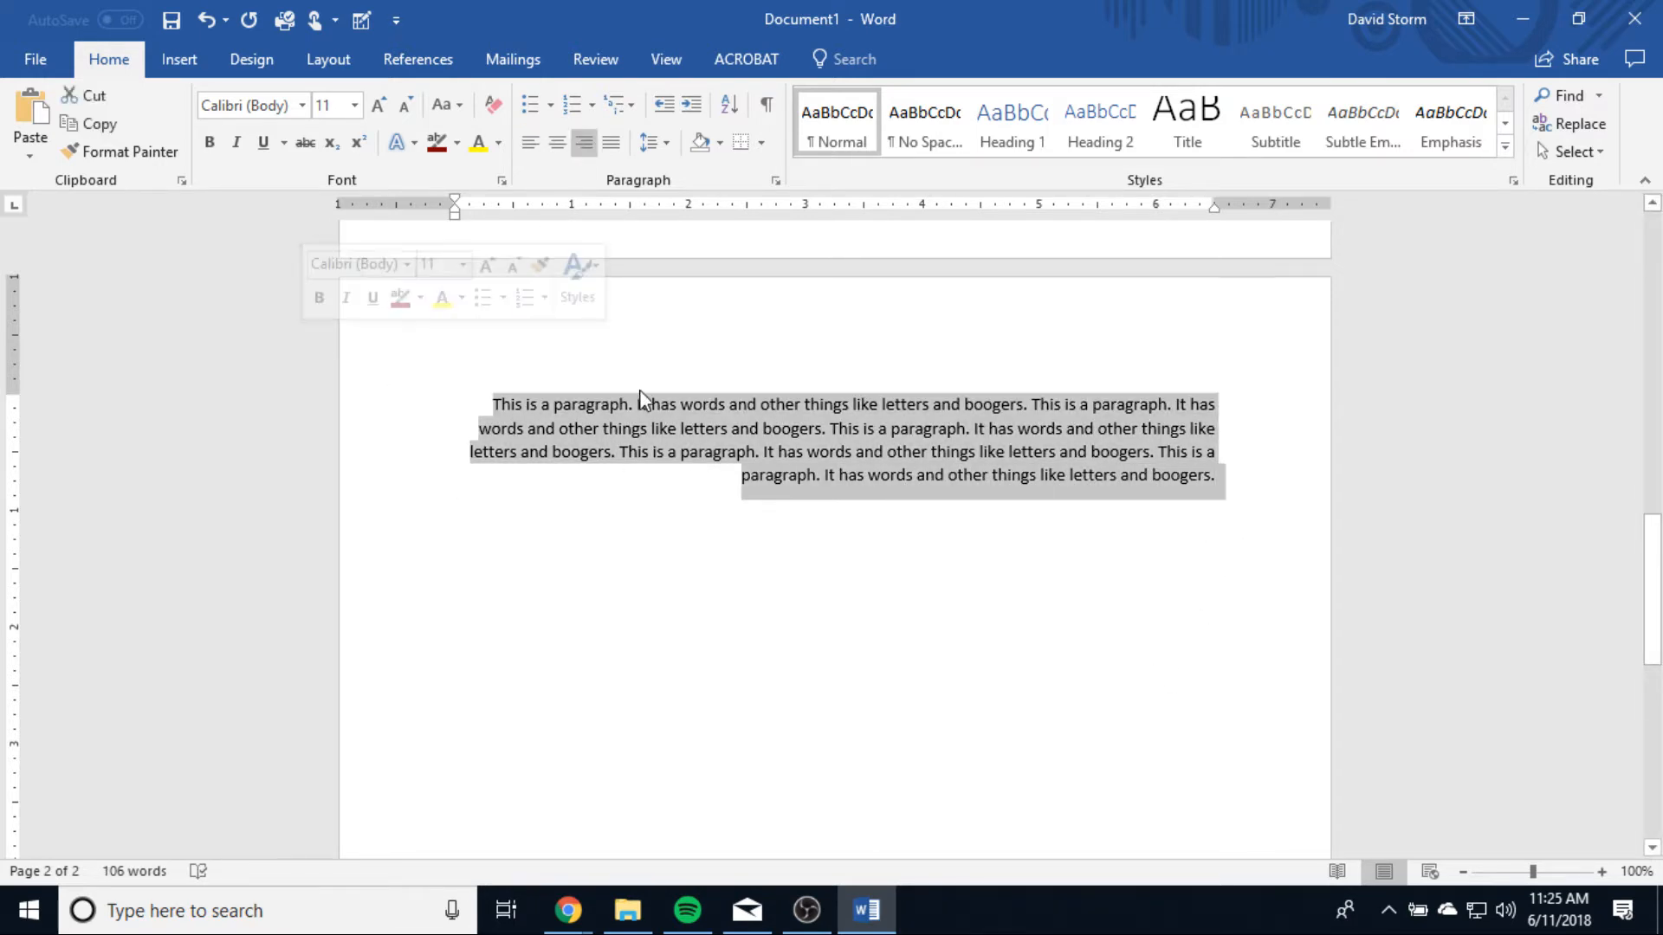
{"action": "left_click", "coordinate": [613, 148]}
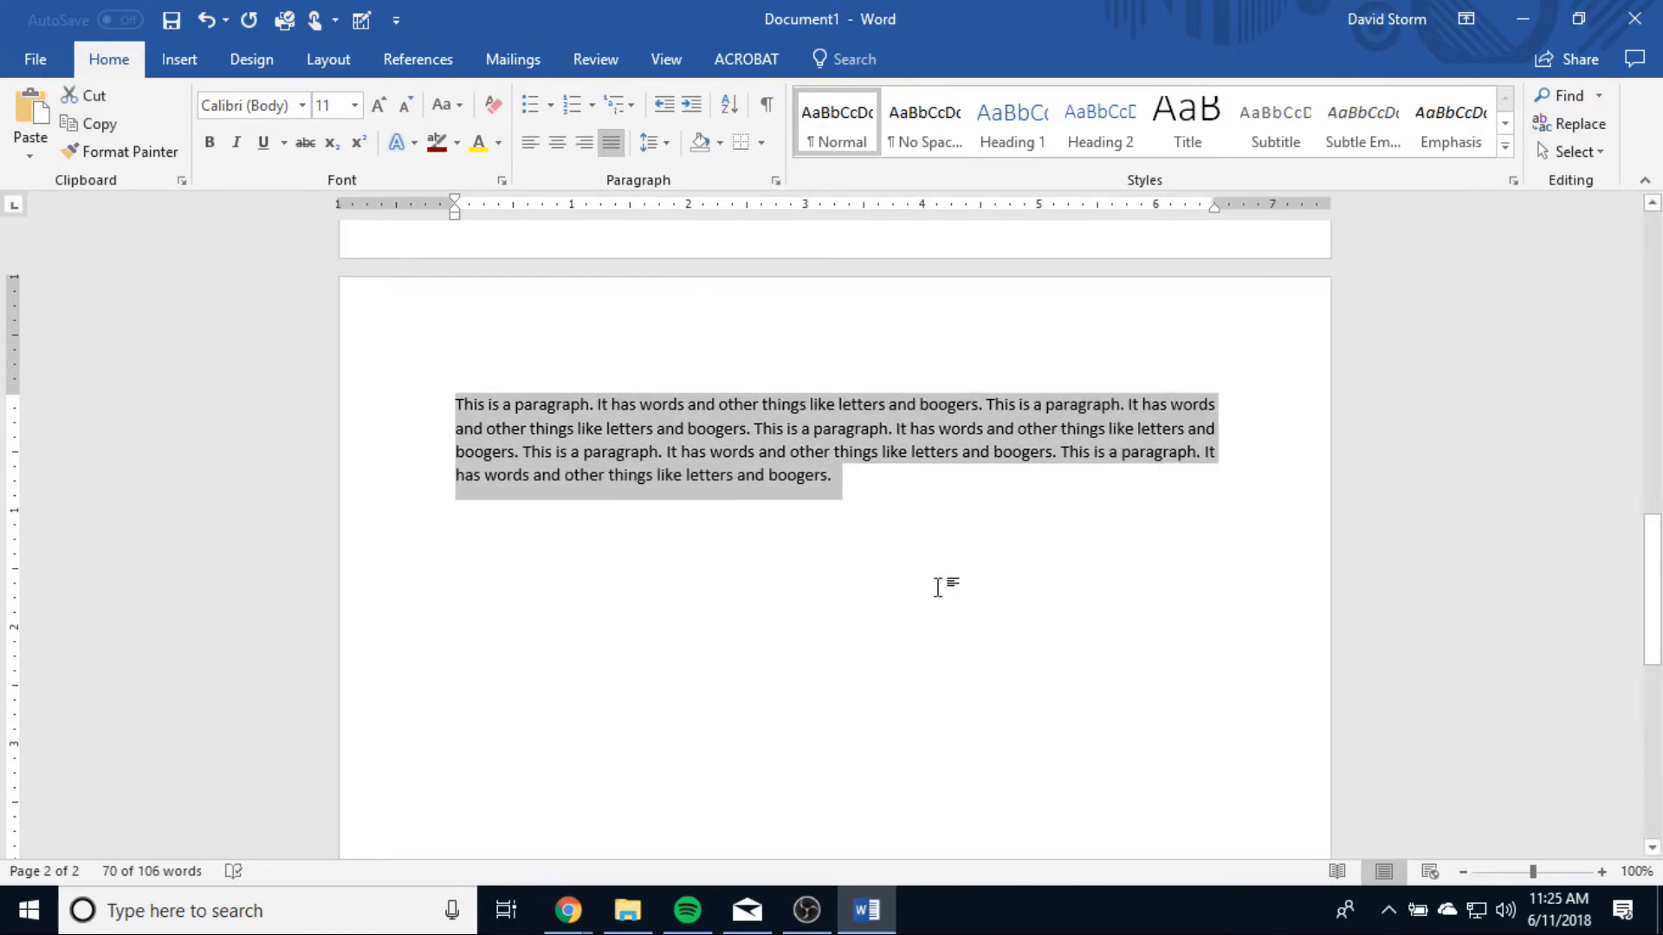
{"action": "key", "text": "ctrl+l"}
{"action": "left_click", "coordinate": [492, 492]}
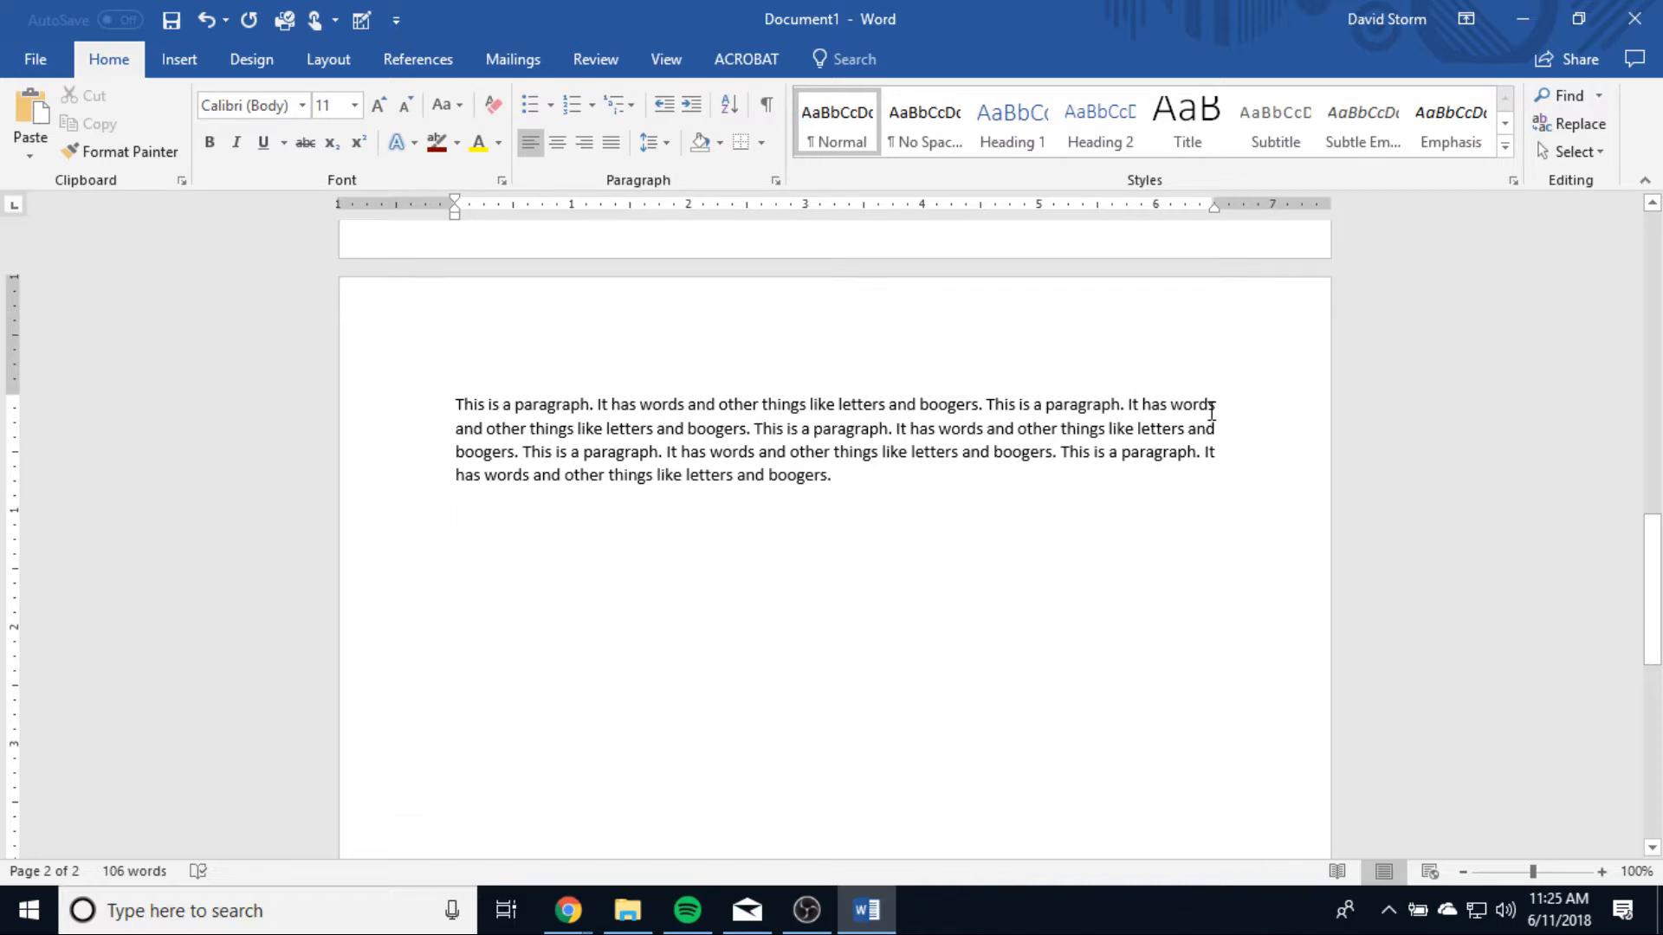
Step: Set the spacing after the second-page paragraph to 0 pt in the line spacing options
{"action": "triple_click", "coordinate": [592, 476]}
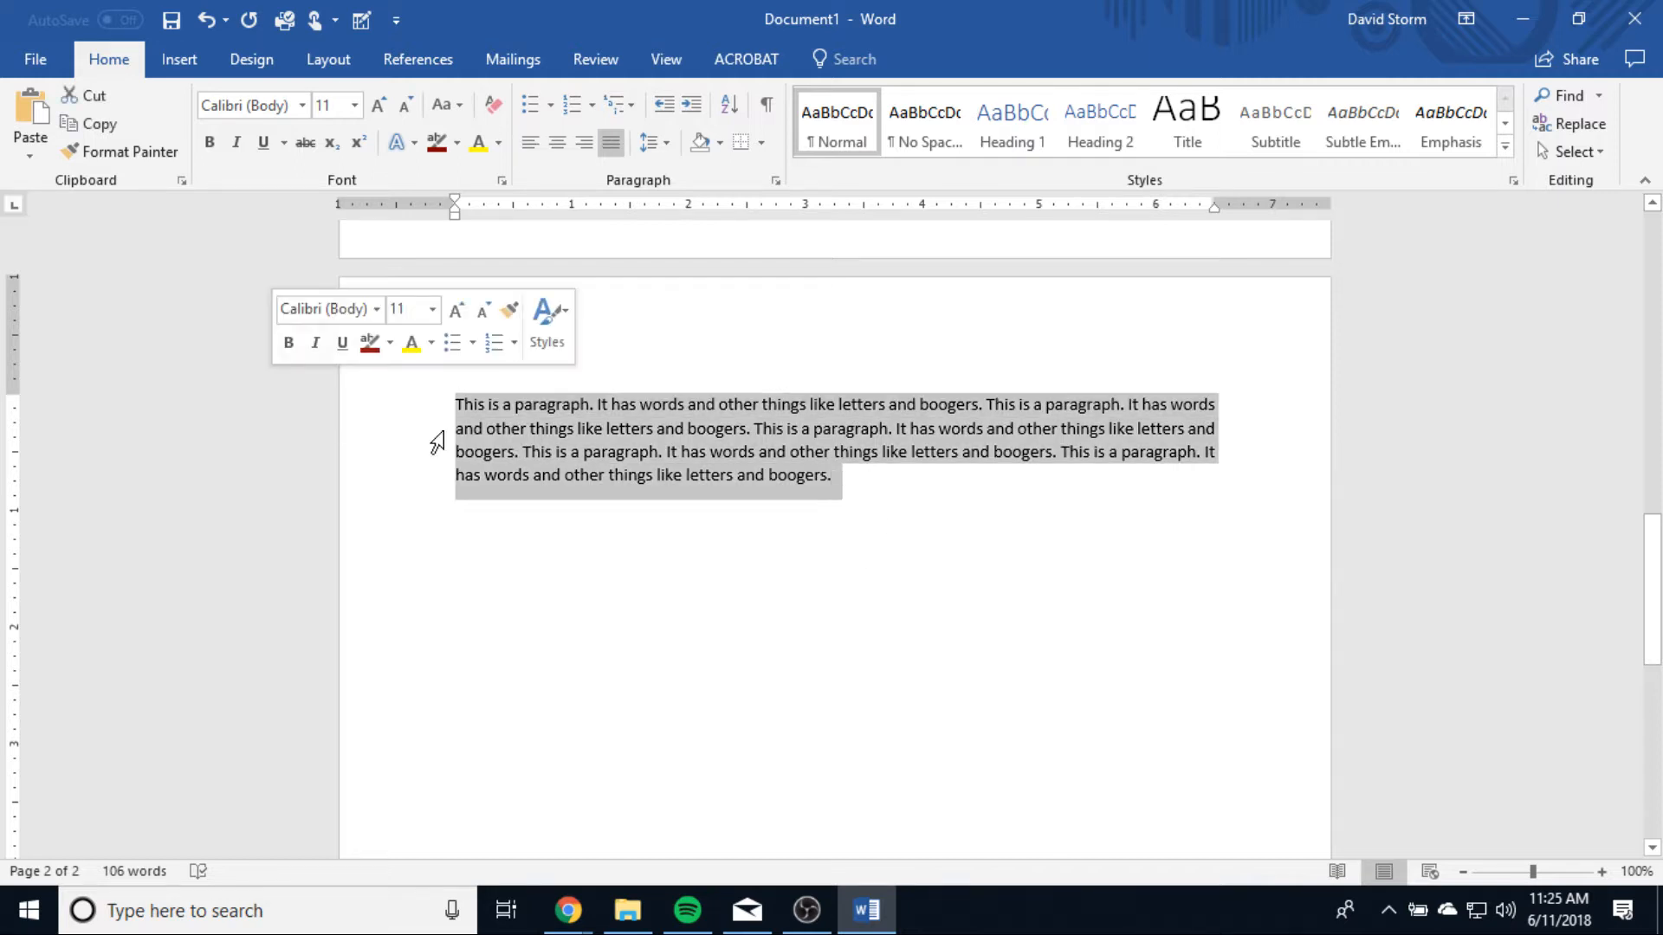
{"action": "left_click", "coordinate": [660, 144]}
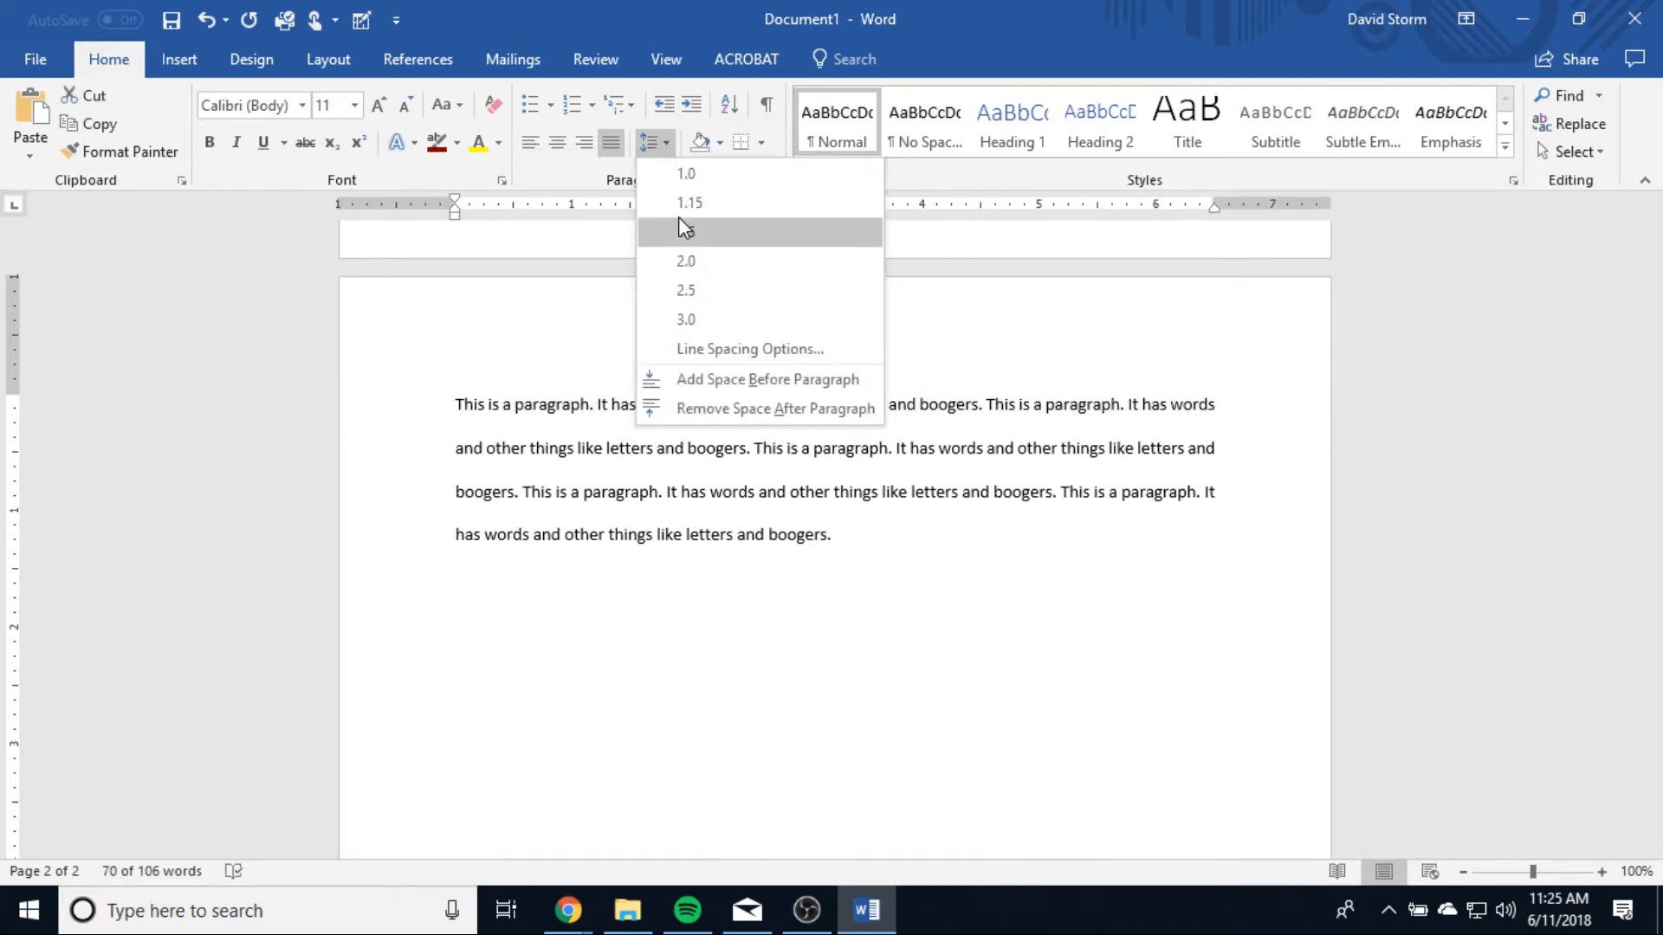
{"action": "left_click", "coordinate": [729, 348]}
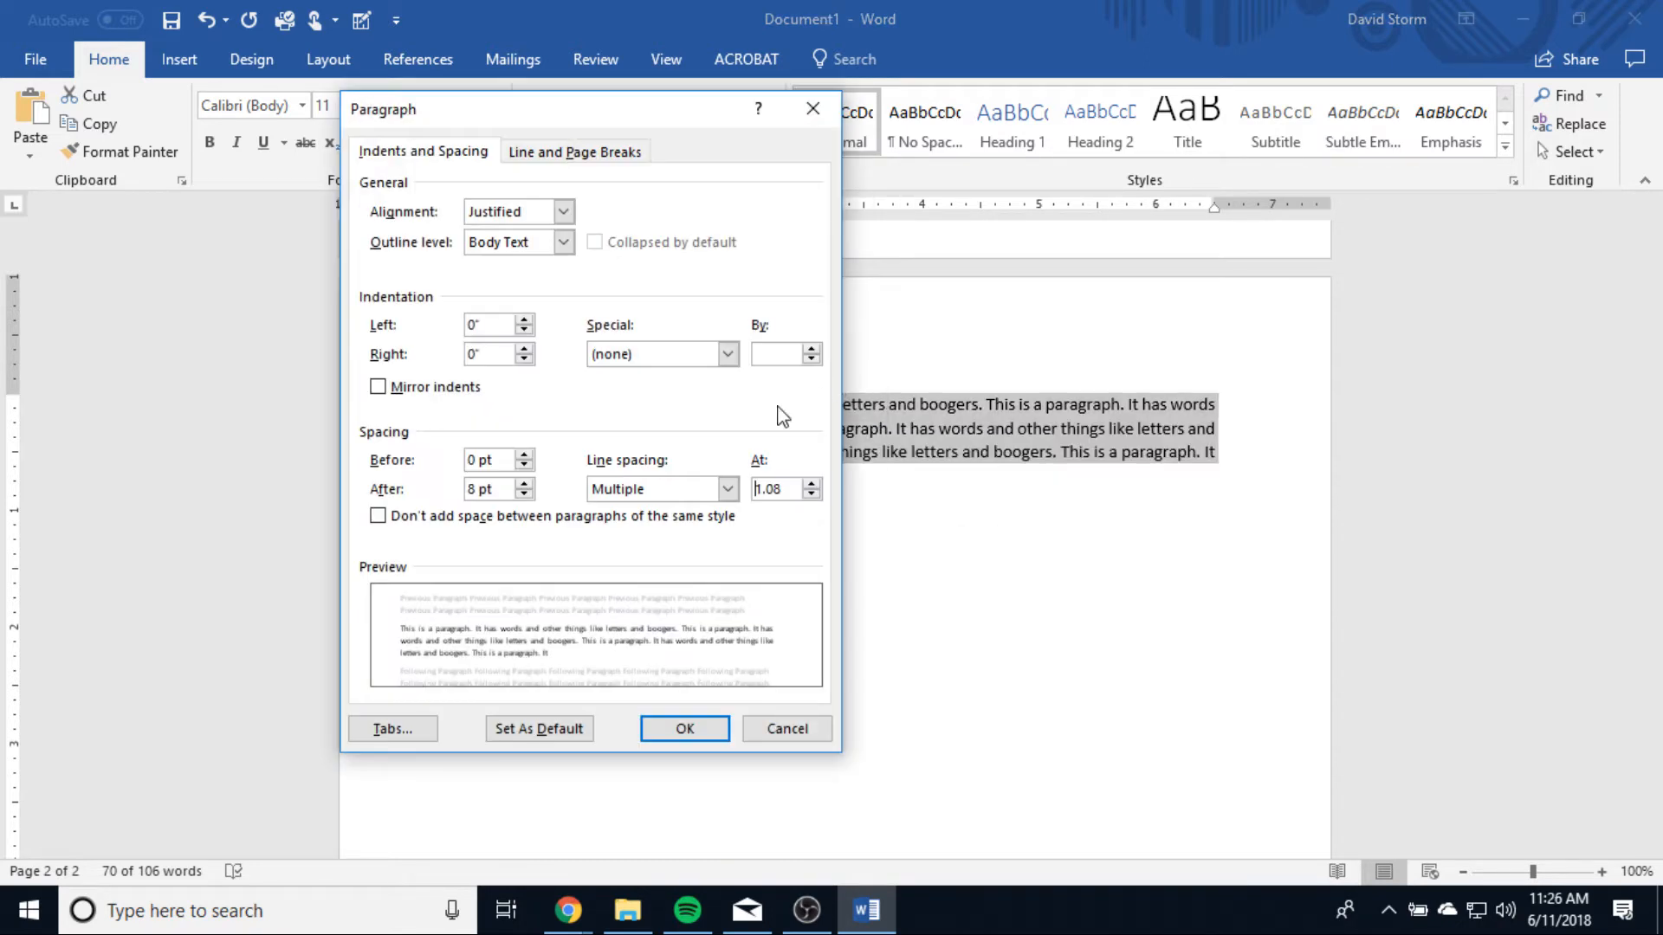
{"action": "left_click", "coordinate": [524, 495]}
{"action": "left_click", "coordinate": [524, 494]}
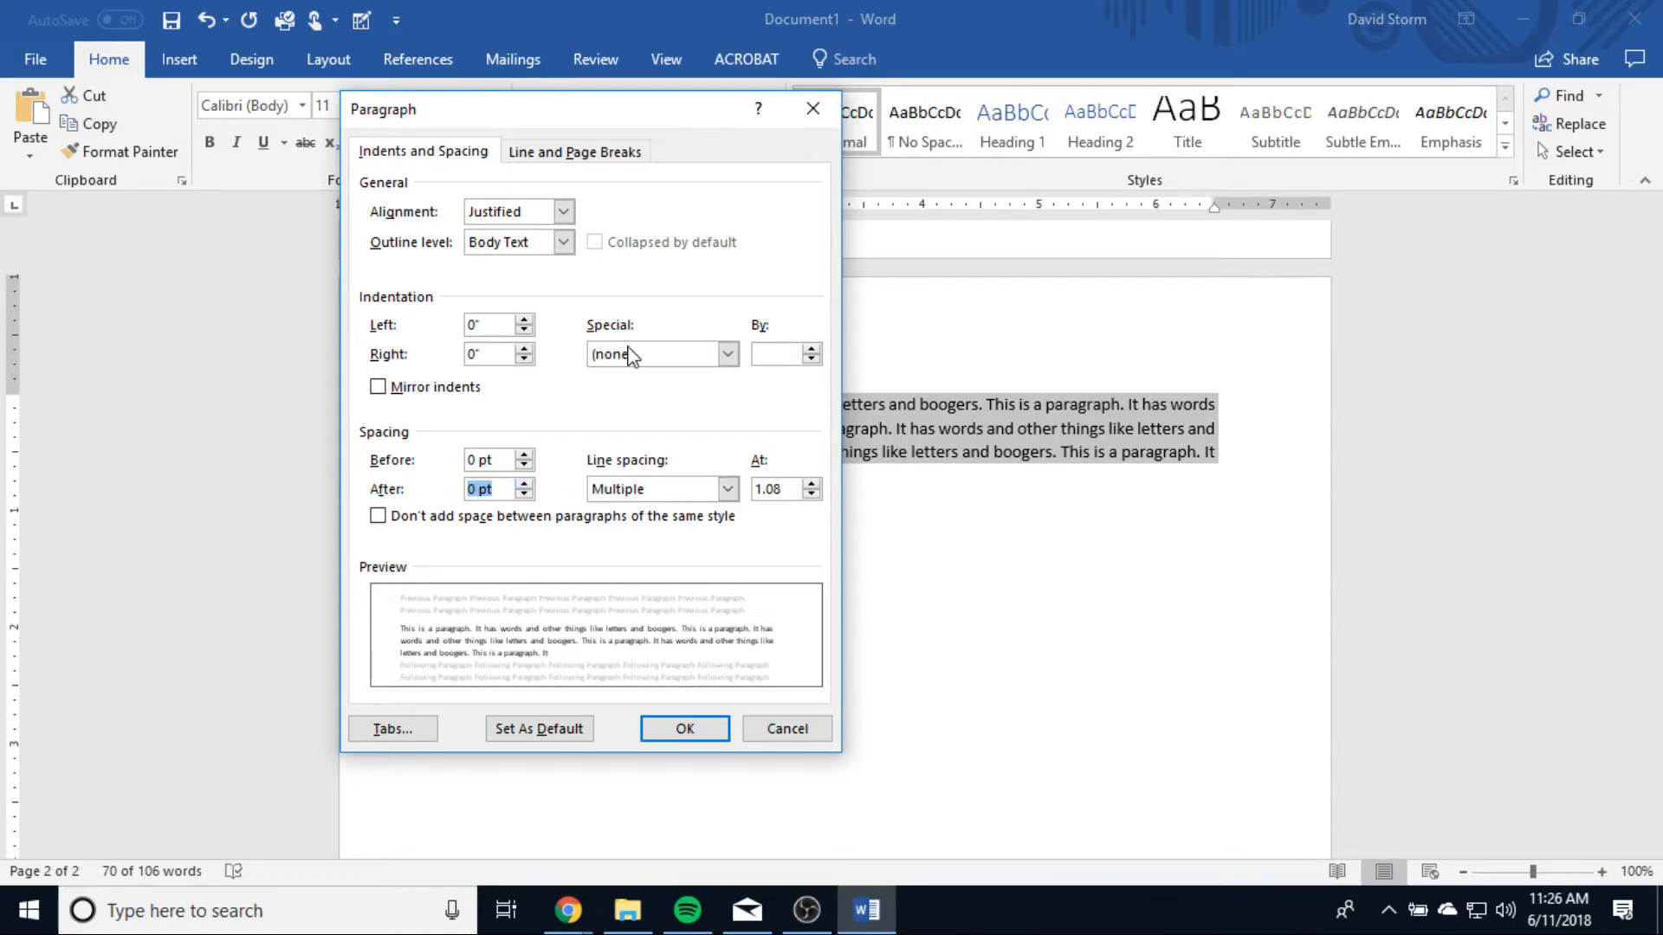
{"action": "left_click", "coordinate": [674, 730]}
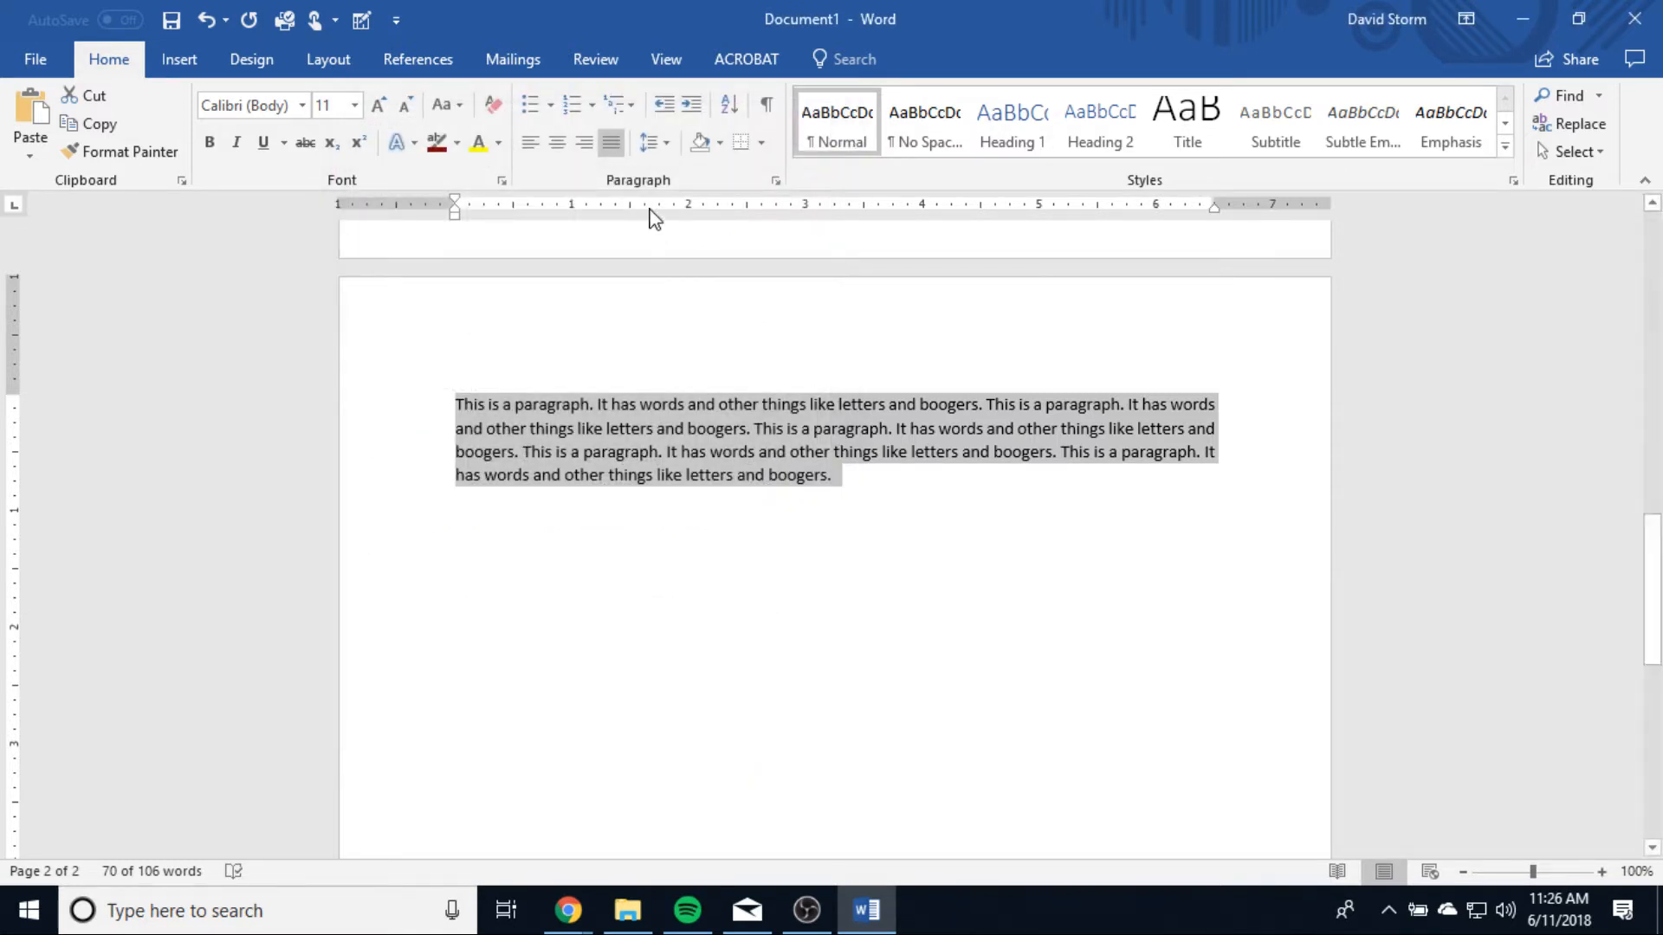
Step: Set the line spacing of the second-page paragraph to 2.5
{"action": "left_click", "coordinate": [648, 147]}
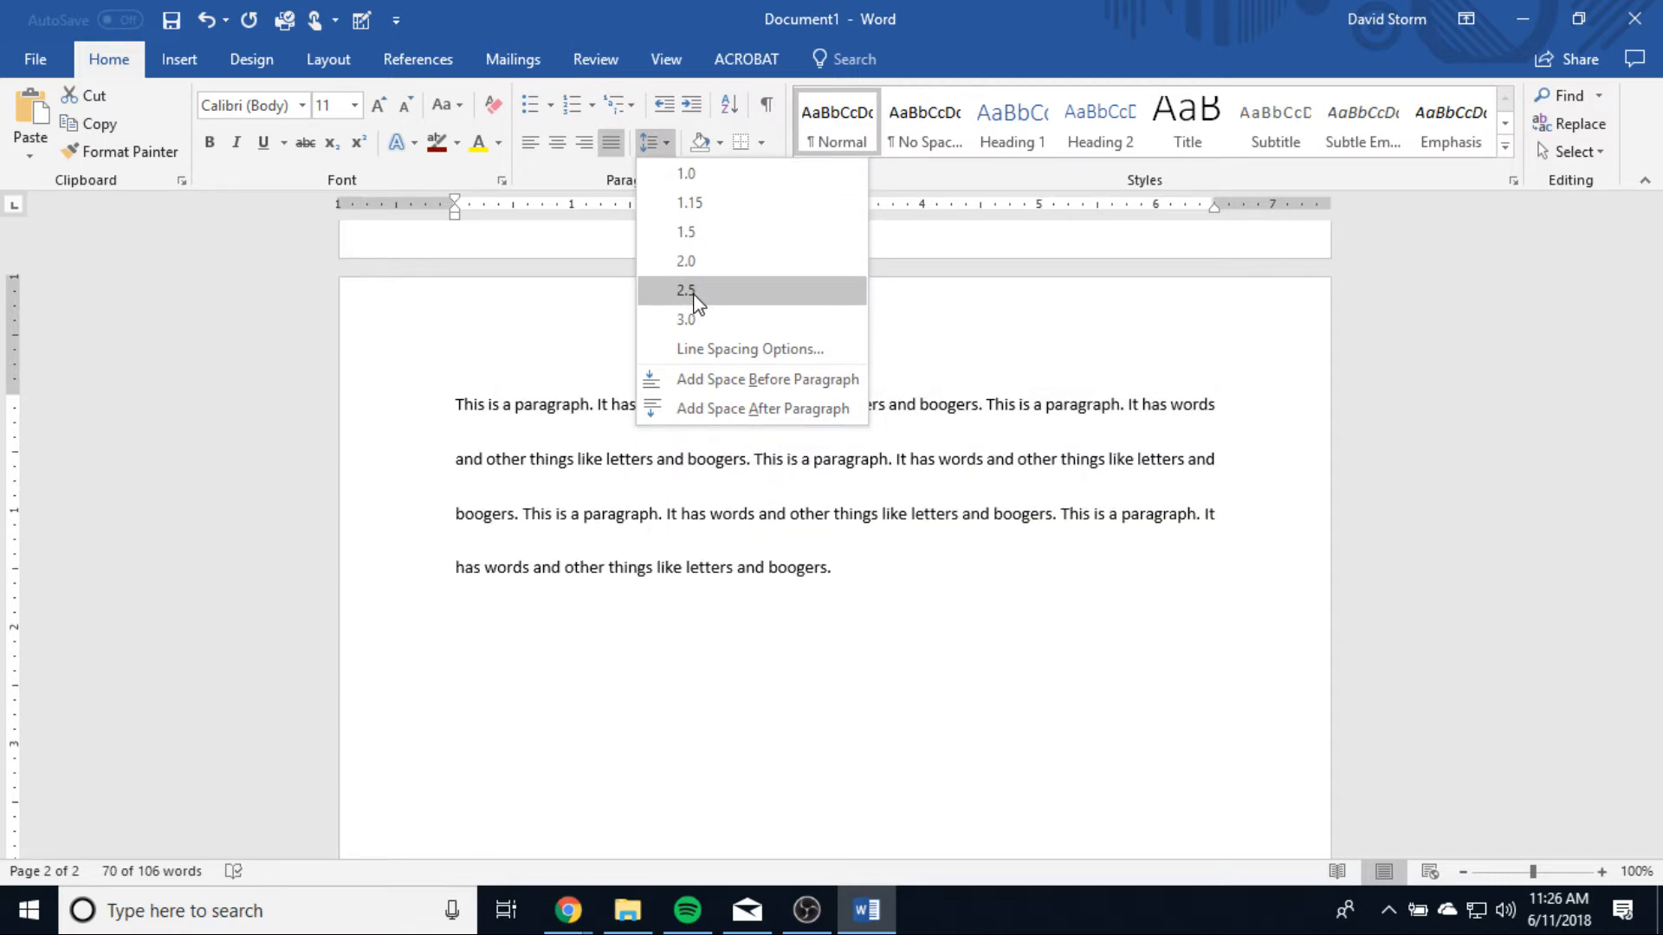
{"action": "left_click", "coordinate": [693, 292]}
{"action": "left_click", "coordinate": [1009, 611]}
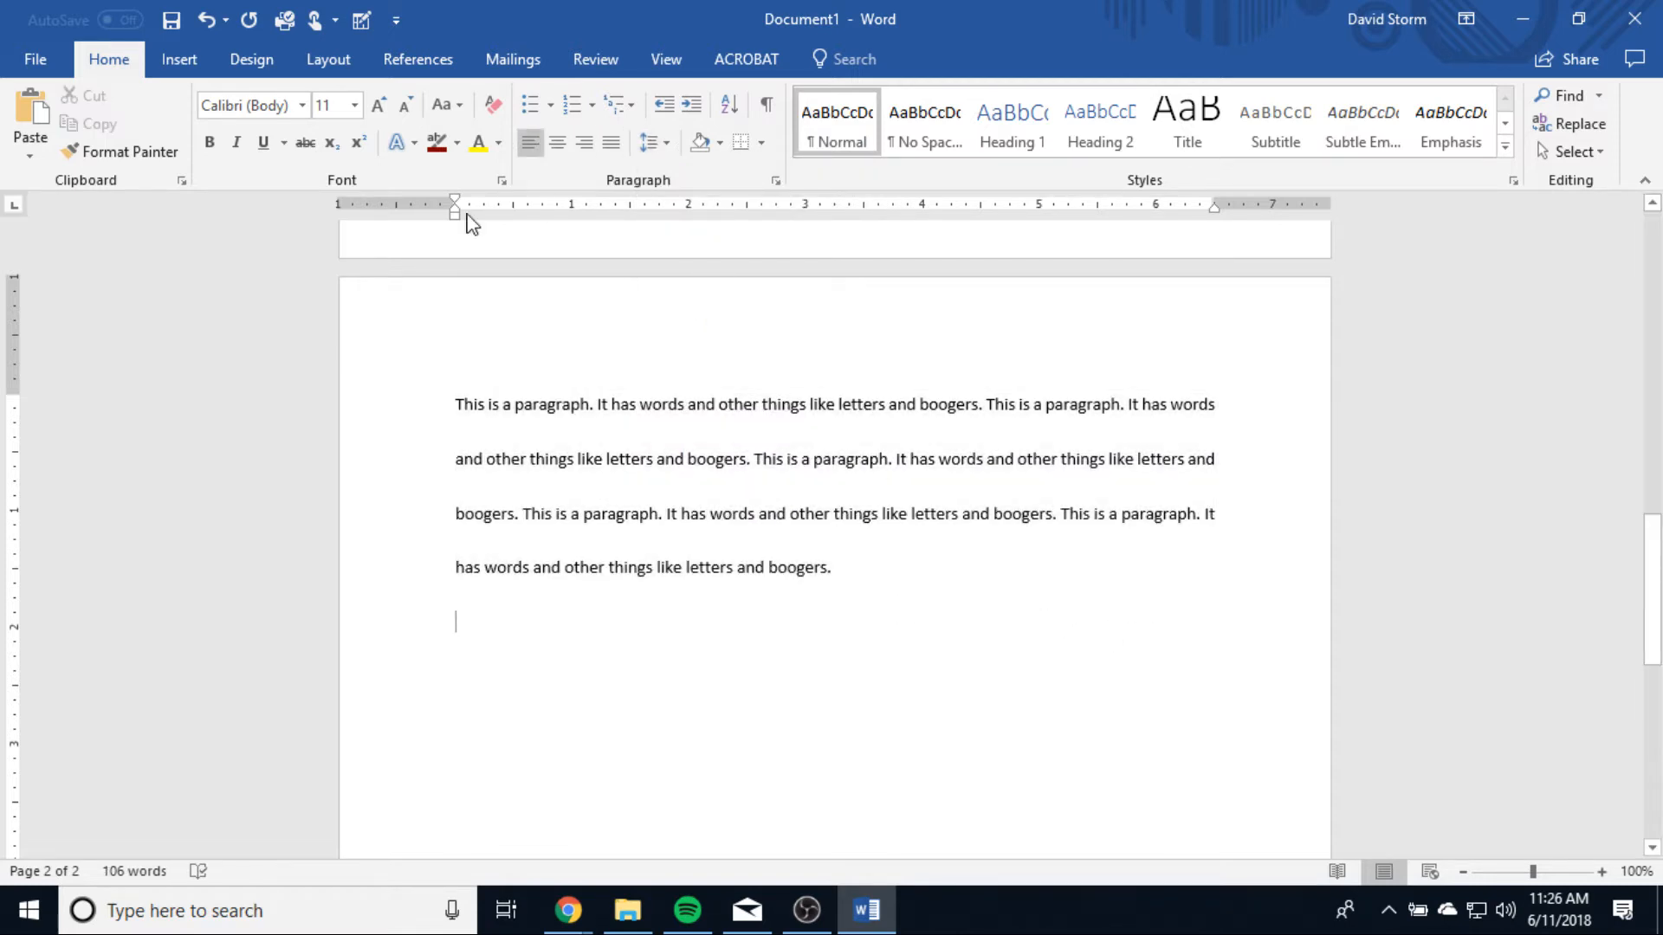
Step: Turn the whole second-page paragraph into a bulleted item with the solid round bullet
{"action": "left_click_drag", "start_coordinate": [924, 594], "coordinate": [613, 300]}
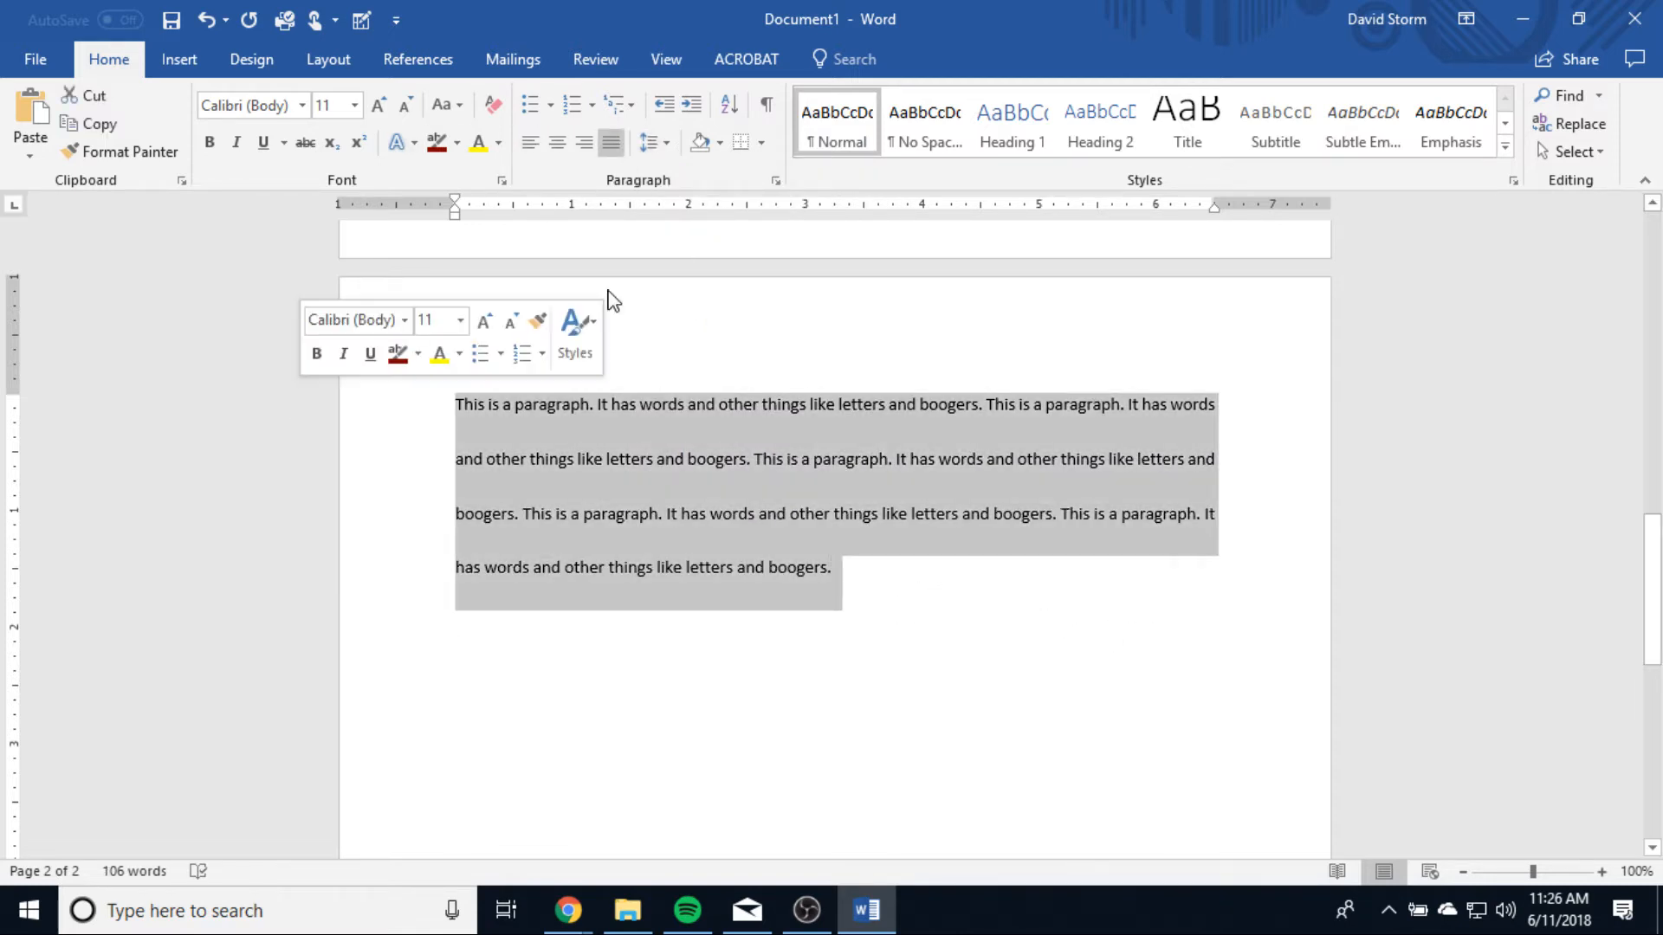
{"action": "left_click", "coordinate": [663, 146]}
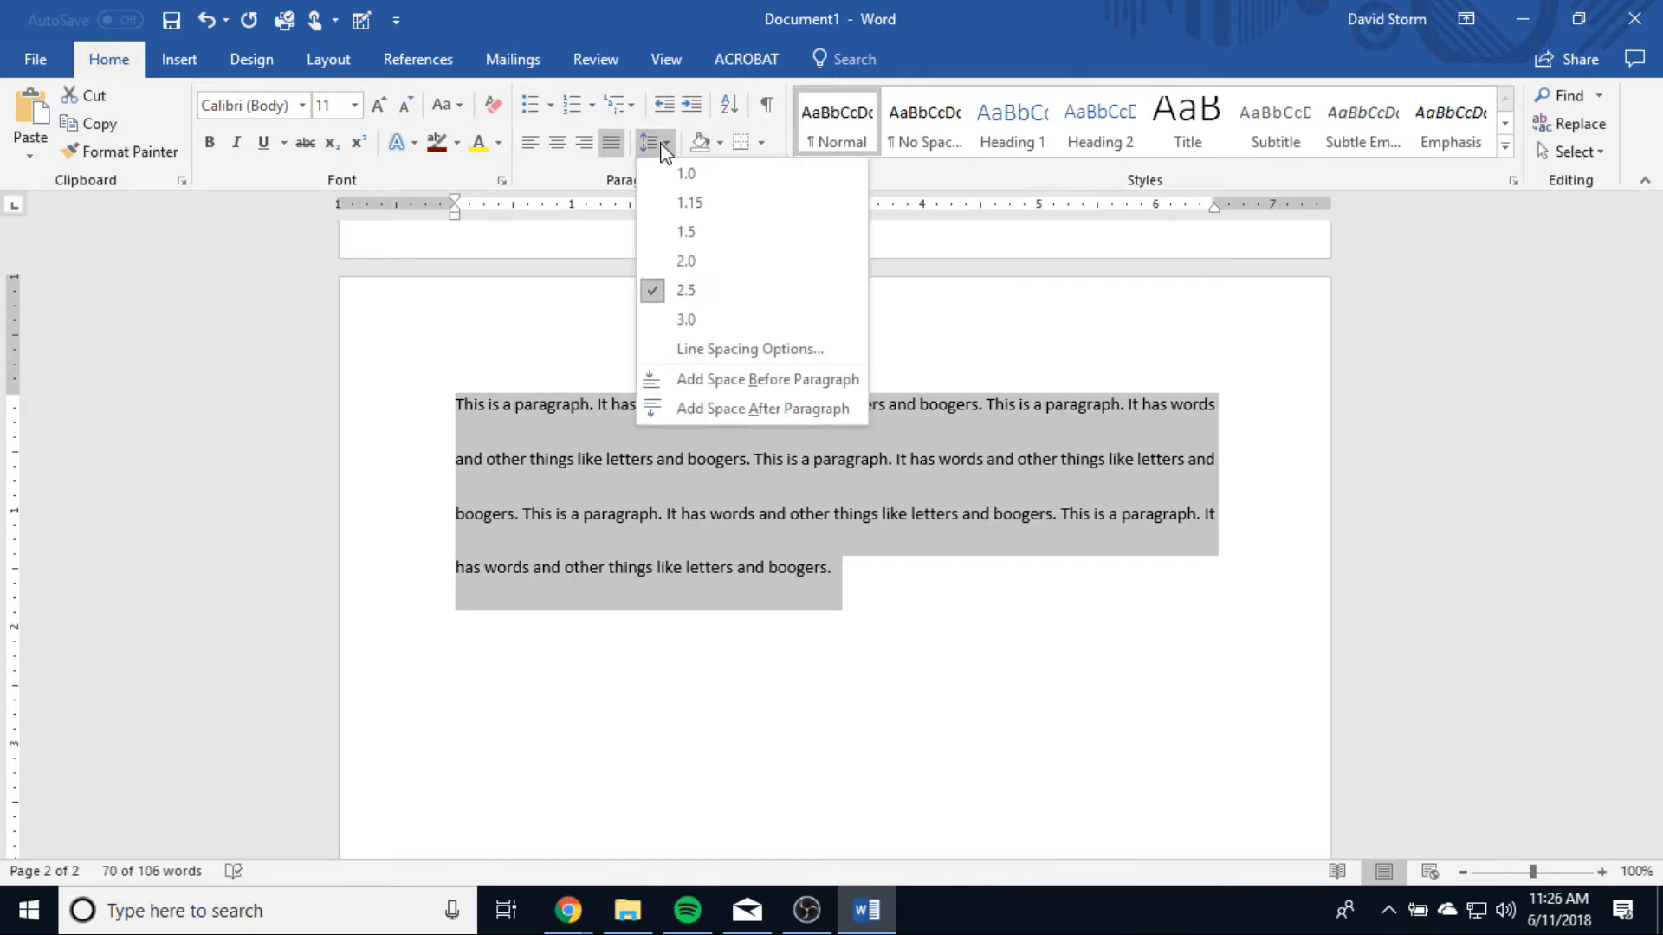
{"action": "left_click", "coordinate": [1138, 245]}
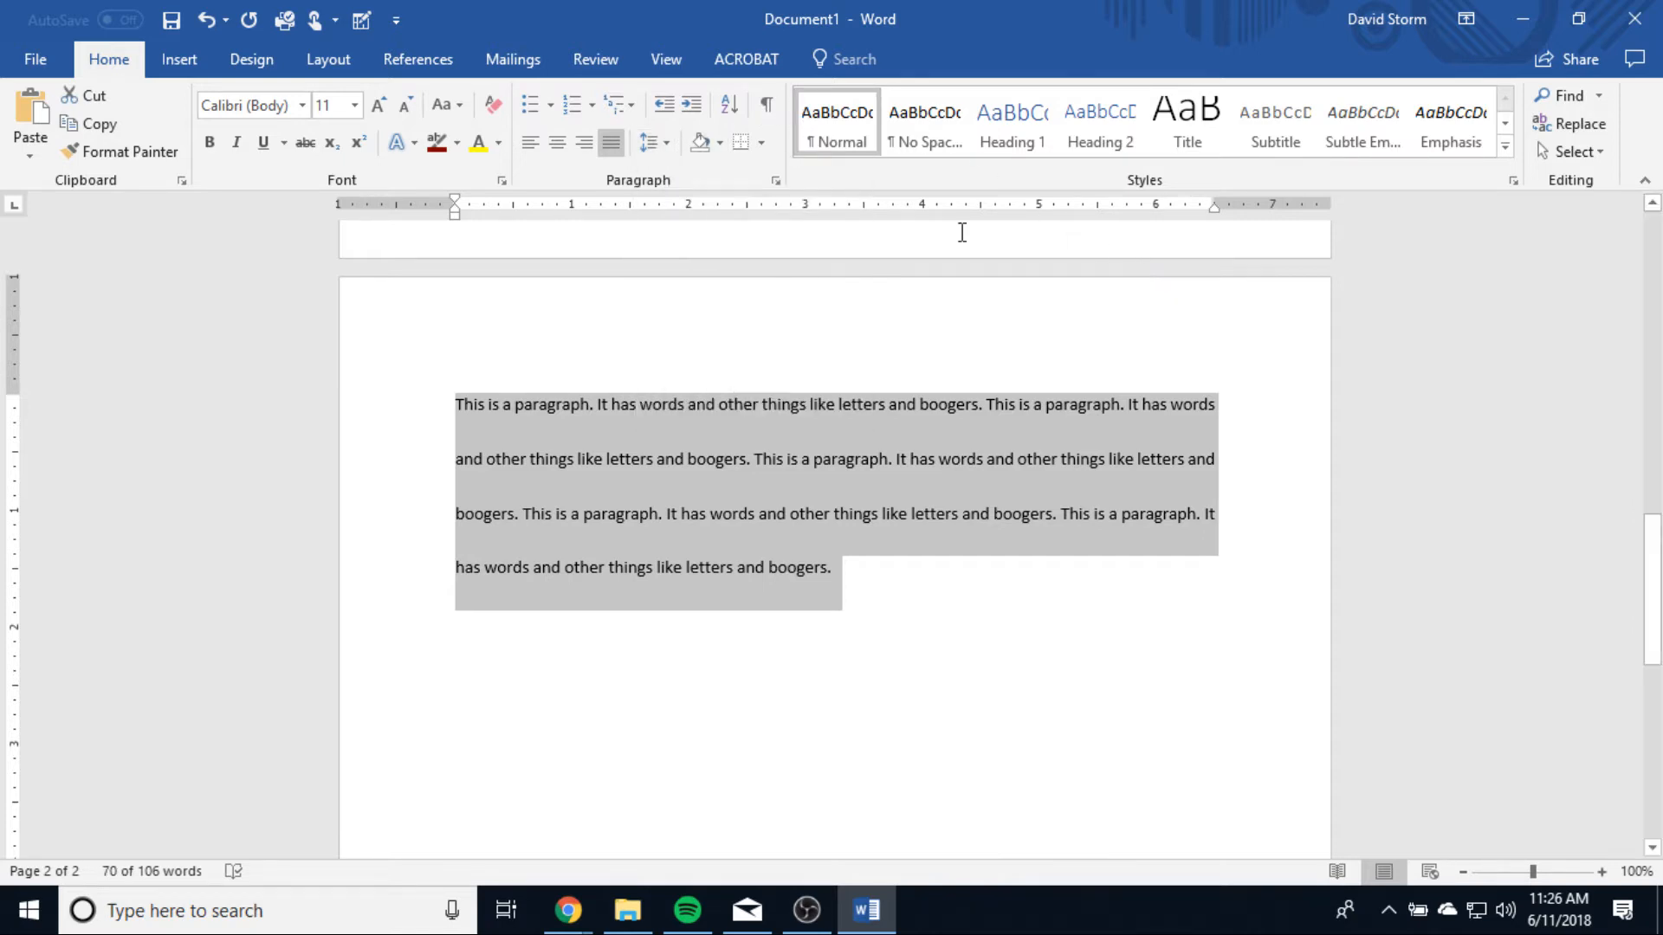
{"action": "left_click", "coordinate": [549, 105]}
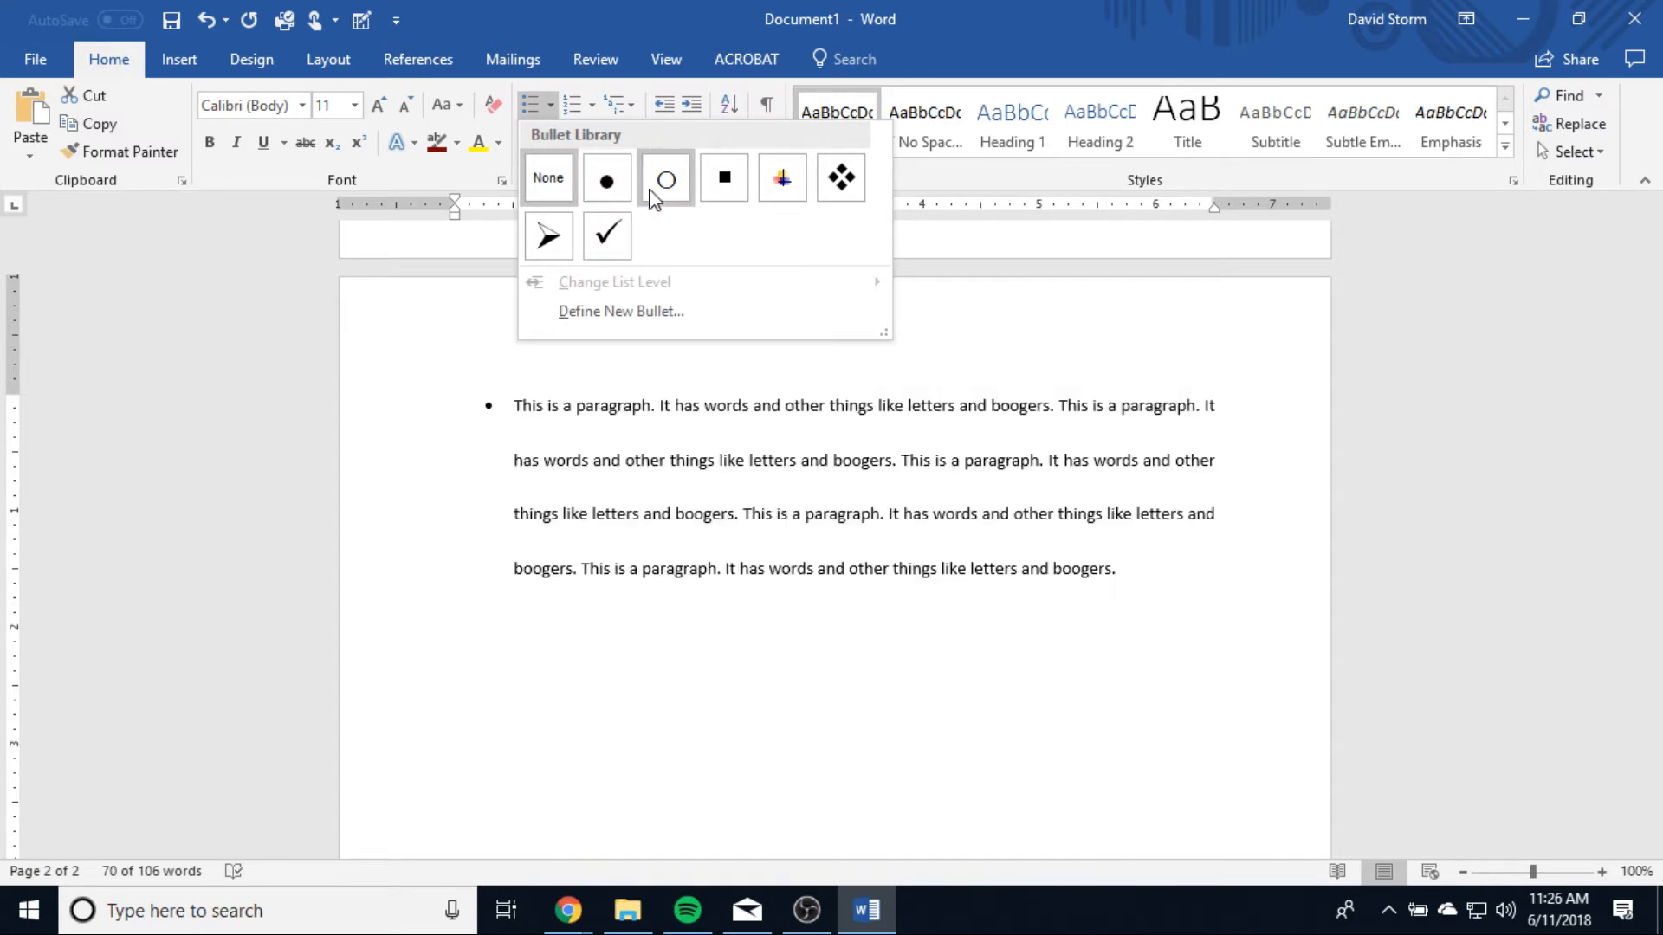
{"action": "left_click", "coordinate": [608, 184]}
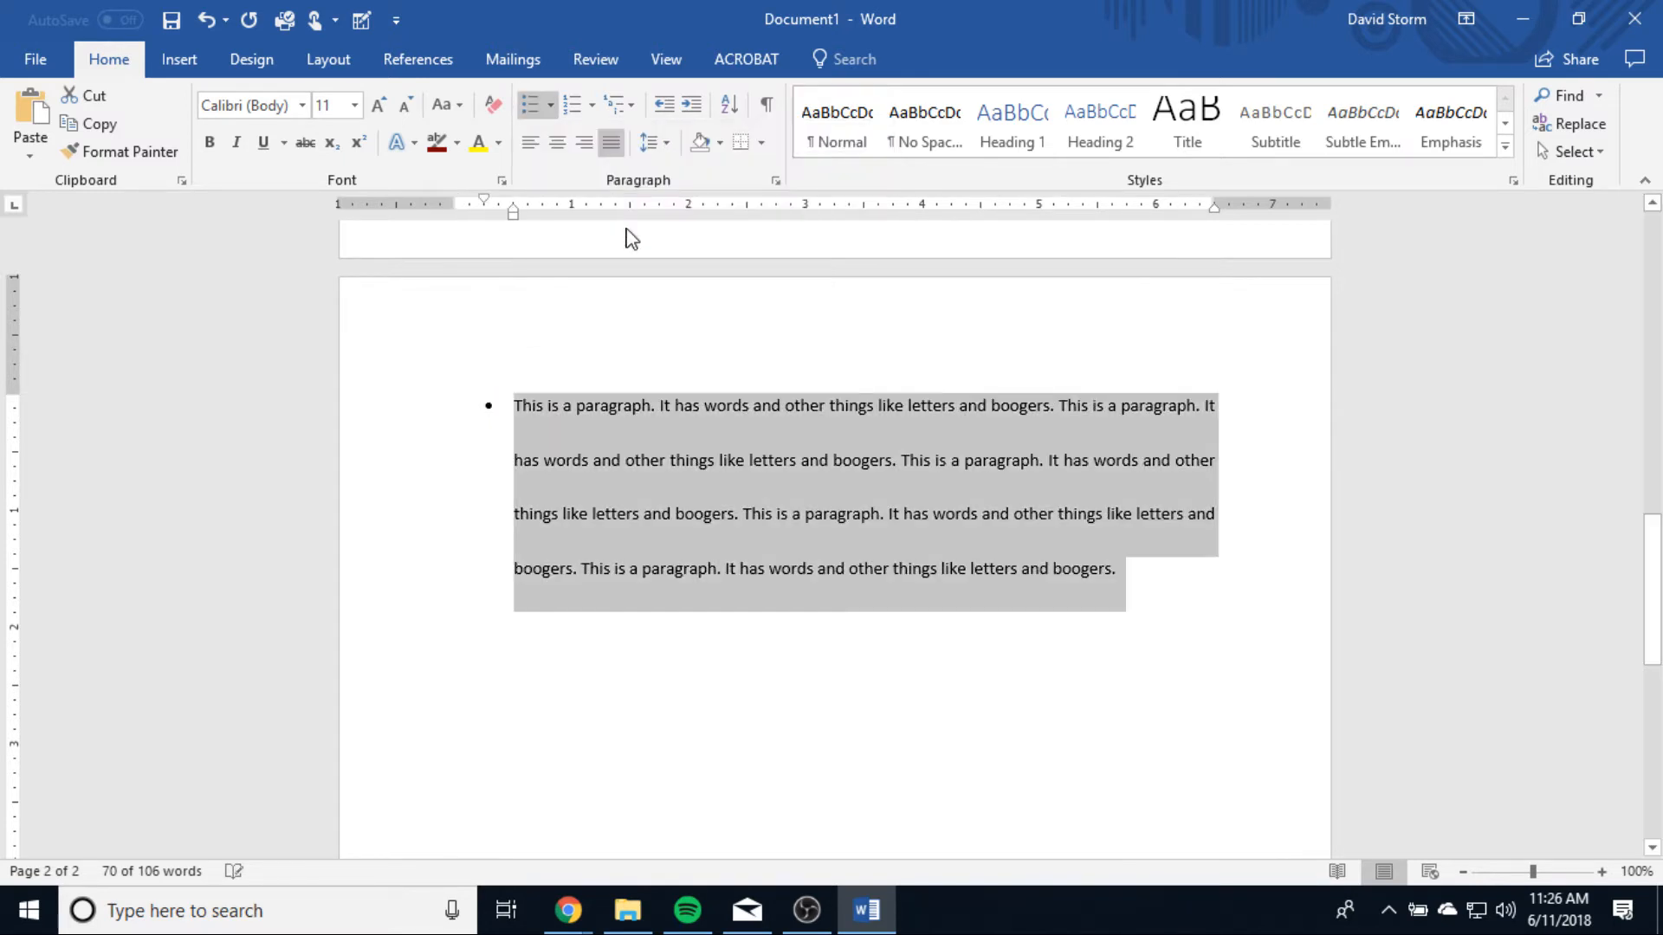
Step: Split the bulleted text into separate bullets after its first and second sentences
{"action": "left_click", "coordinate": [660, 406]}
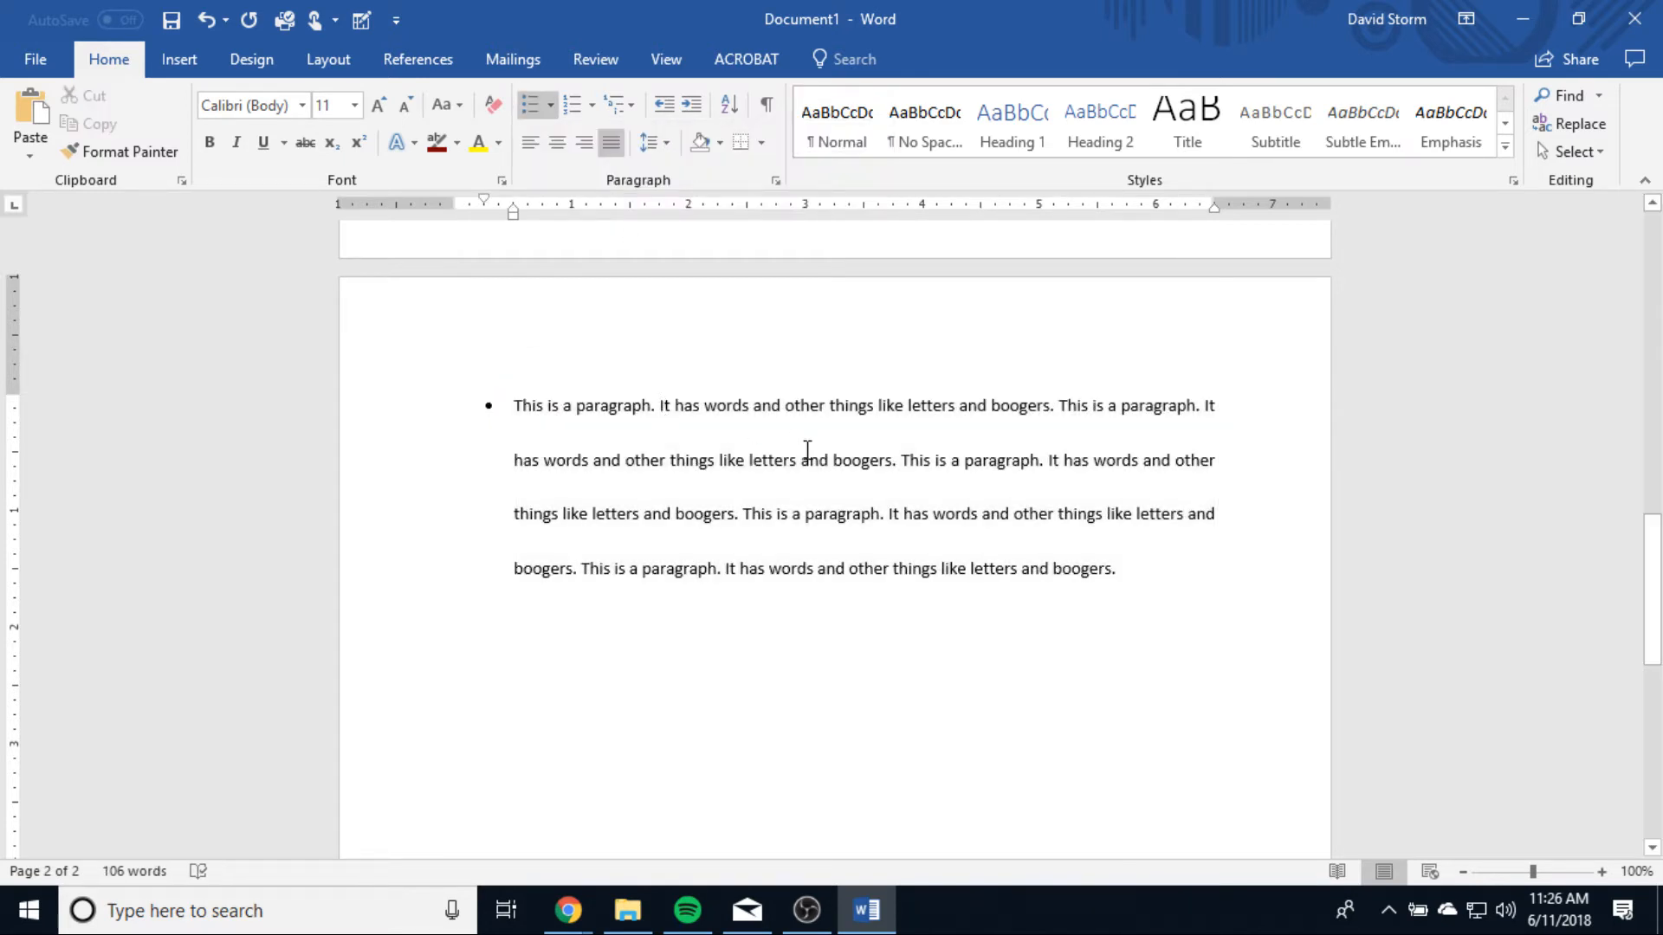
{"action": "key", "text": "Return"}
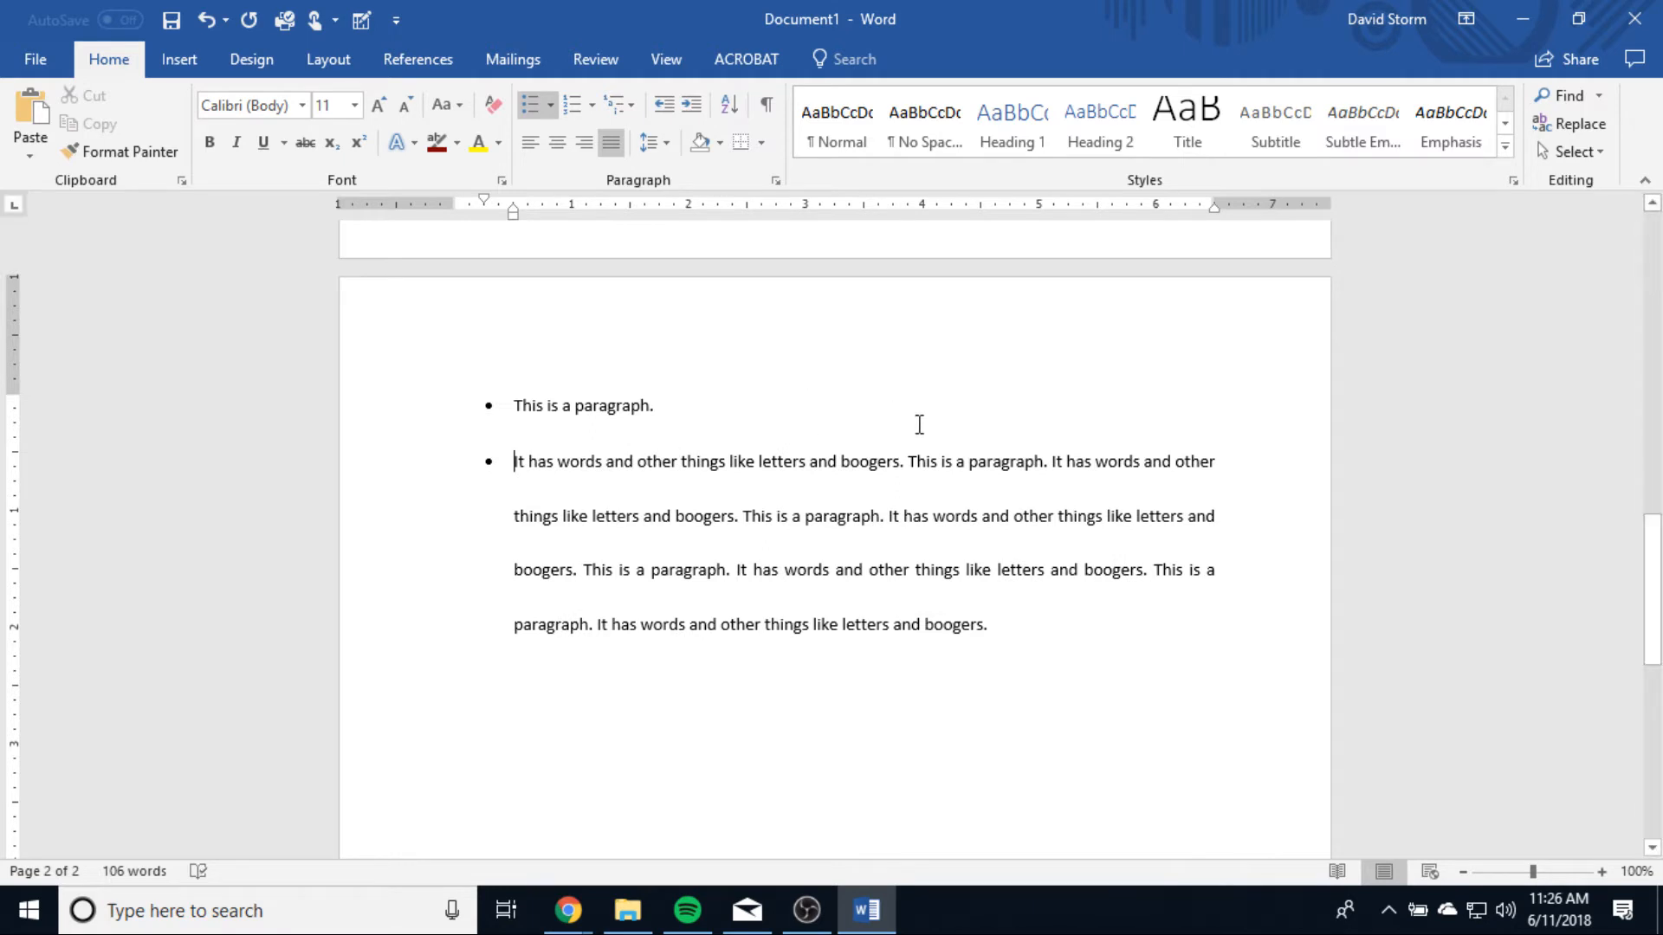
{"action": "left_click", "coordinate": [909, 461]}
{"action": "key", "text": "Return"}
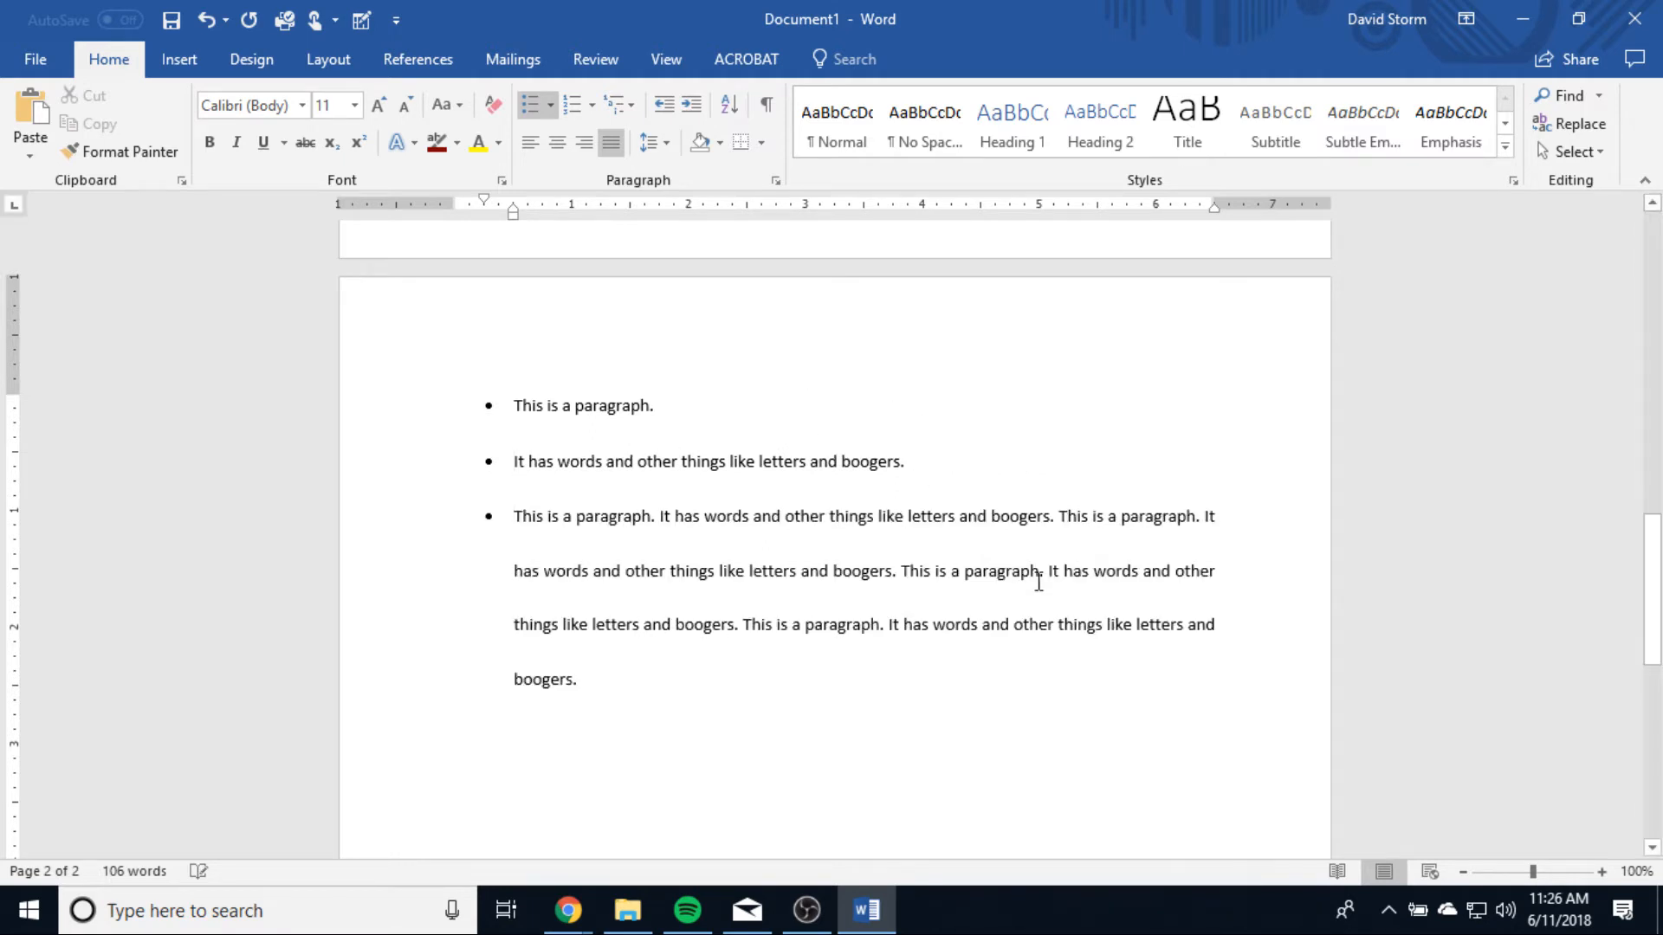
Step: Undo the bullet splits and the bullet formatting of the second-page paragraph
{"action": "key", "text": "ctrl+z"}
{"action": "key", "text": "ctrl+z"}
{"action": "key", "text": "ctrl+z"}
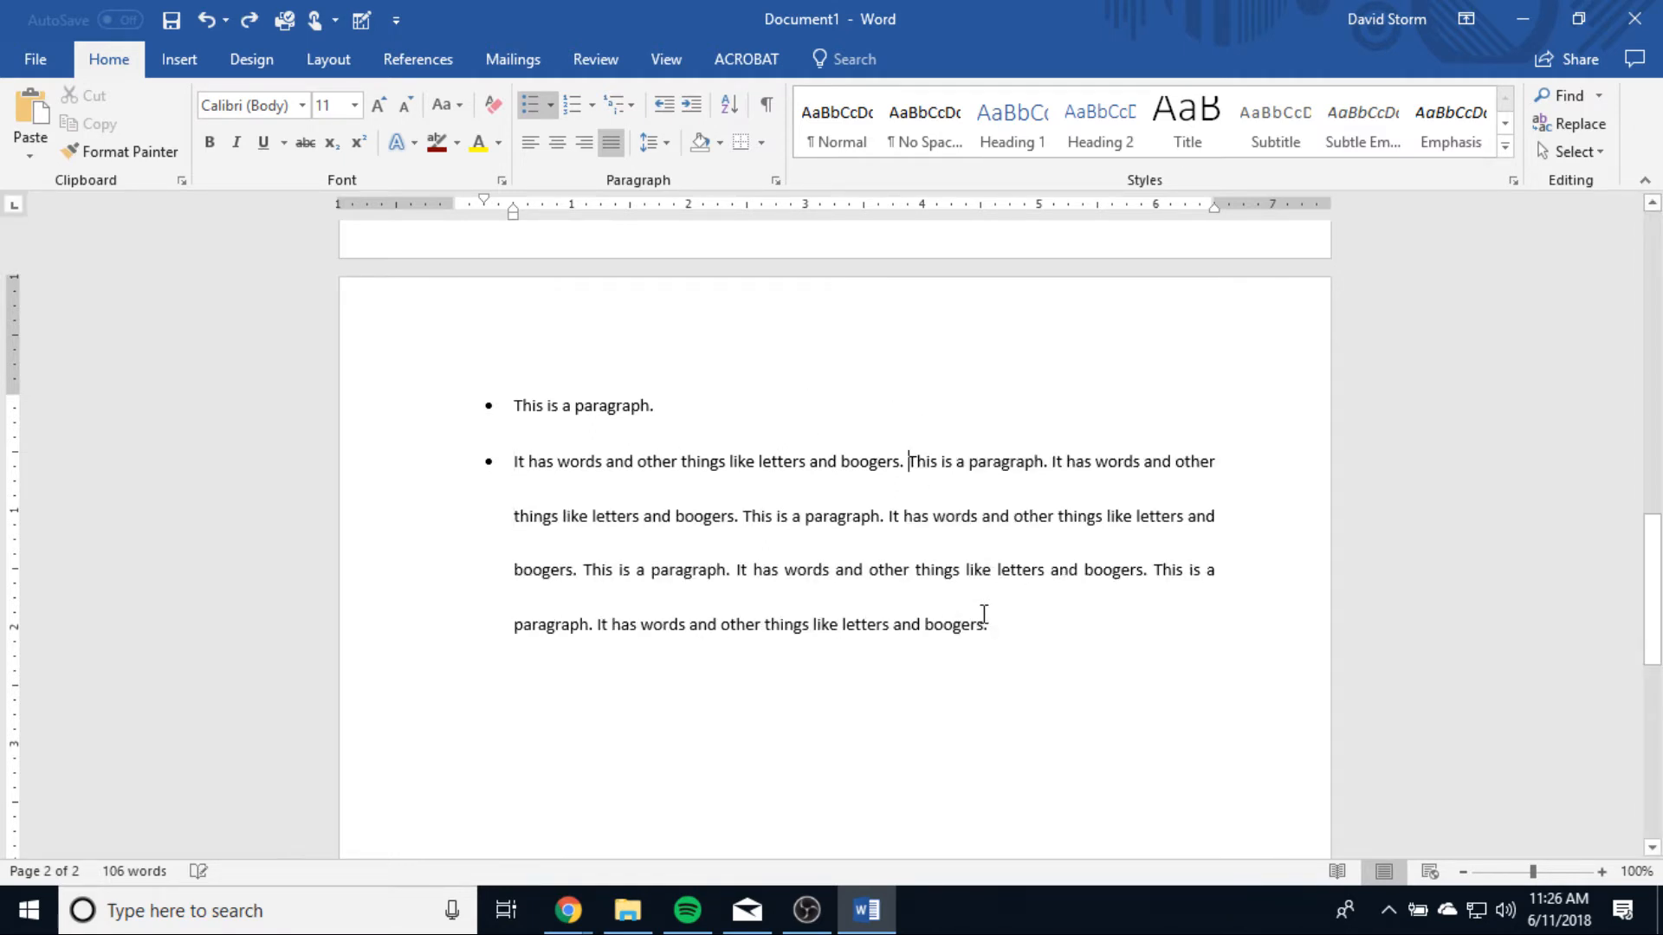
{"action": "left_click", "coordinate": [990, 628]}
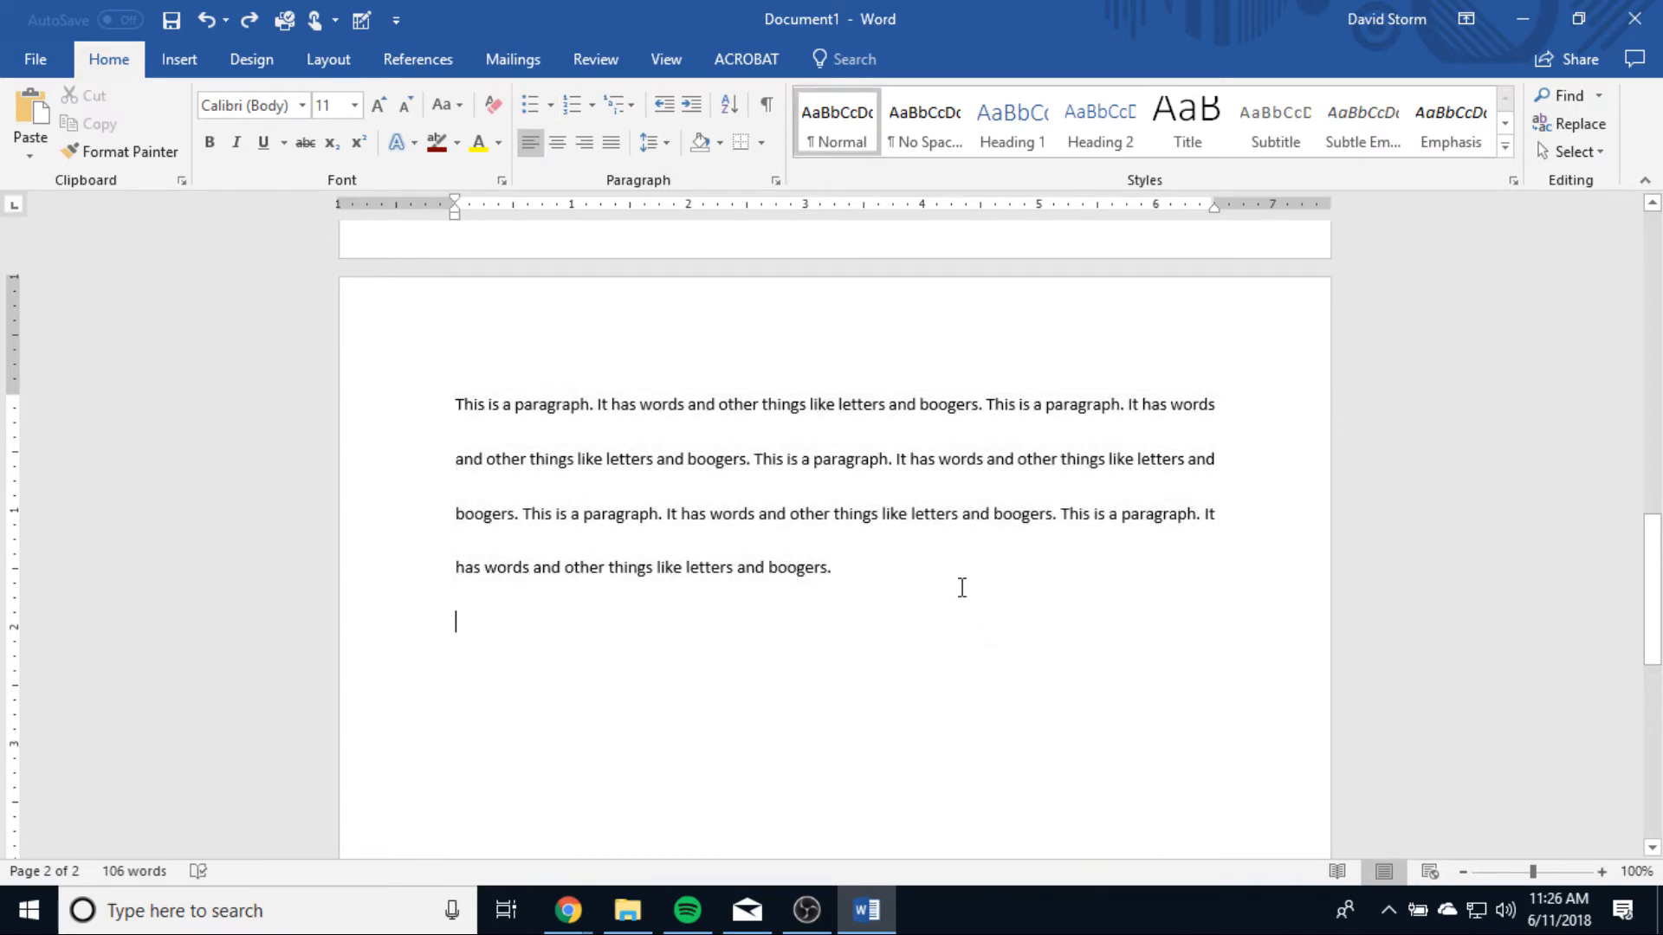
Step: Look through the numbering formats and multilevel list formats available for the second-page paragraph
{"action": "left_click", "coordinate": [961, 582]}
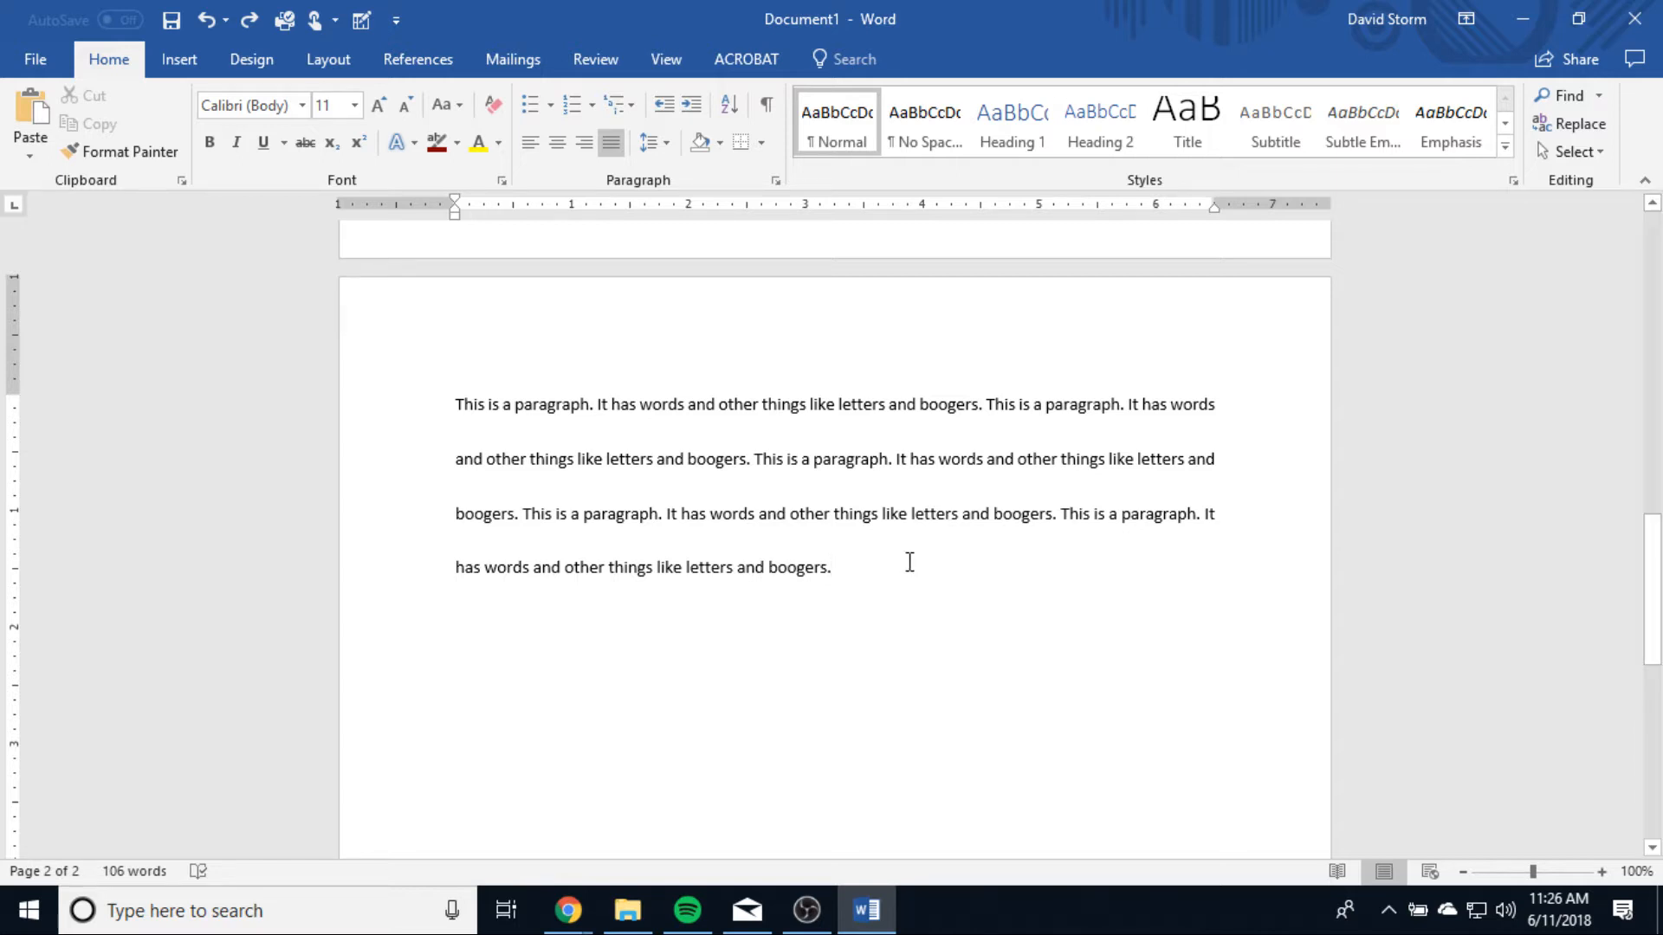
{"action": "left_click", "coordinate": [592, 106]}
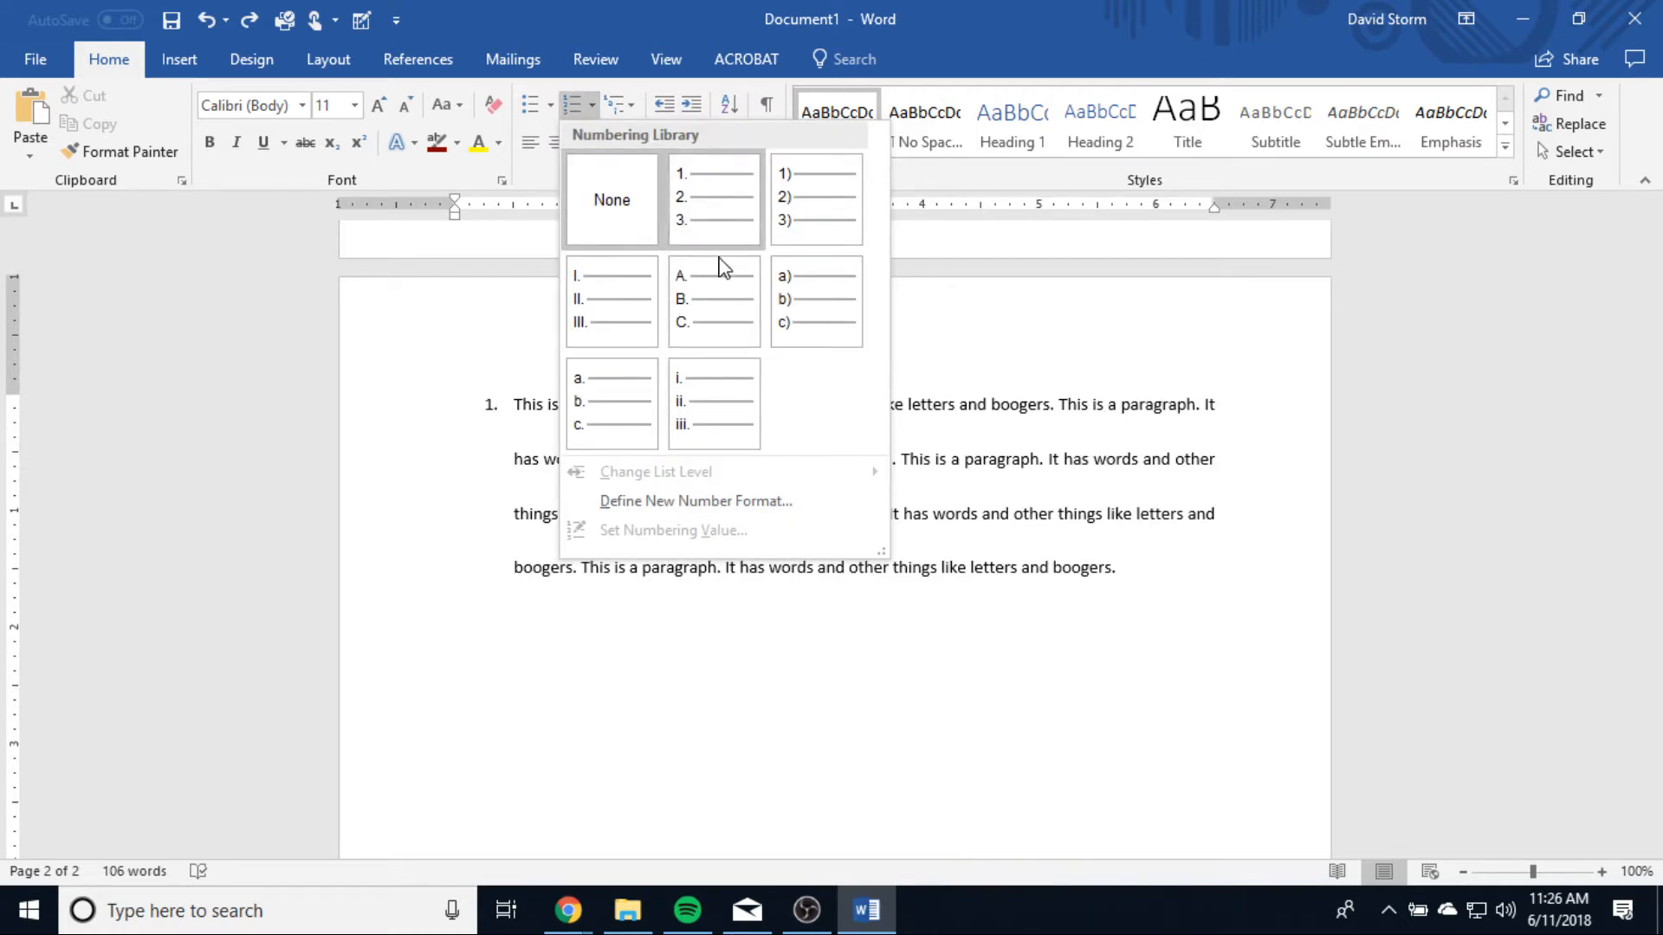
{"action": "left_click", "coordinate": [632, 105]}
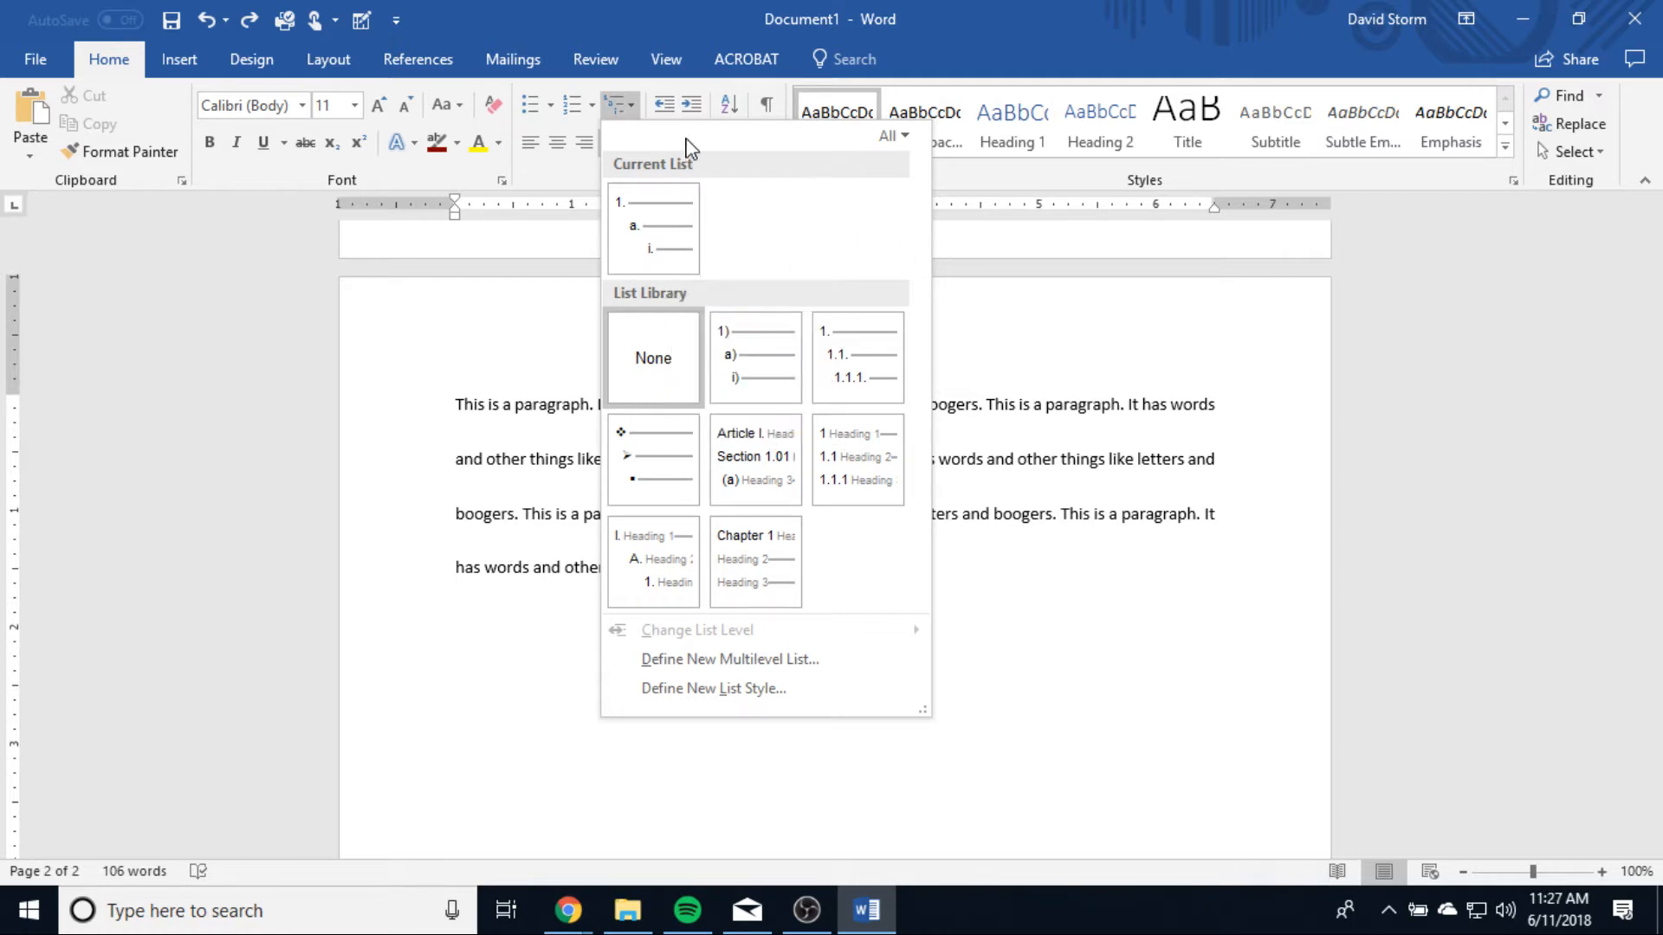
{"action": "left_click", "coordinate": [689, 88]}
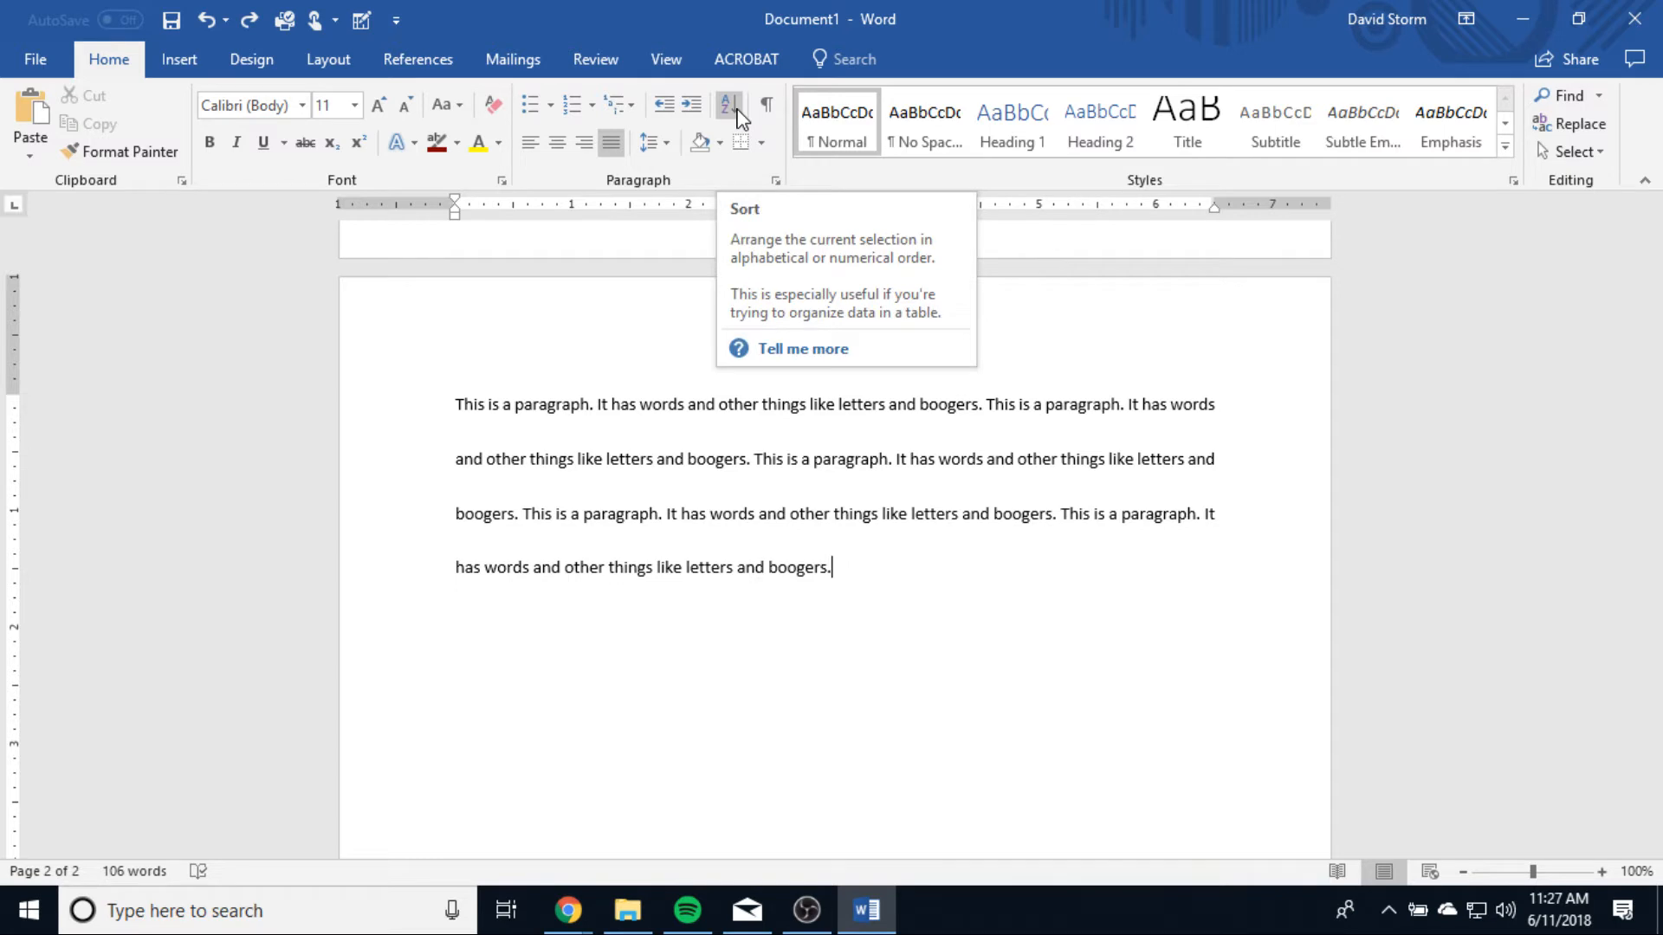
Step: Examine the Sort Text options for the whole second-page paragraph, without sorting it
{"action": "double_click", "coordinate": [312, 404]}
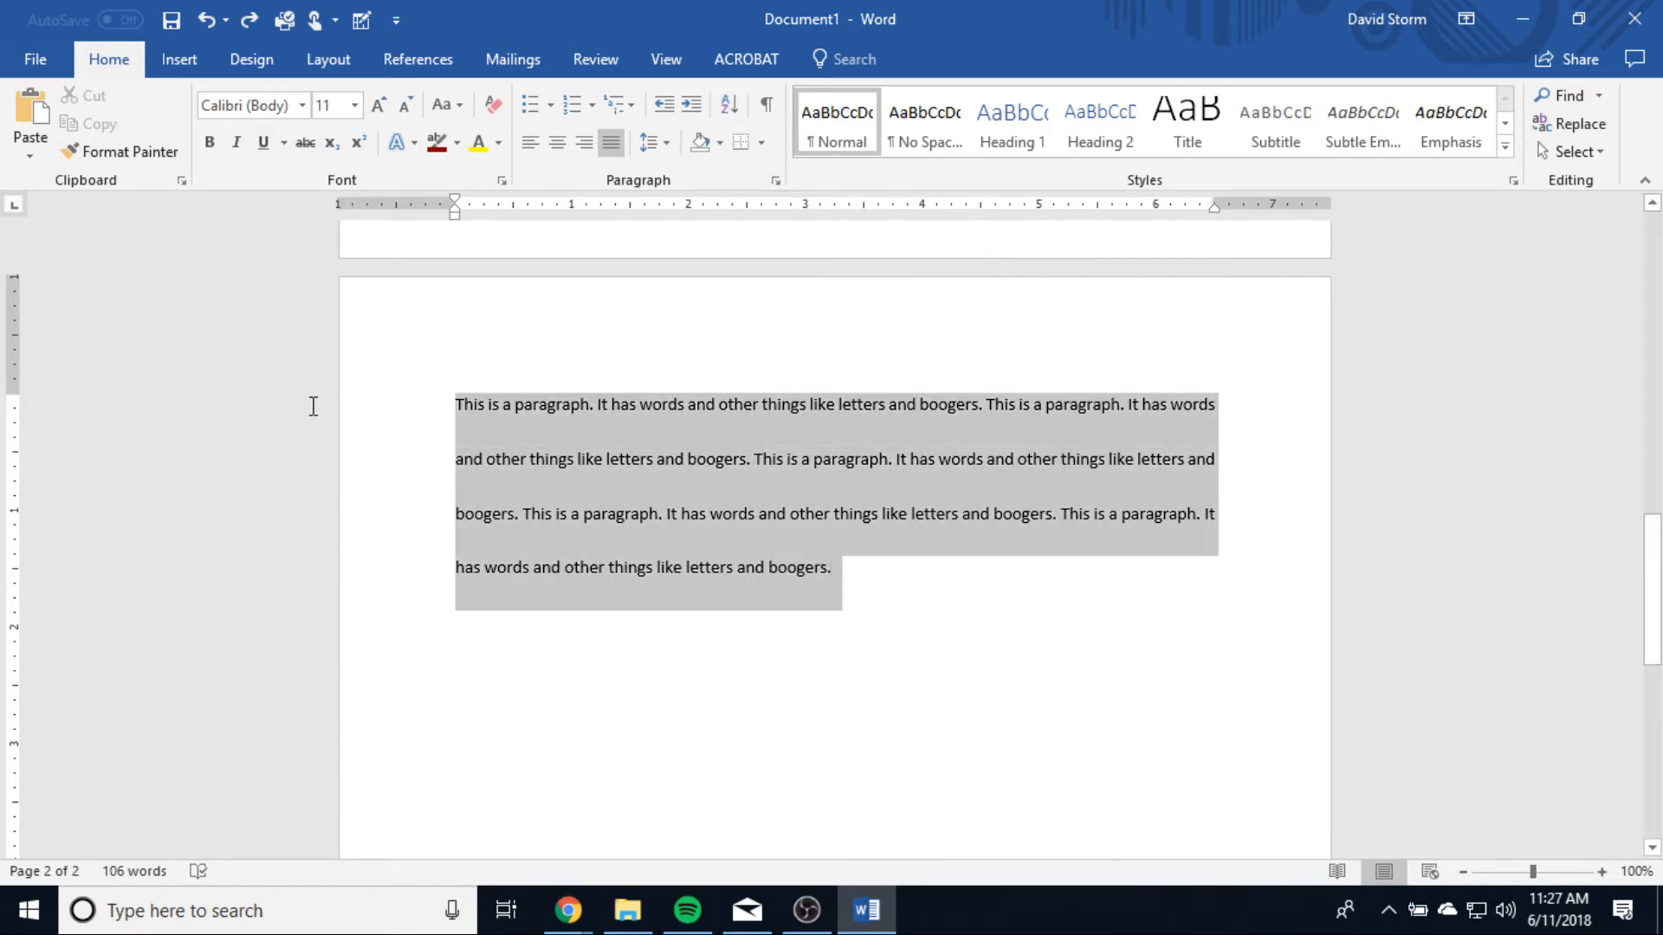
{"action": "left_click", "coordinate": [736, 106]}
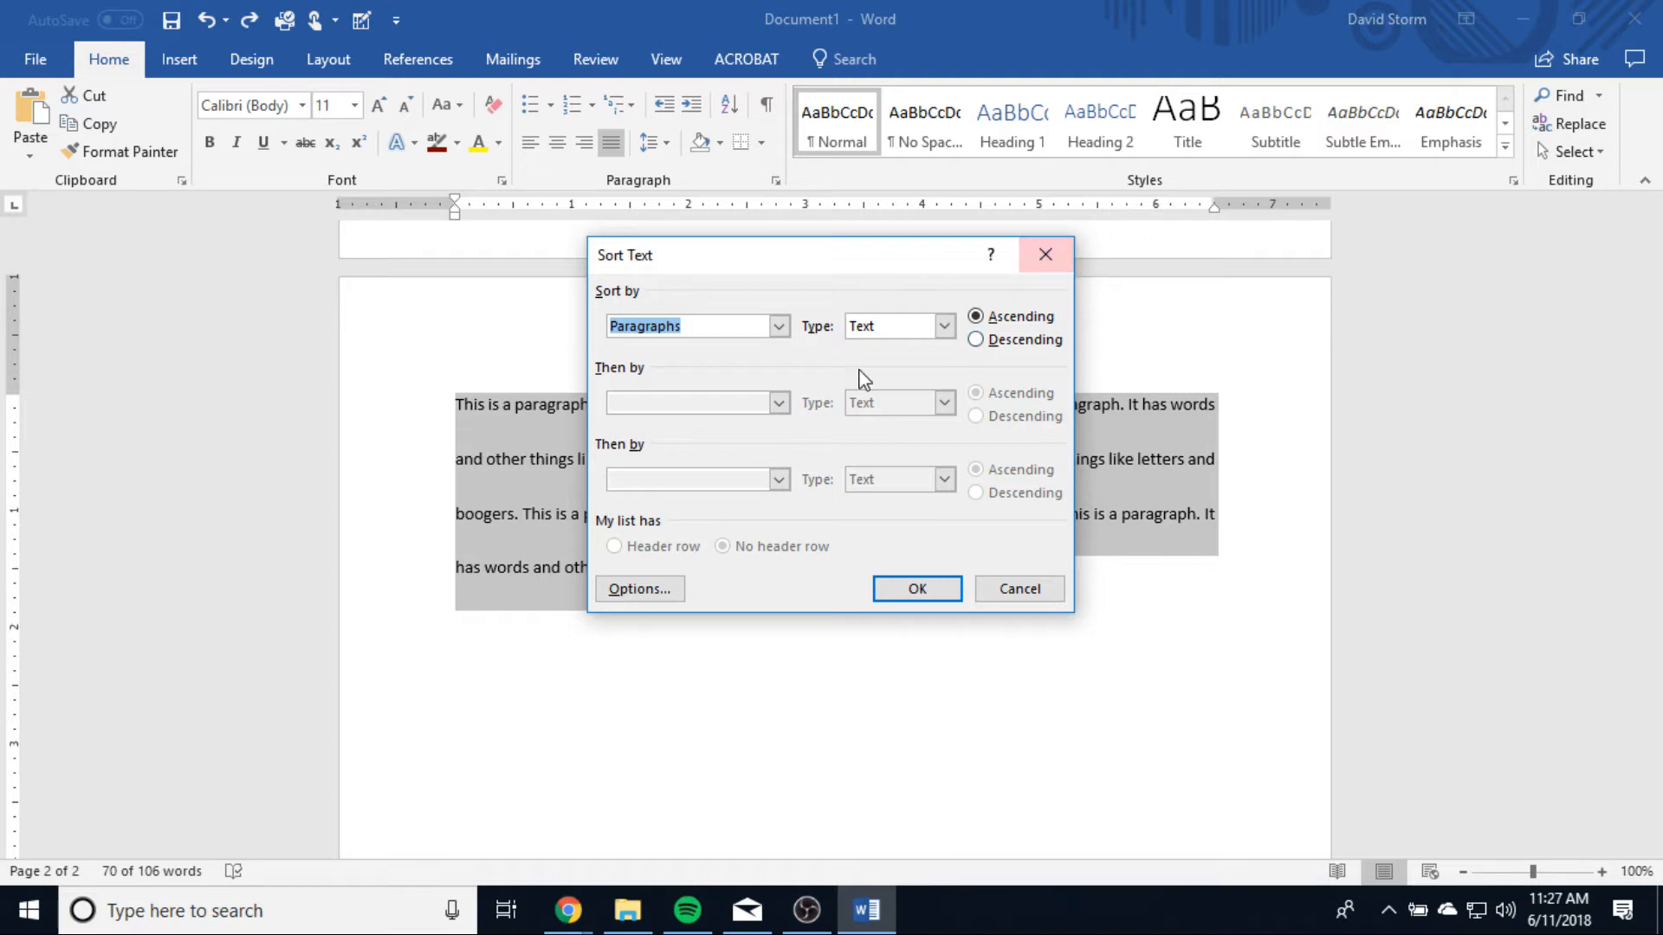
{"action": "left_click", "coordinate": [1046, 257]}
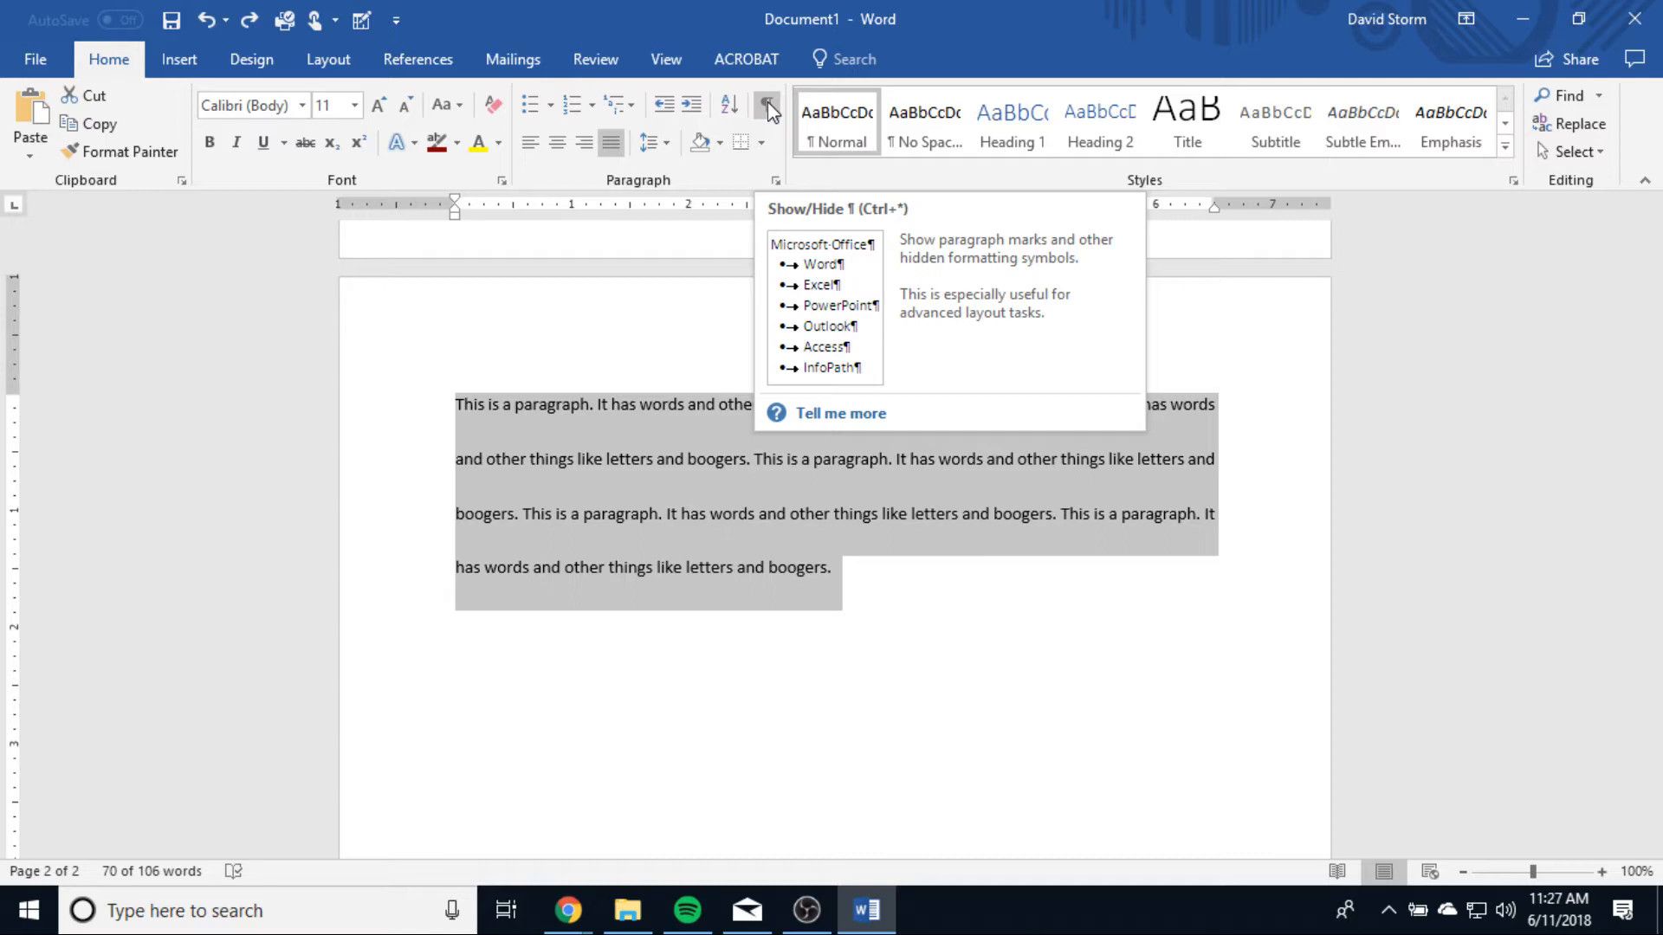
Step: Show the paragraph marks and delete the extra space before the last "This is a paragraph." sentence
{"action": "left_click", "coordinate": [767, 106]}
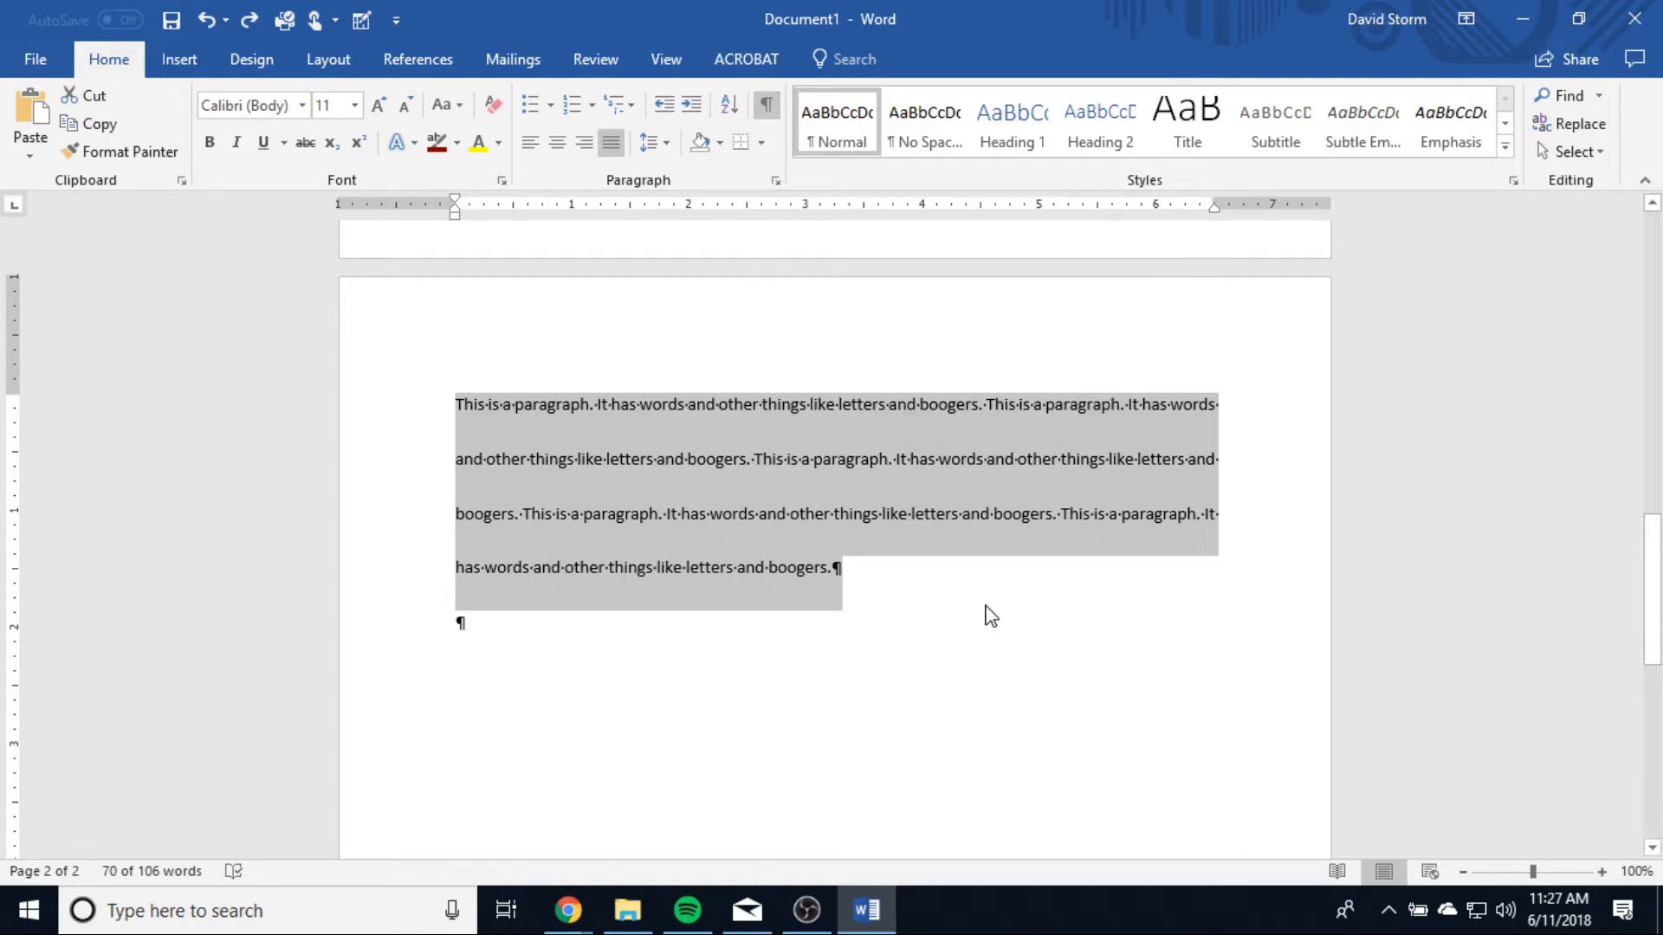
{"action": "left_click", "coordinate": [633, 612]}
{"action": "key", "text": "ctrl+j"}
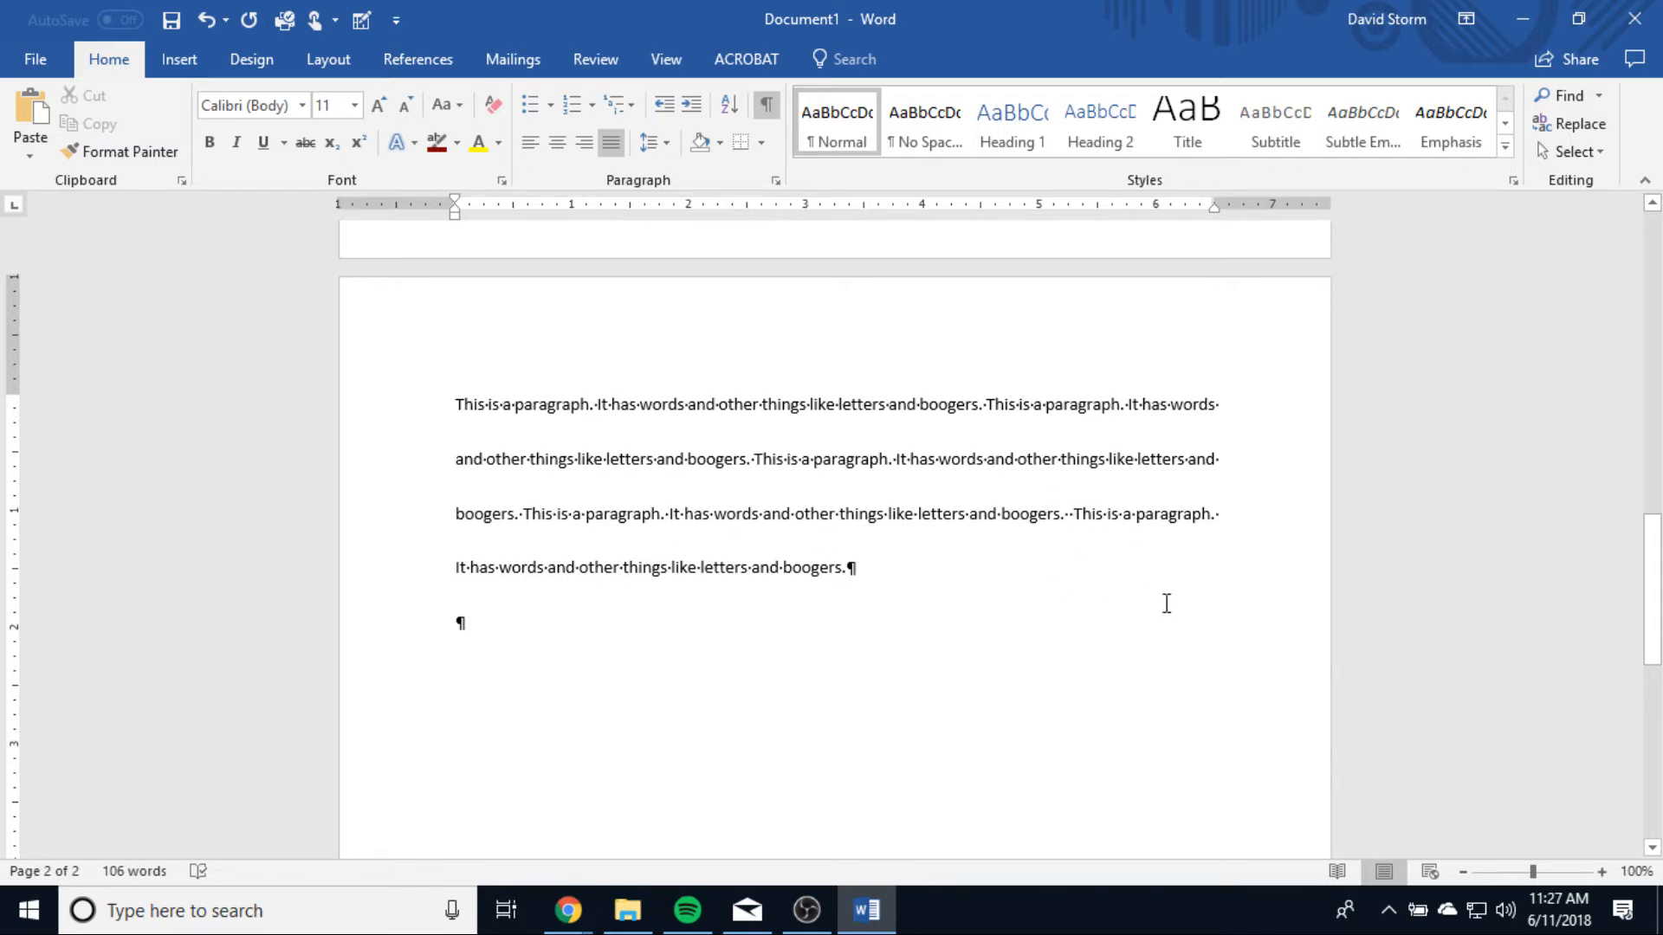
{"action": "key", "text": "BackSpace"}
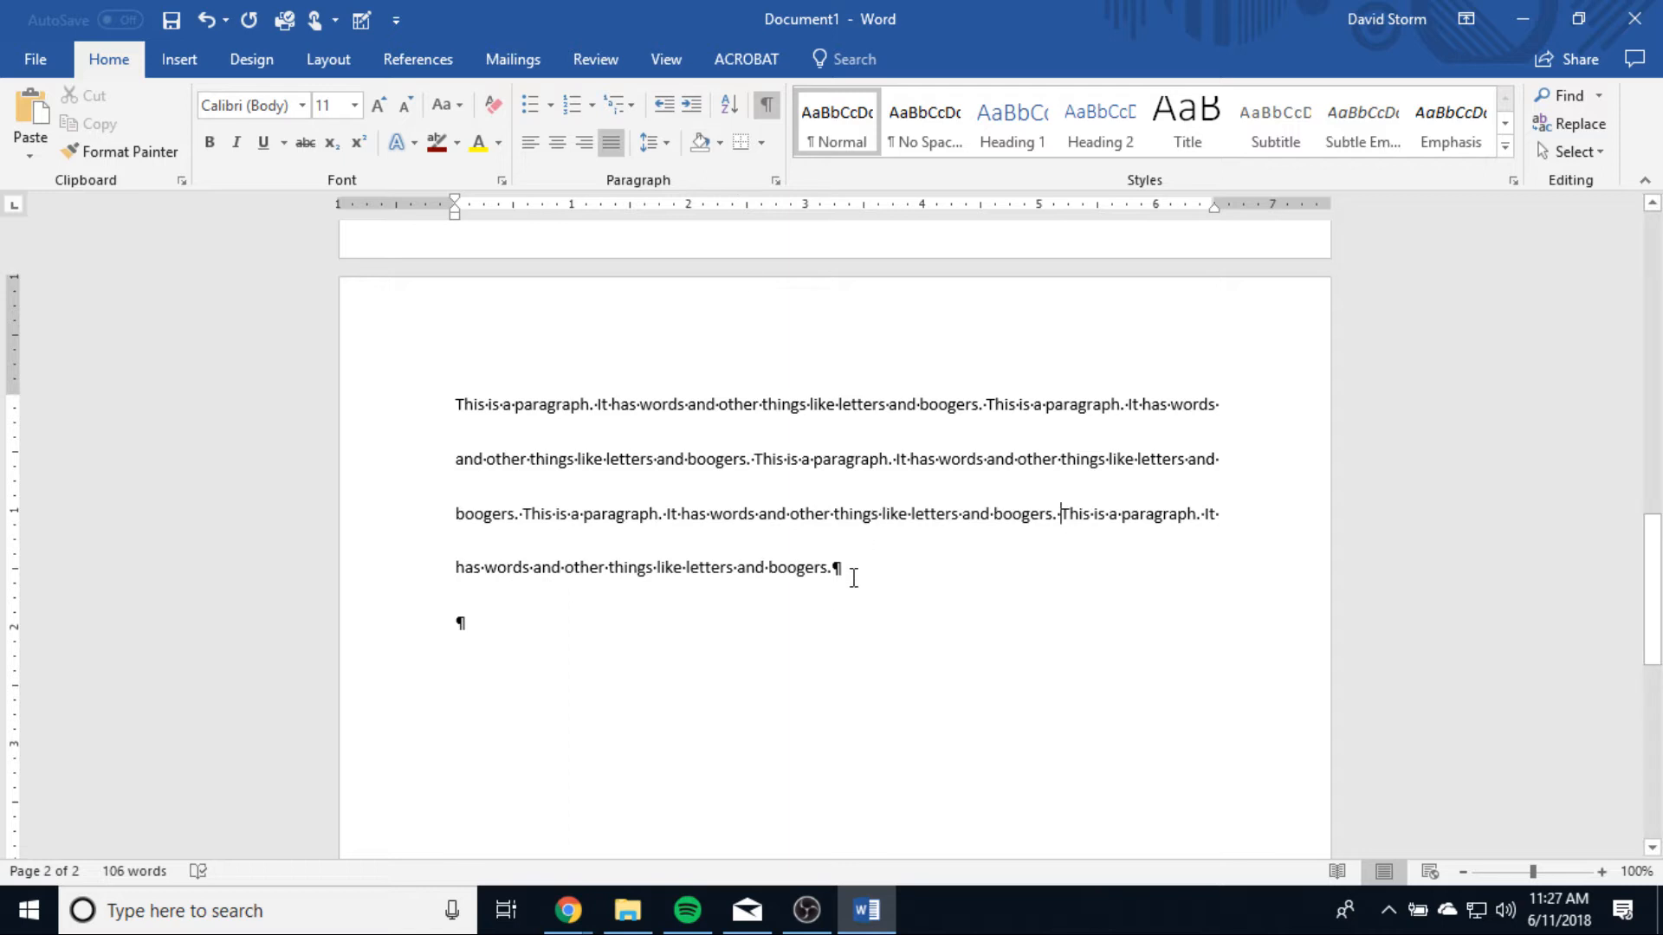
Step: Shade the whole second-page paragraph with Light Gray, Background 2, Darker 75%
{"action": "left_click_drag", "start_coordinate": [860, 574], "coordinate": [212, 371]}
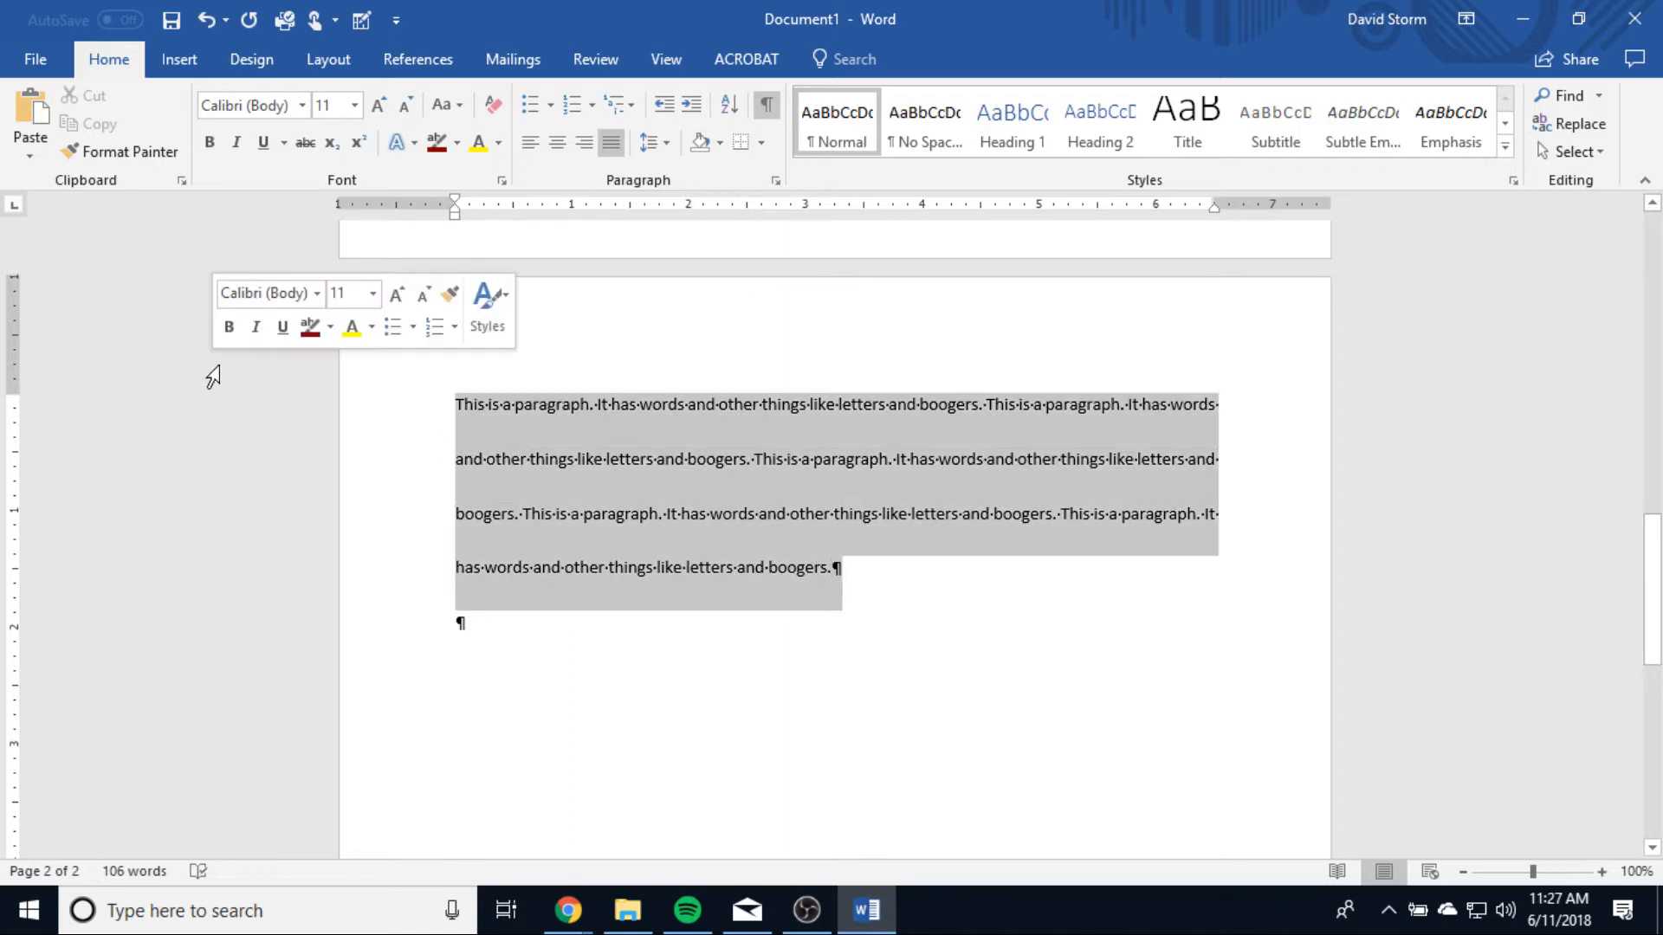
{"action": "left_click", "coordinate": [720, 144]}
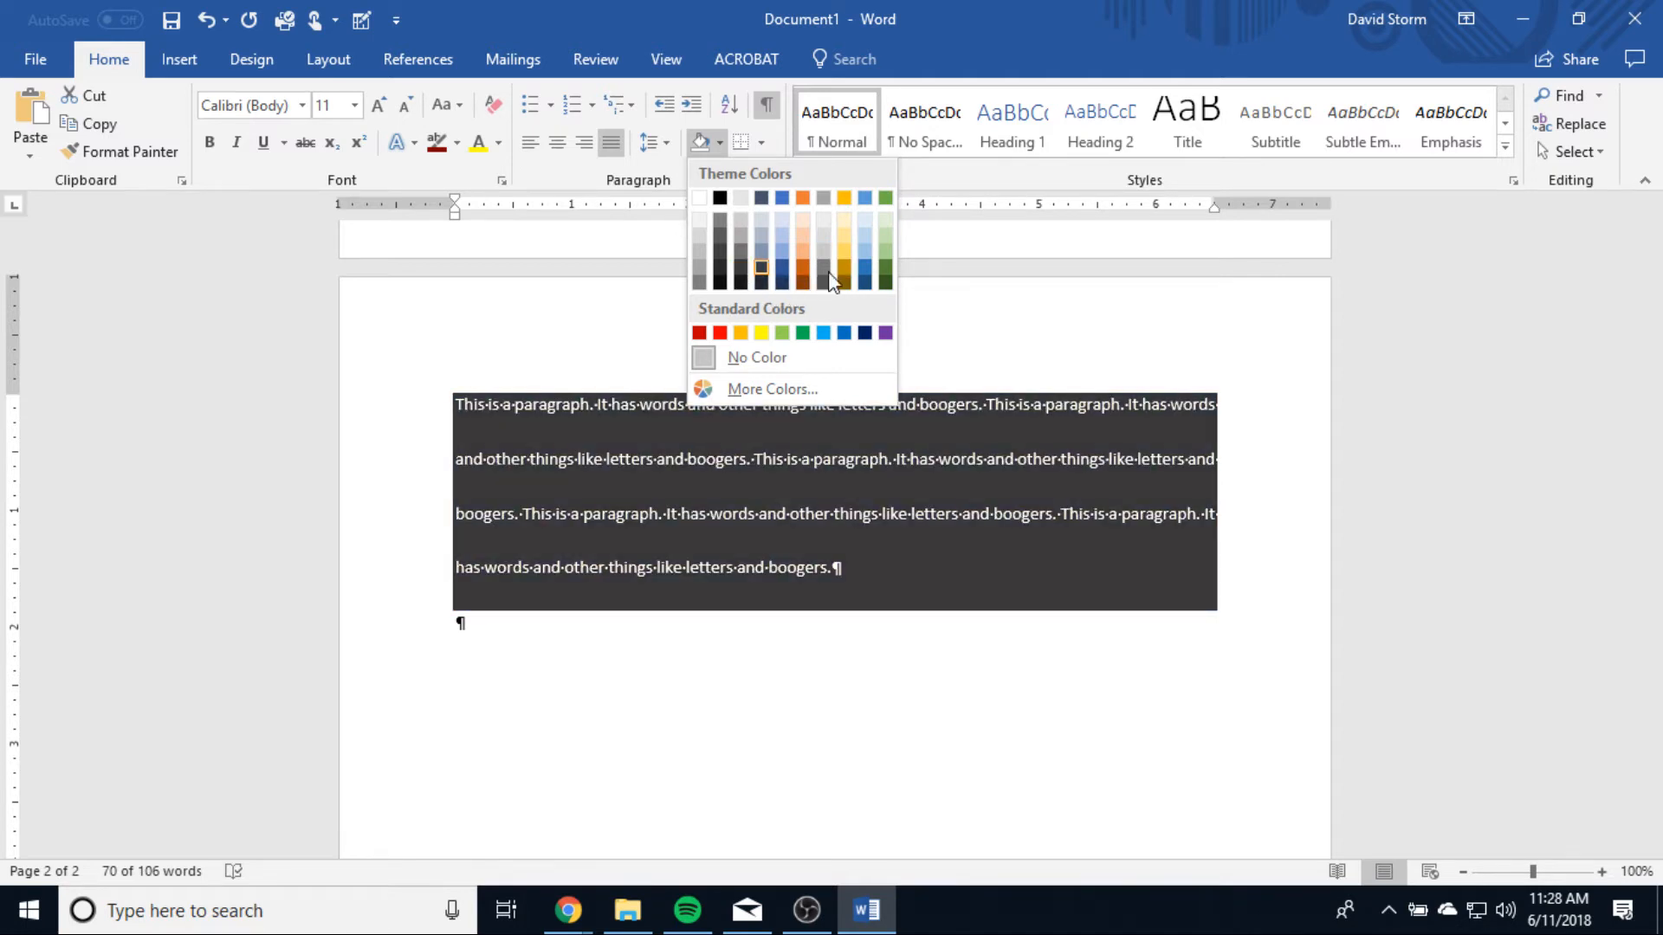
{"action": "left_click", "coordinate": [1039, 290]}
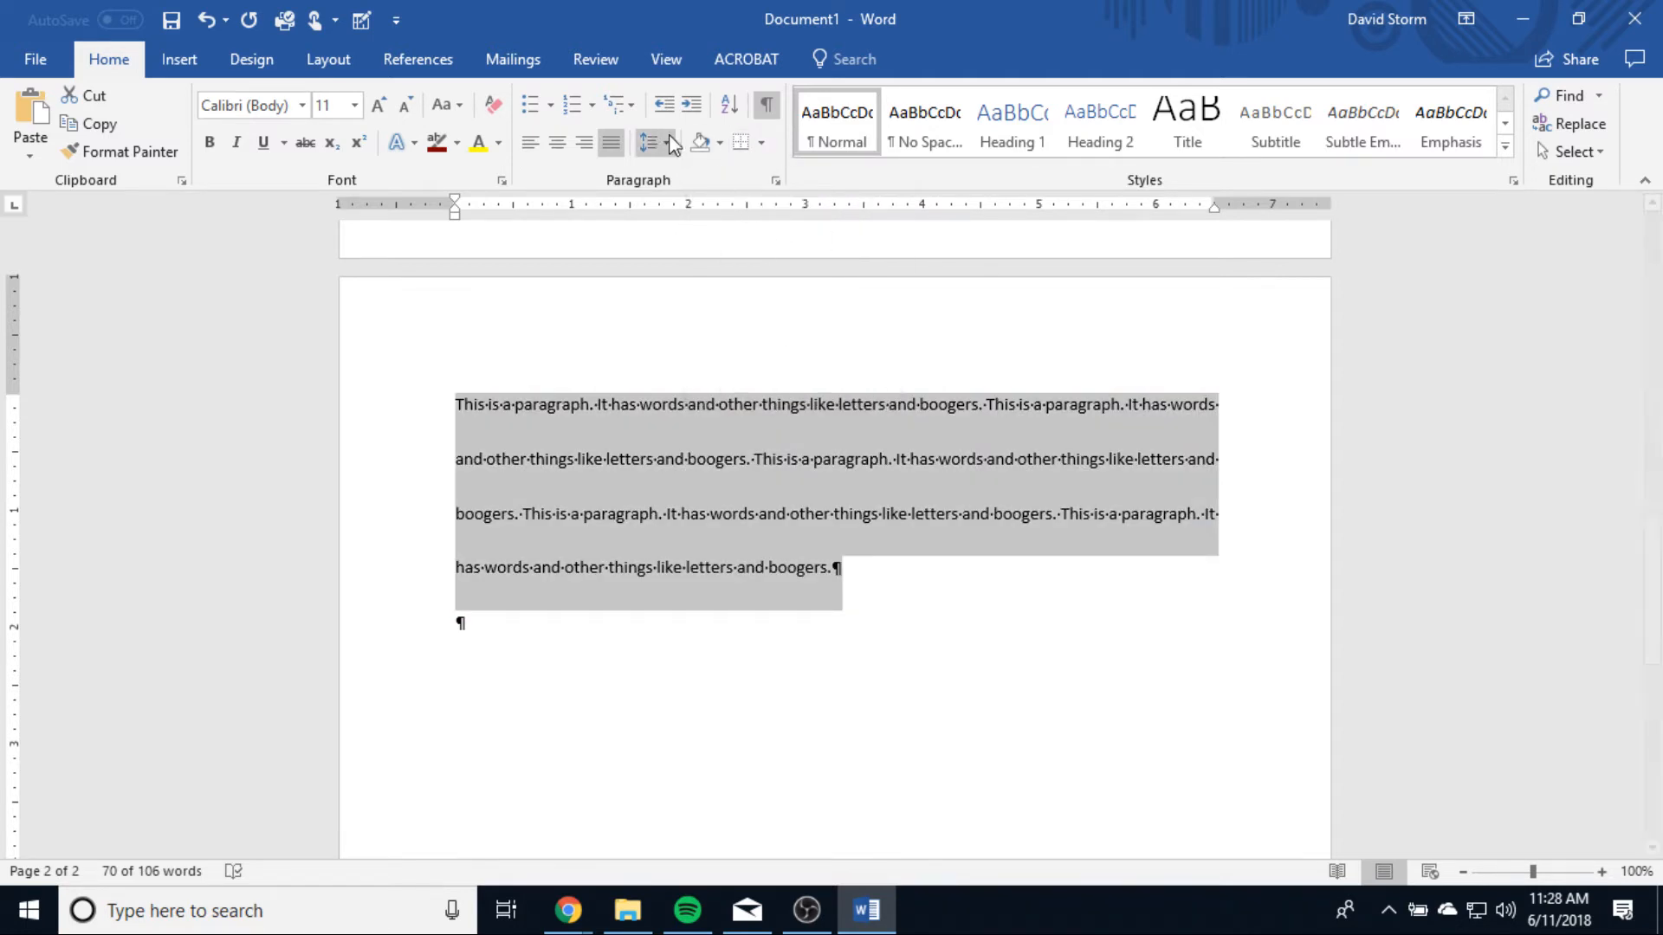
{"action": "left_click", "coordinate": [721, 144]}
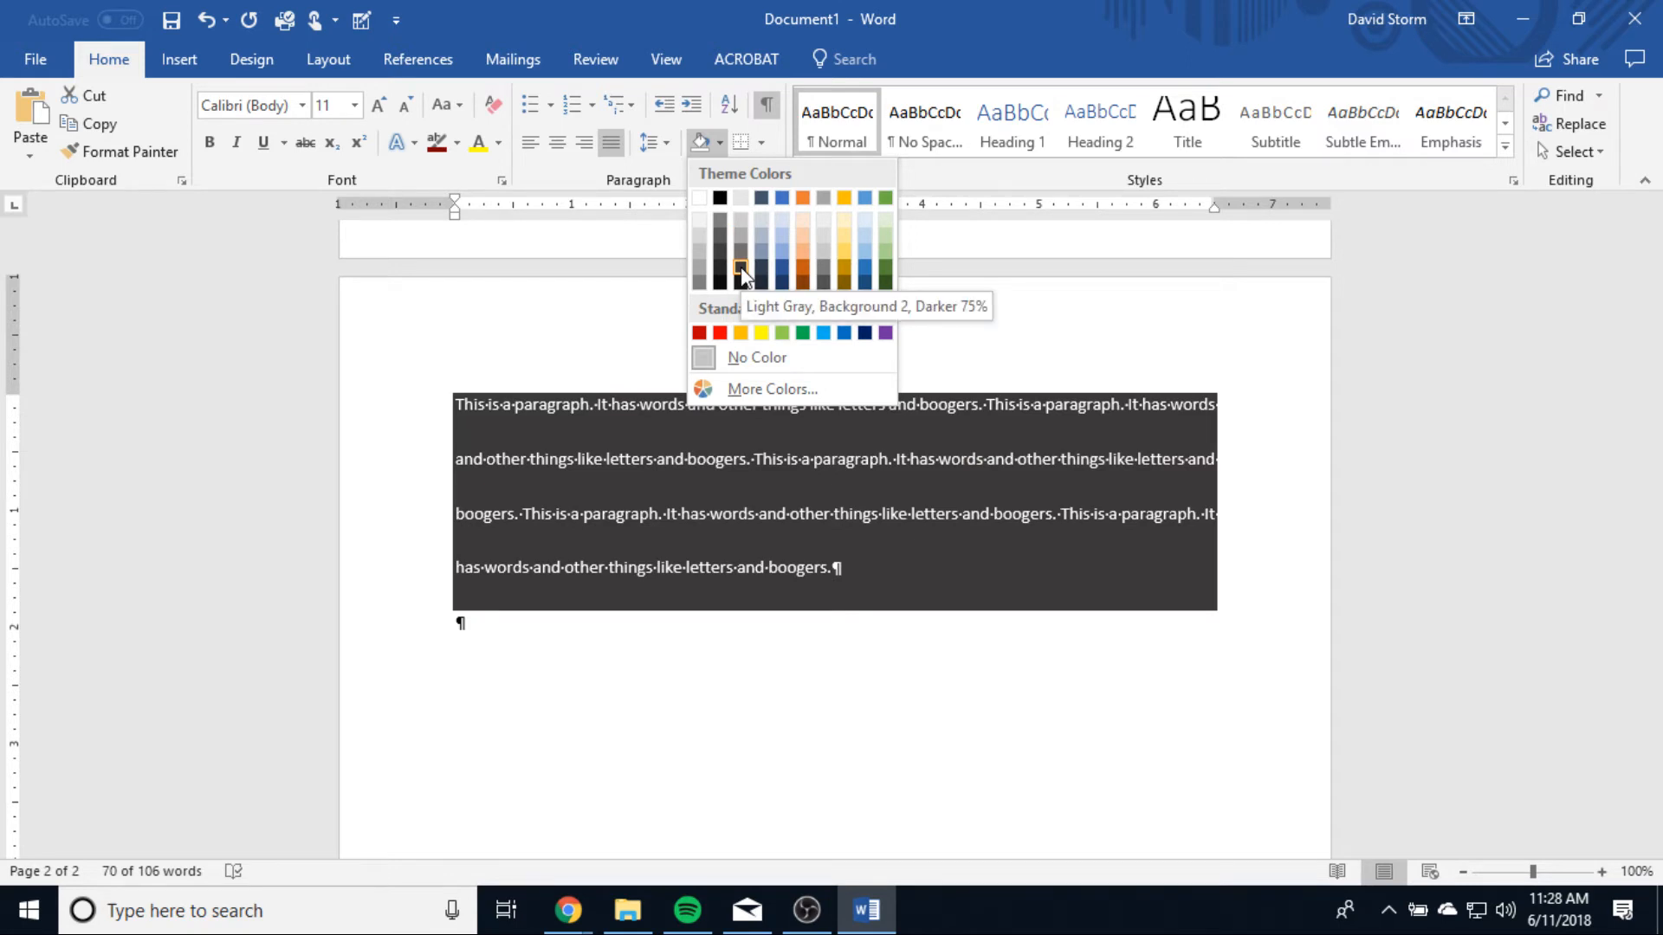
{"action": "left_click", "coordinate": [740, 267]}
{"action": "left_click", "coordinate": [964, 732]}
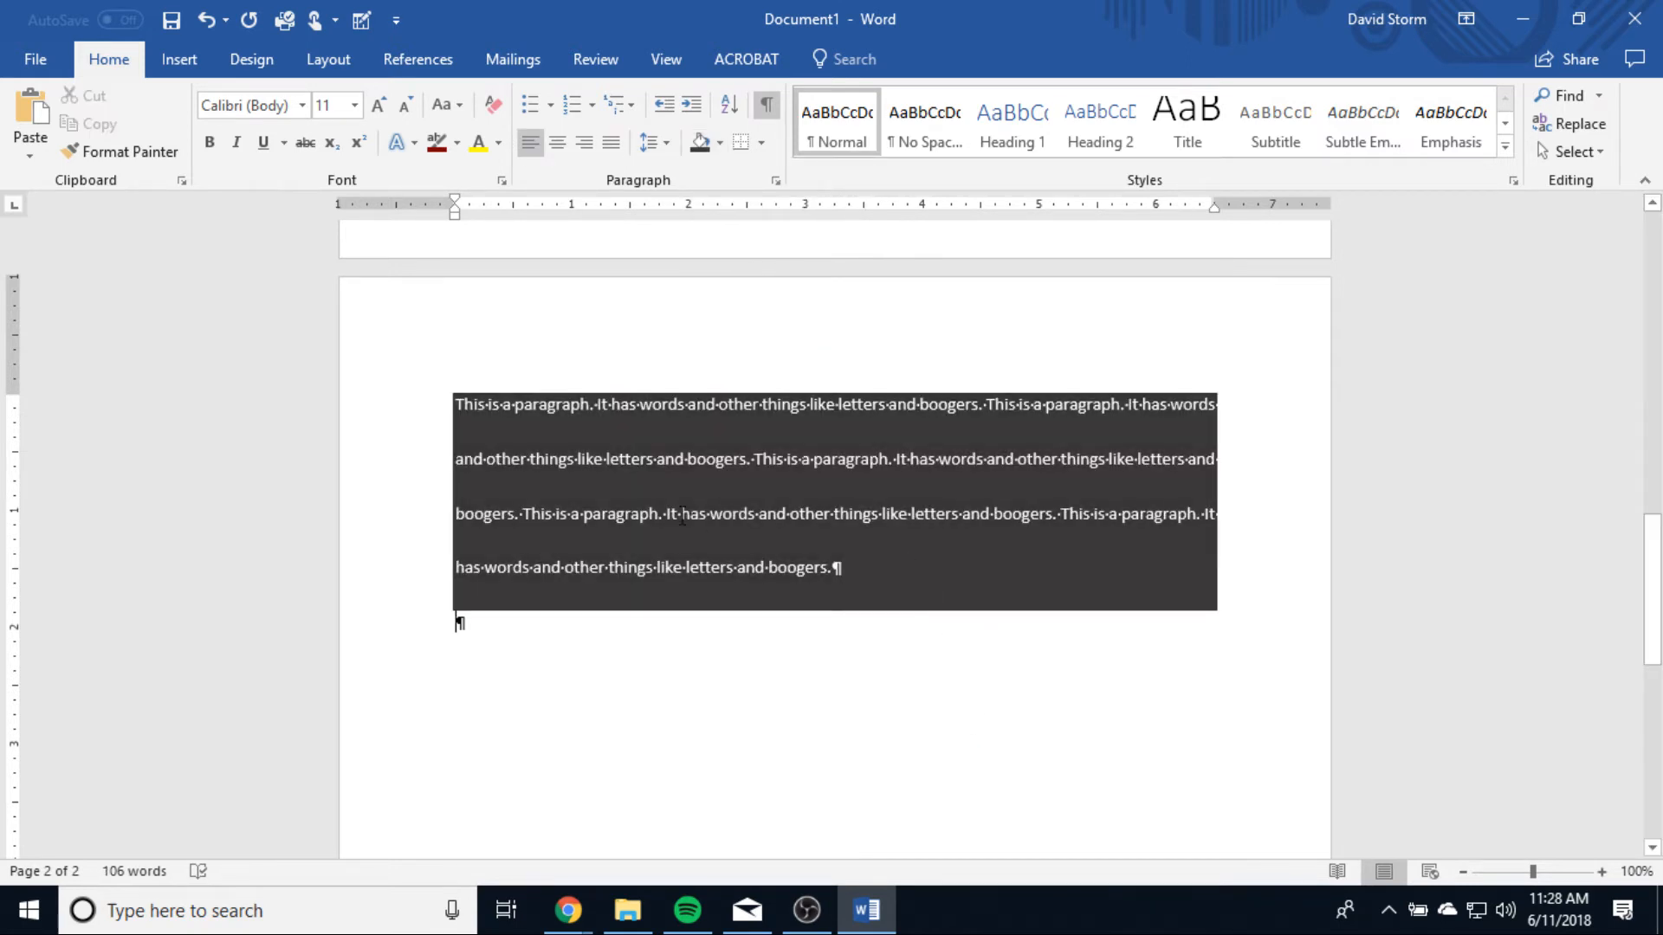
Step: Add a right border to the empty paragraph below the shaded one and look over the other border options
{"action": "left_click", "coordinate": [761, 143]}
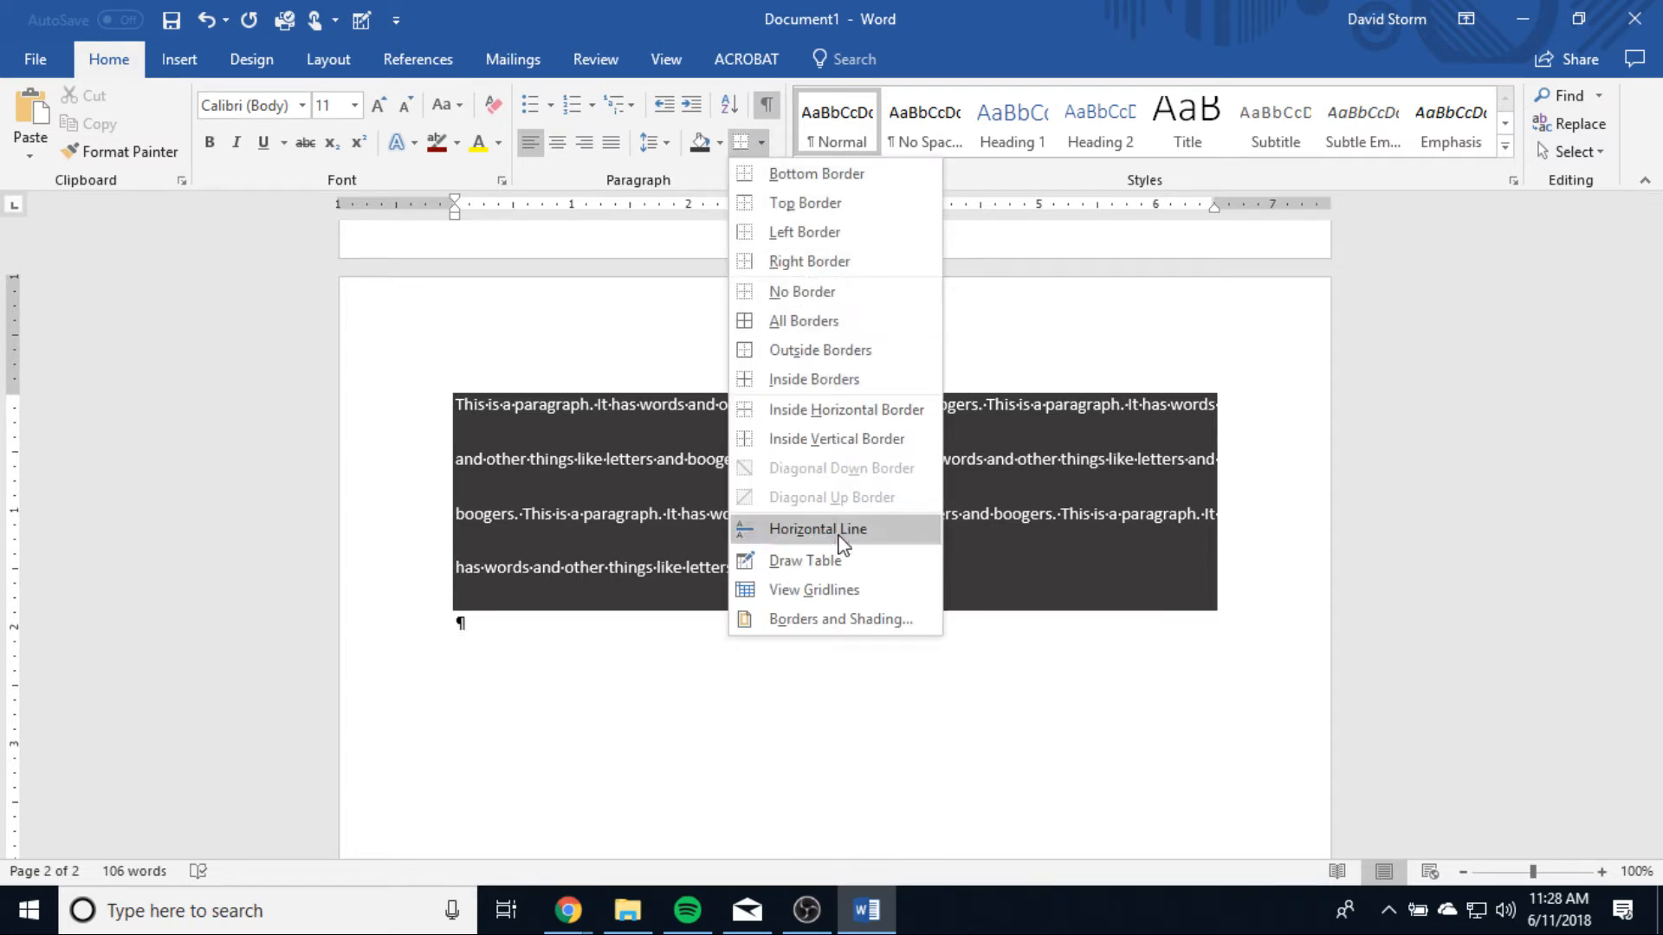
{"action": "left_click", "coordinate": [823, 260]}
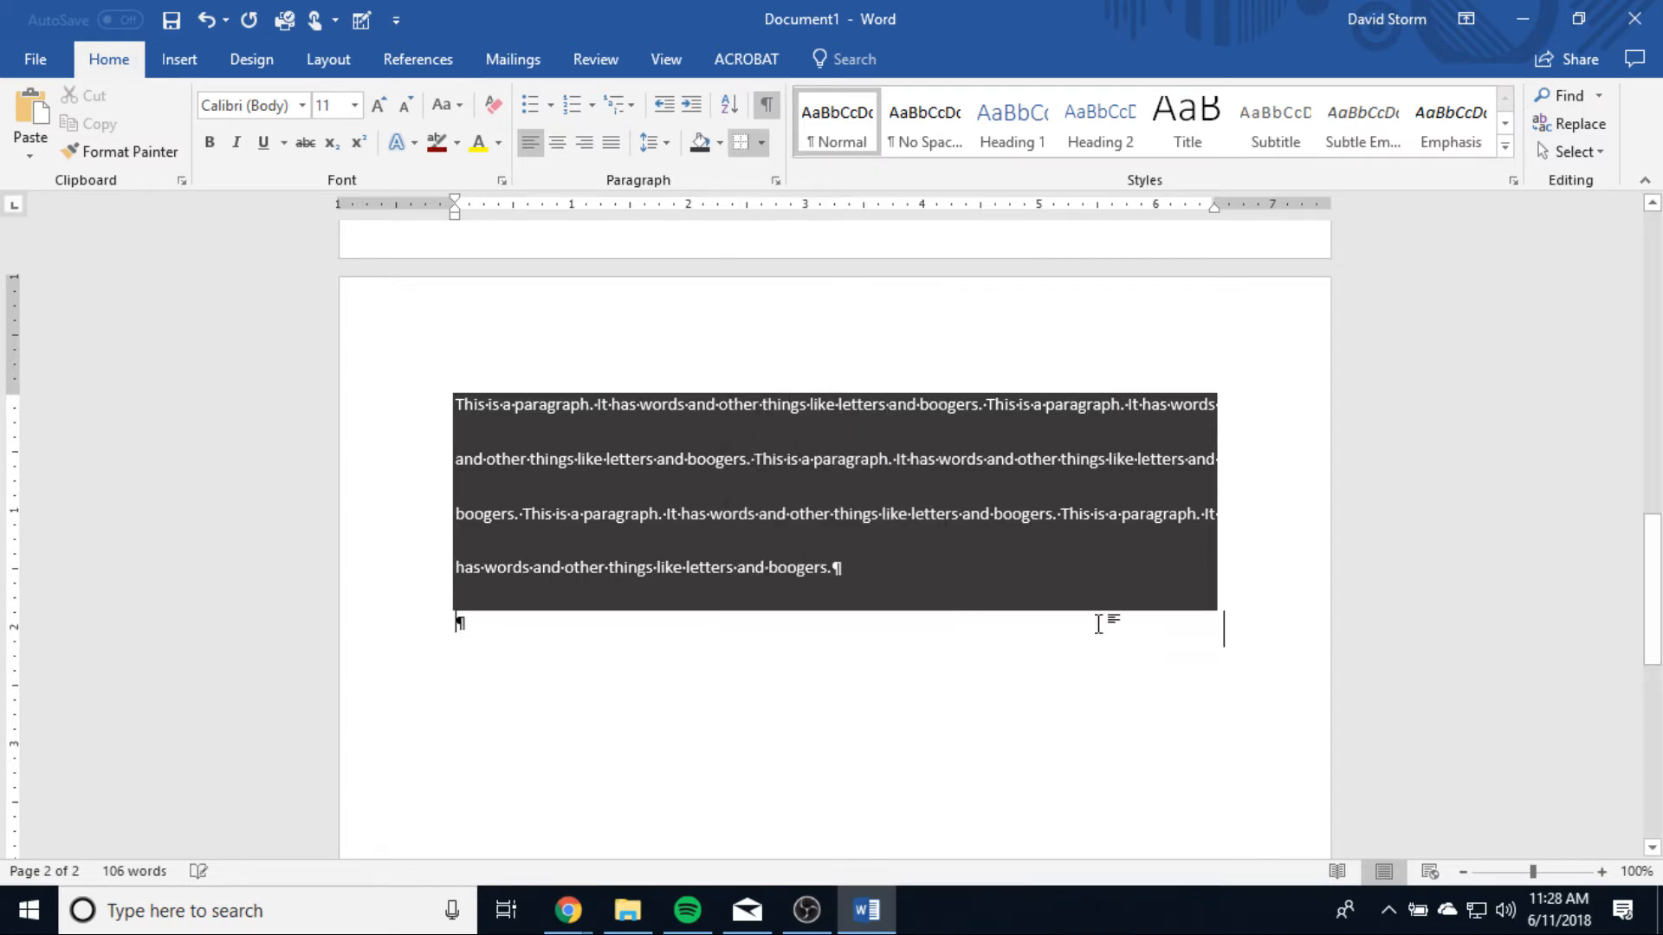
{"action": "left_click", "coordinate": [760, 143]}
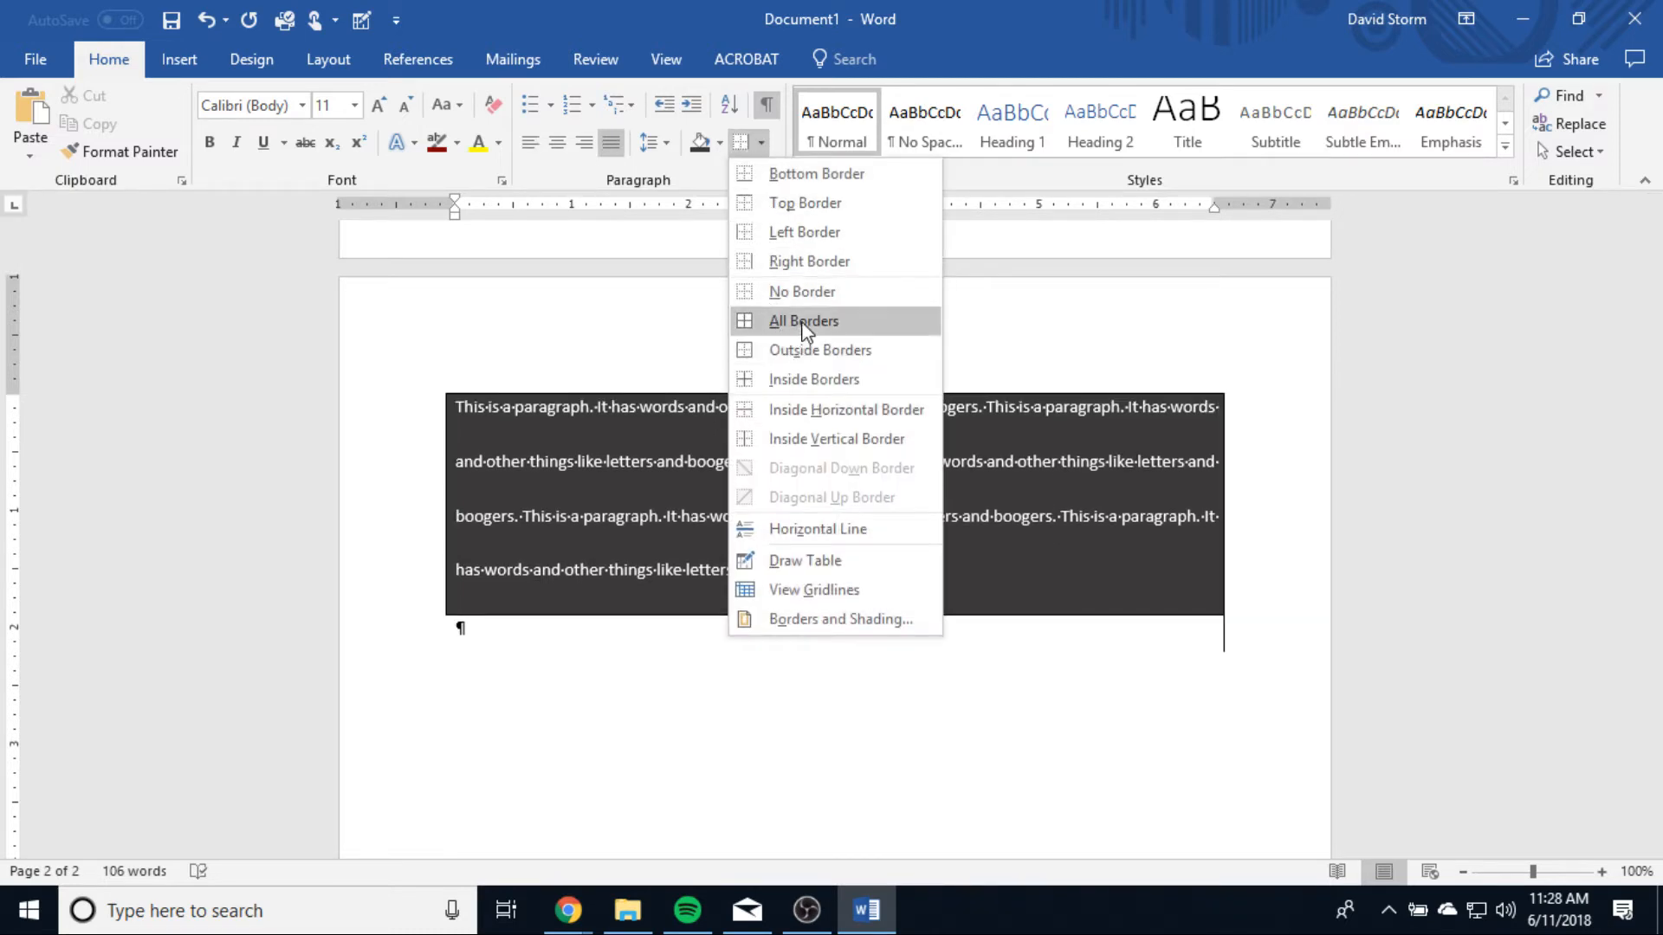
{"action": "left_click", "coordinate": [1535, 515]}
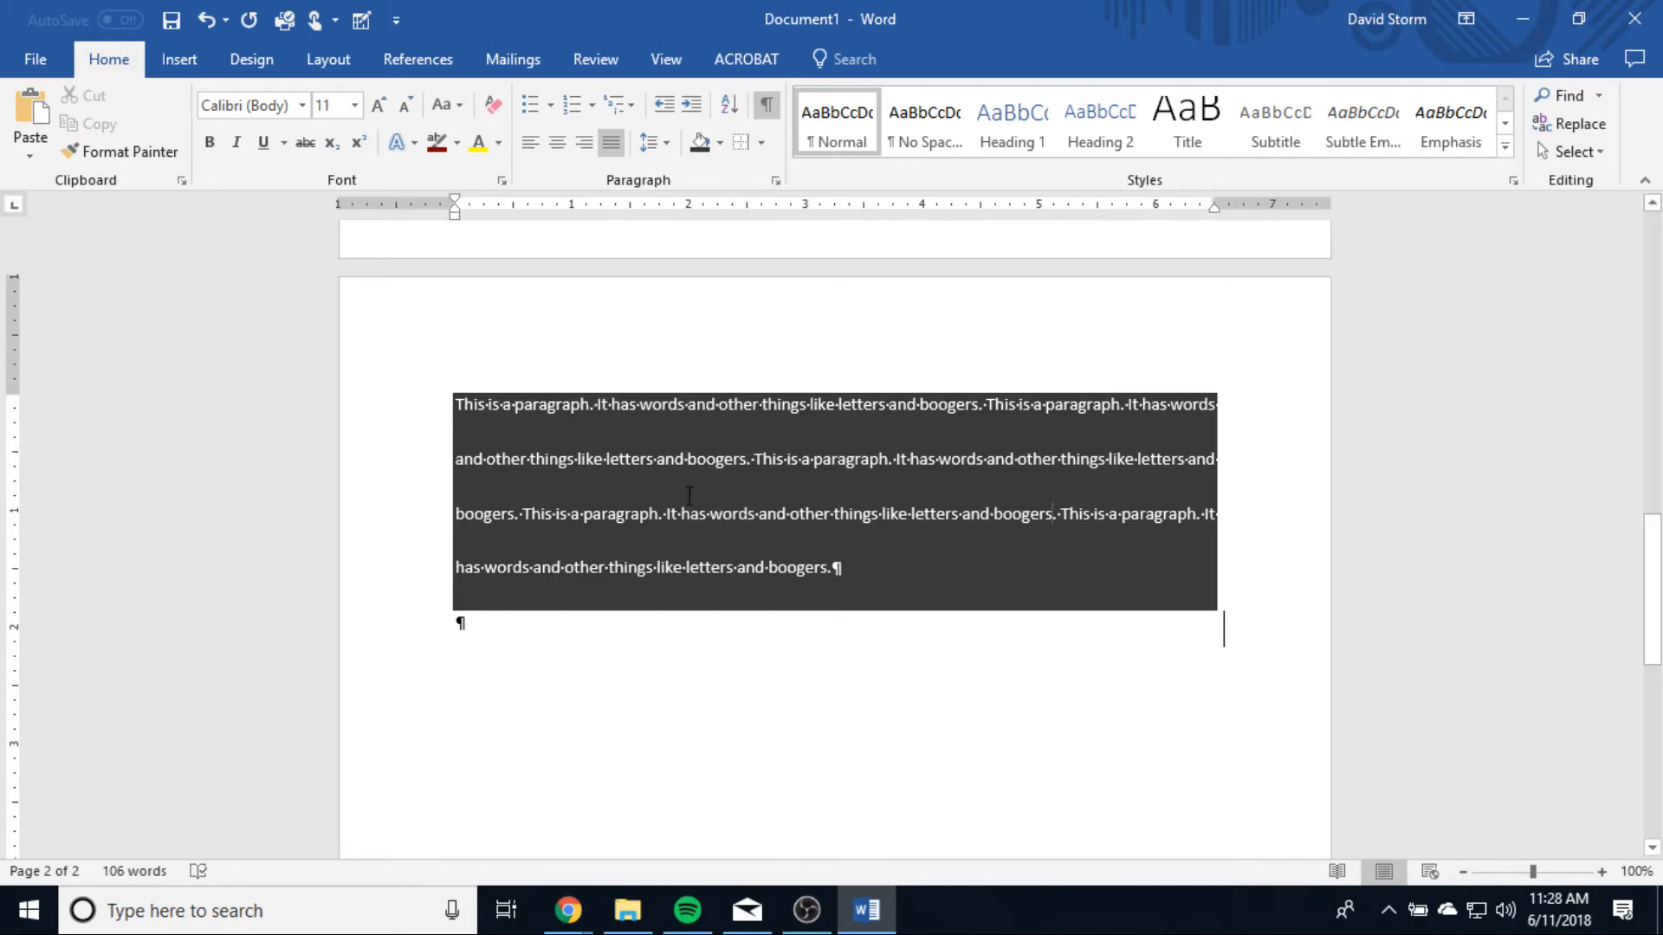
Step: Examine the locations available for saving the document, including the contents of the OneDrive folder
{"action": "scroll", "coordinate": [707, 492], "scroll_direction": "up", "scroll_amount": 15}
{"action": "scroll", "coordinate": [707, 492], "scroll_direction": "down", "scroll_amount": 10}
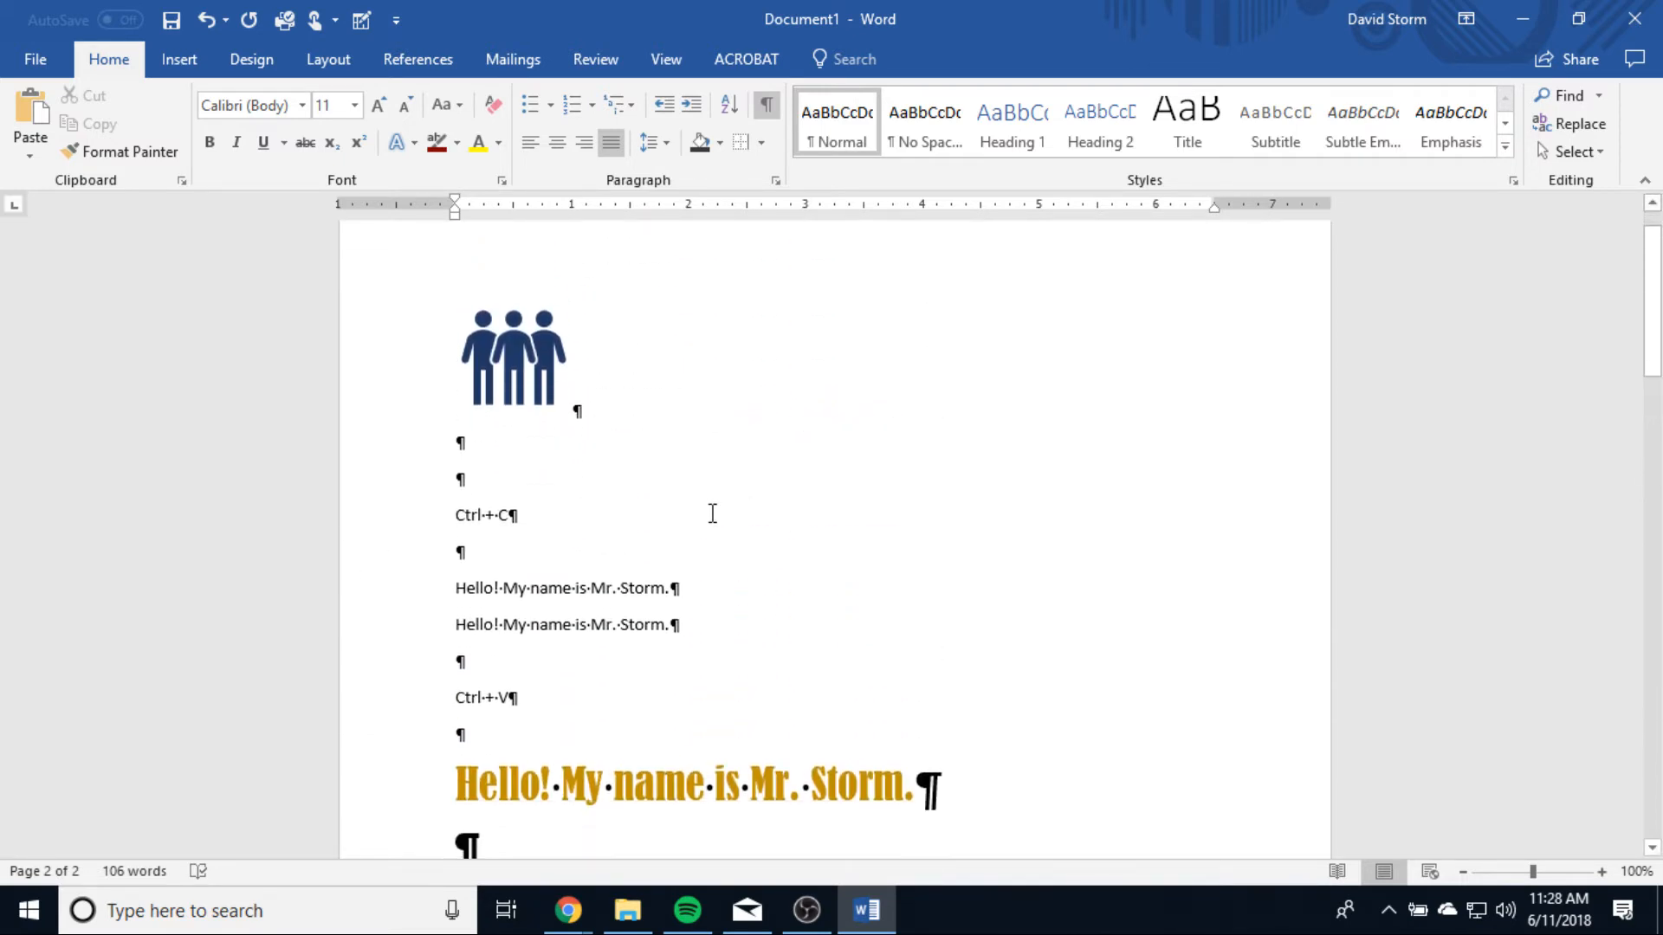
{"action": "scroll", "coordinate": [713, 528], "scroll_direction": "up", "scroll_amount": 6}
{"action": "scroll", "coordinate": [714, 531], "scroll_direction": "up", "scroll_amount": 3}
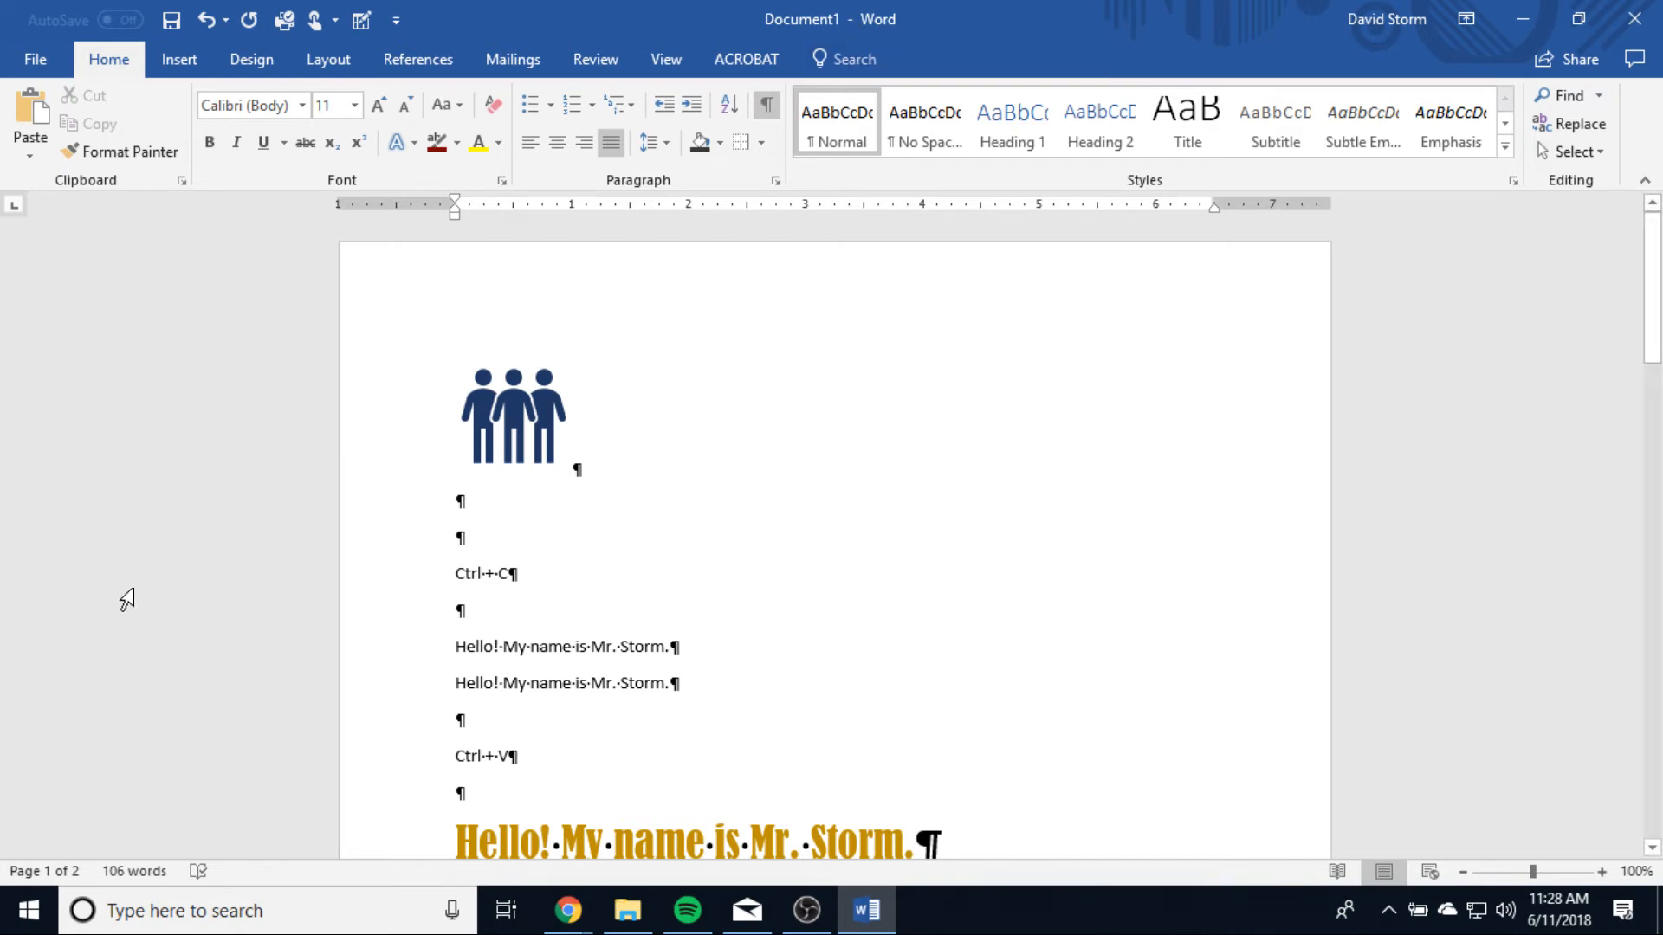
{"action": "left_click", "coordinate": [33, 60]}
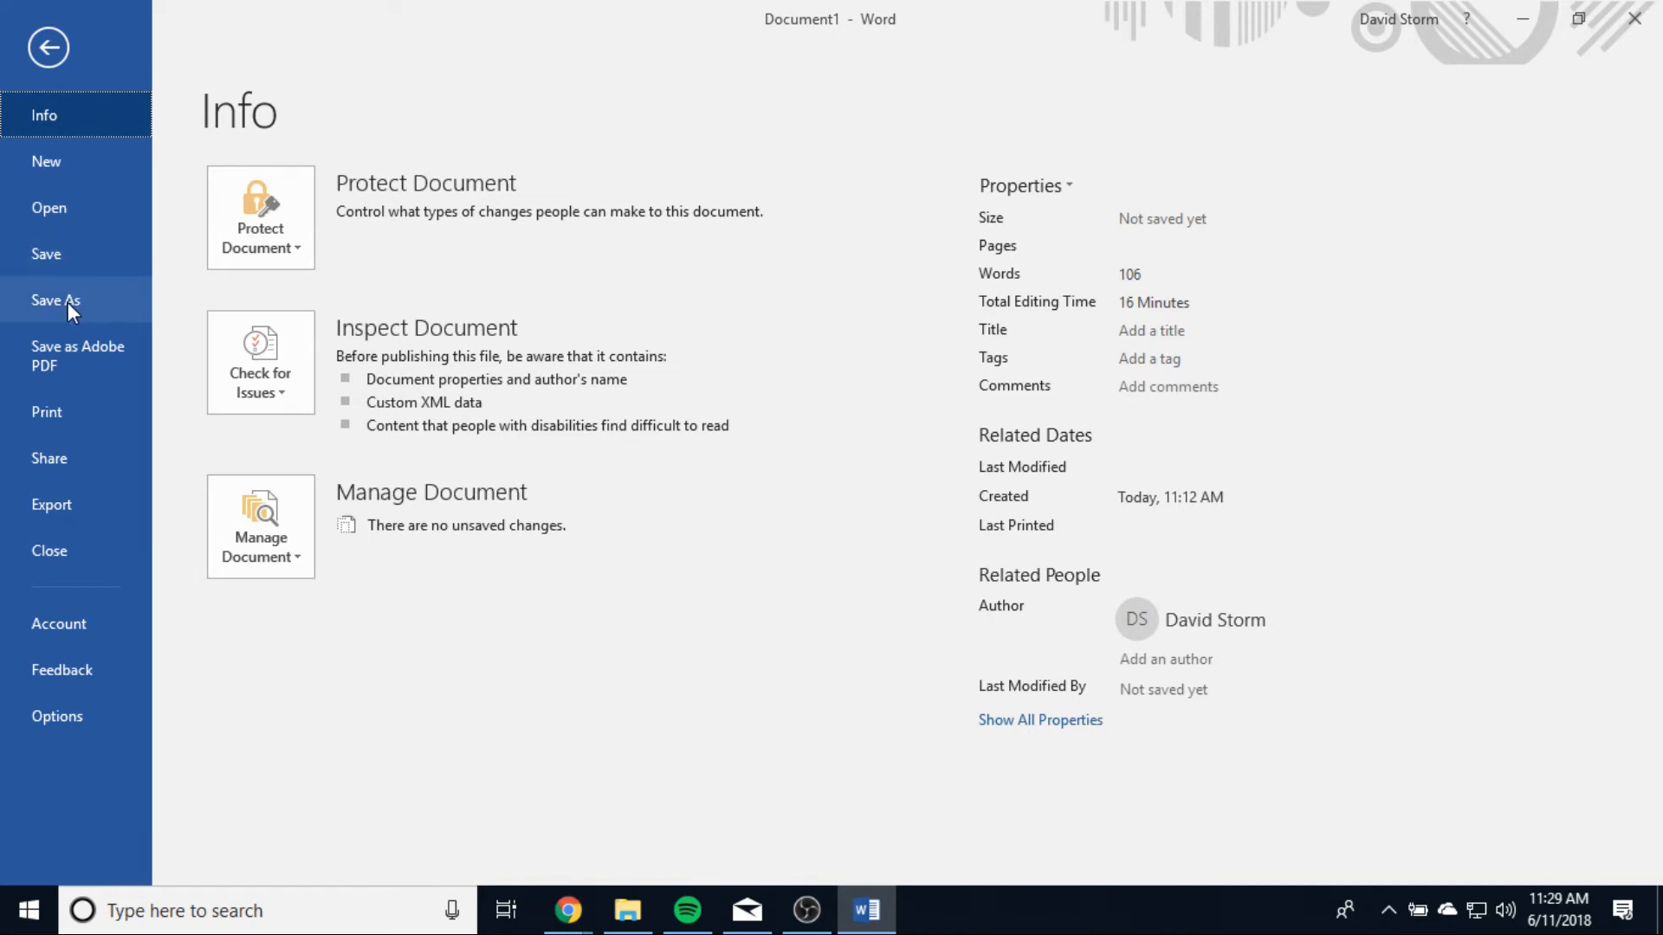
{"action": "left_click", "coordinate": [68, 251]}
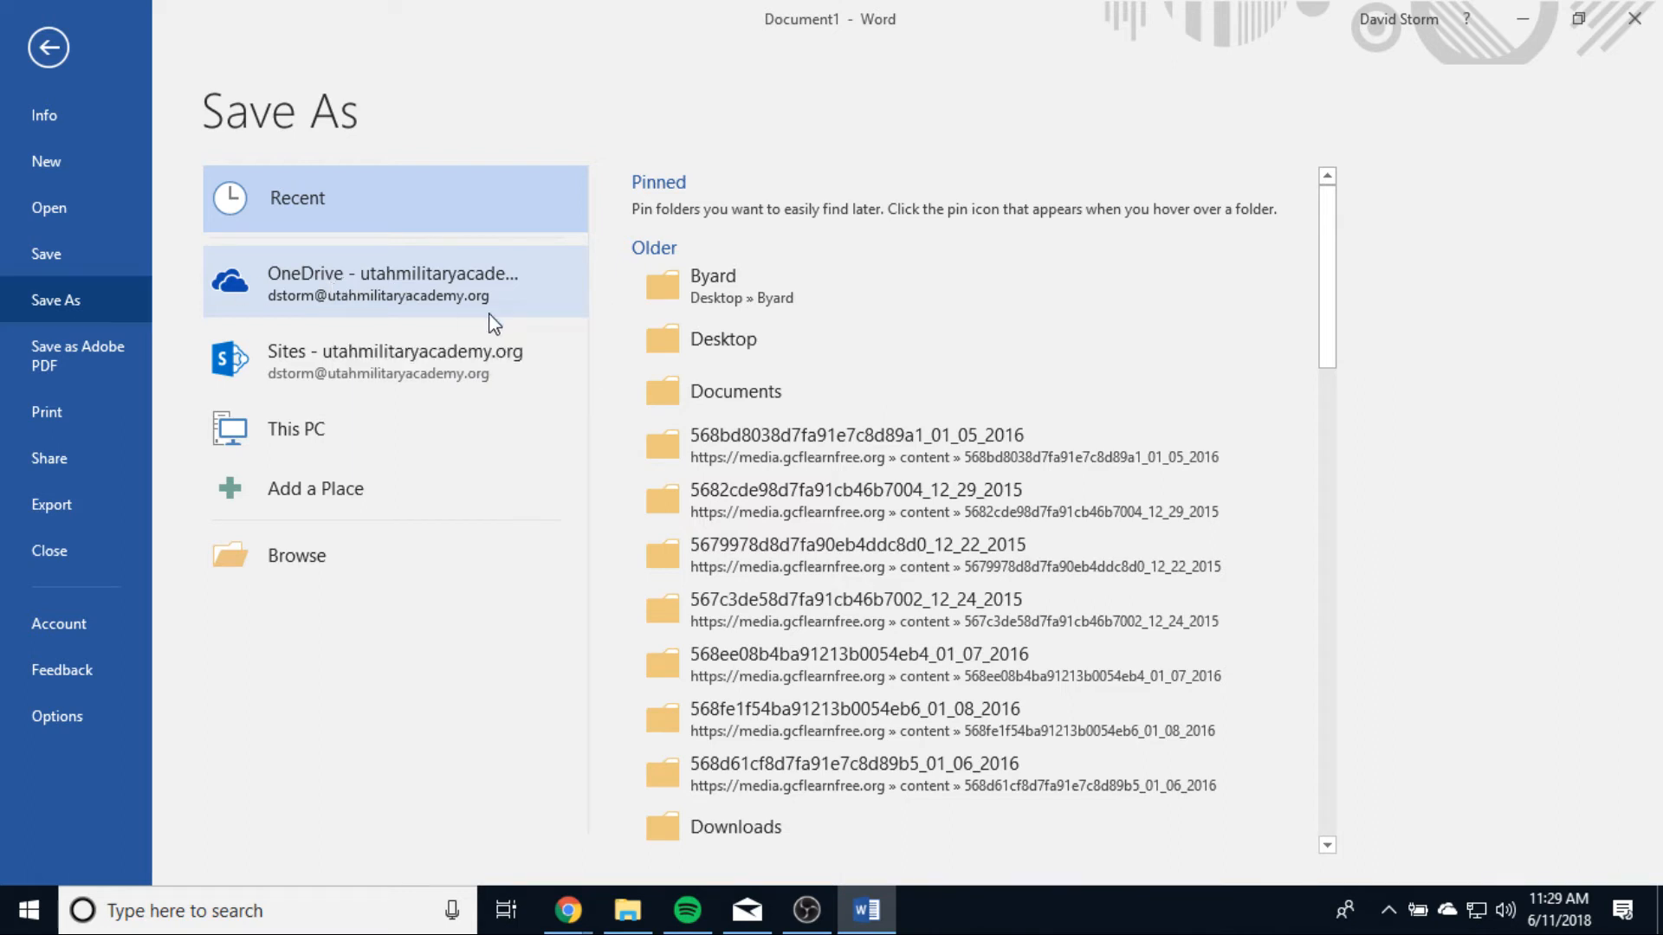
{"action": "left_click", "coordinate": [390, 312]}
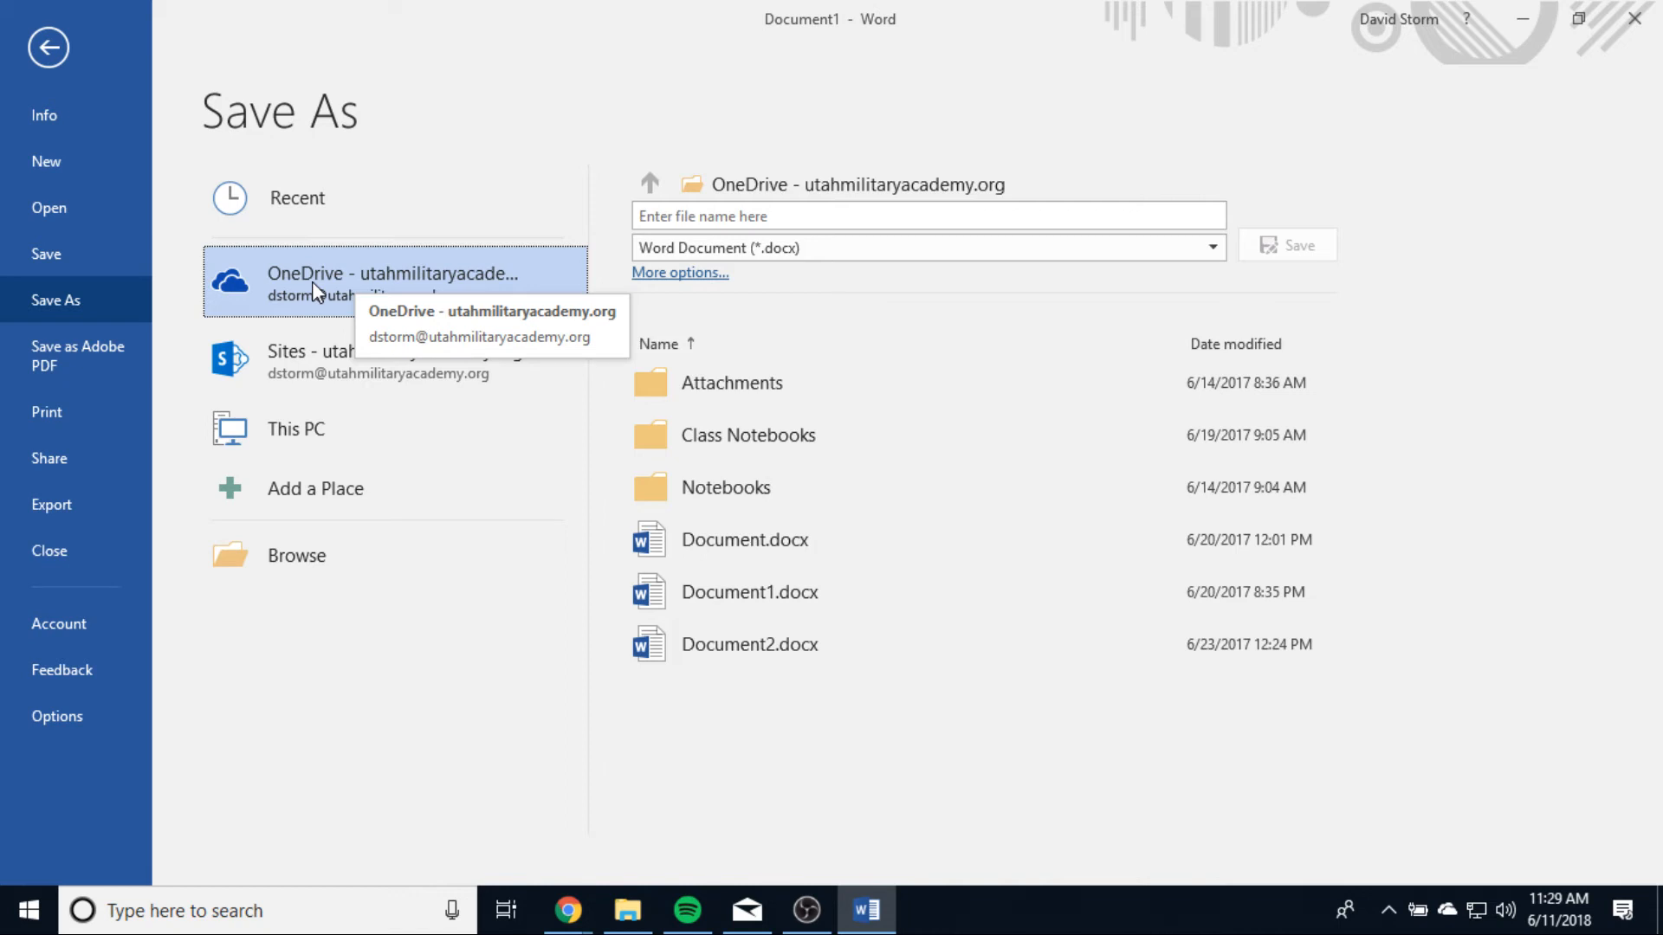
Step: Browse to the Documents folder and examine the name and .docx extension parts of the suggested file name, without saving
{"action": "left_click", "coordinate": [295, 563]}
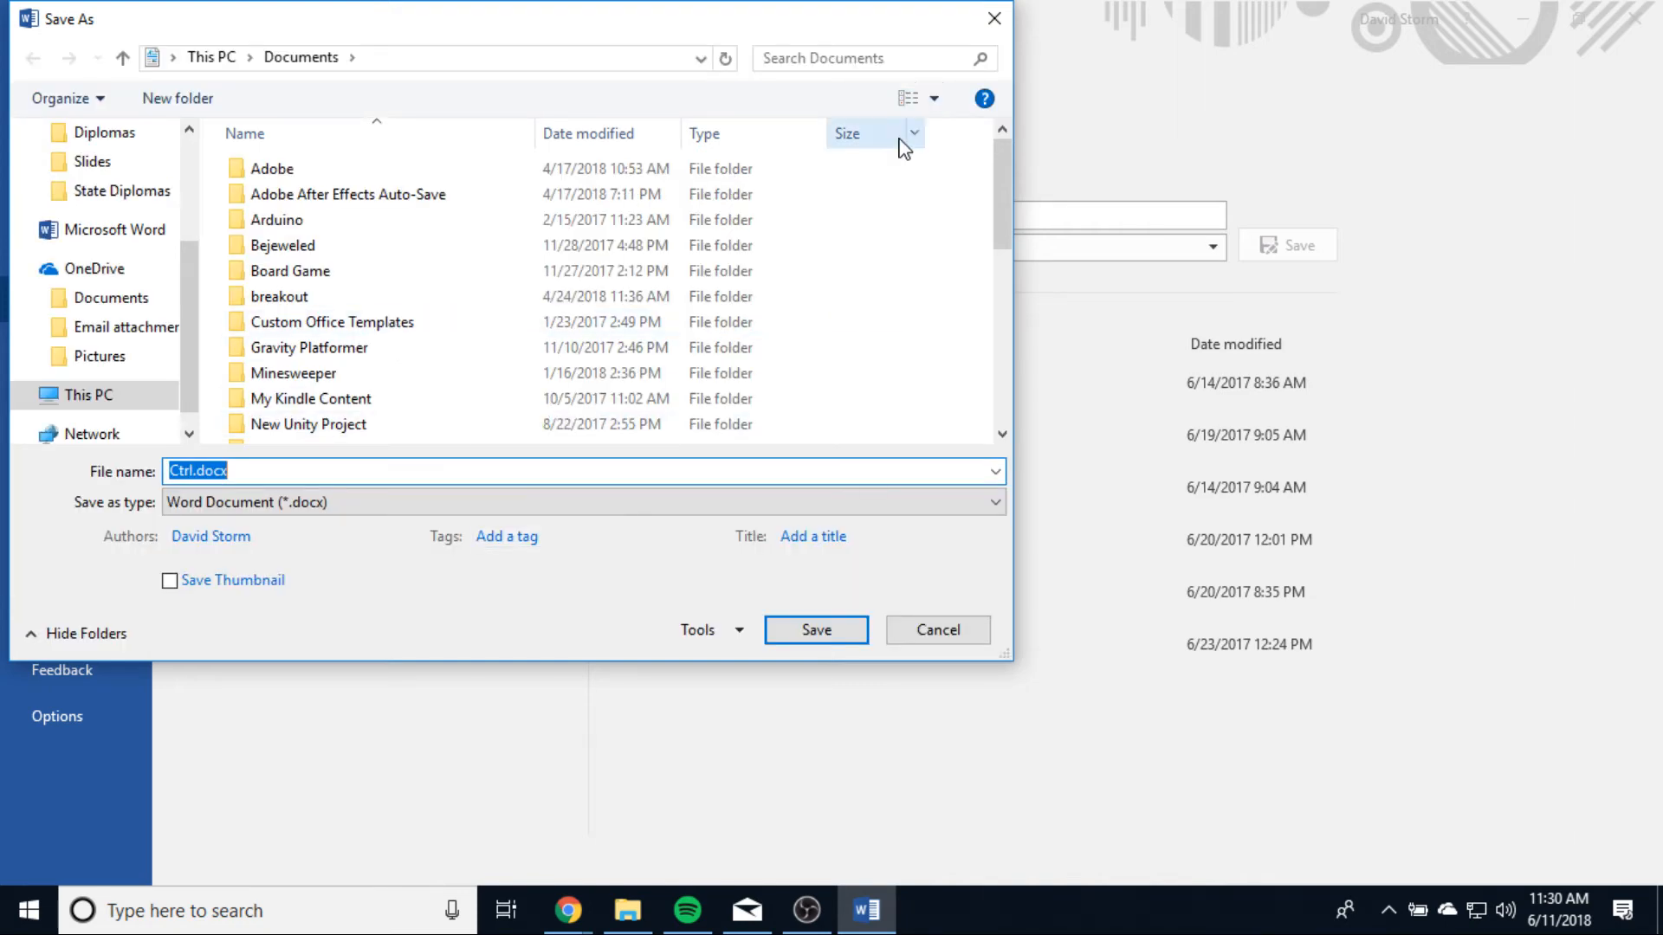
{"action": "left_click_drag", "start_coordinate": [191, 473], "coordinate": [153, 477]}
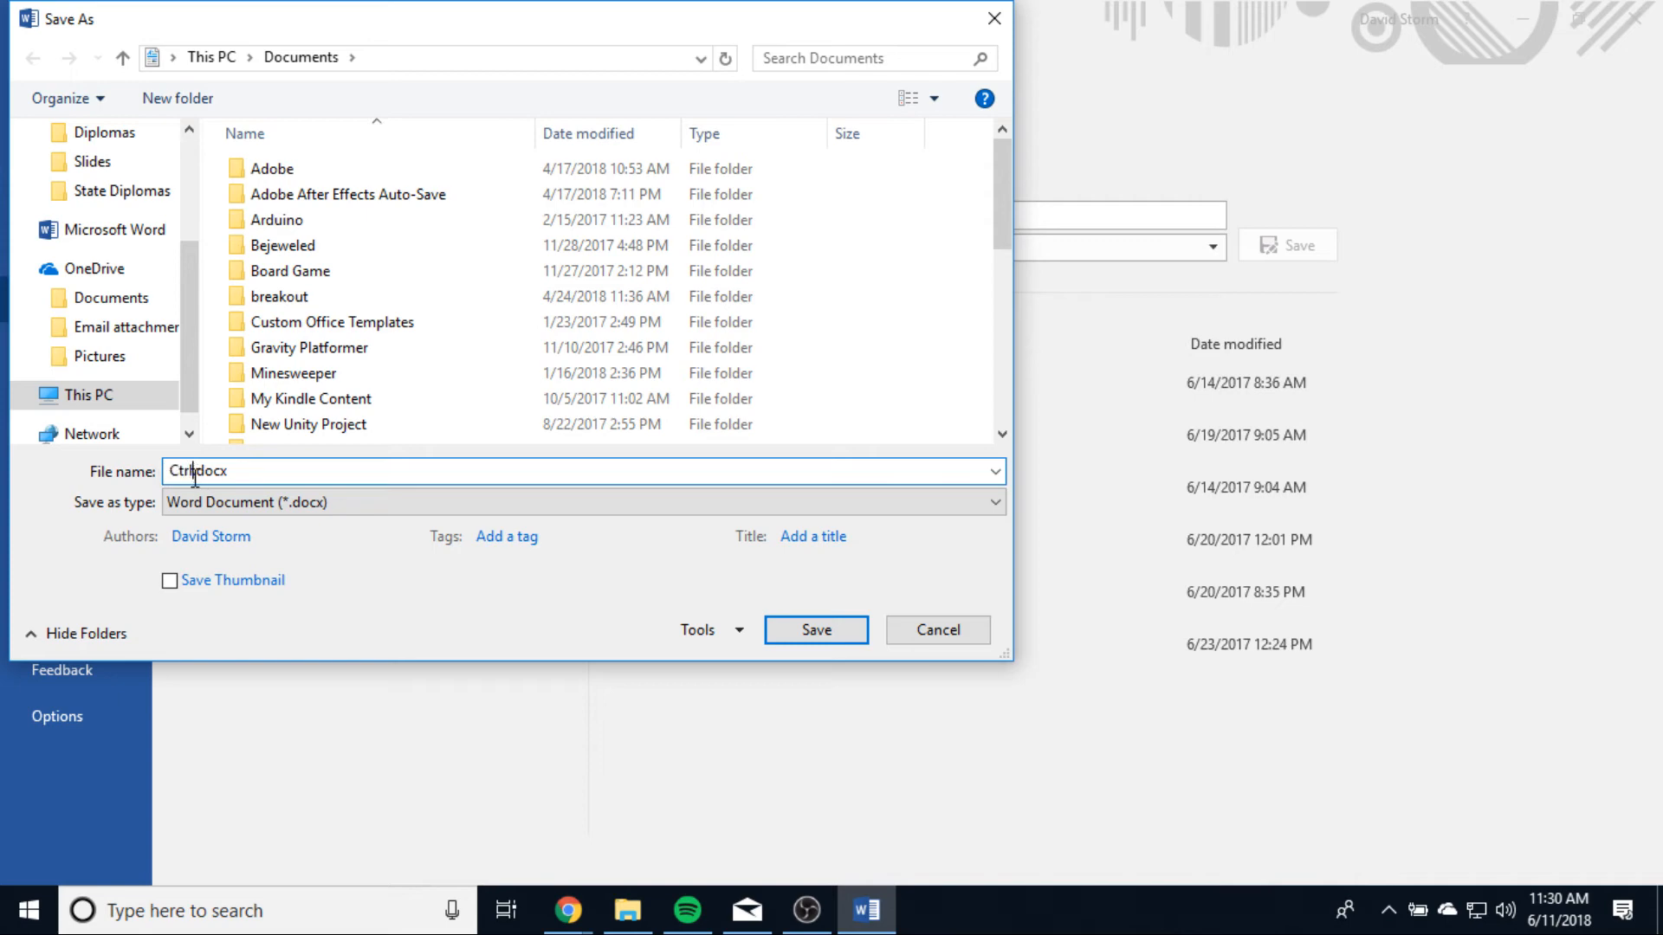
{"action": "double_click", "coordinate": [185, 472]}
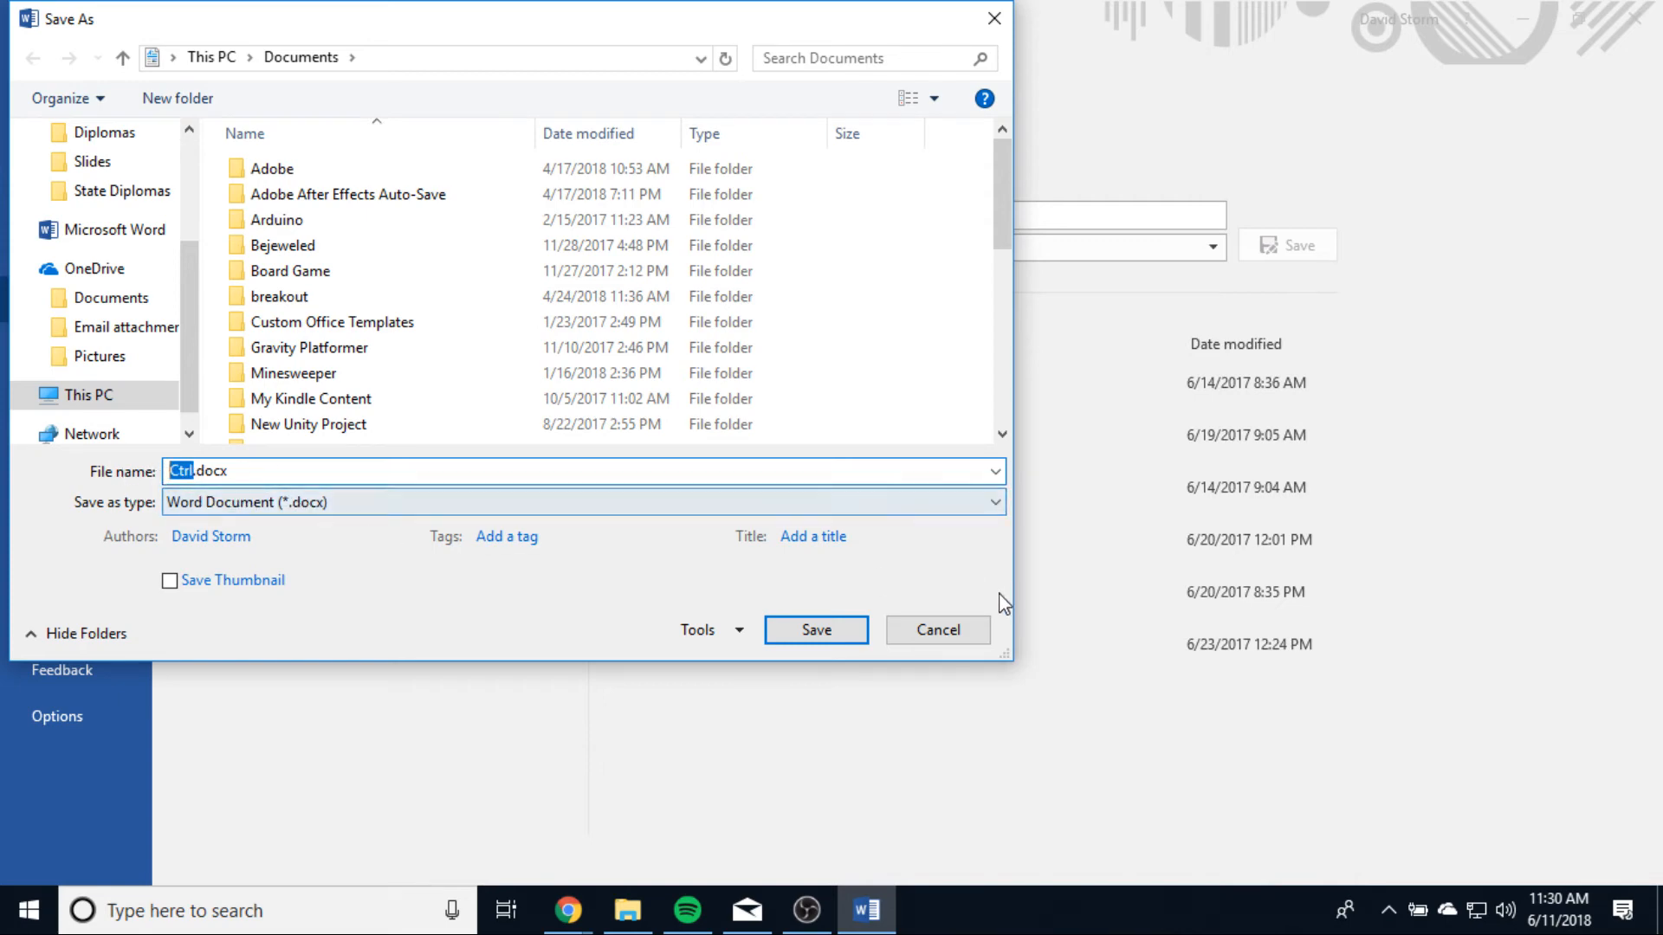
{"action": "left_click_drag", "start_coordinate": [742, 22], "coordinate": [812, 60]}
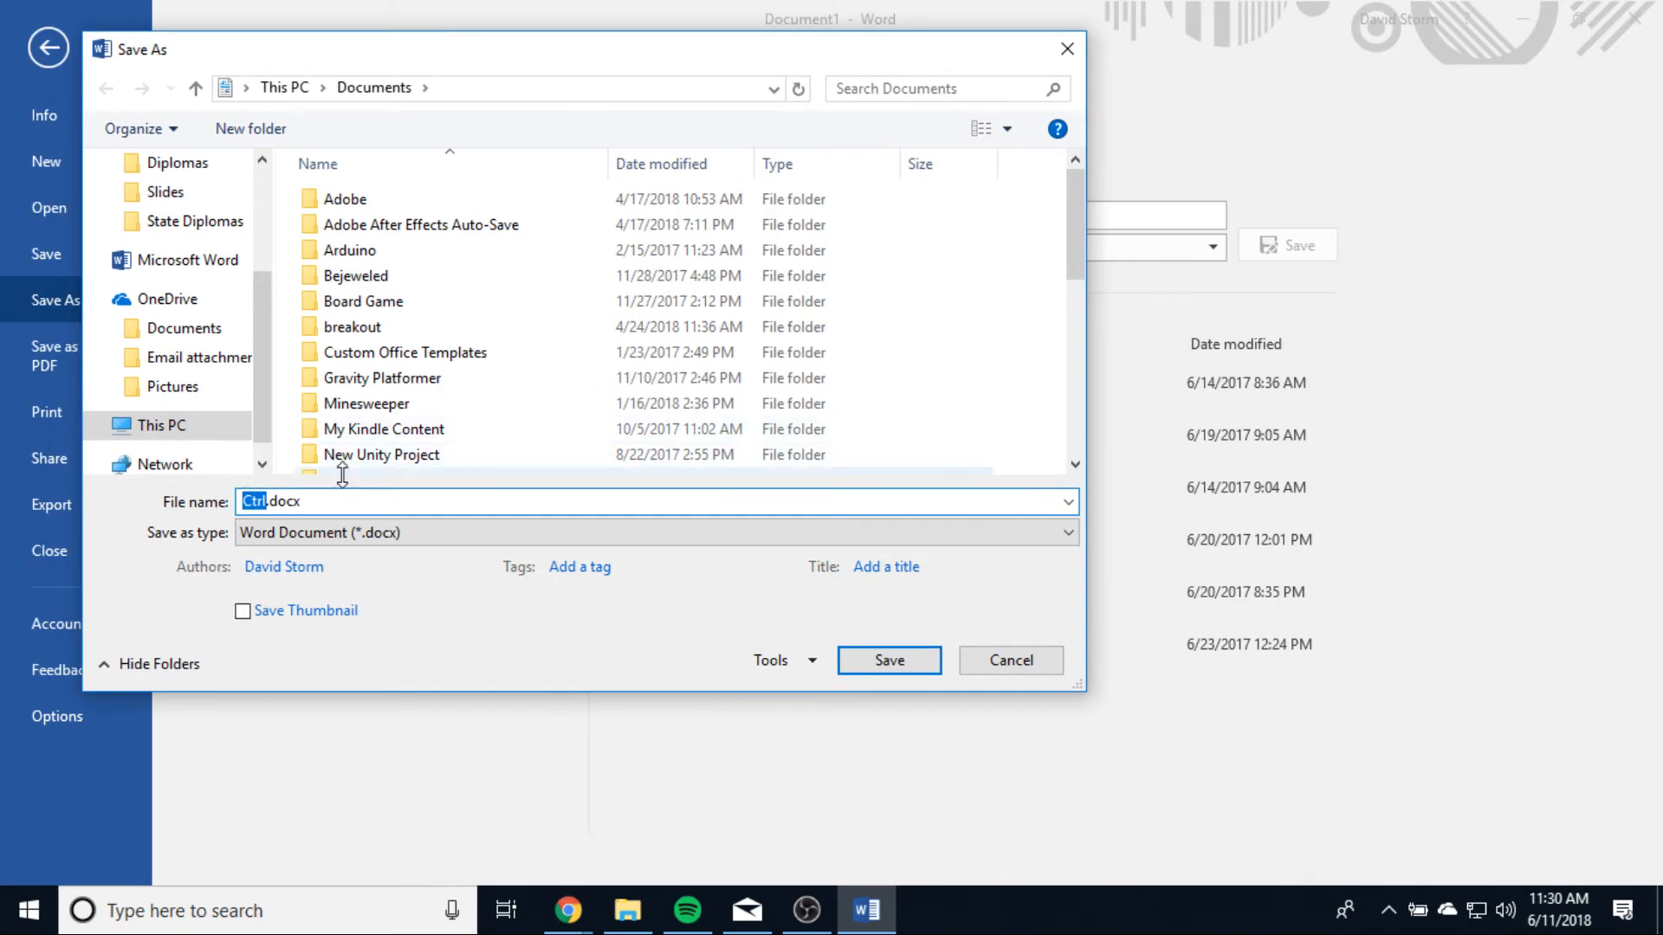
{"action": "left_click_drag", "start_coordinate": [325, 501], "coordinate": [272, 500]}
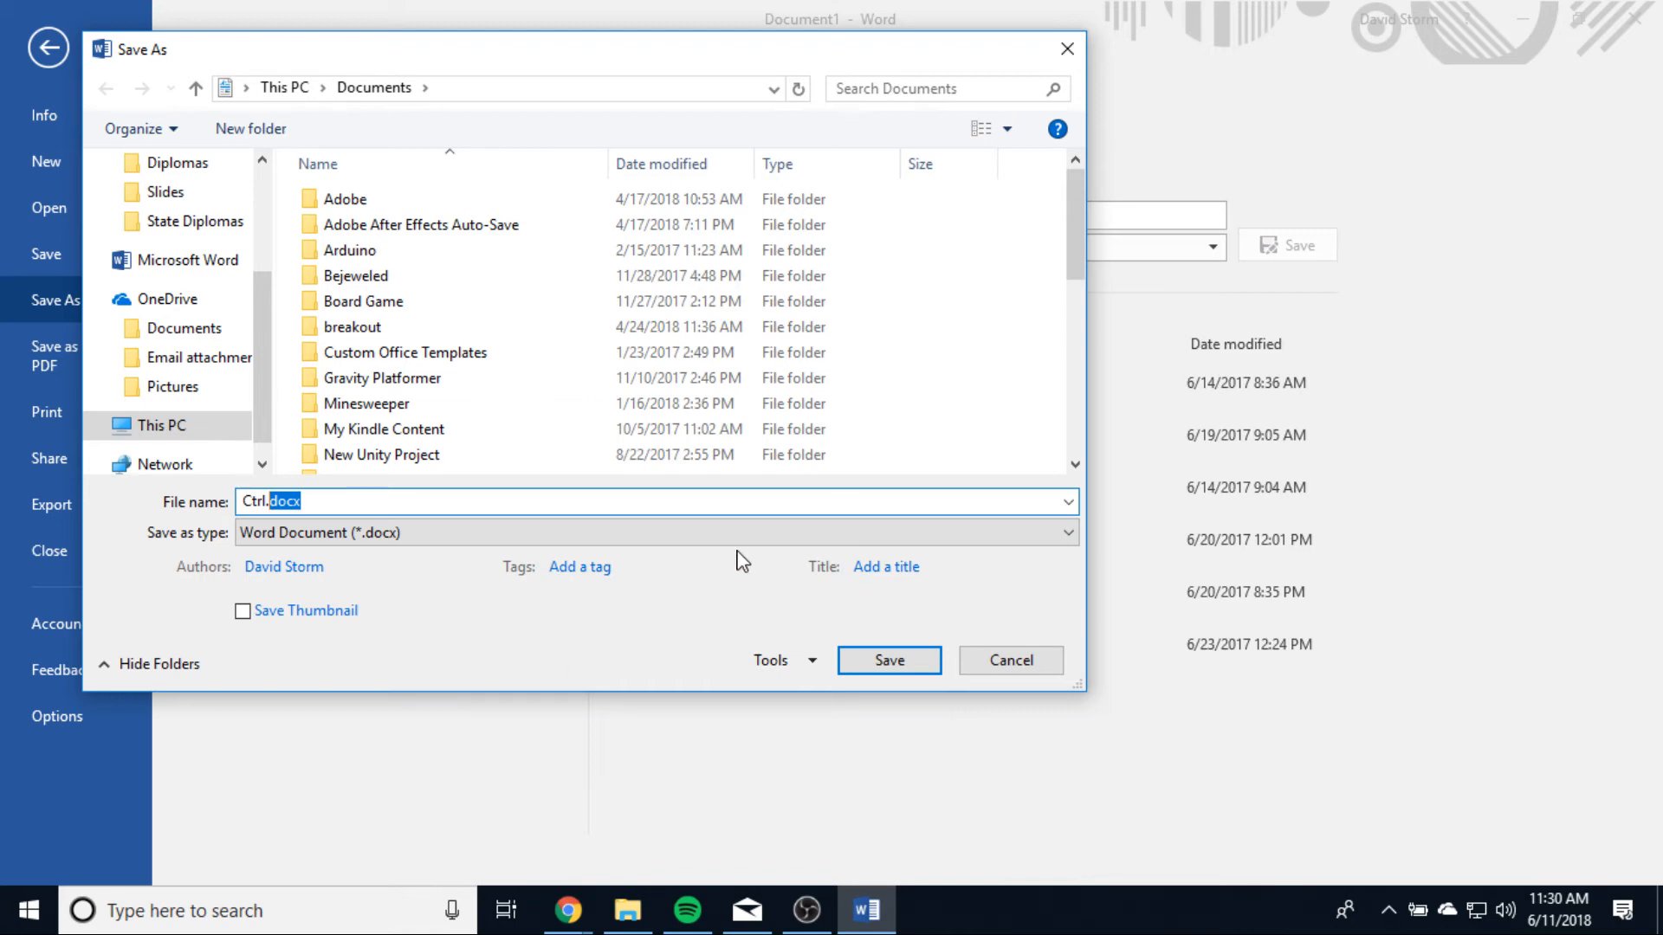
{"action": "left_click", "coordinate": [1067, 49]}
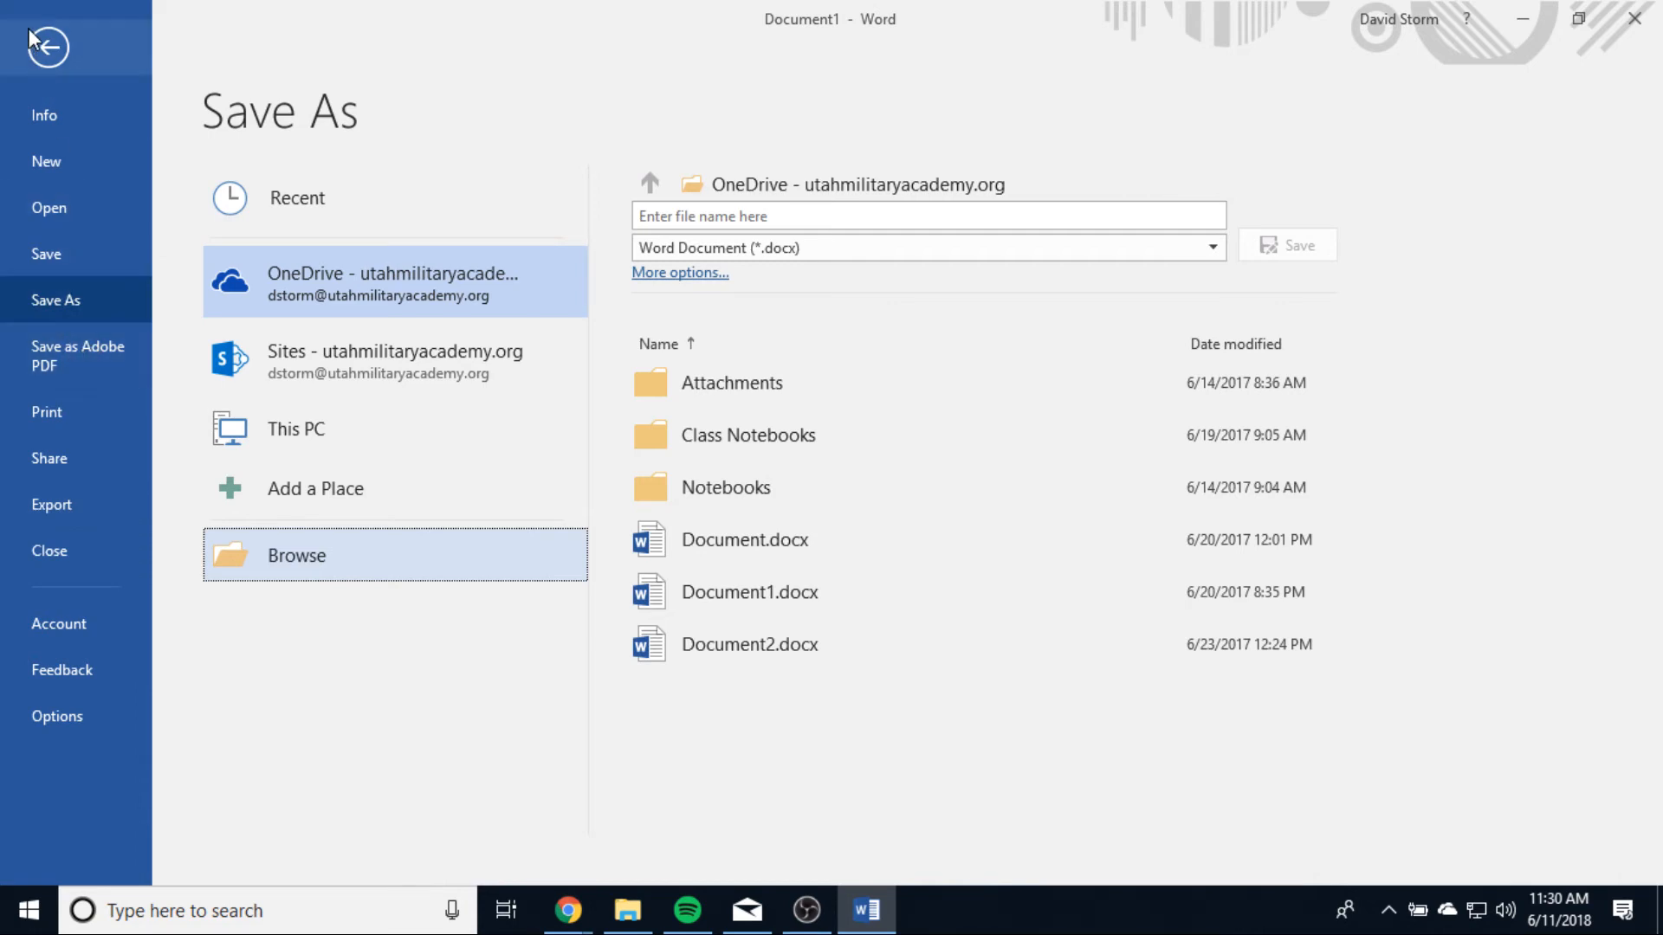
Step: Save the document as Ctrl.docx in the Documents folder, as a Word Document
{"action": "left_click", "coordinate": [62, 300]}
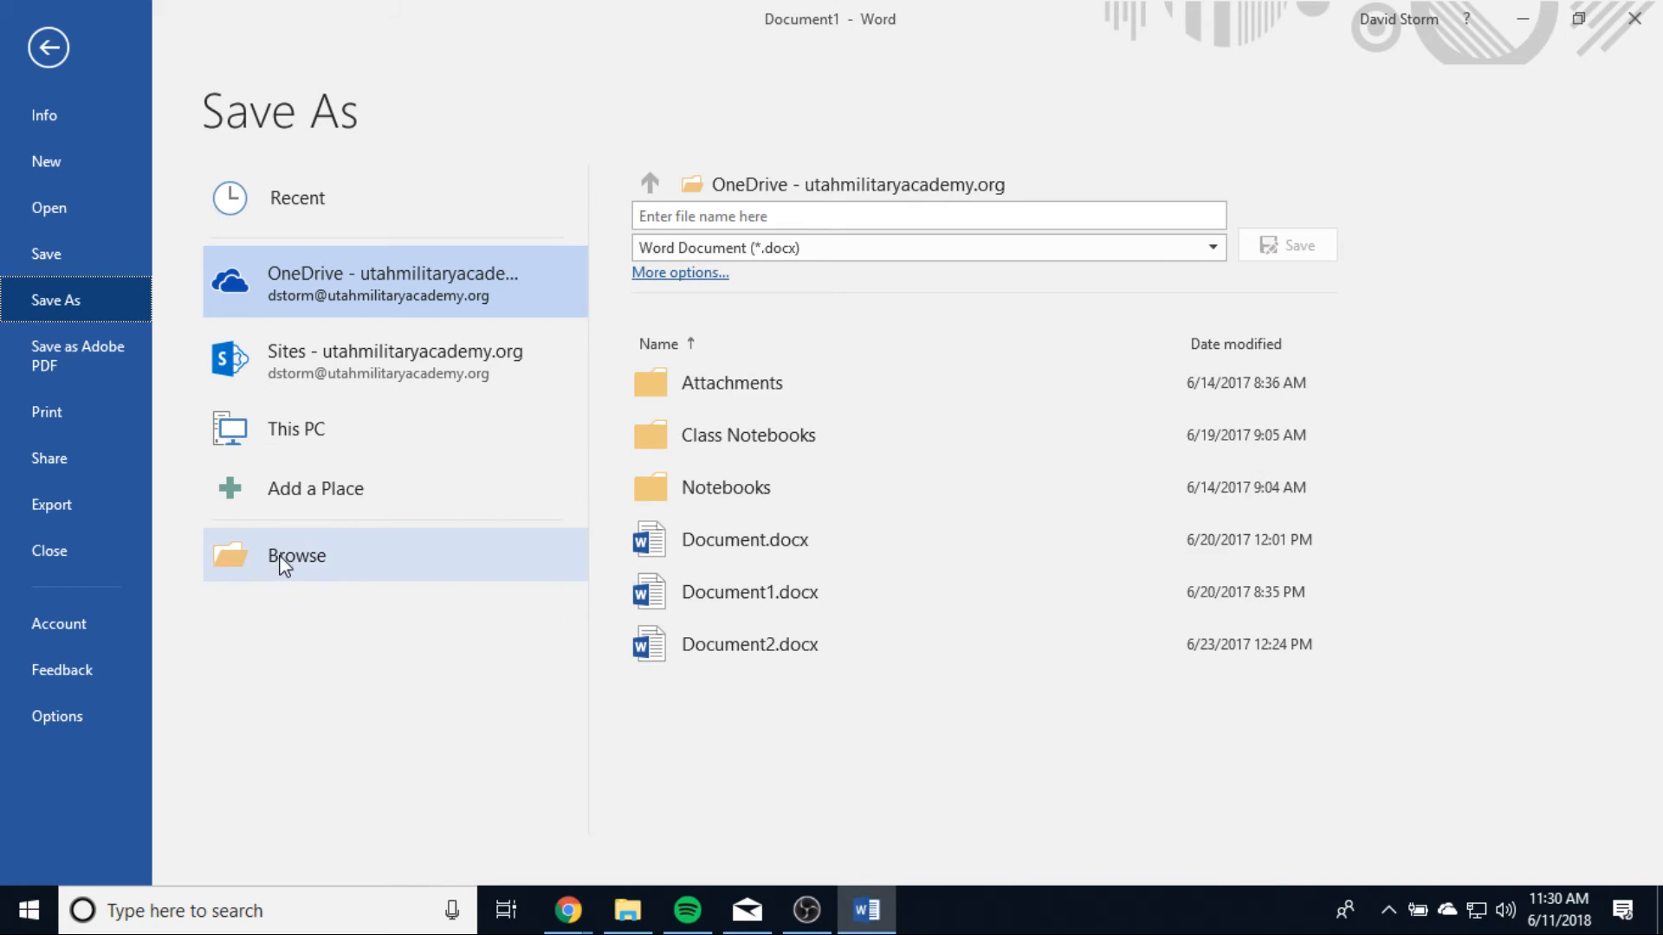
{"action": "left_click", "coordinate": [243, 559]}
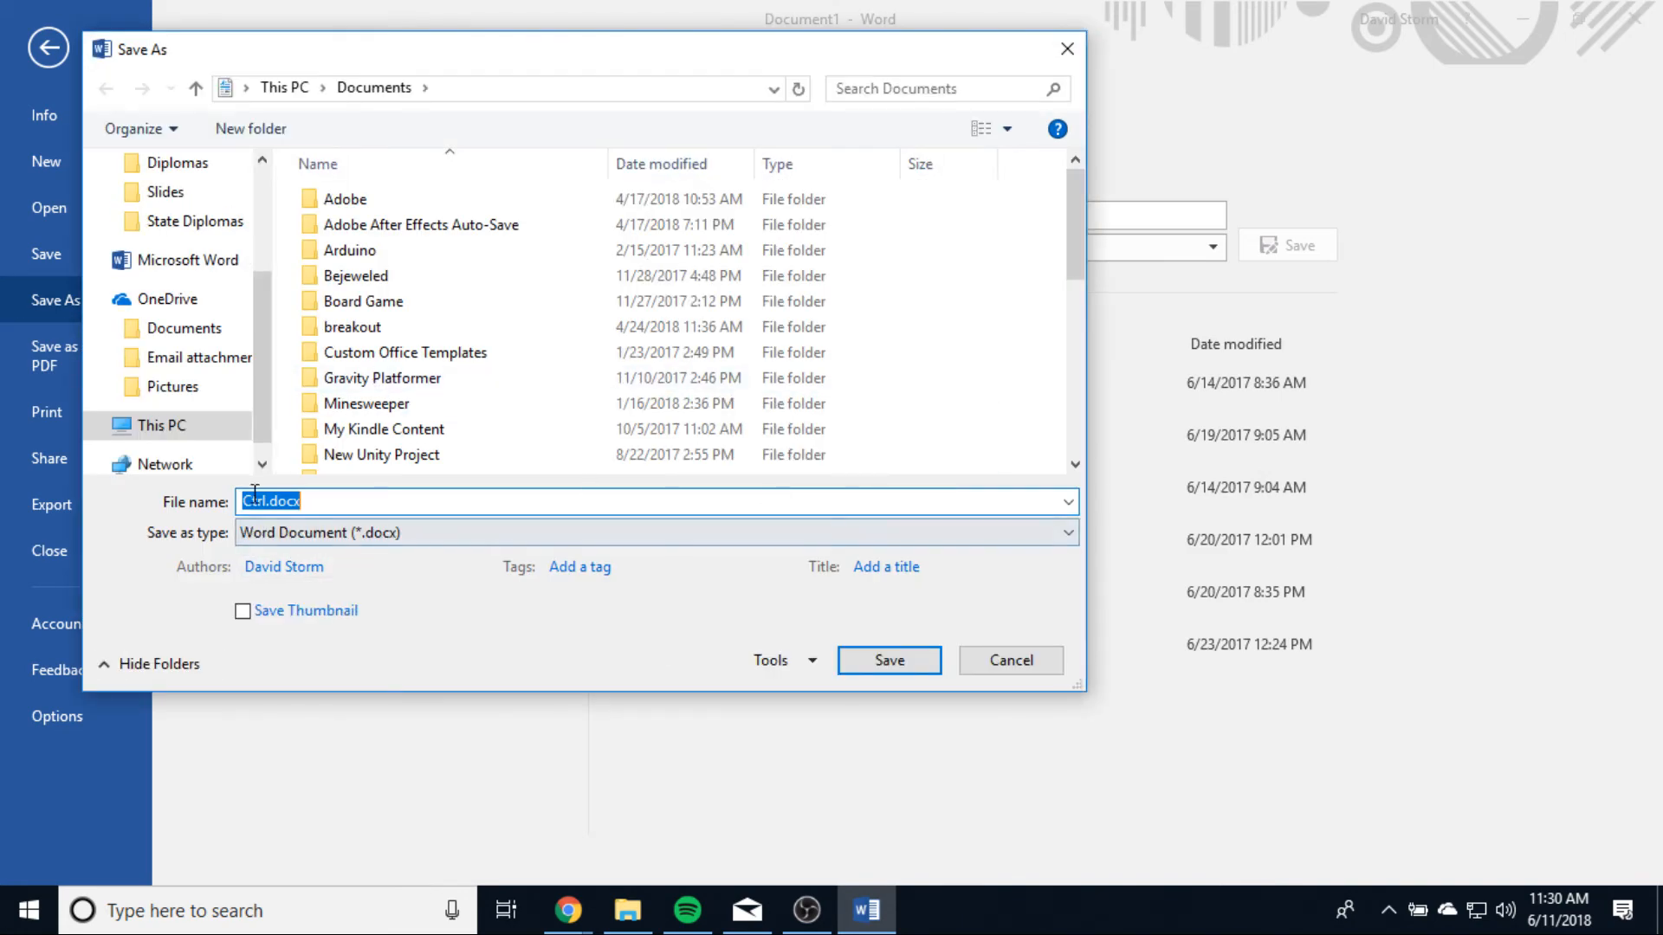
{"action": "left_click", "coordinate": [888, 661]}
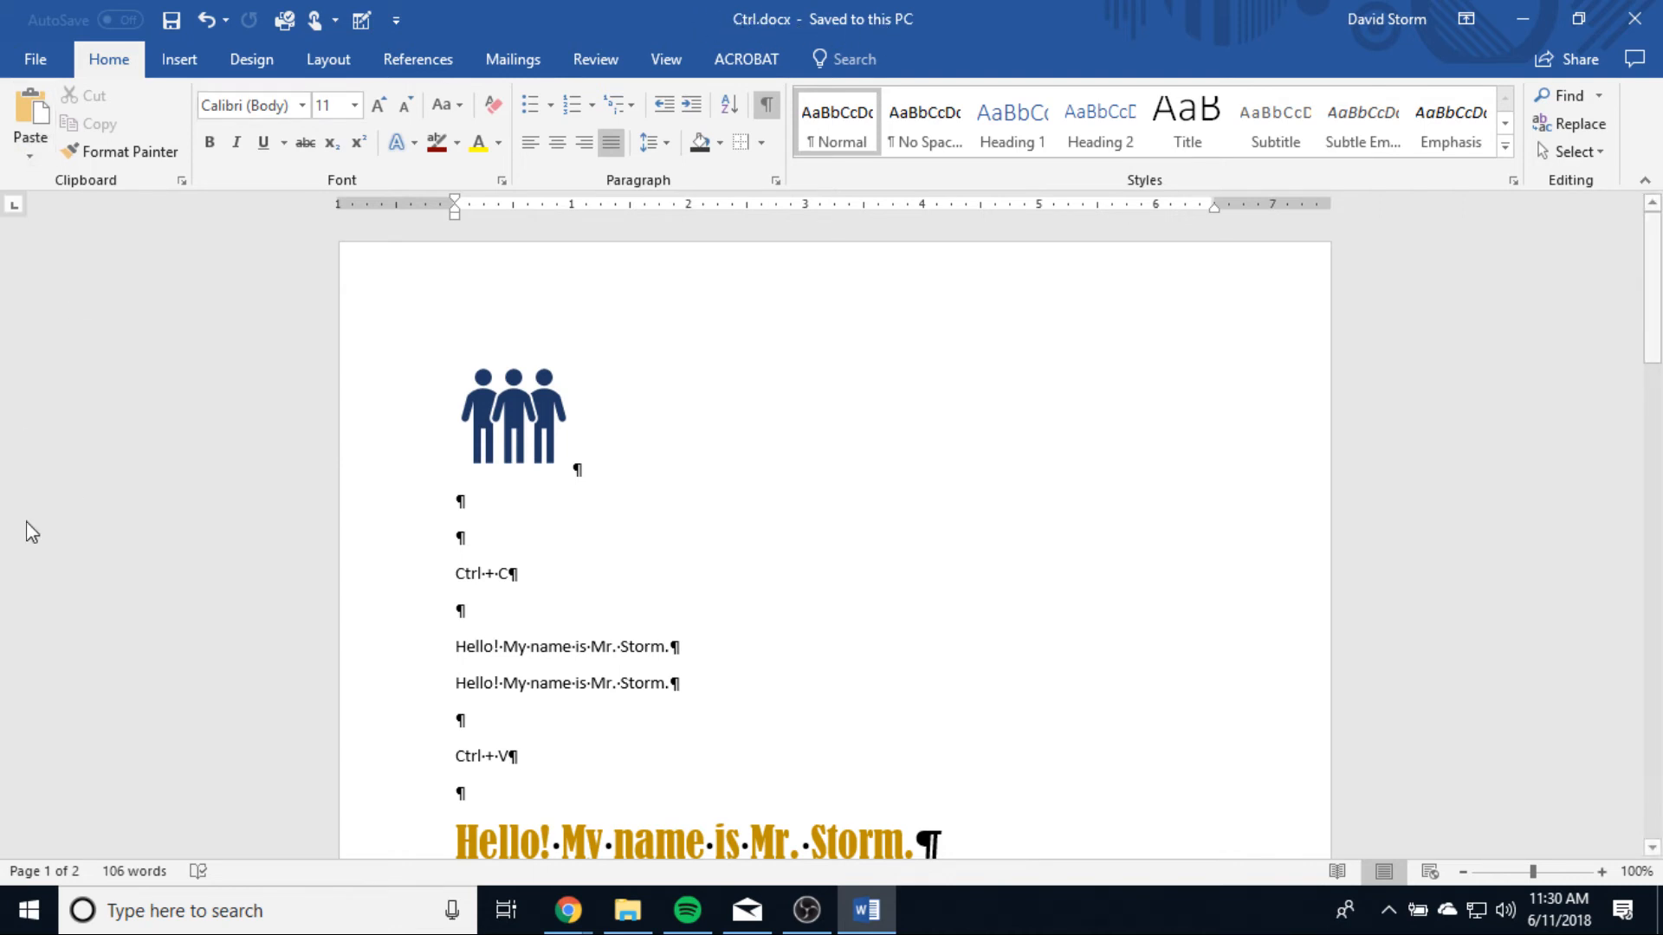
Step: Export the document as an Adobe PDF named Ctrl.pdf in the Documents folder, with View Result enabled
{"action": "left_click", "coordinate": [36, 65]}
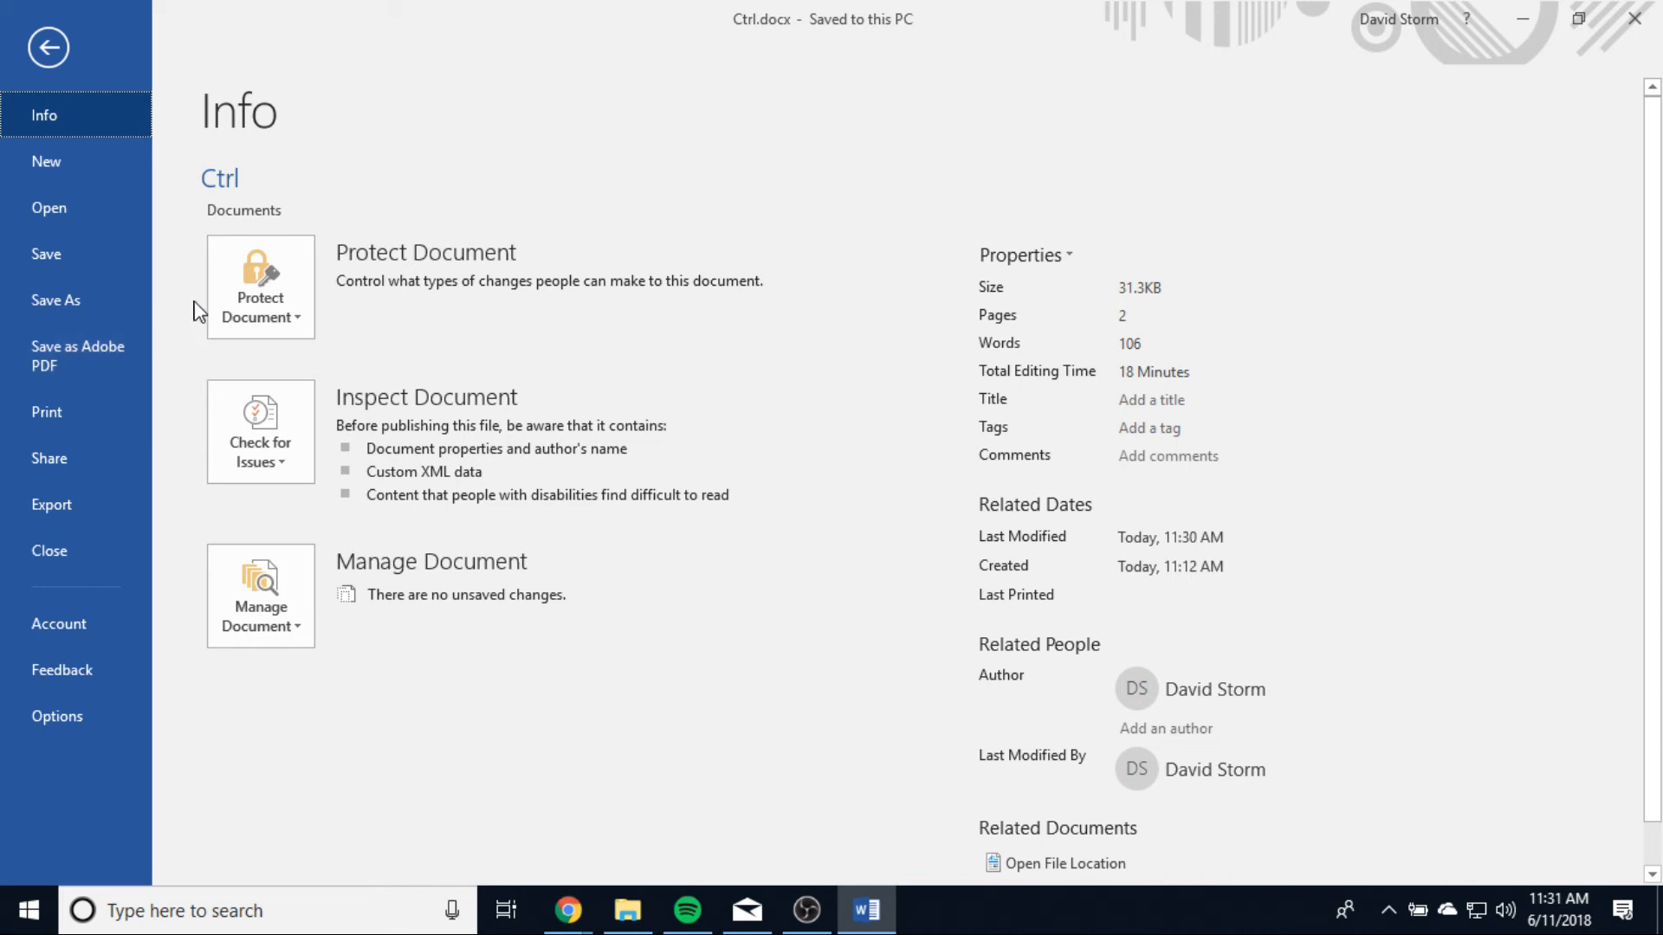
{"action": "left_click", "coordinate": [51, 506]}
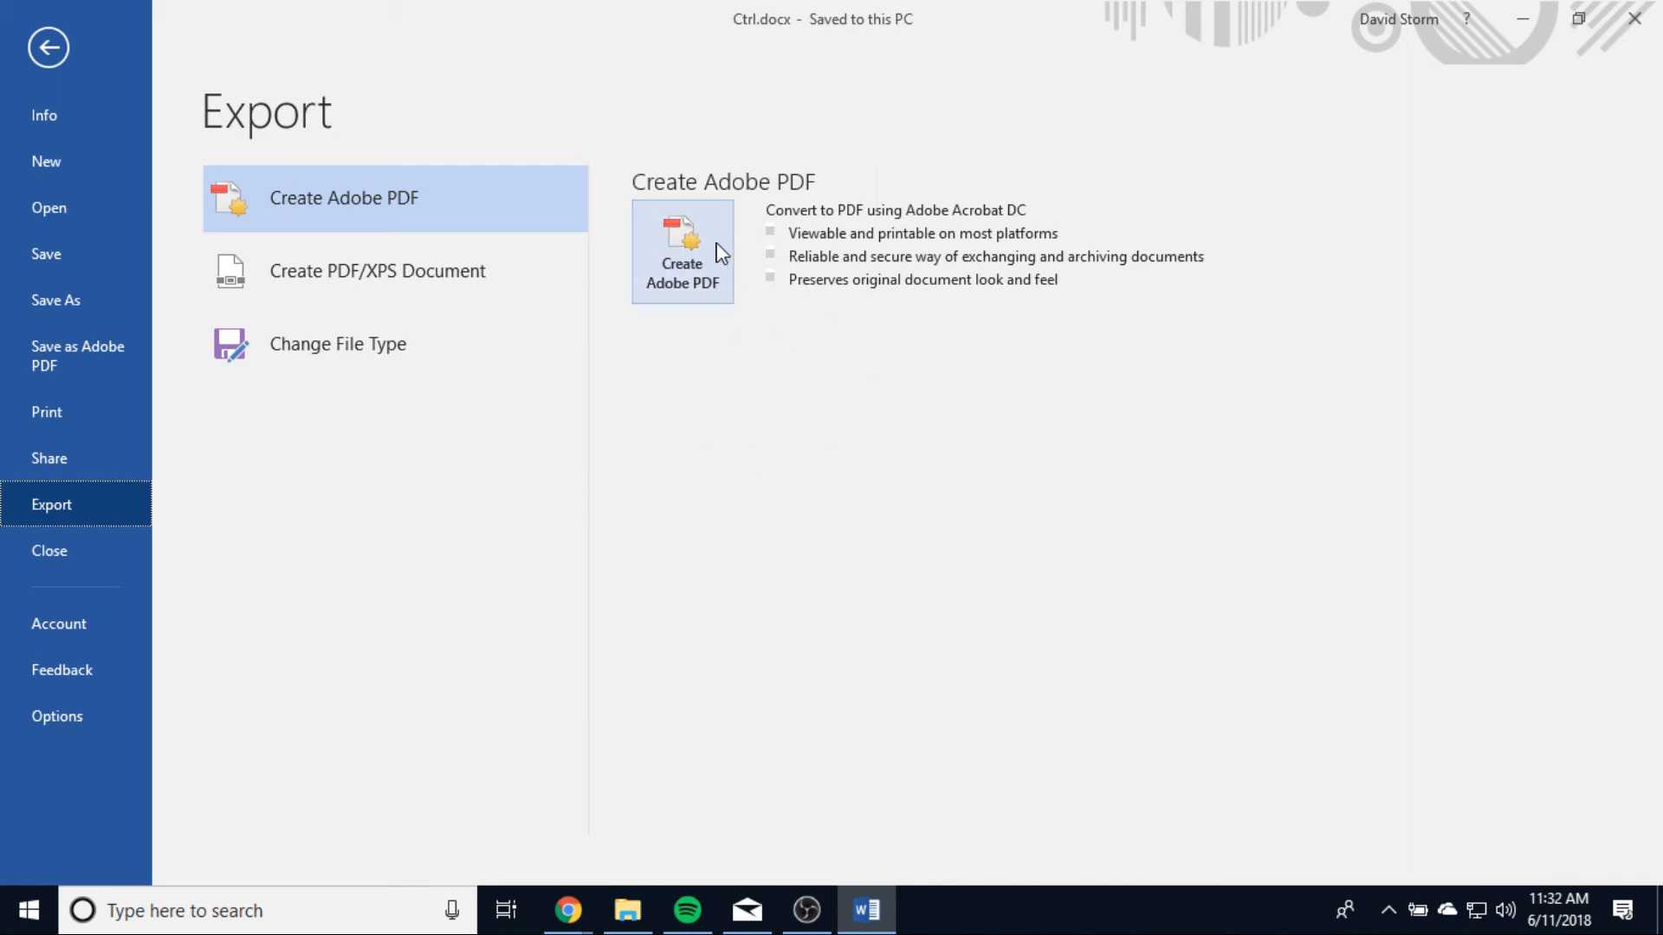
{"action": "left_click", "coordinate": [686, 247]}
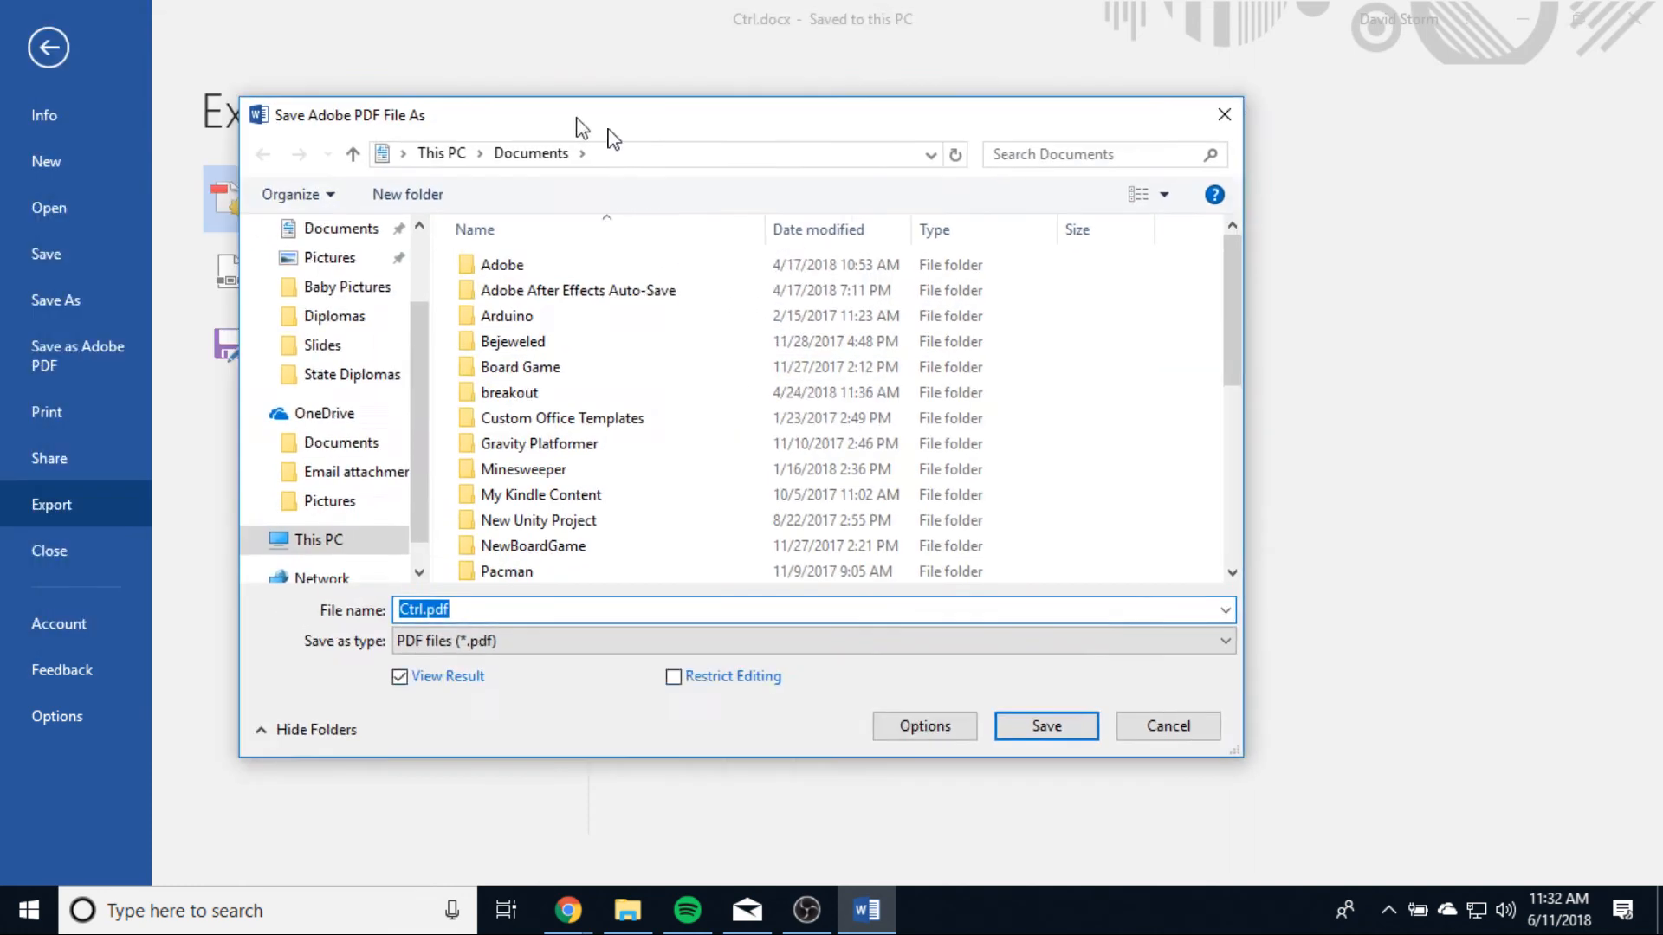
{"action": "left_click_drag", "start_coordinate": [578, 123], "coordinate": [663, 148]}
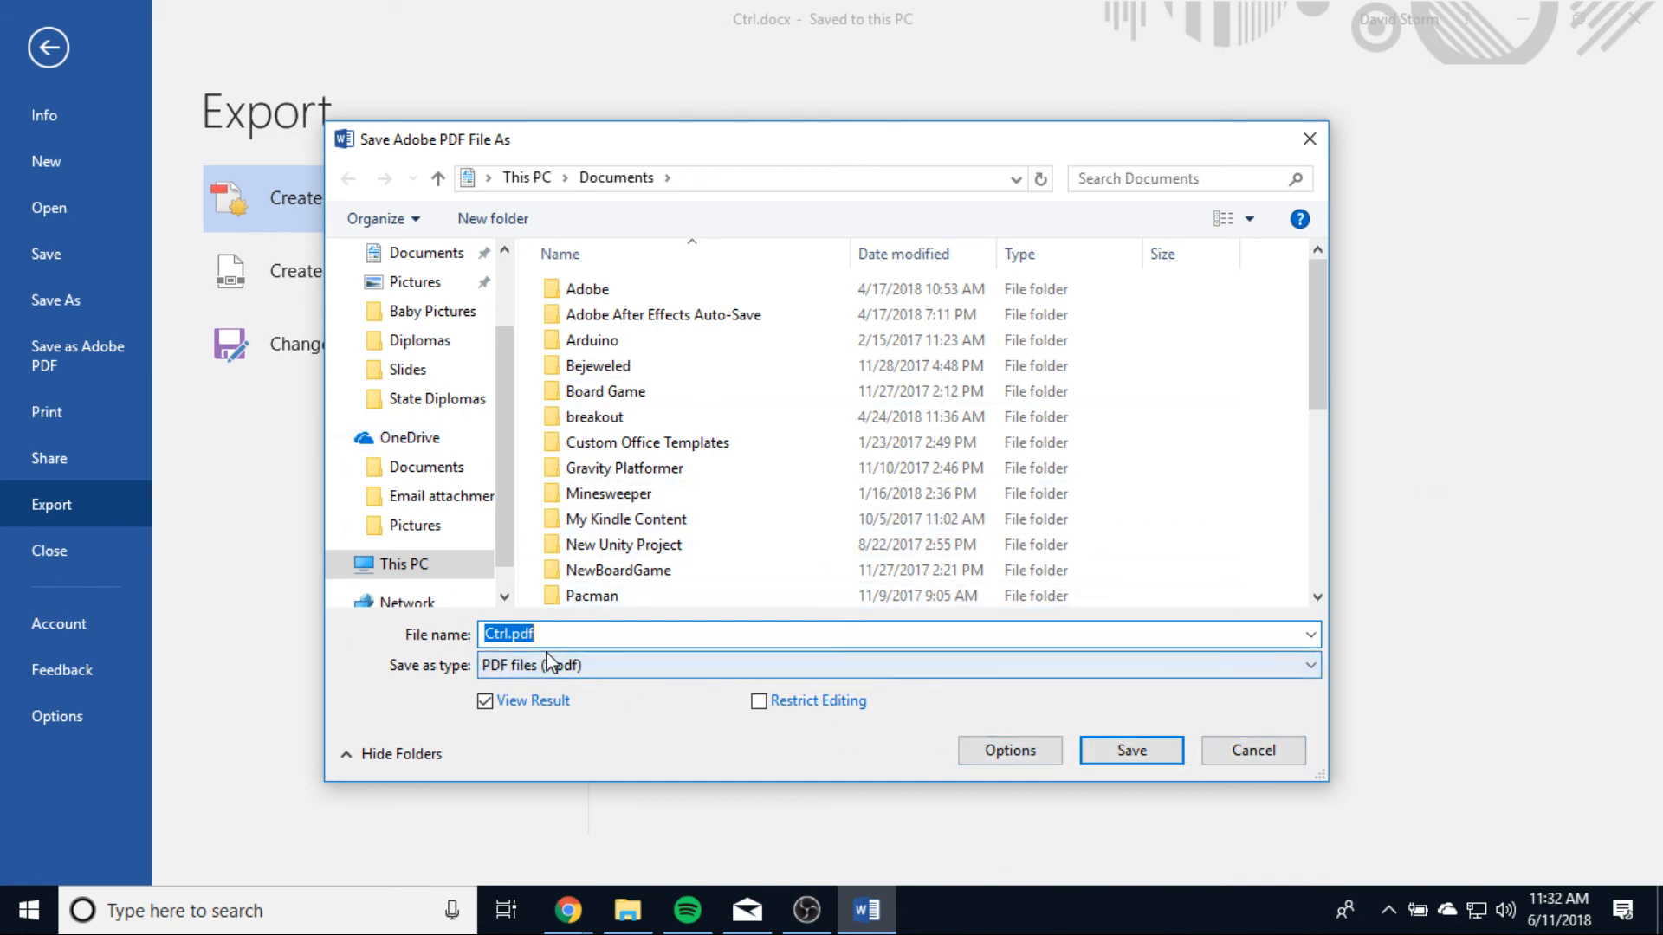
{"action": "left_click", "coordinate": [1117, 761]}
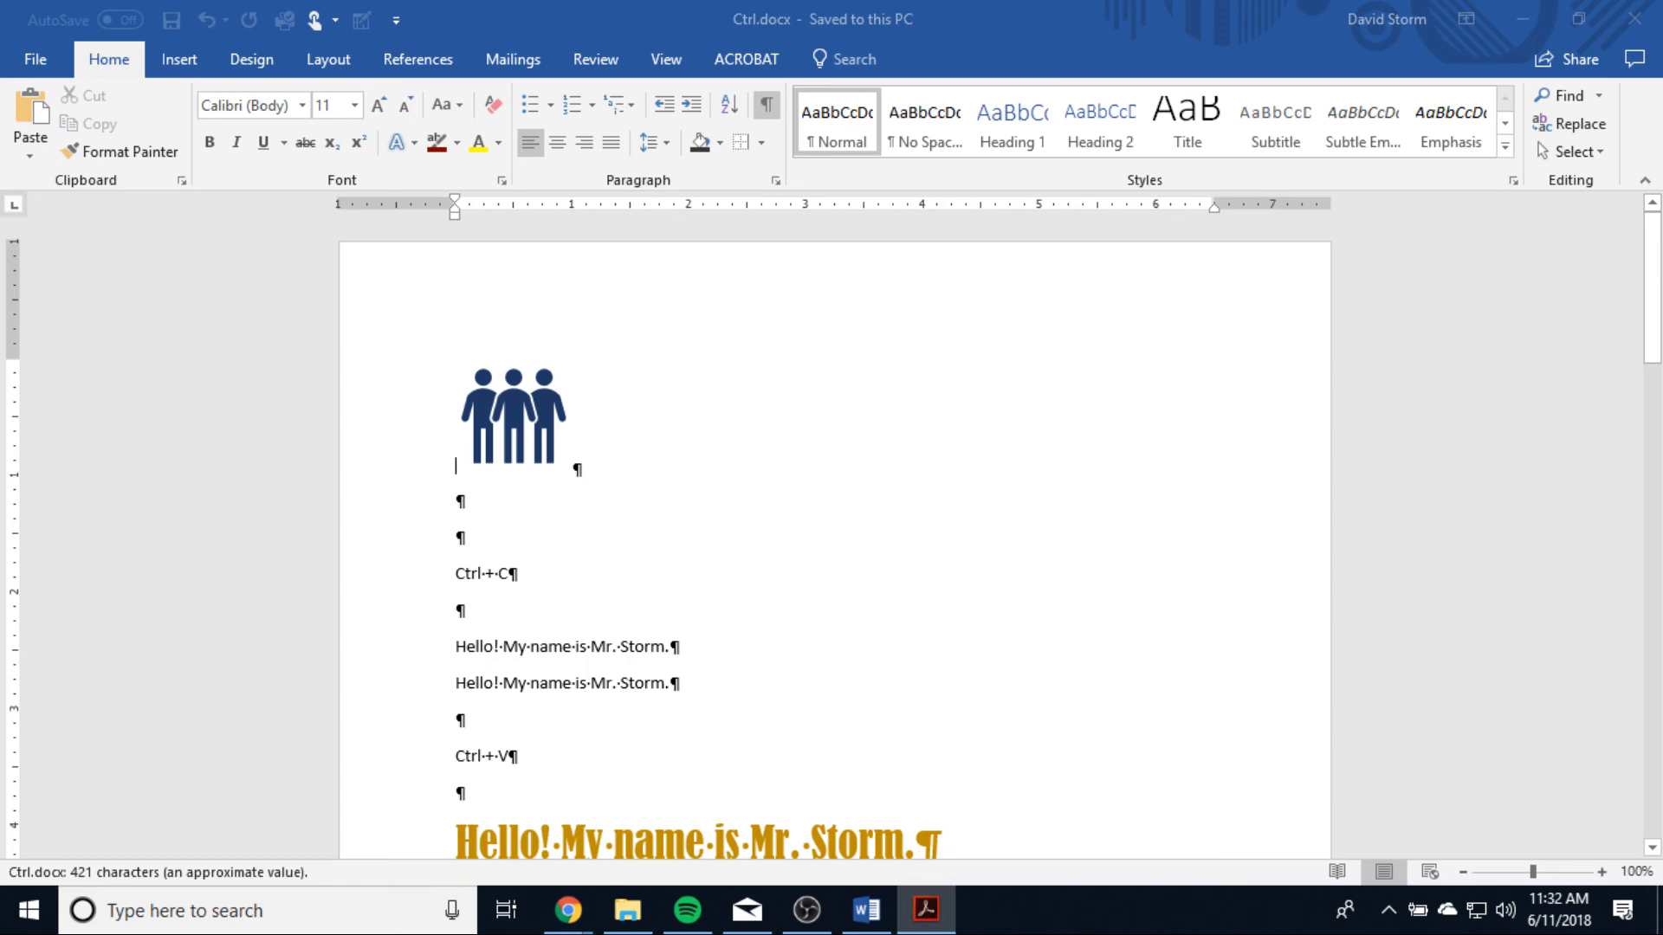
Step: Look through both pages of the exported Ctrl.pdf in Adobe Acrobat Pro DC, comparing it with the Word document
{"action": "left_click", "coordinate": [1077, 28]}
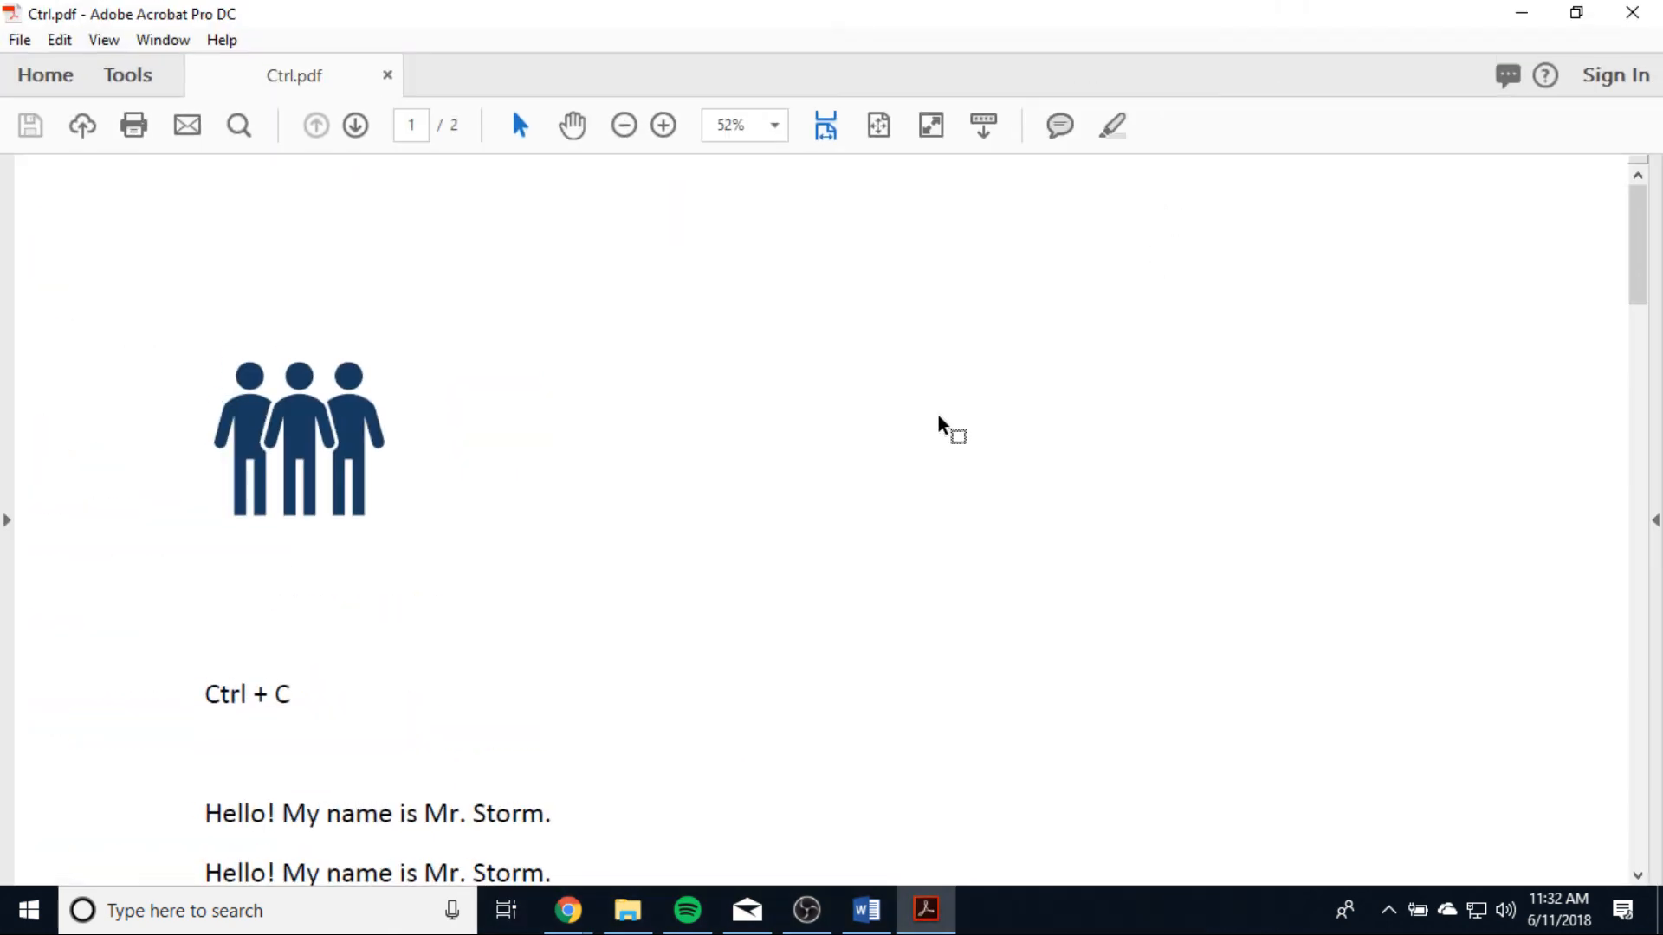
{"action": "scroll", "coordinate": [940, 425], "scroll_direction": "down", "scroll_amount": 10}
{"action": "scroll", "coordinate": [940, 424], "scroll_direction": "down", "scroll_amount": 5}
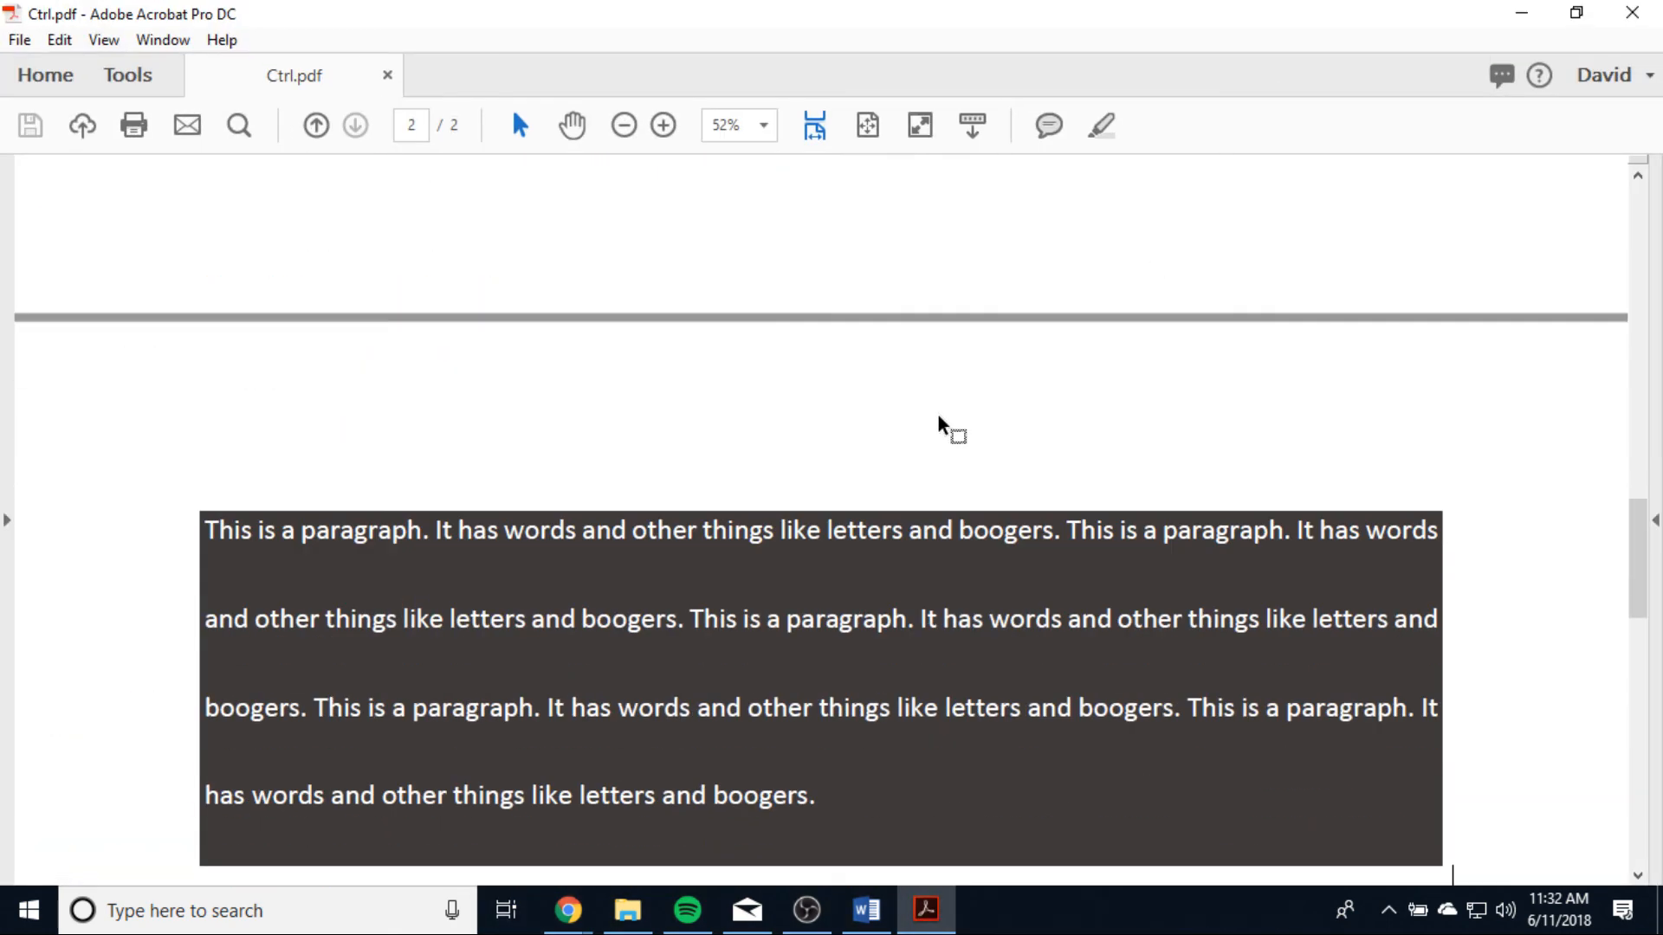
{"action": "scroll", "coordinate": [940, 424], "scroll_direction": "up", "scroll_amount": 8}
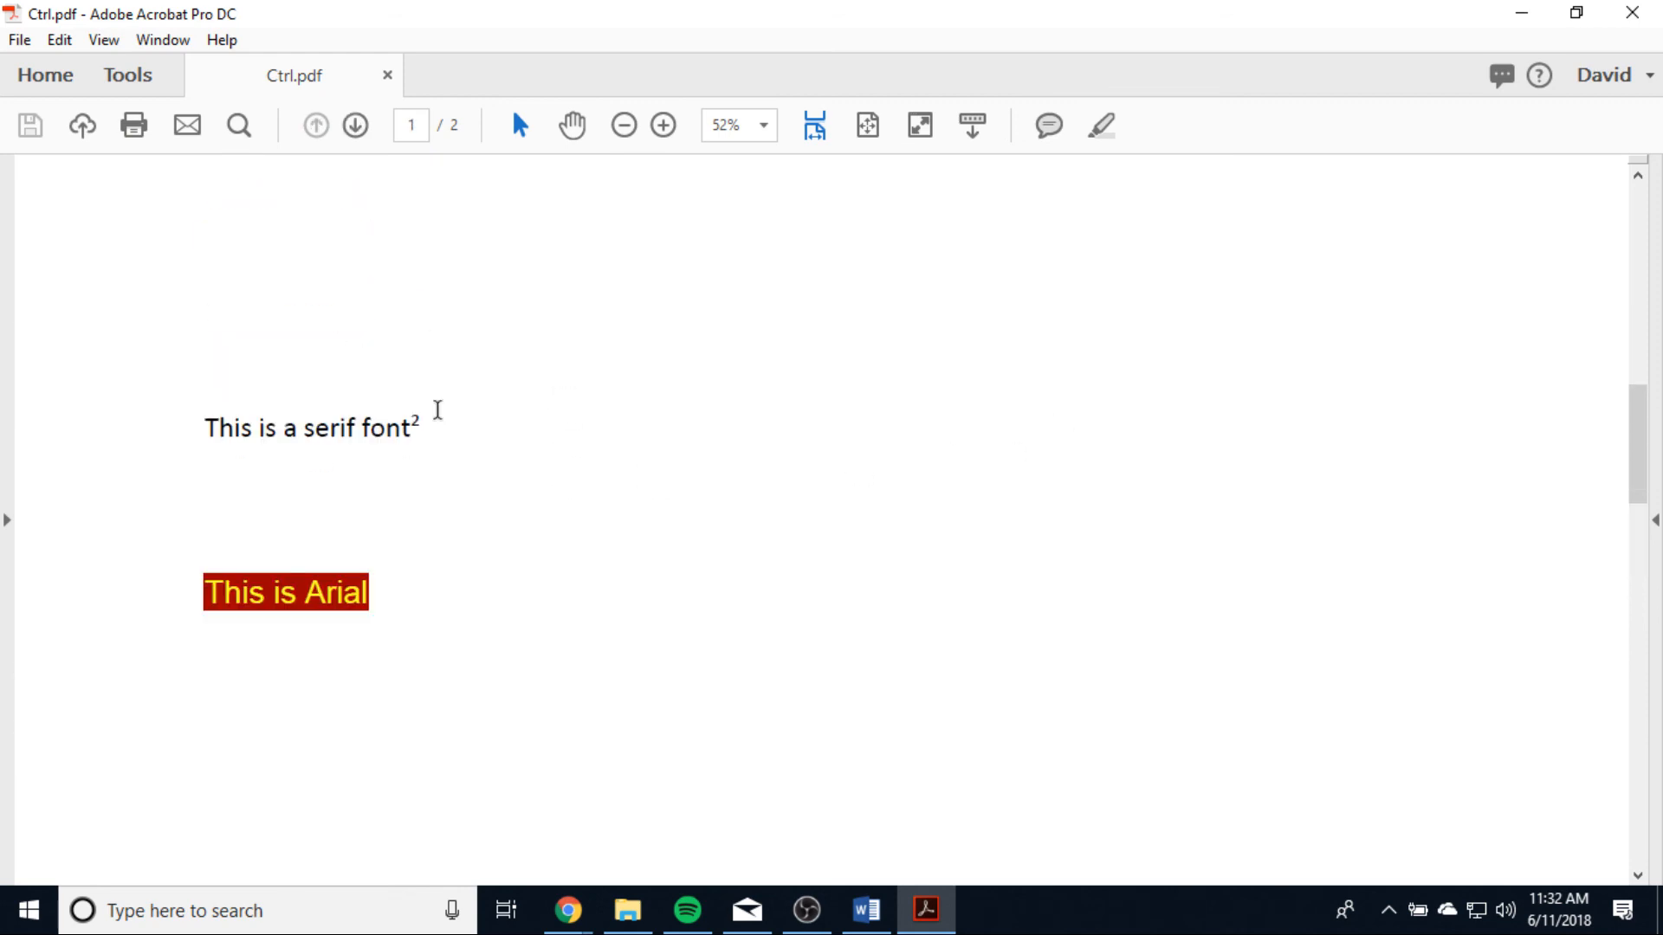
{"action": "scroll", "coordinate": [769, 446], "scroll_direction": "up", "scroll_amount": 4}
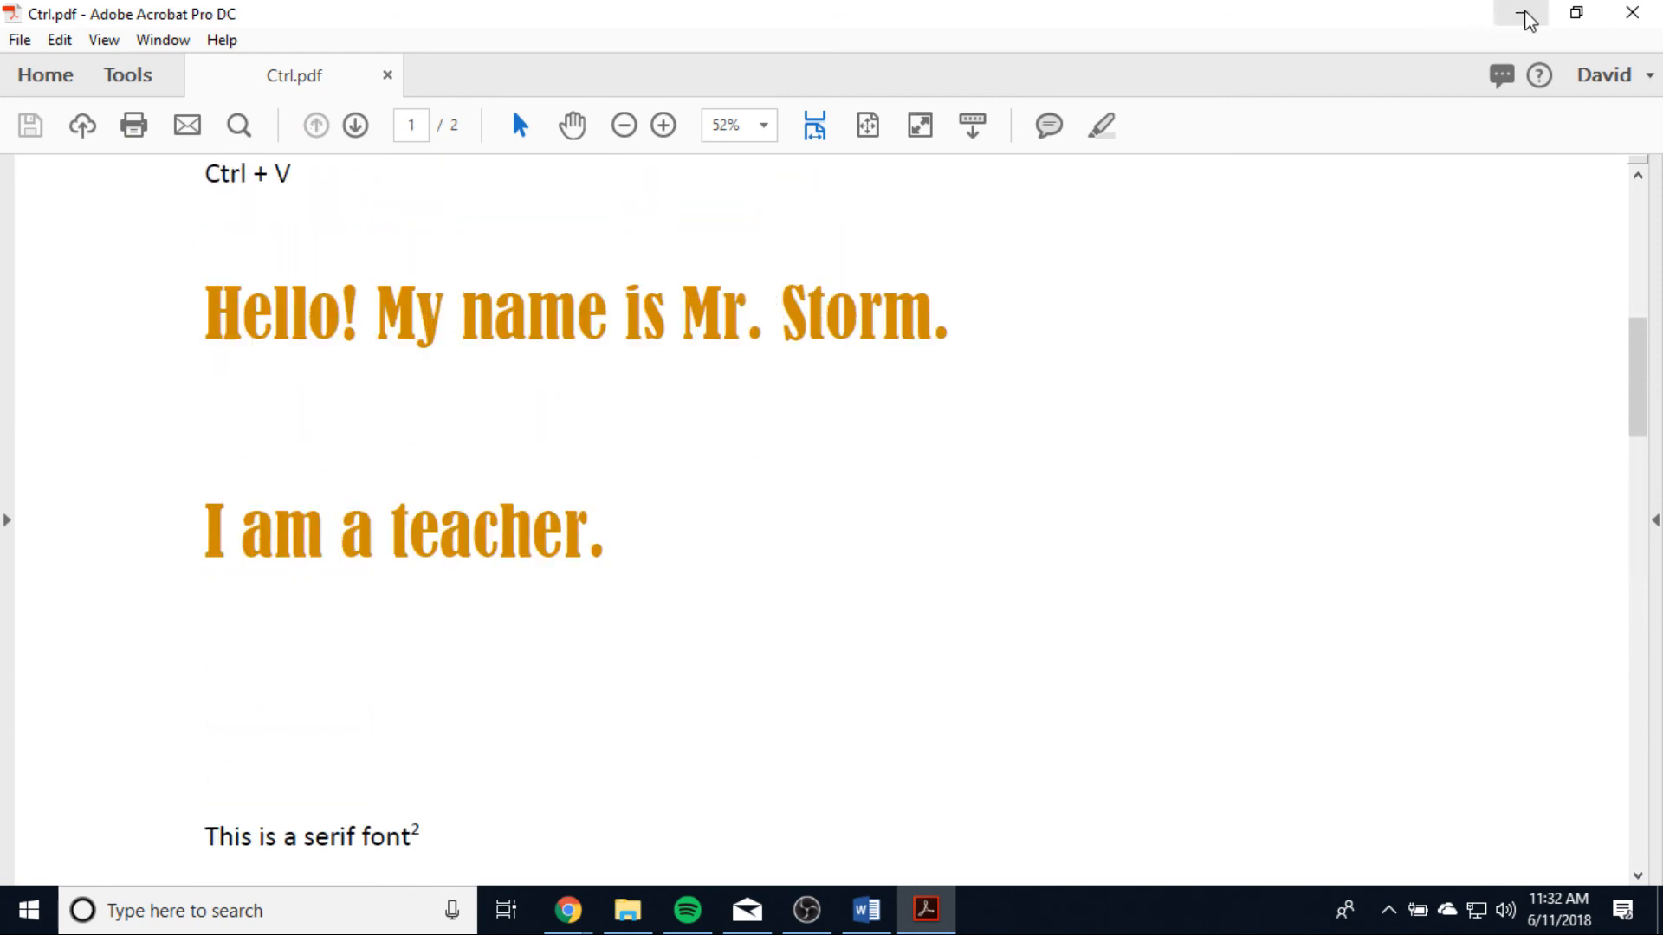
{"action": "left_click_drag", "start_coordinate": [1181, 23], "coordinate": [750, 119]}
{"action": "scroll", "coordinate": [763, 550], "scroll_direction": "down", "scroll_amount": 10}
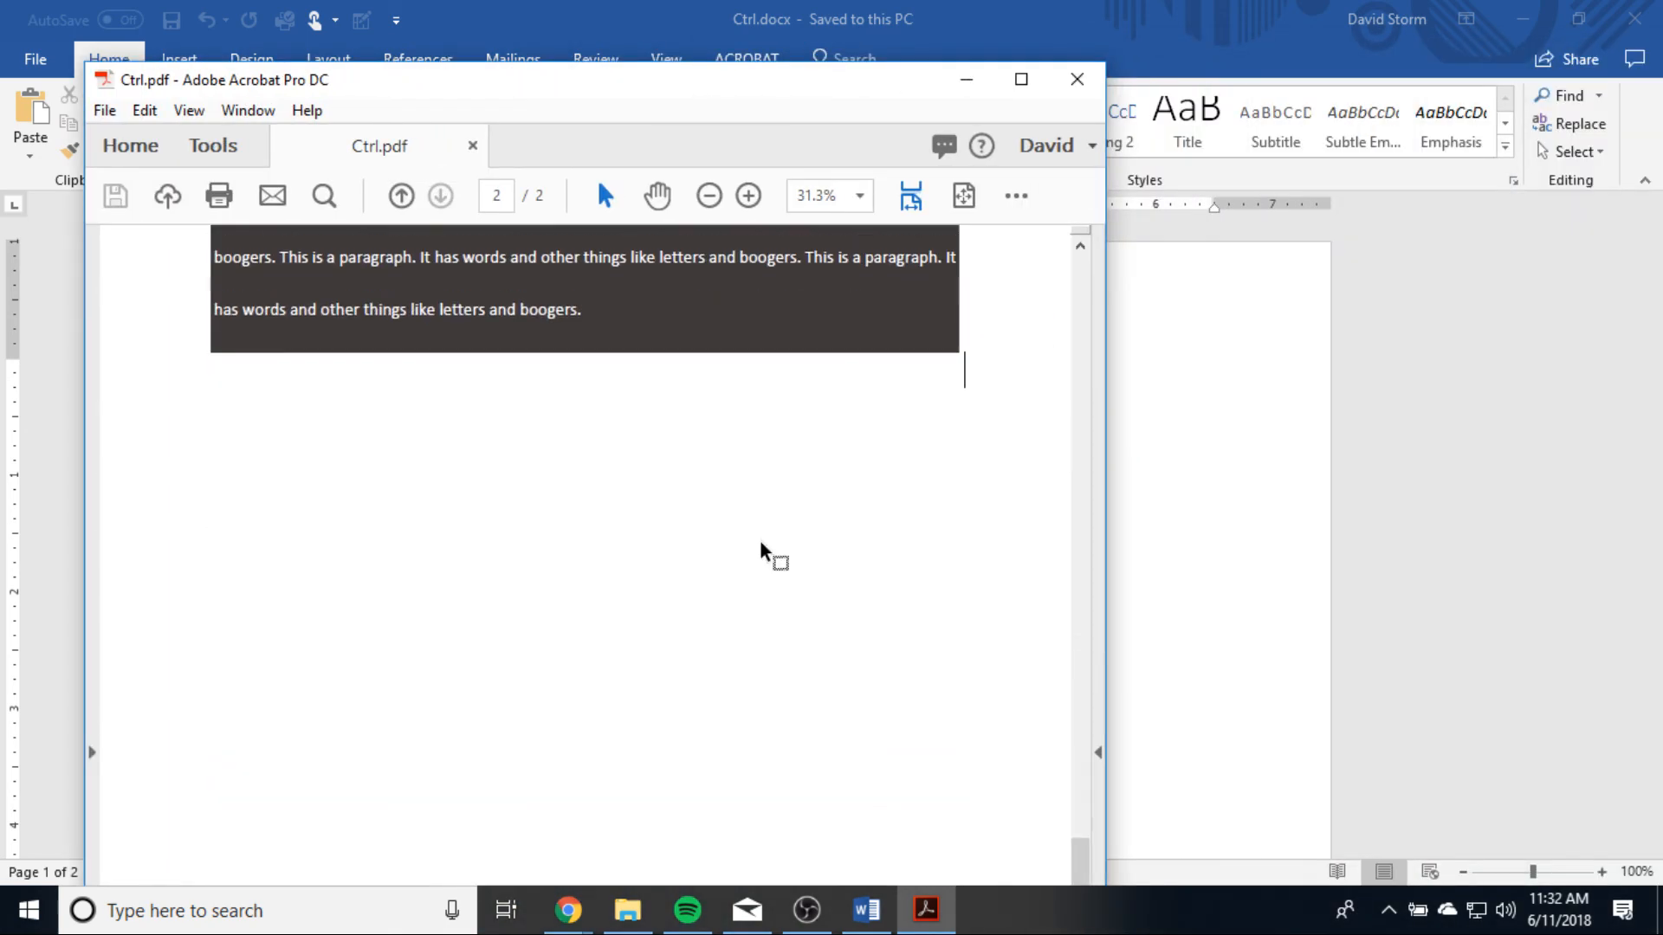
{"action": "scroll", "coordinate": [762, 550], "scroll_direction": "up", "scroll_amount": 3}
{"action": "scroll", "coordinate": [762, 546], "scroll_direction": "up", "scroll_amount": 8}
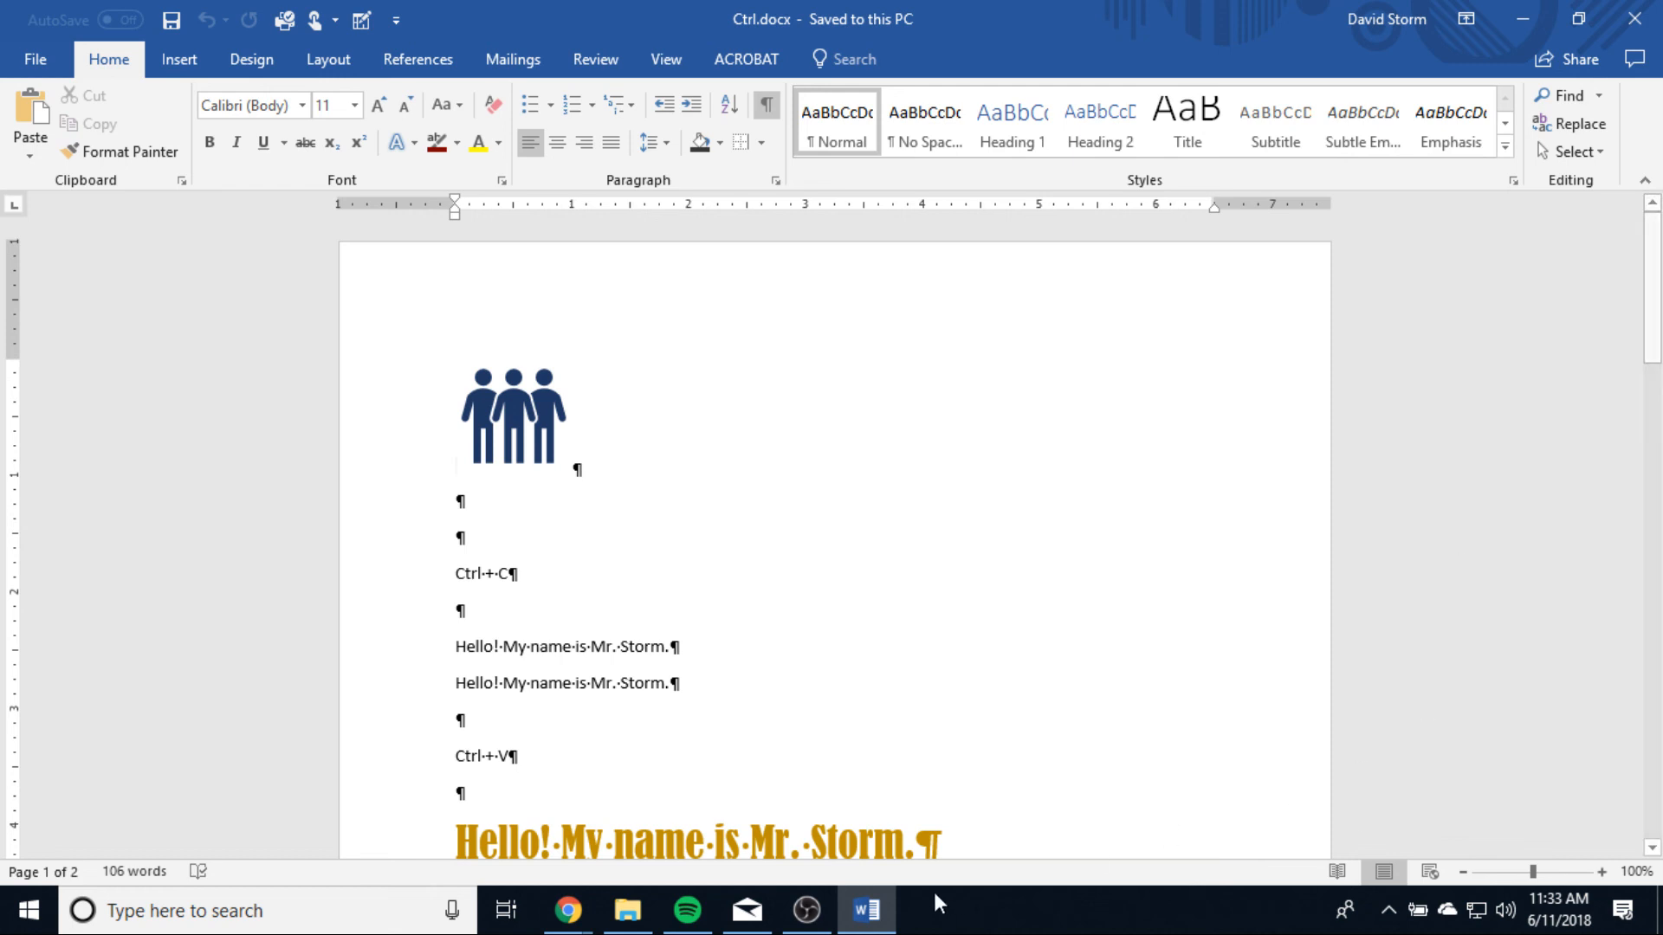
{"action": "left_click", "coordinate": [827, 925]}
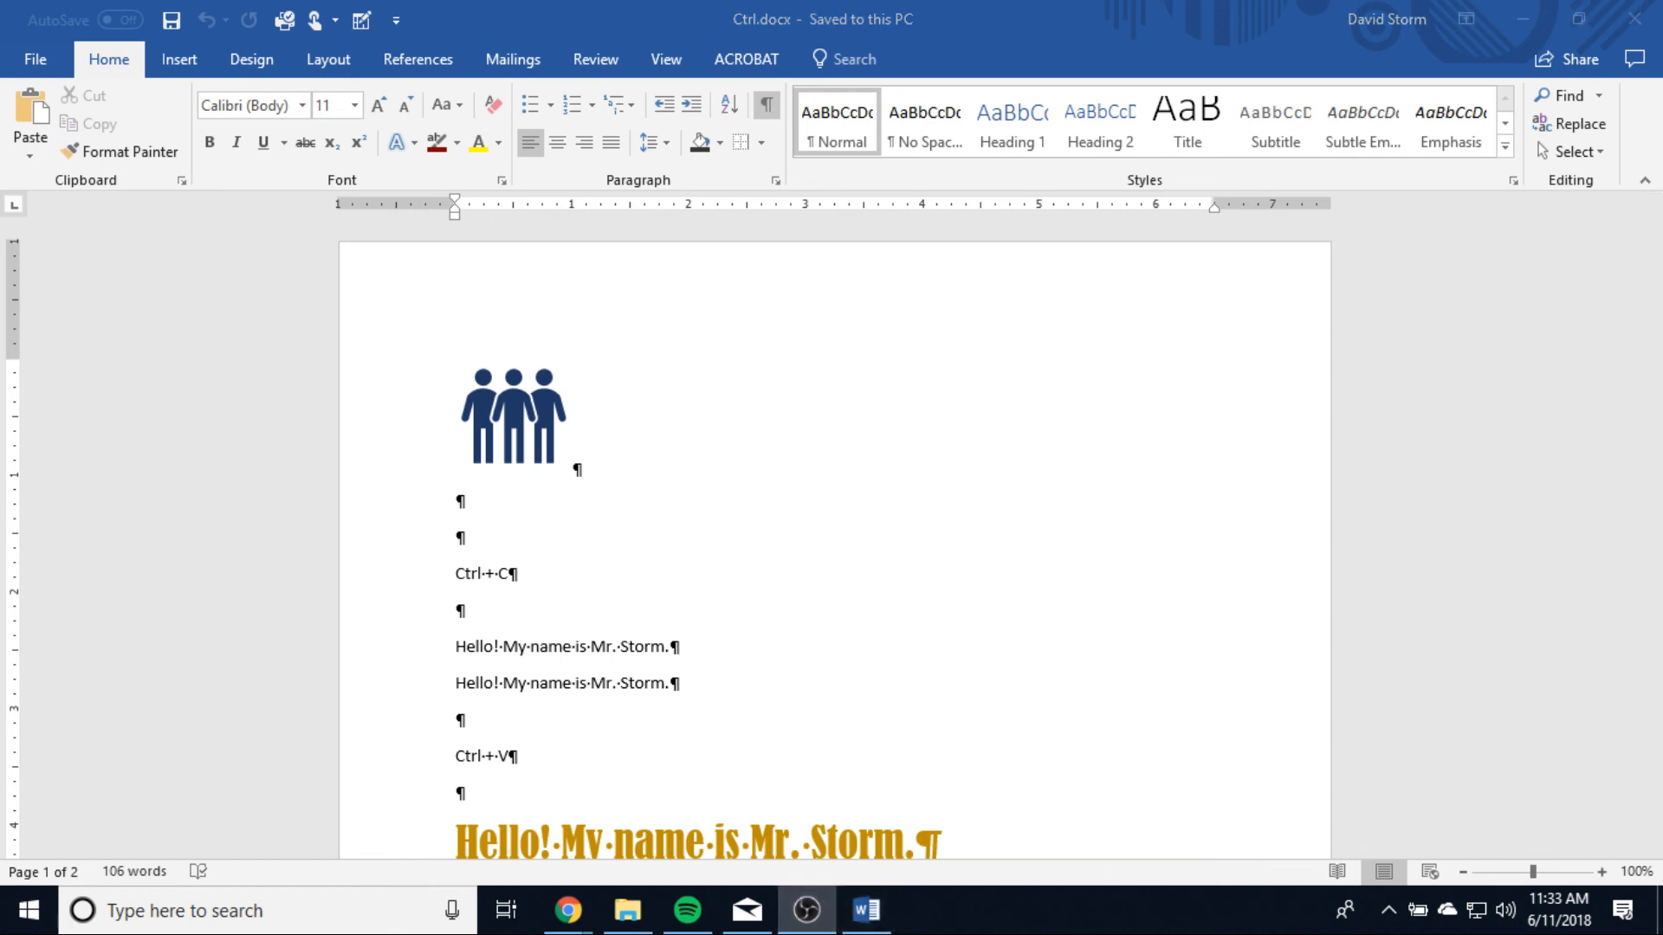